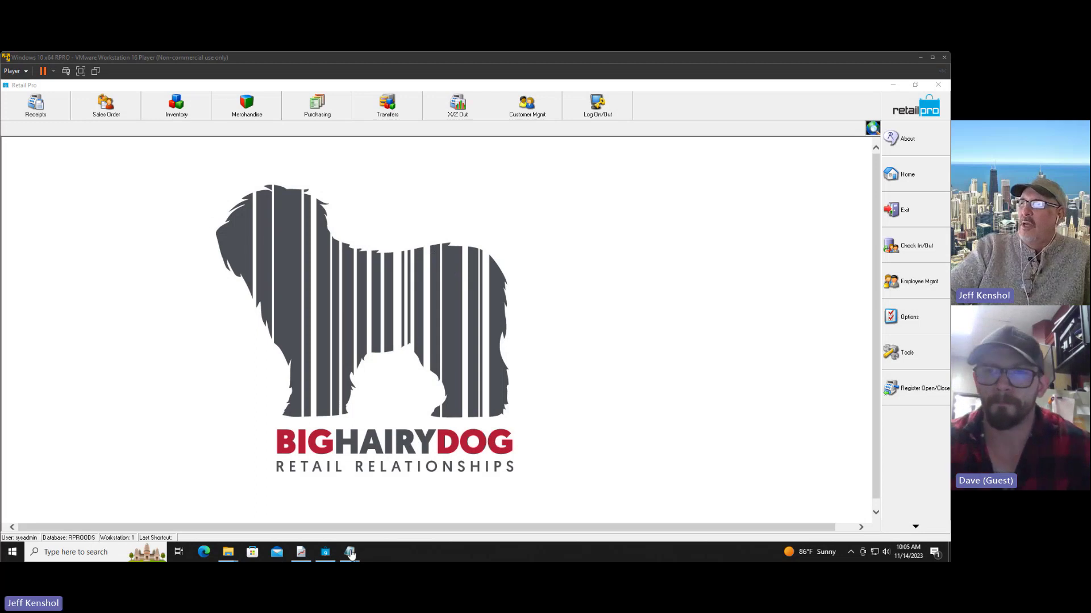
# Step: Review the Start, Count, Discrepancies and Update stages in the PI Steps9.txt notes, highlighting each heading and the dividing line
pyautogui.moveTo(350, 553)
pyautogui.click(391, 515)
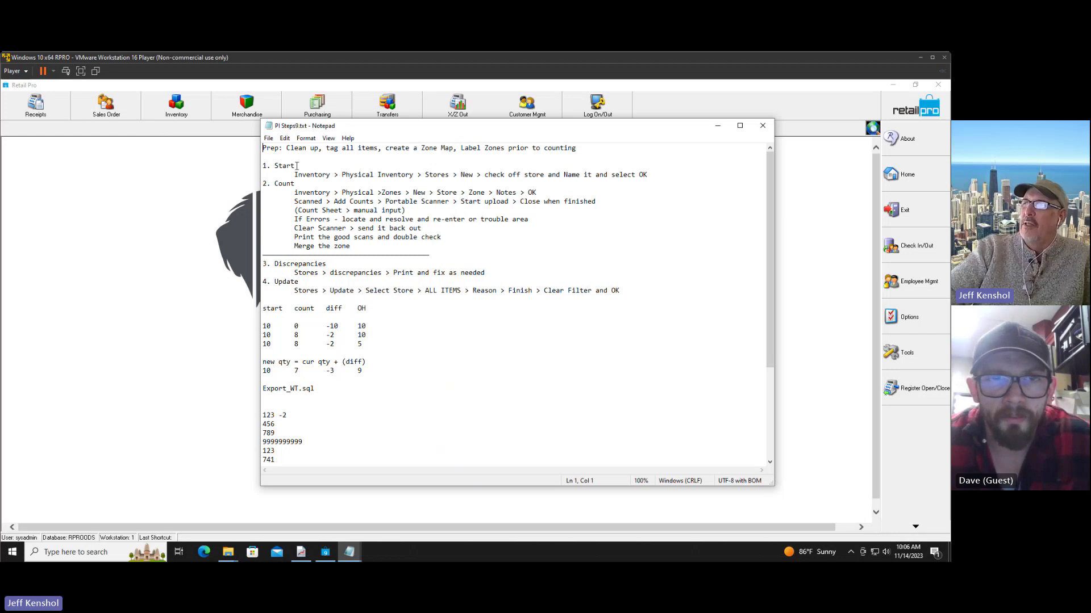
pyautogui.moveTo(297, 165); pyautogui.dragTo(258, 166)
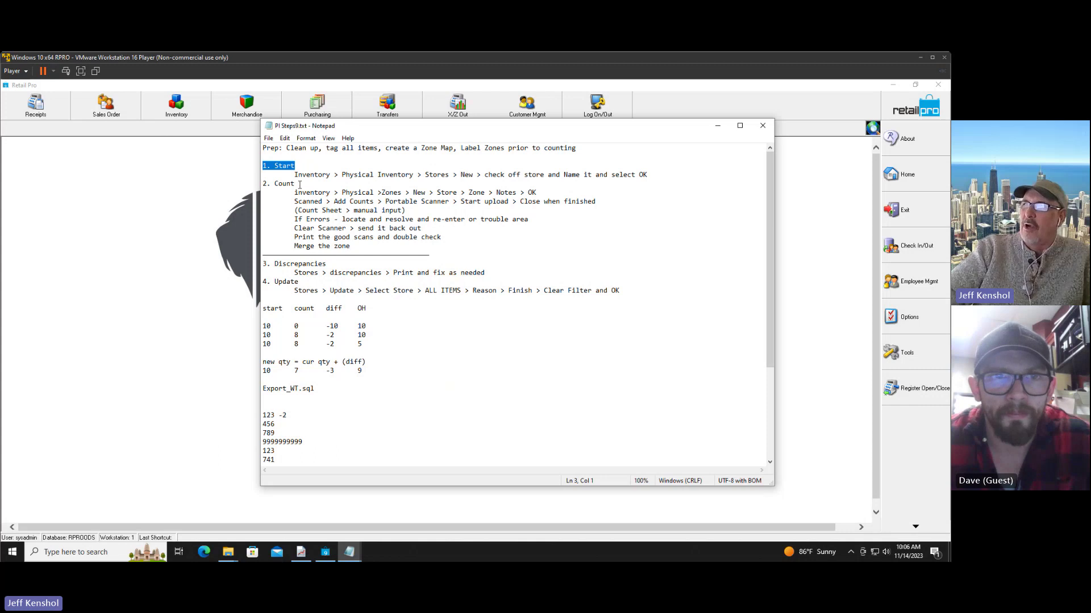
pyautogui.moveTo(296, 184); pyautogui.dragTo(253, 191)
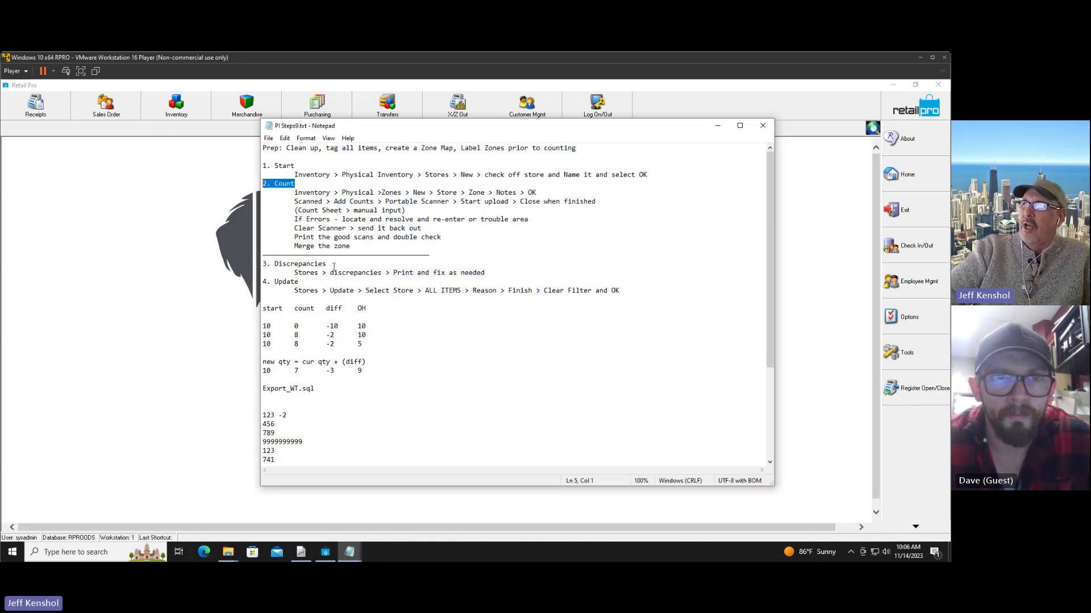
pyautogui.moveTo(330, 264); pyautogui.dragTo(257, 279)
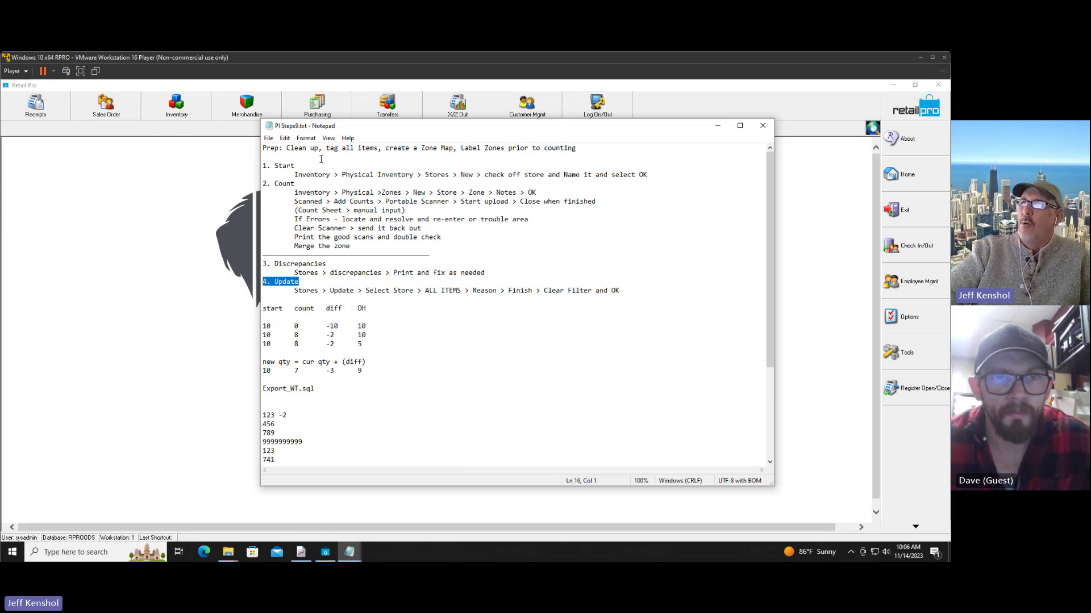
pyautogui.moveTo(296, 166); pyautogui.dragTo(262, 166)
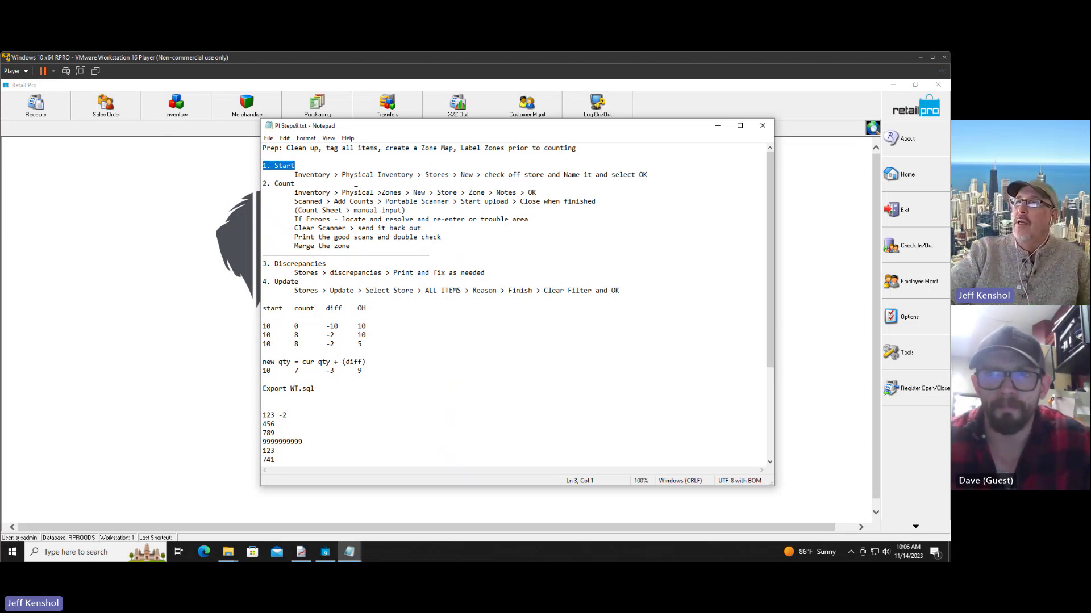
pyautogui.moveTo(351, 246); pyautogui.dragTo(239, 183)
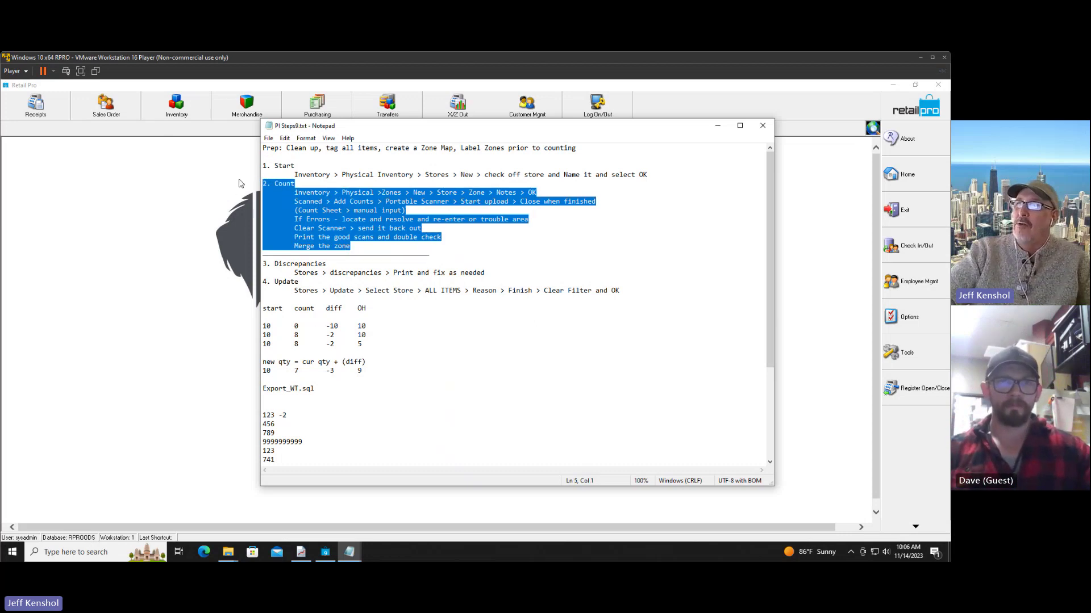
pyautogui.moveTo(301, 167); pyautogui.dragTo(242, 184)
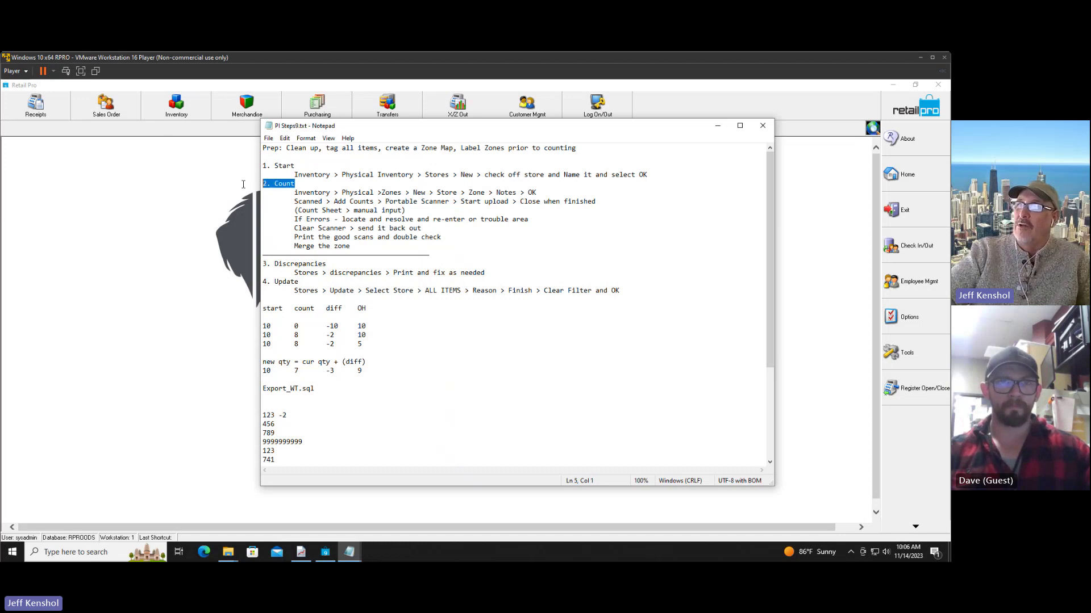
pyautogui.moveTo(431, 255); pyautogui.dragTo(265, 255)
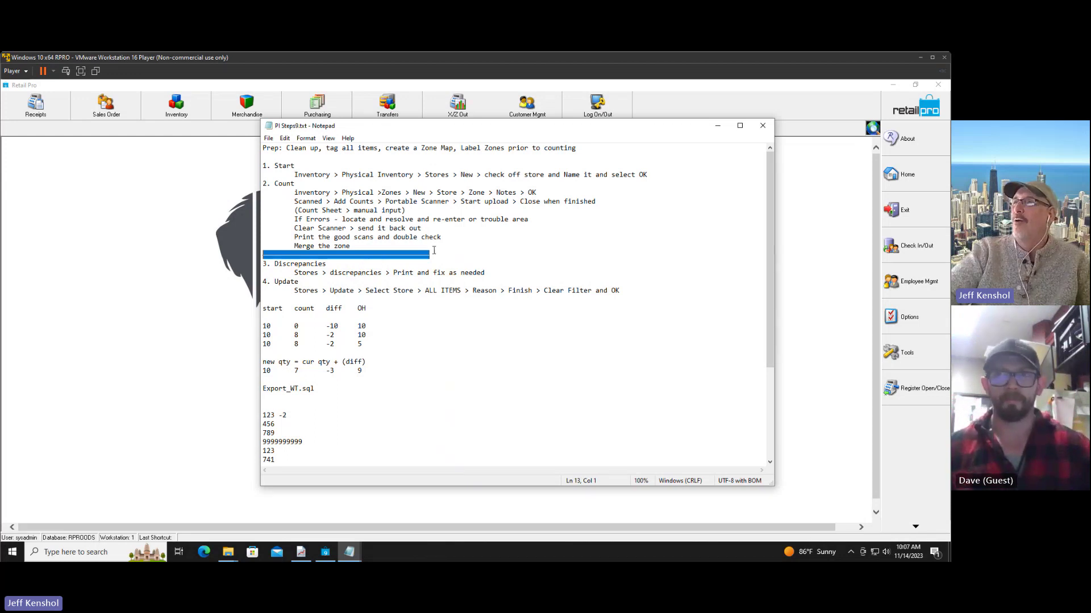
pyautogui.click(718, 126)
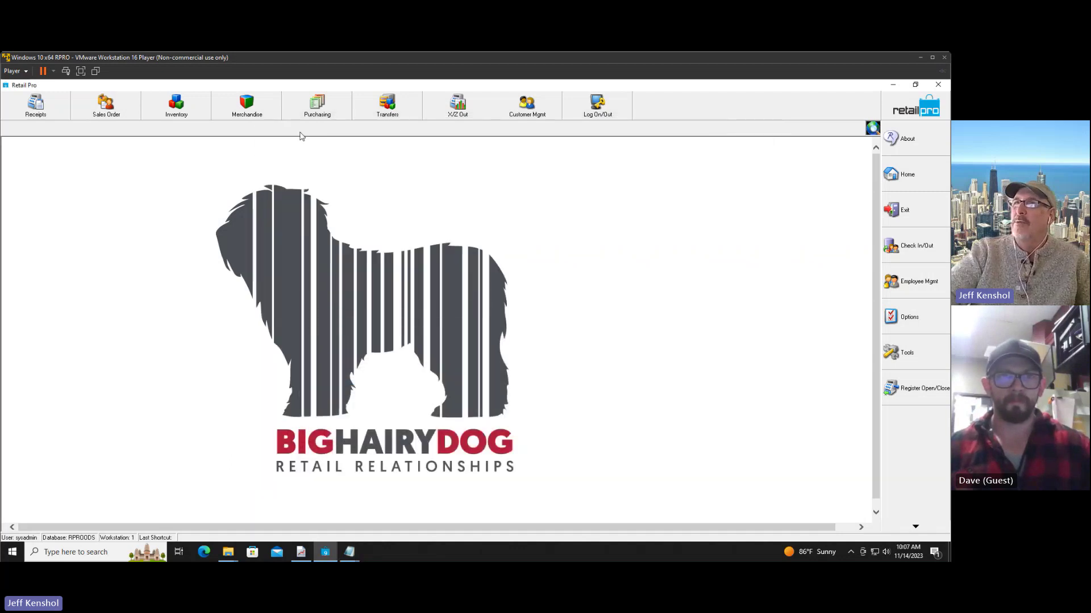
# Step: Open the physical inventory store sheets from Inventory and dismiss the initial creation dialog
pyautogui.click(170, 113)
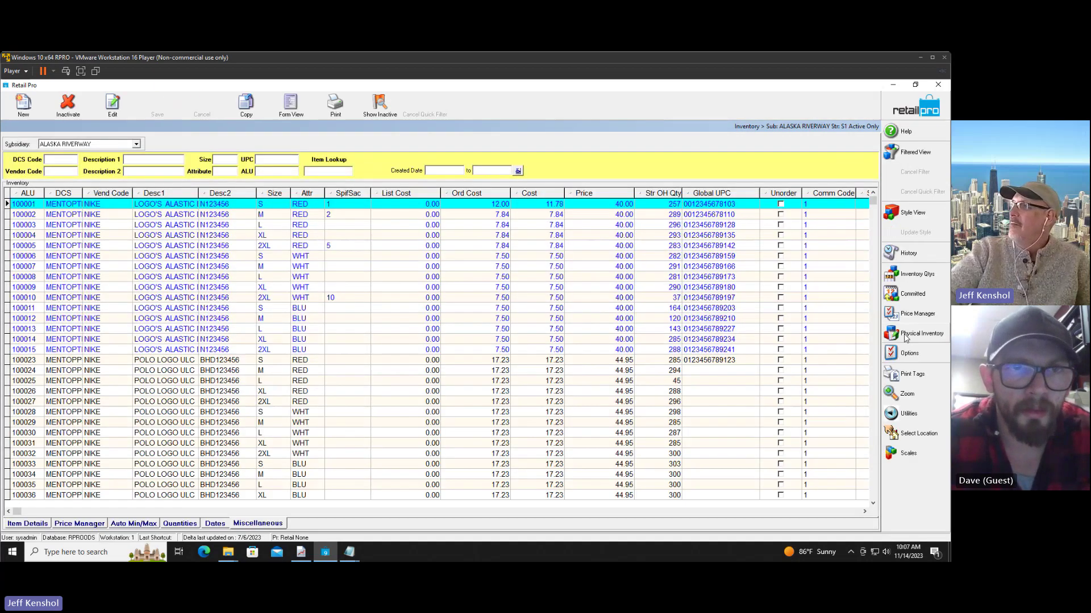
pyautogui.click(910, 339)
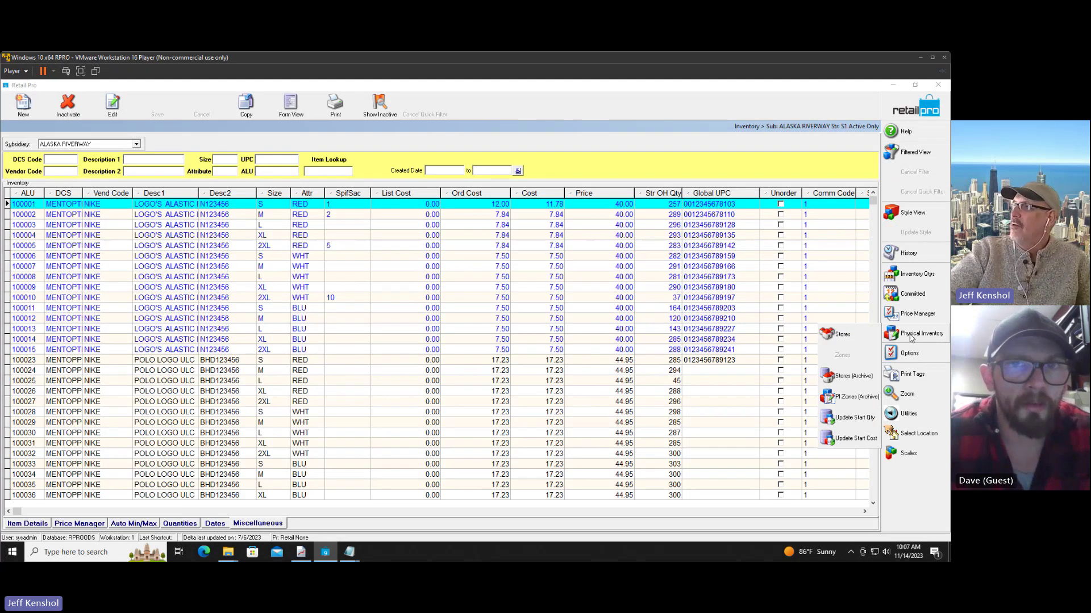
pyautogui.click(840, 335)
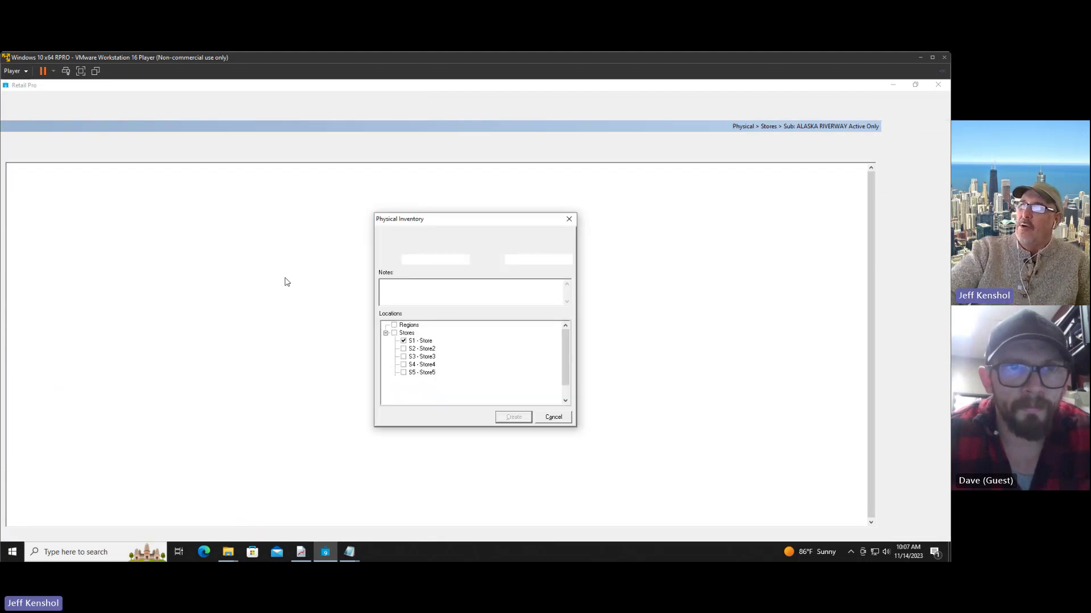
pyautogui.click(561, 419)
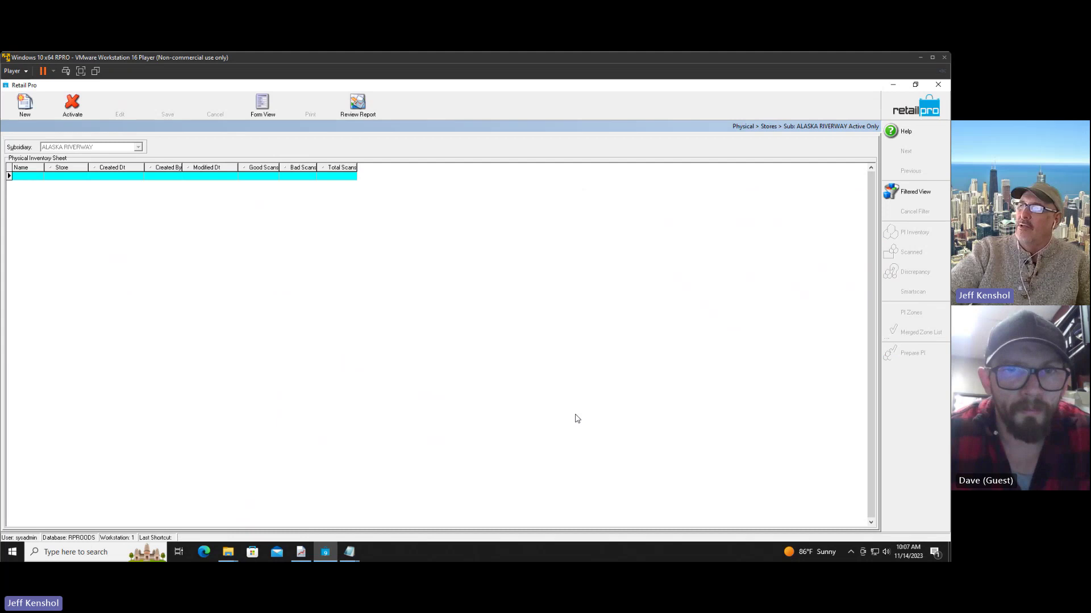
# Step: Start a new physical inventory with S1 - Store as the only selected location
pyautogui.click(28, 112)
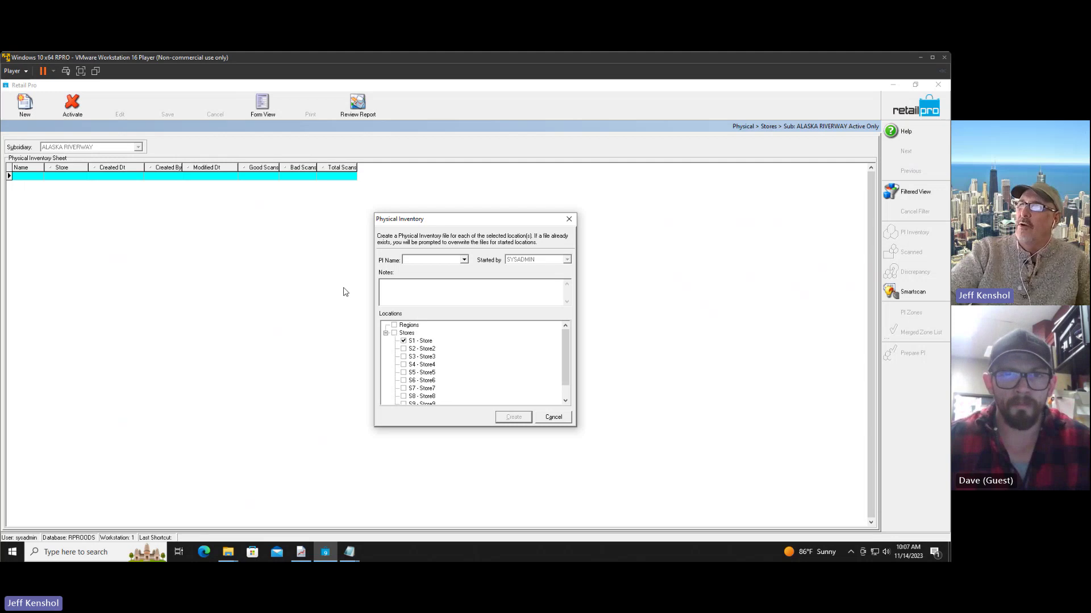
pyautogui.click(403, 341)
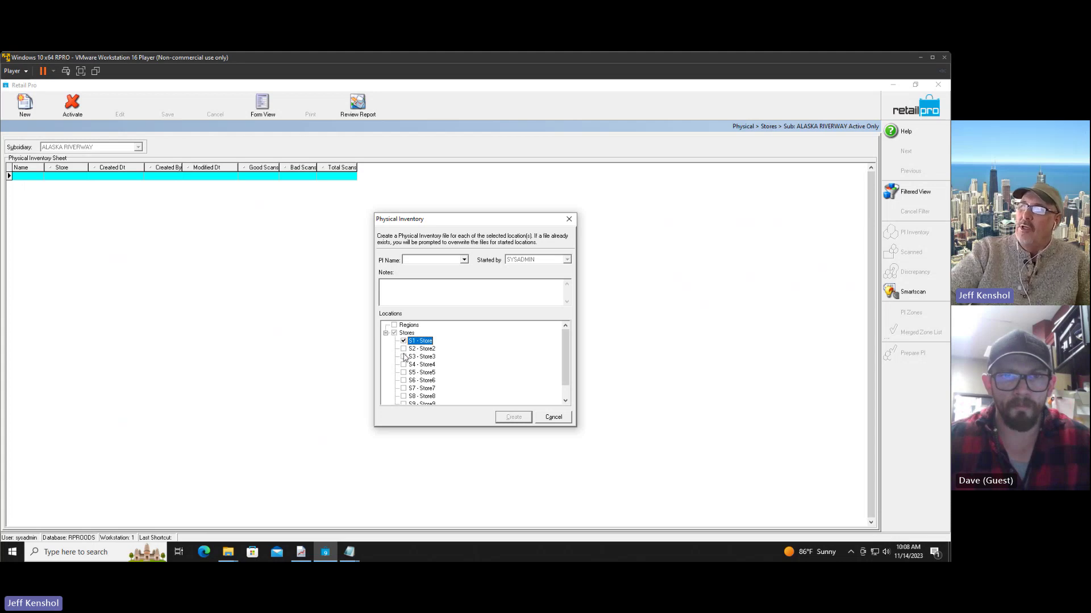
pyautogui.click(404, 349)
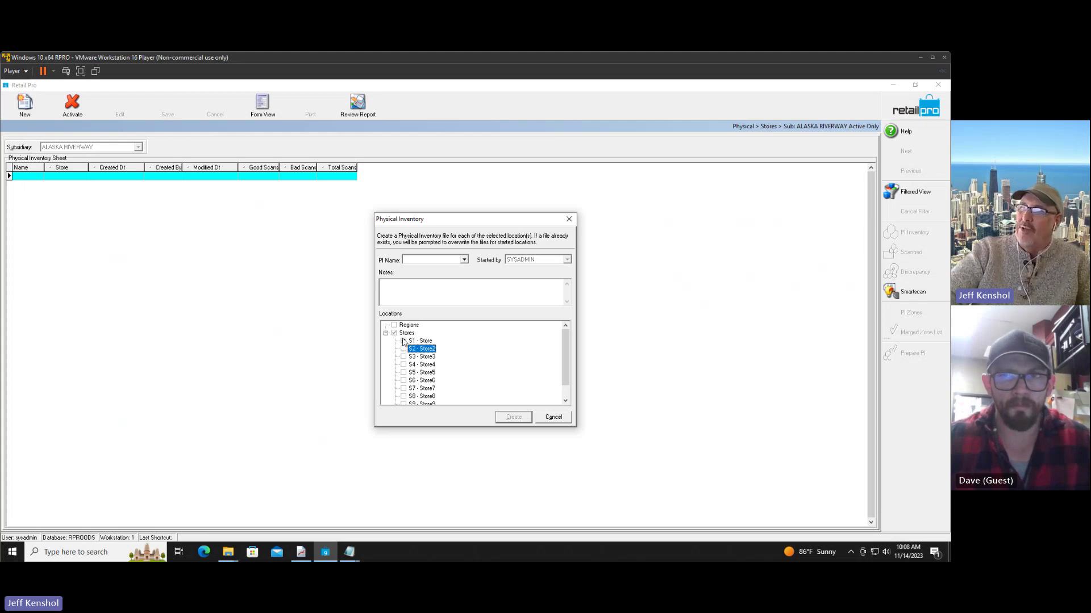
pyautogui.click(404, 341)
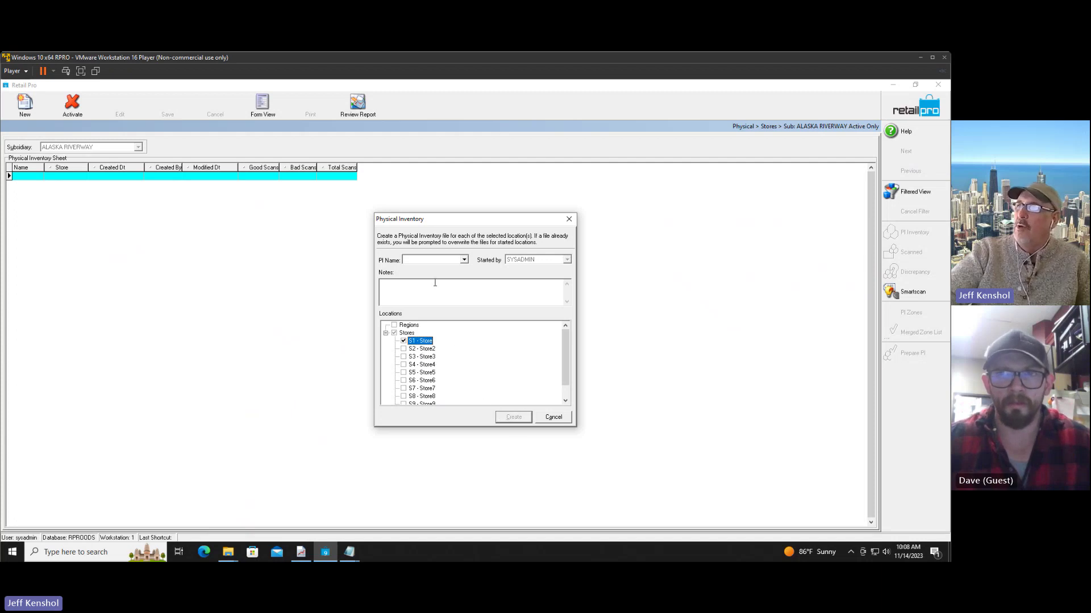
# Step: Name the physical inventory PI2023Str1 by adapting the existing PI2022Str1 name
pyautogui.click(464, 260)
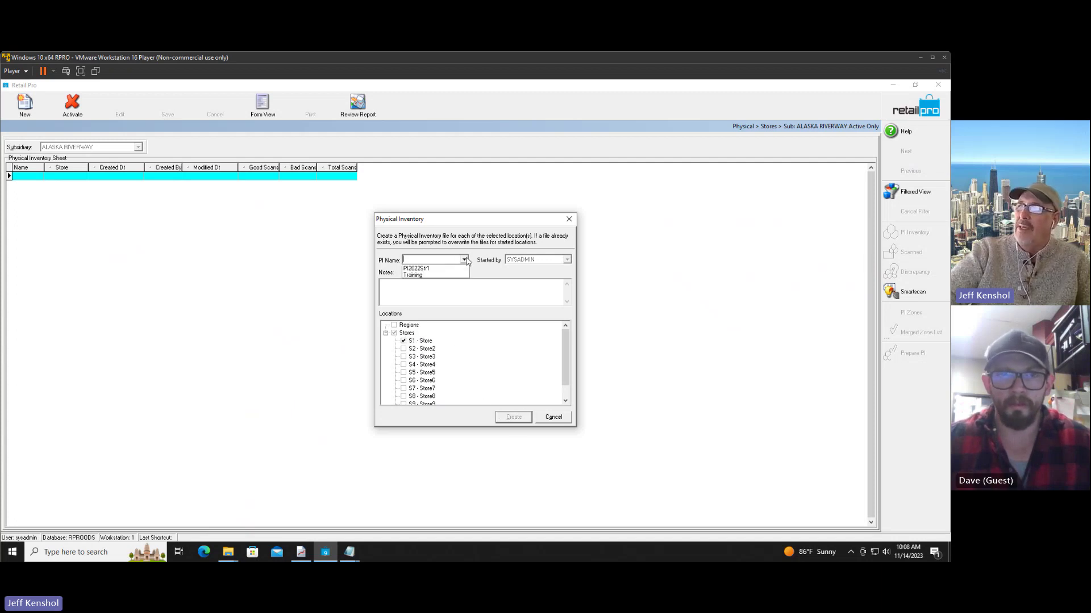
pyautogui.click(465, 260)
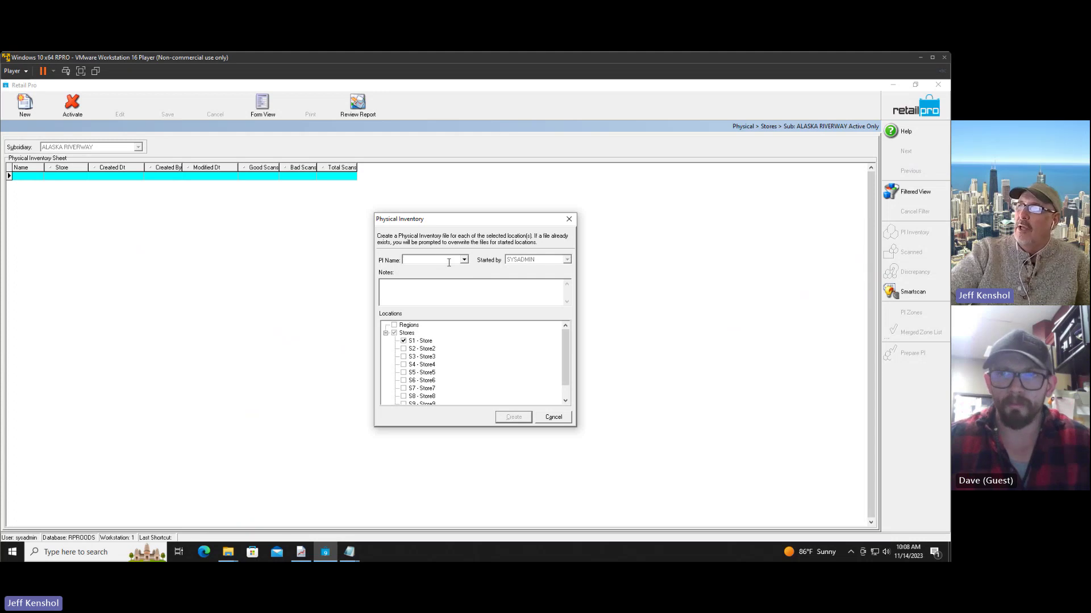
pyautogui.click(464, 261)
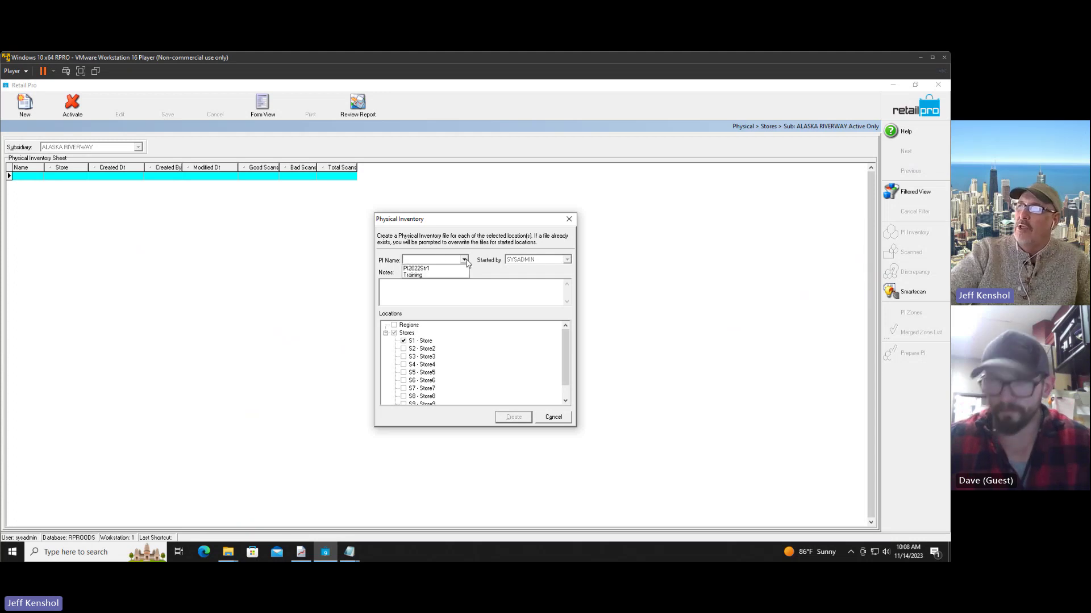
pyautogui.click(445, 271)
pyautogui.click(421, 260)
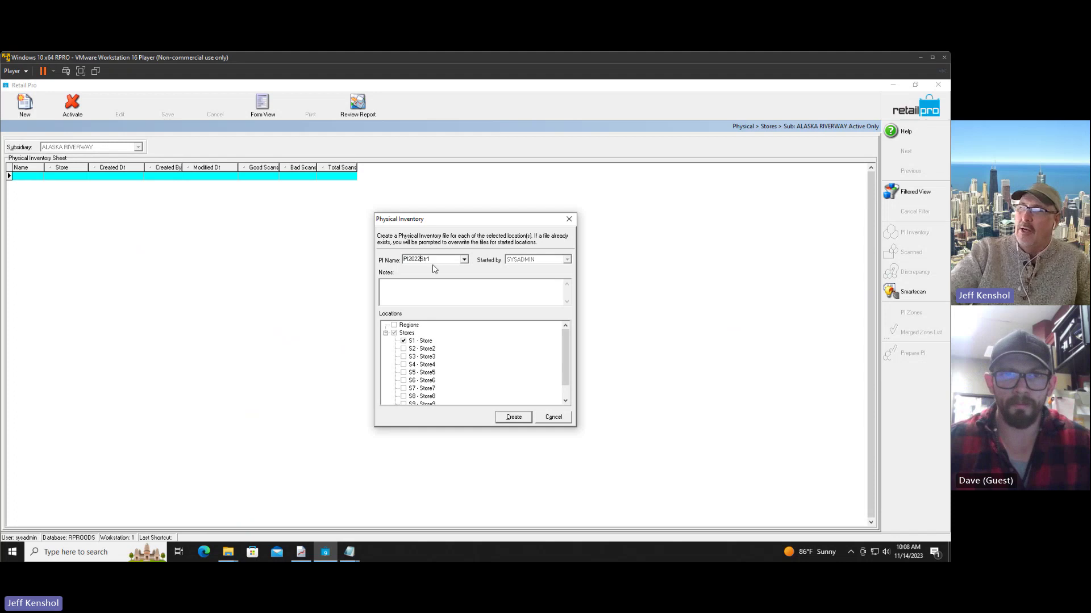
pyautogui.press('BackSpace')
pyautogui.write('3')
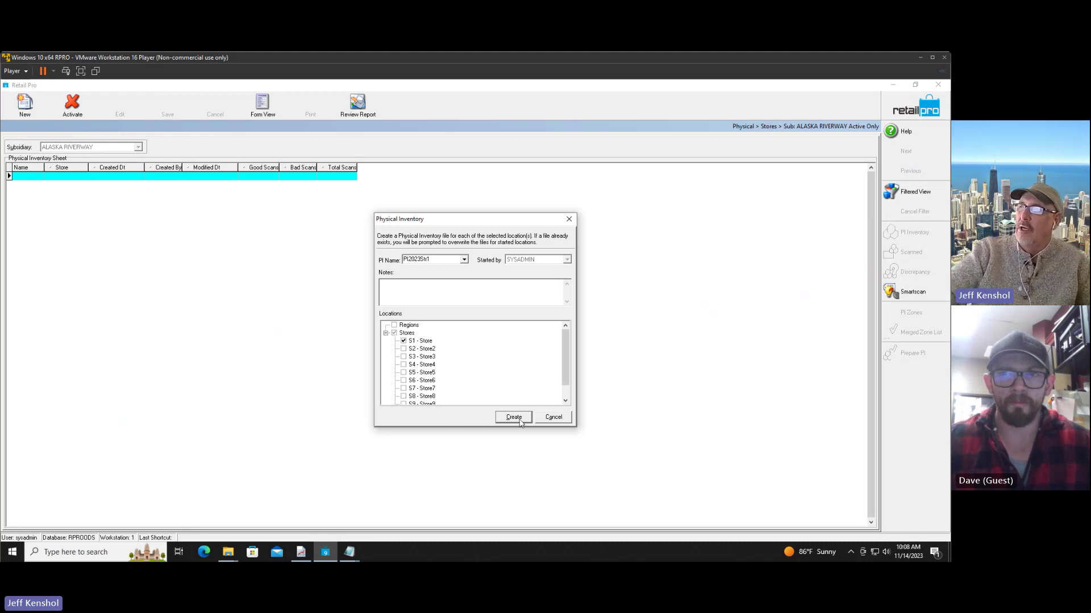
# Step: Keep S2 - Store2 out of the selected locations and create the physical inventory for S1
pyautogui.click(403, 348)
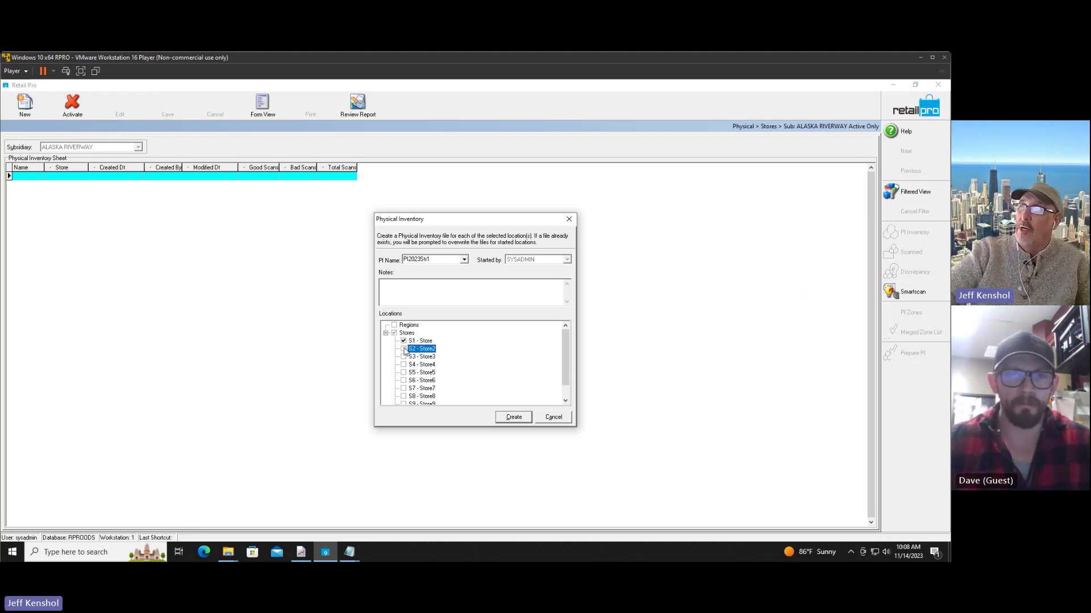
pyautogui.click(405, 353)
pyautogui.click(404, 349)
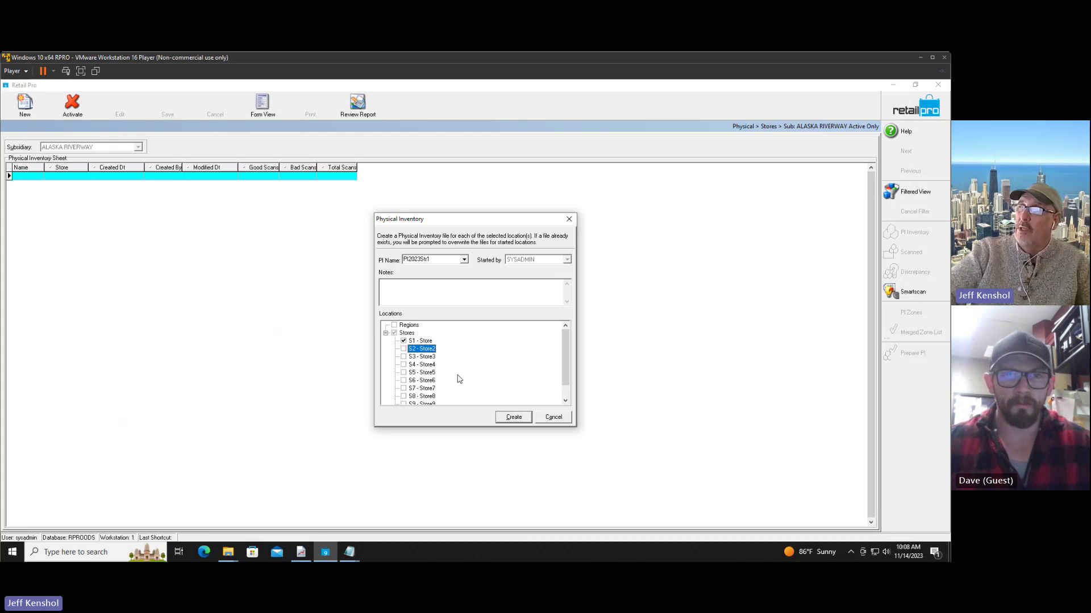
pyautogui.click(514, 417)
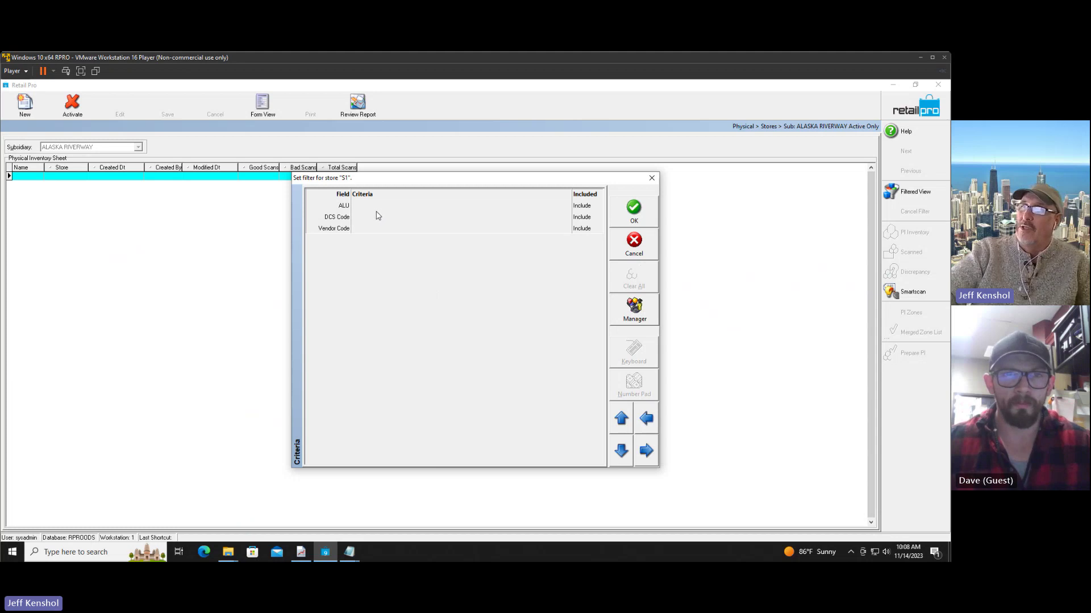
pyautogui.click(379, 216)
pyautogui.click(376, 207)
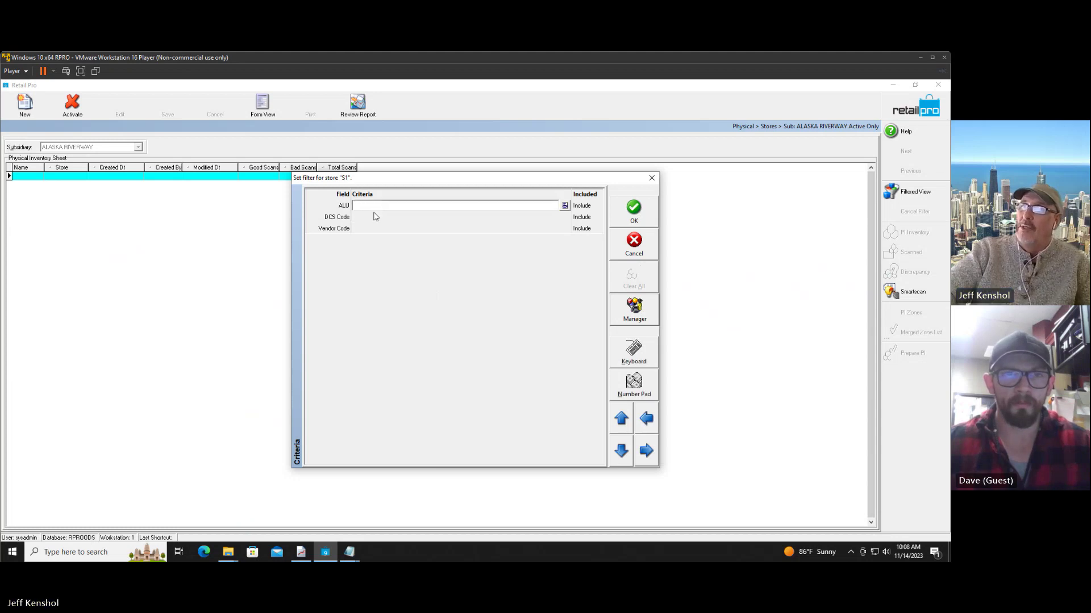
pyautogui.click(373, 217)
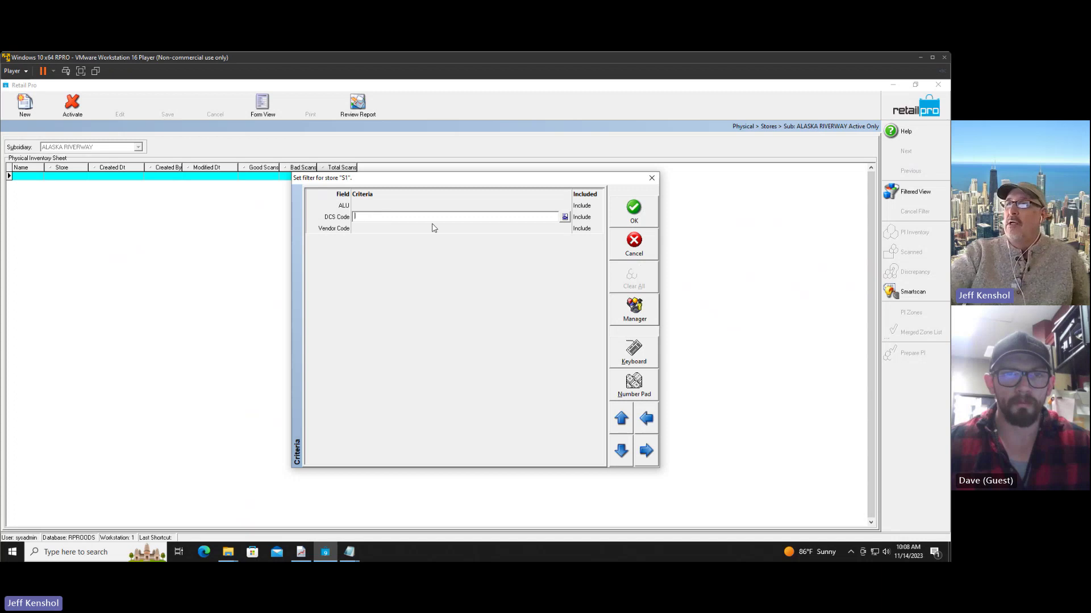
pyautogui.click(564, 217)
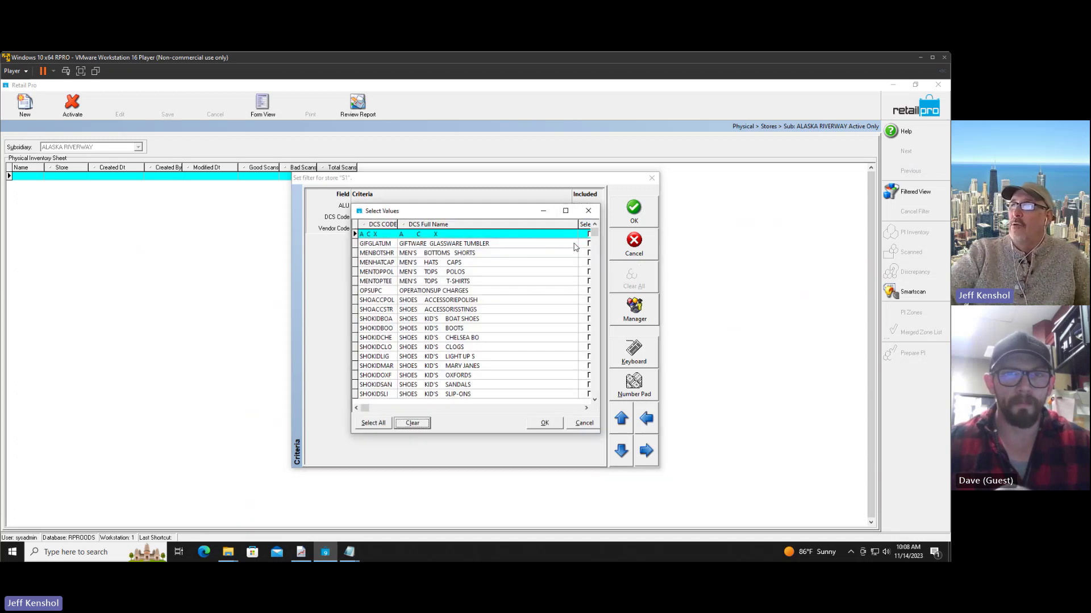
pyautogui.moveTo(568, 226); pyautogui.dragTo(518, 226)
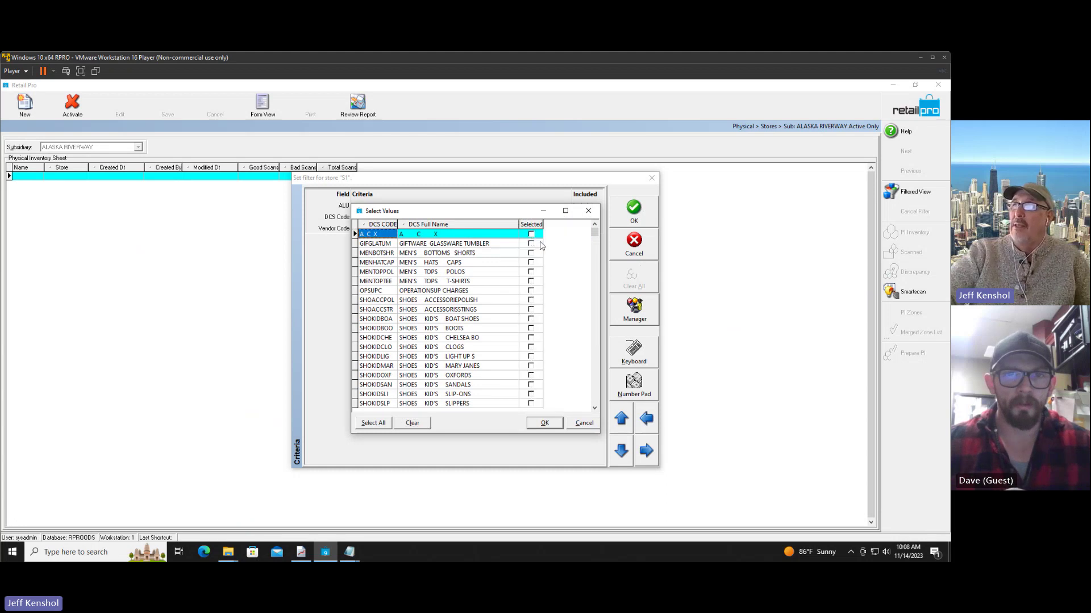
pyautogui.click(532, 243)
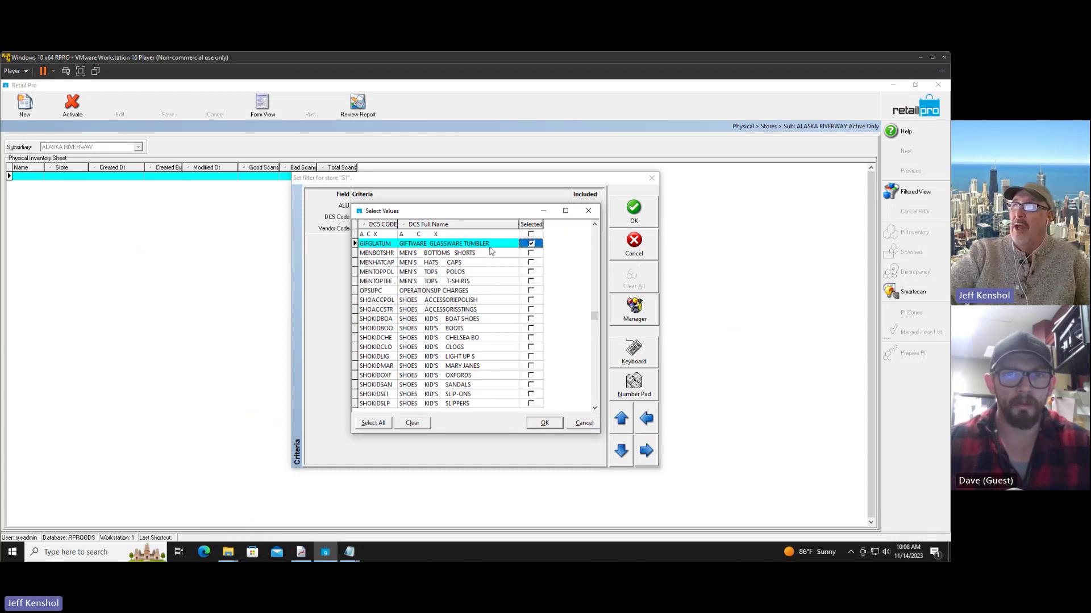
pyautogui.click(531, 244)
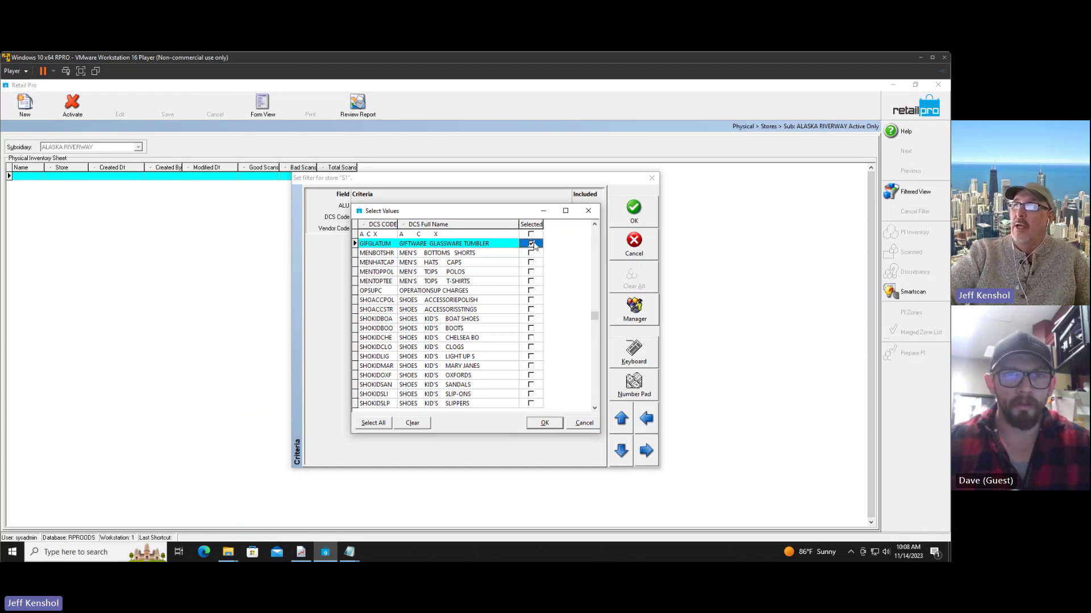
pyautogui.click(584, 424)
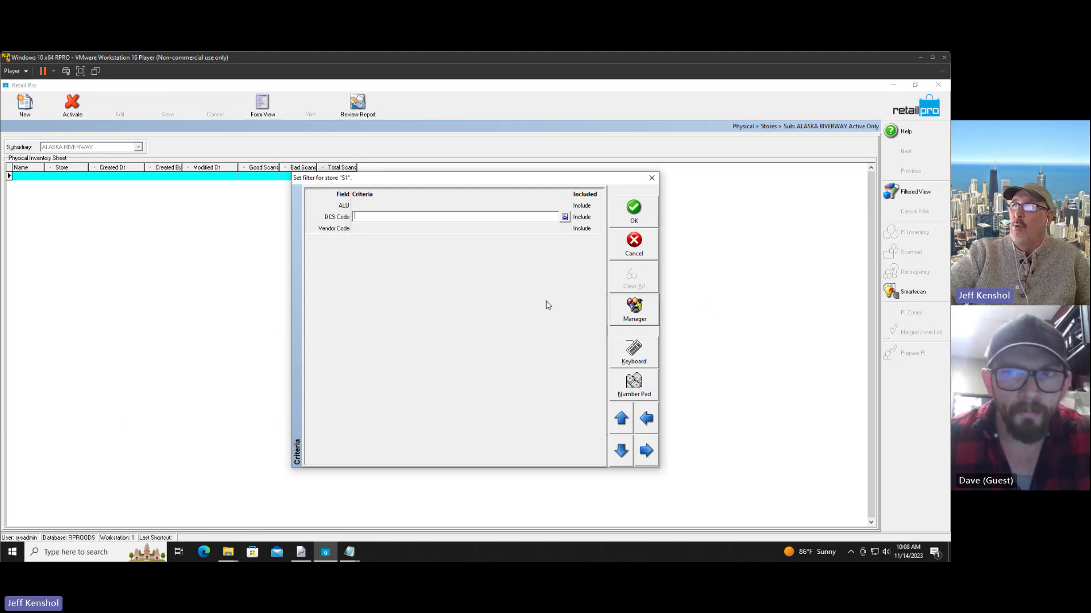
# Step: Accept the S1 store filter with all criteria left blank and open the new sheet's PI inventory list
pyautogui.click(427, 230)
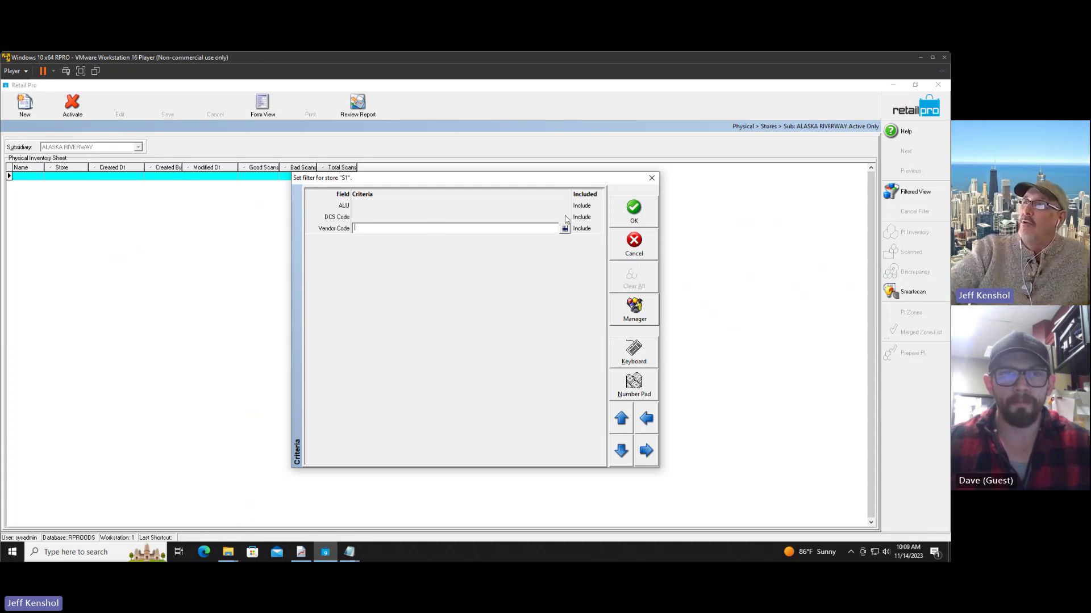
pyautogui.click(634, 216)
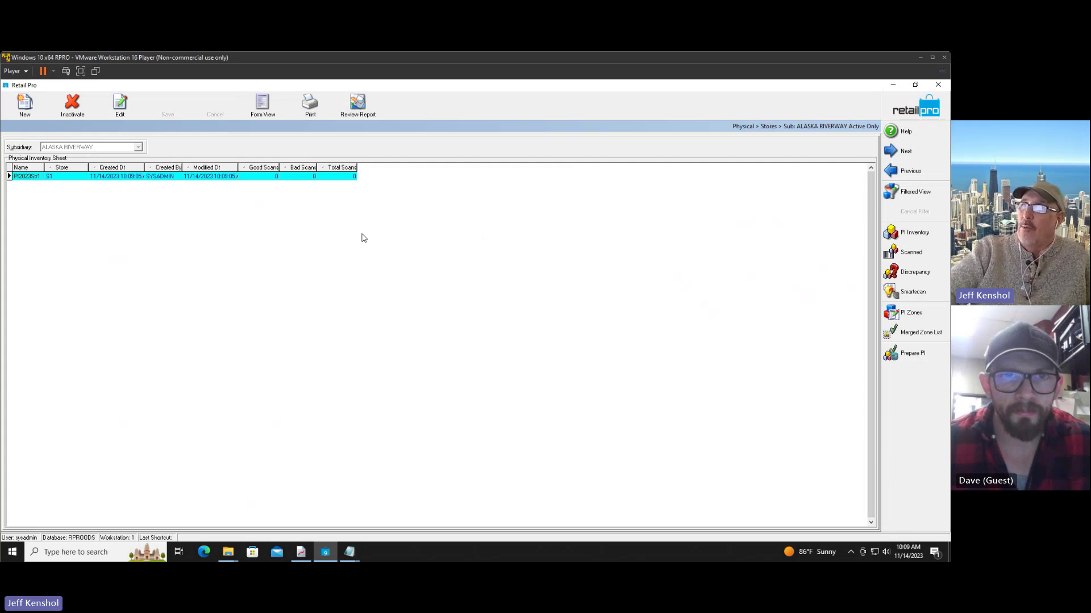
pyautogui.click(914, 233)
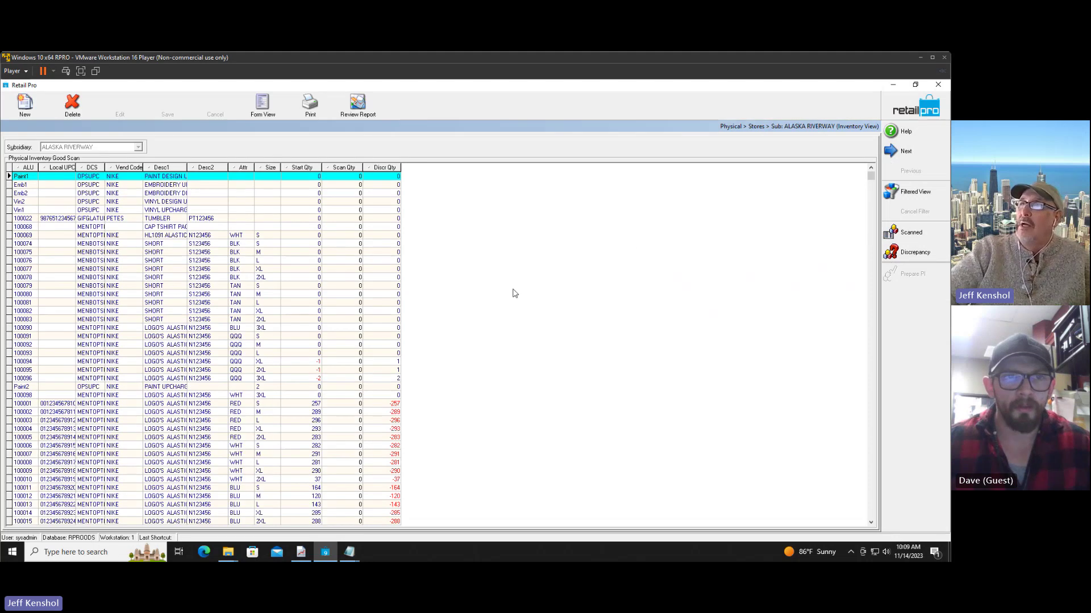
# Step: Add the On Hand Qty column to the PI inventory list's page layout and apply it
pyautogui.rightClick(353, 168)
pyautogui.moveTo(398, 209)
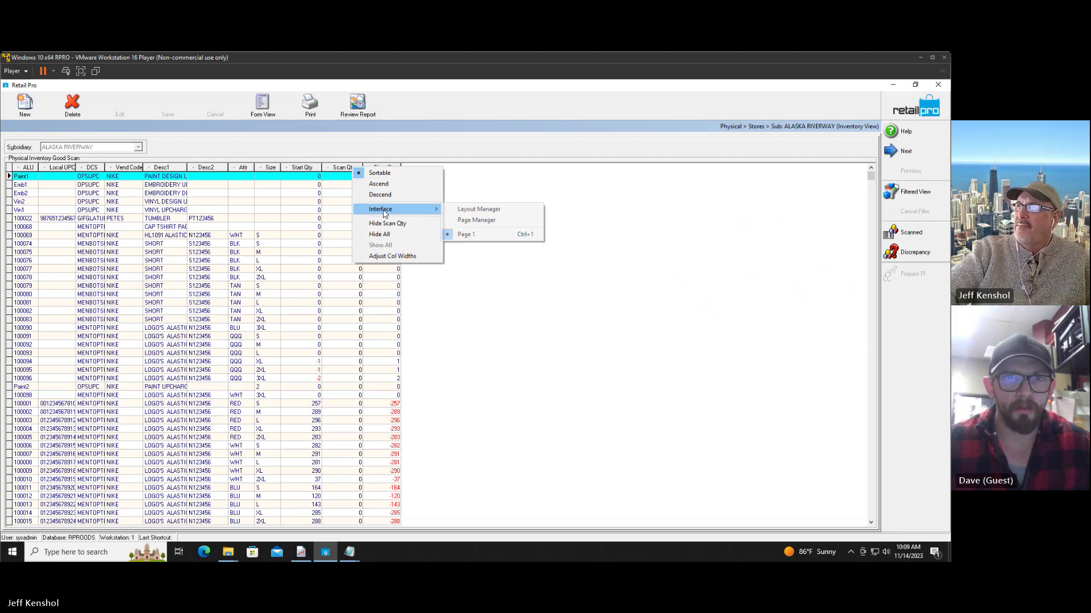
pyautogui.click(475, 223)
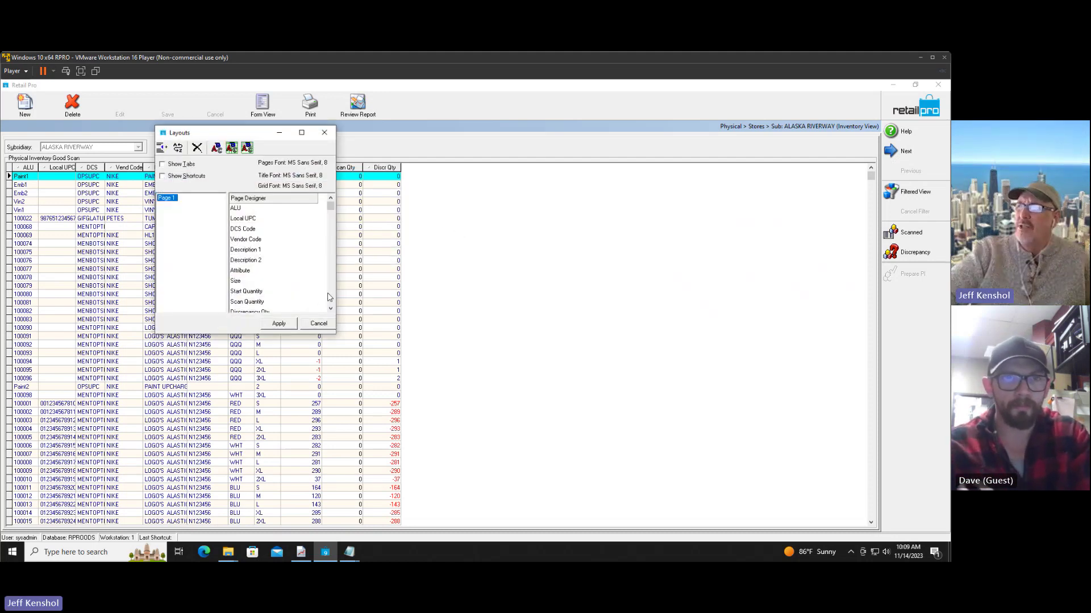
pyautogui.scroll(-3, 332, 299)
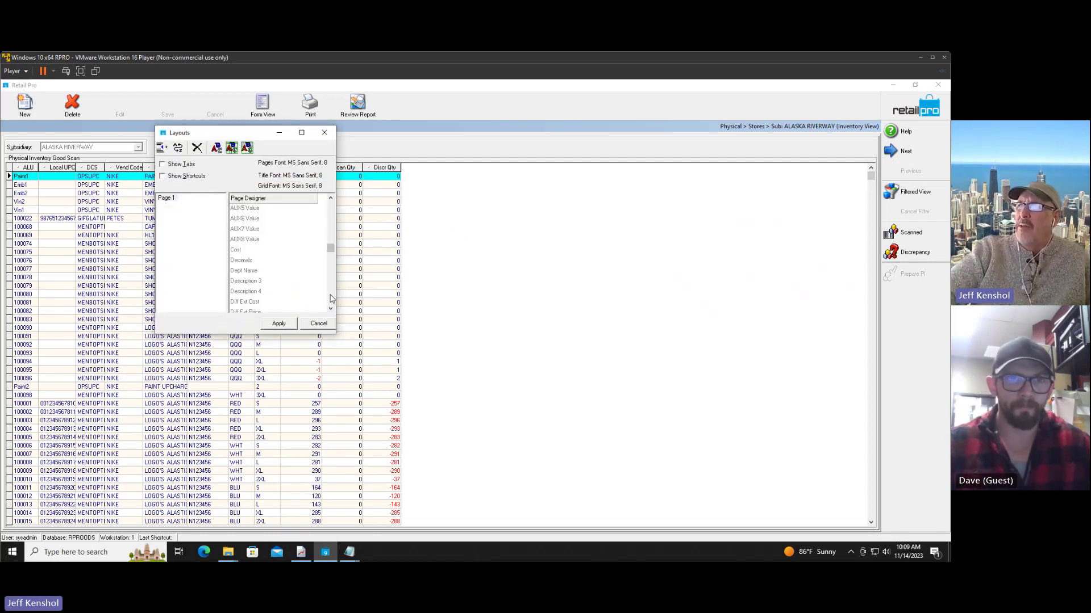
pyautogui.scroll(-5, 330, 304)
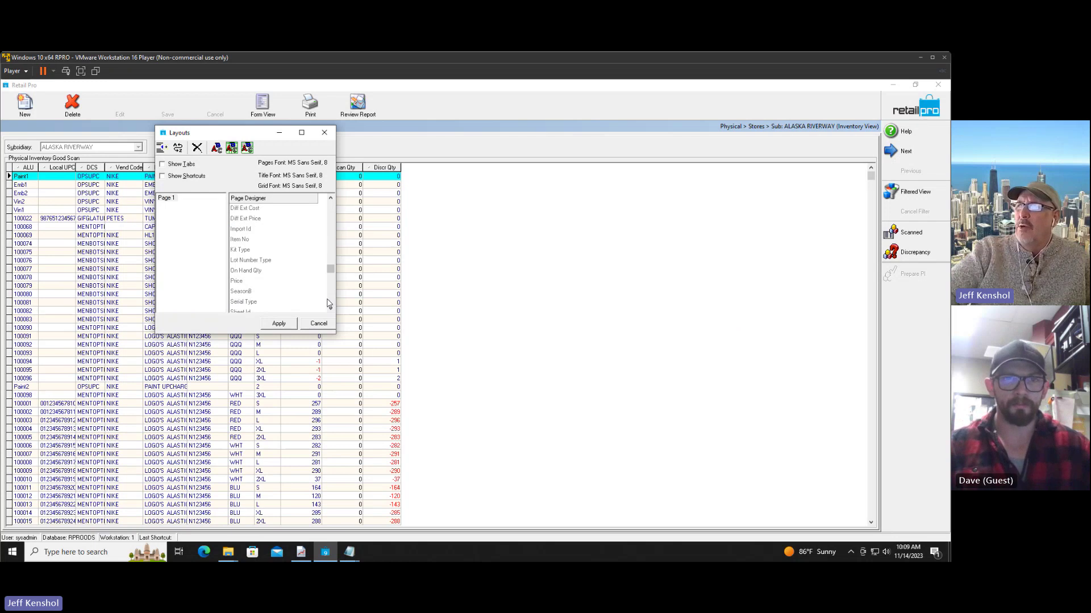
pyautogui.doubleClick(254, 271)
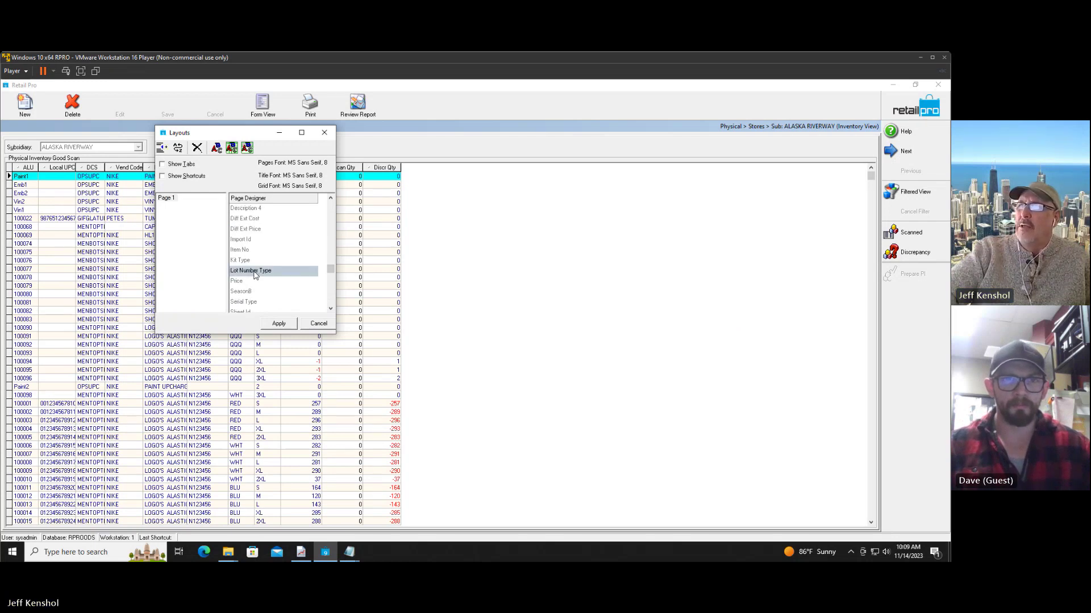
pyautogui.click(278, 323)
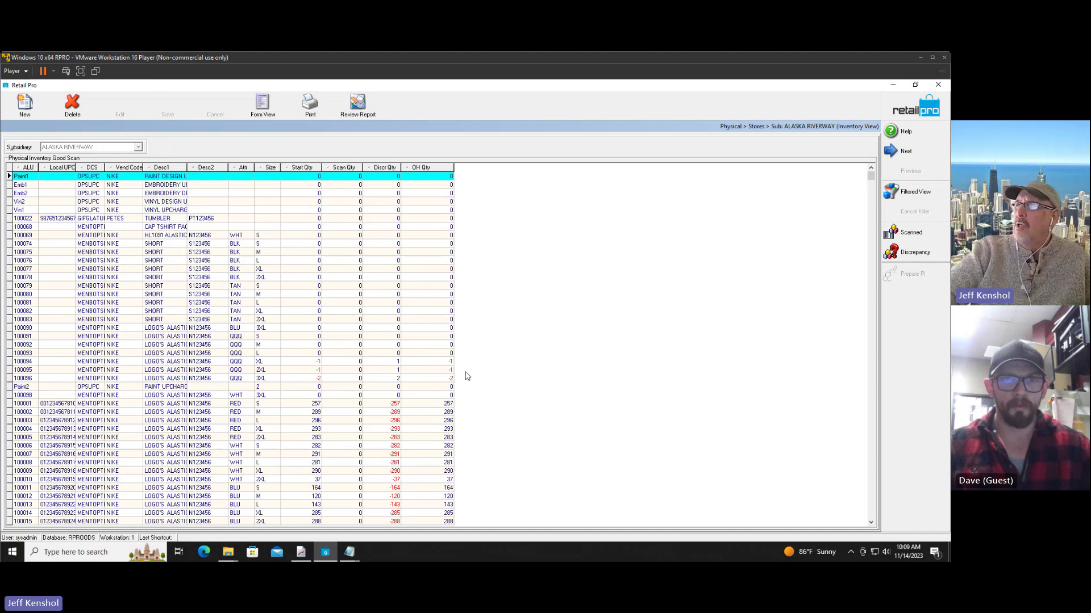
# Step: Compare the on-hand, start, scan and discrepancy quantities of item 100001 in the PI inventory list
pyautogui.click(447, 403)
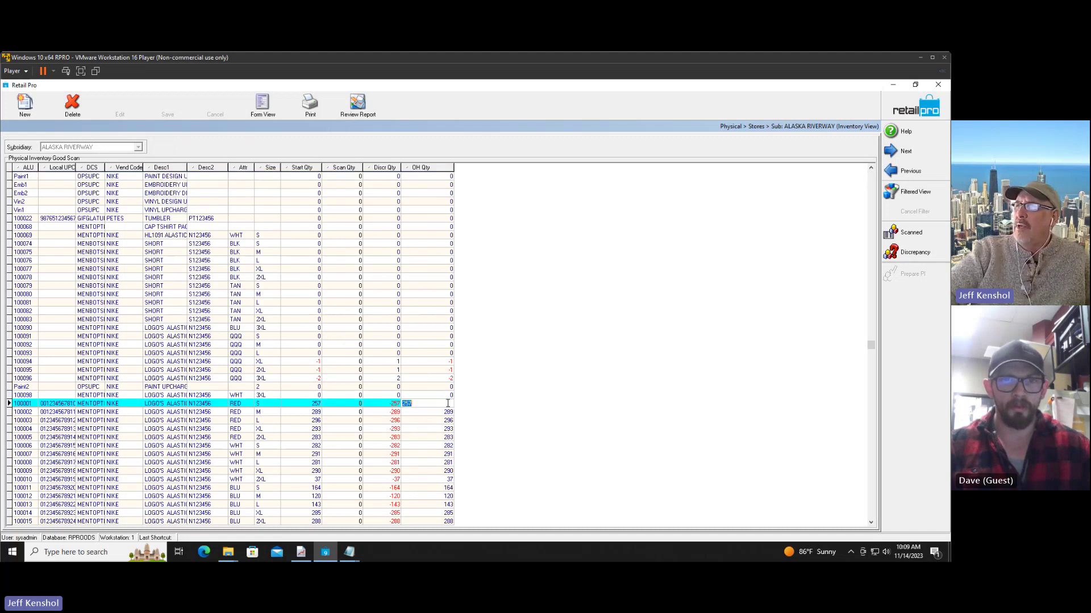
pyautogui.click(302, 406)
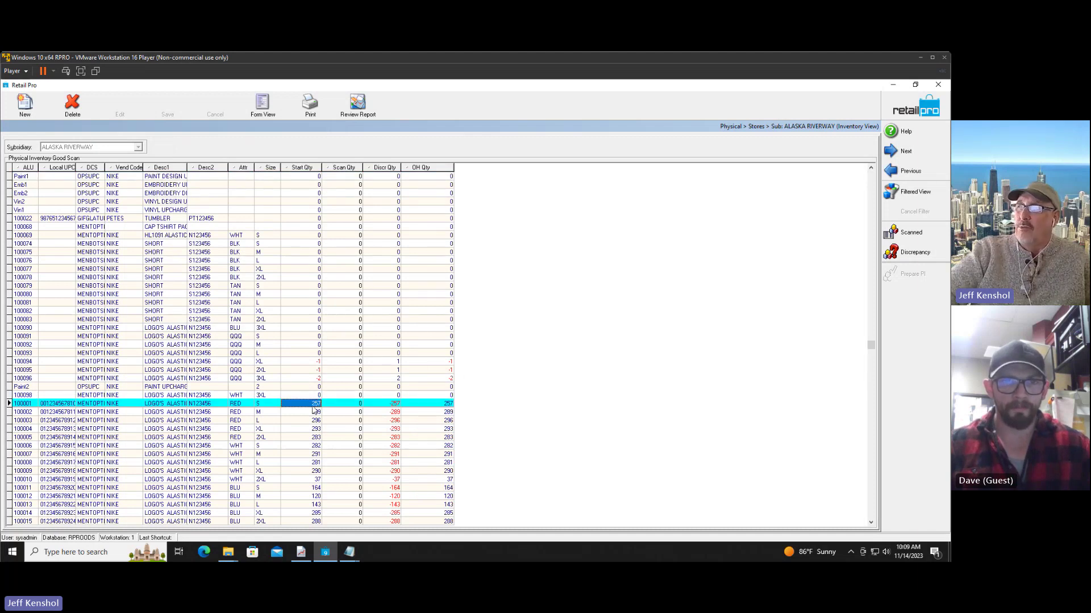
pyautogui.click(339, 404)
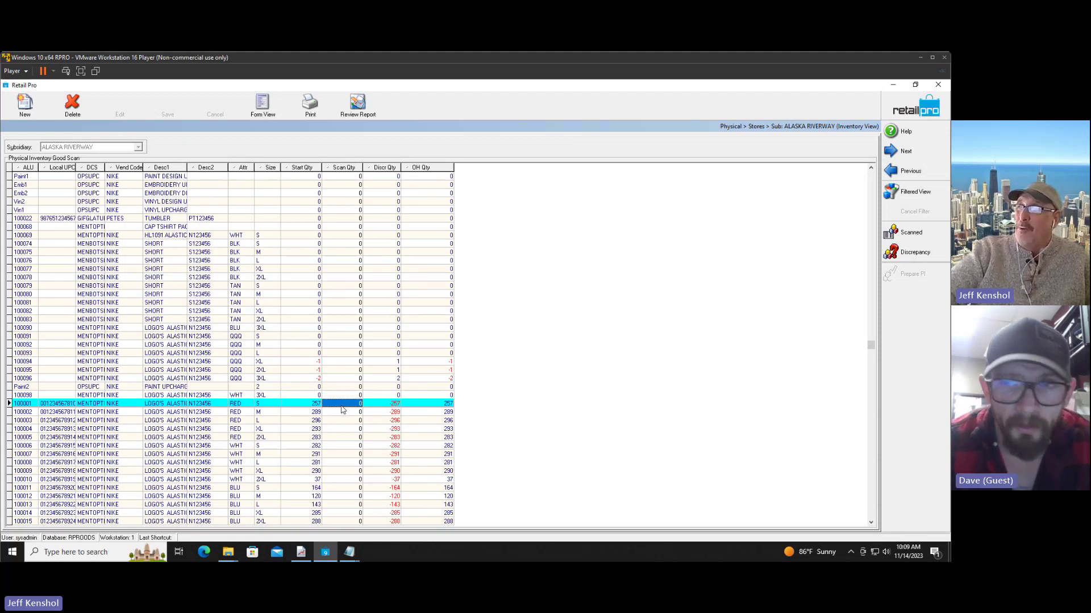
pyautogui.click(385, 405)
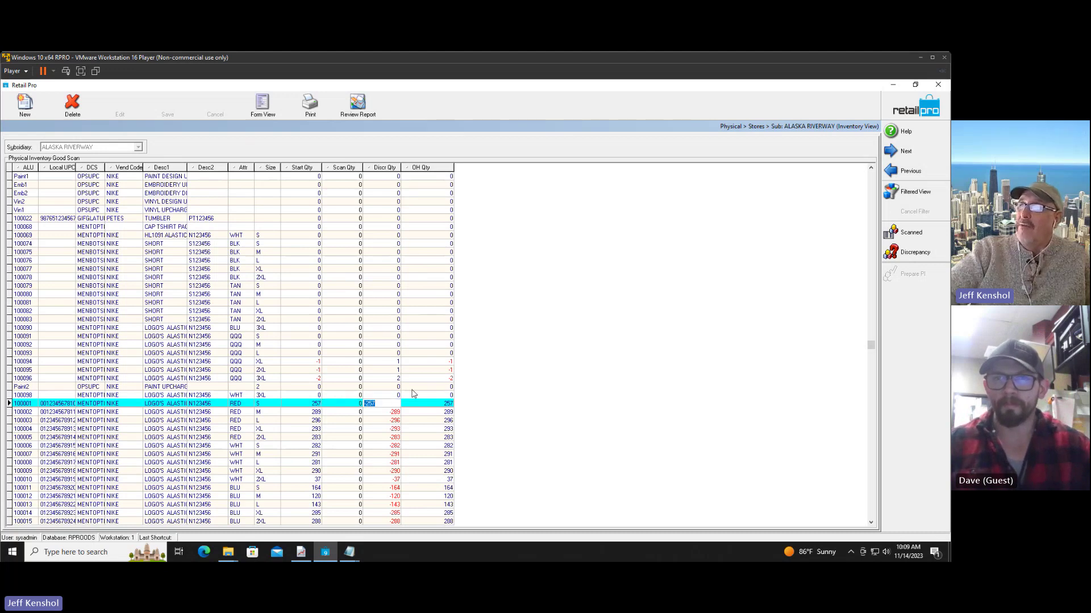
# Step: Compare the quantities of item 100096 with those of item 100001, and return to the physical inventory sheet list
pyautogui.click(445, 380)
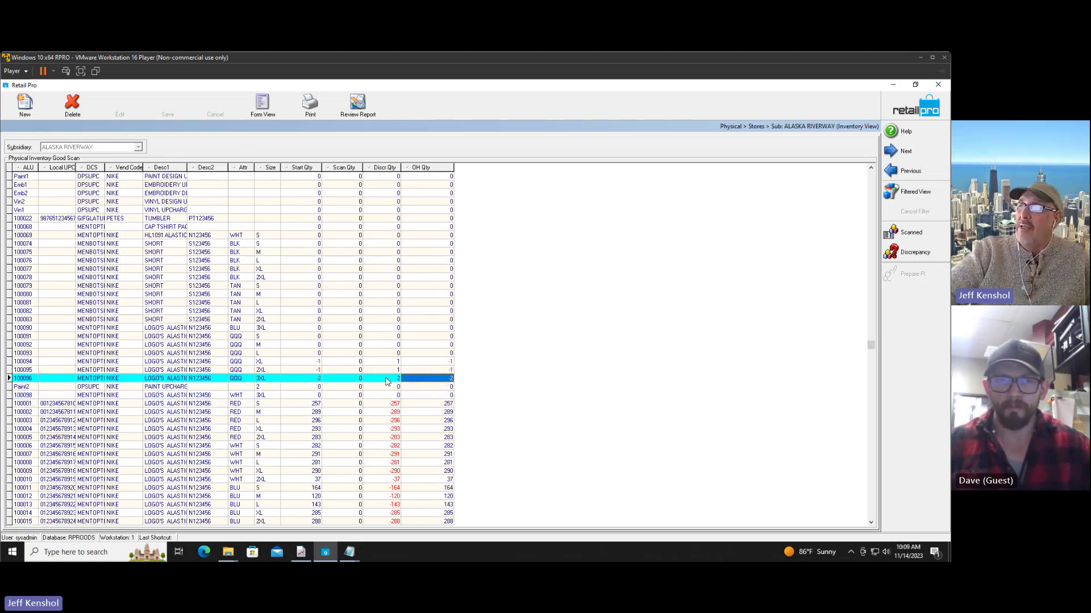
pyautogui.click(307, 384)
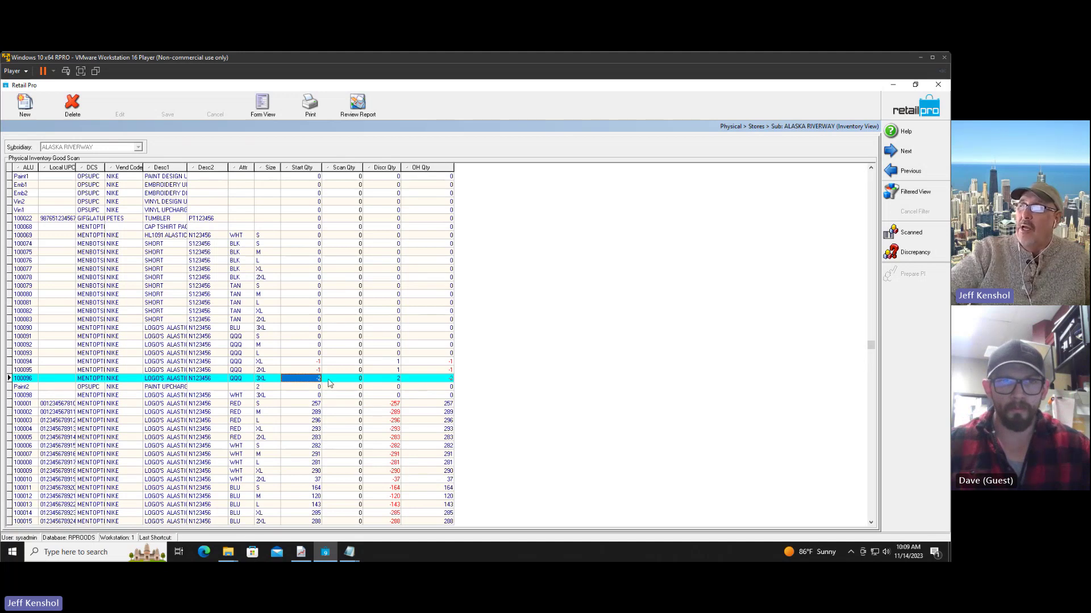
pyautogui.click(347, 383)
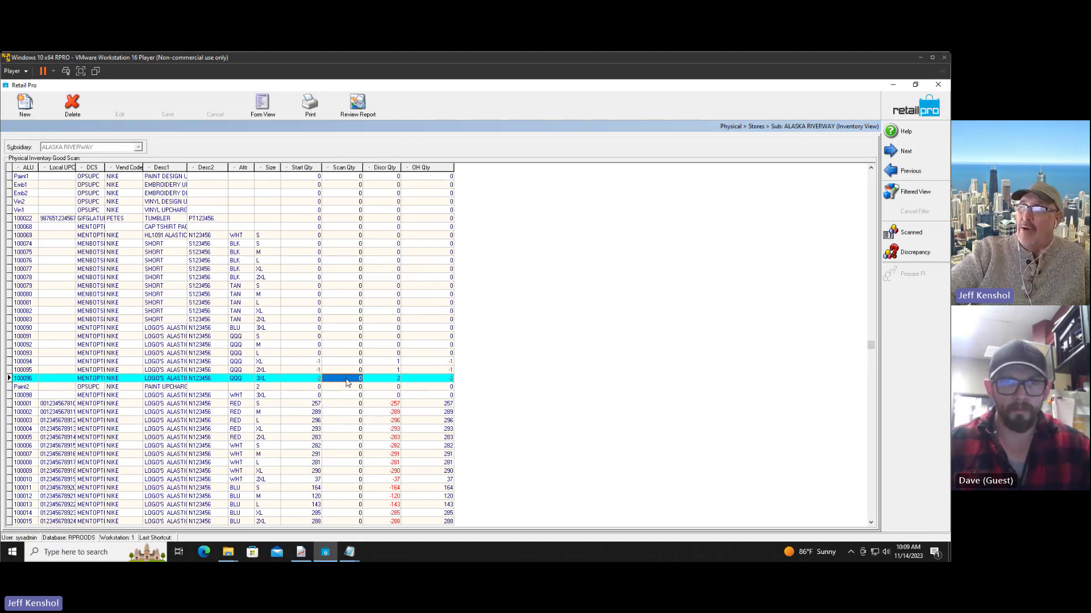
pyautogui.click(386, 381)
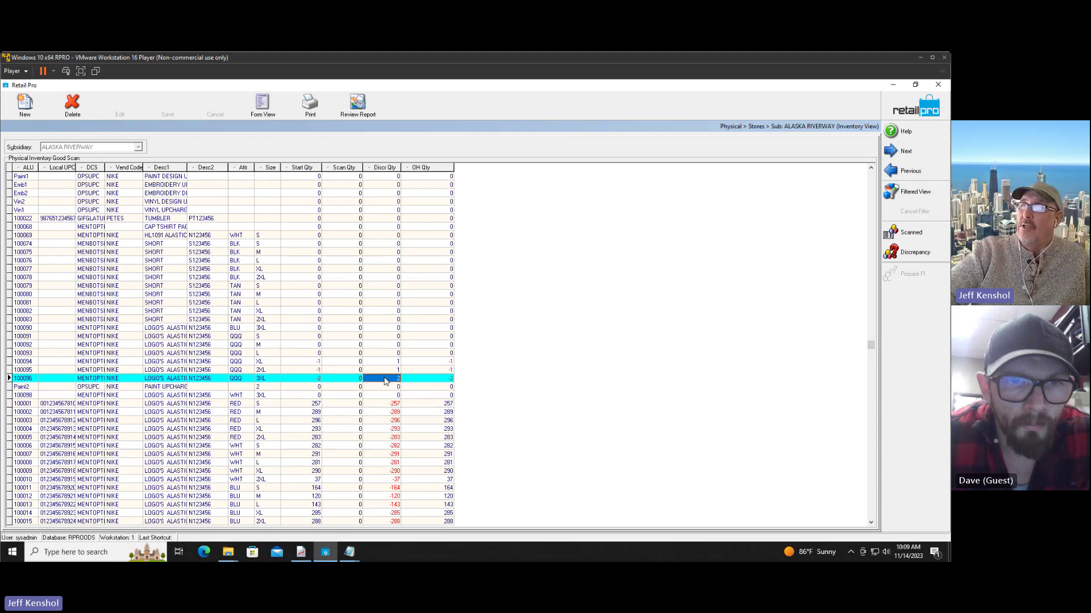
pyautogui.click(431, 382)
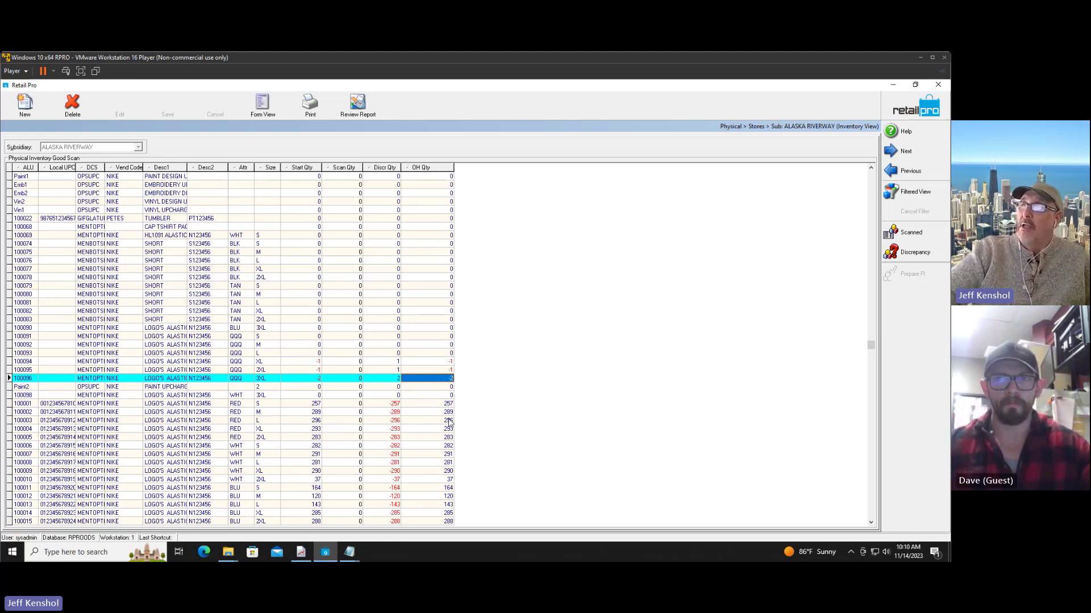
pyautogui.click(422, 405)
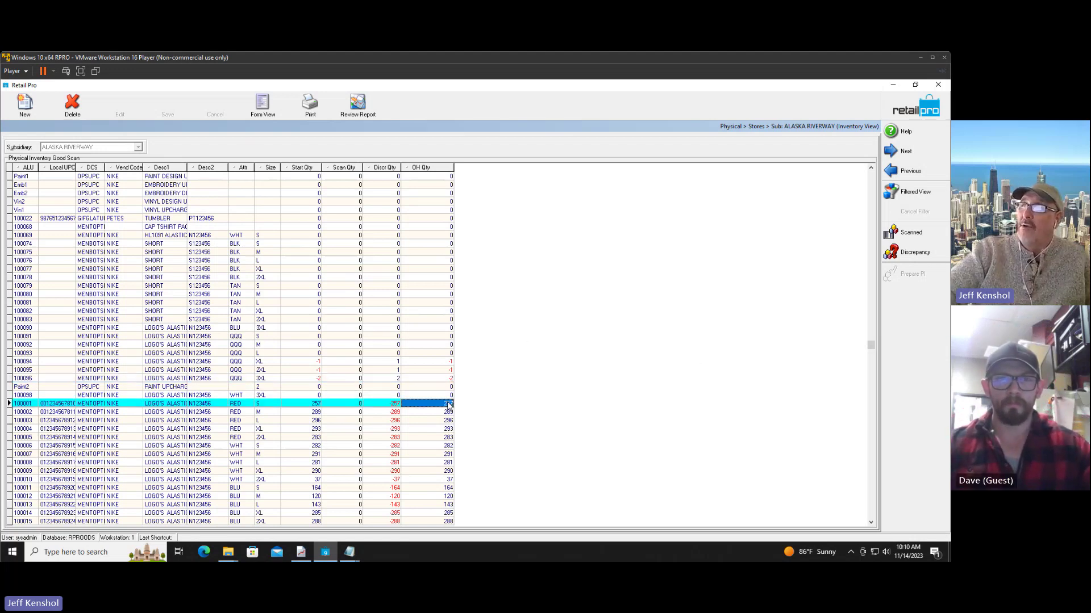
pyautogui.click(311, 406)
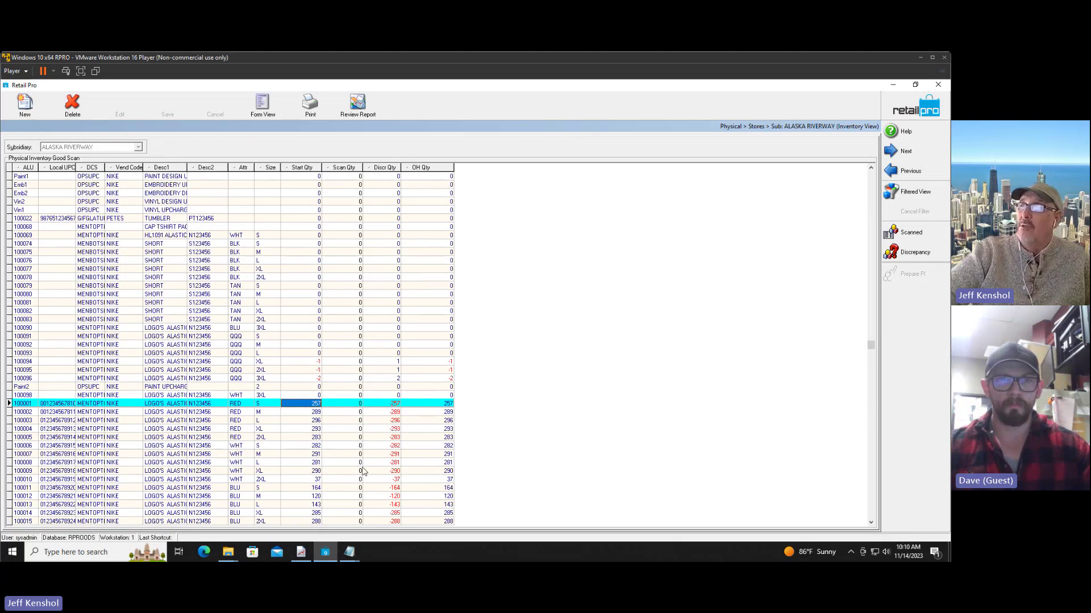
pyautogui.click(897, 114)
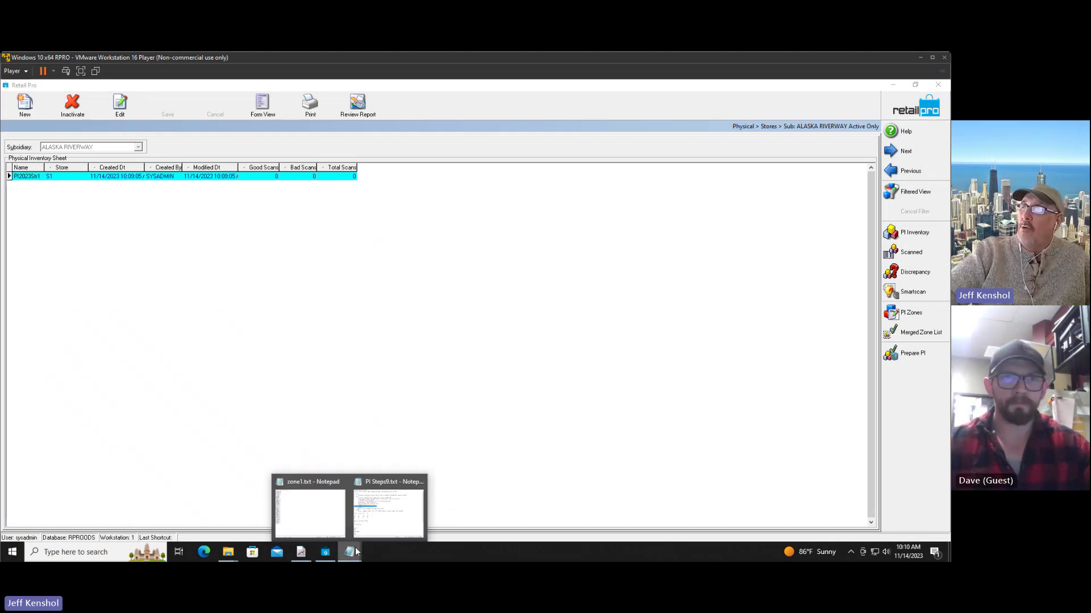
# Step: Switch to the PI Steps9.txt notes in Notepad and review the zone creation and Scanned lines under Count
pyautogui.click(384, 507)
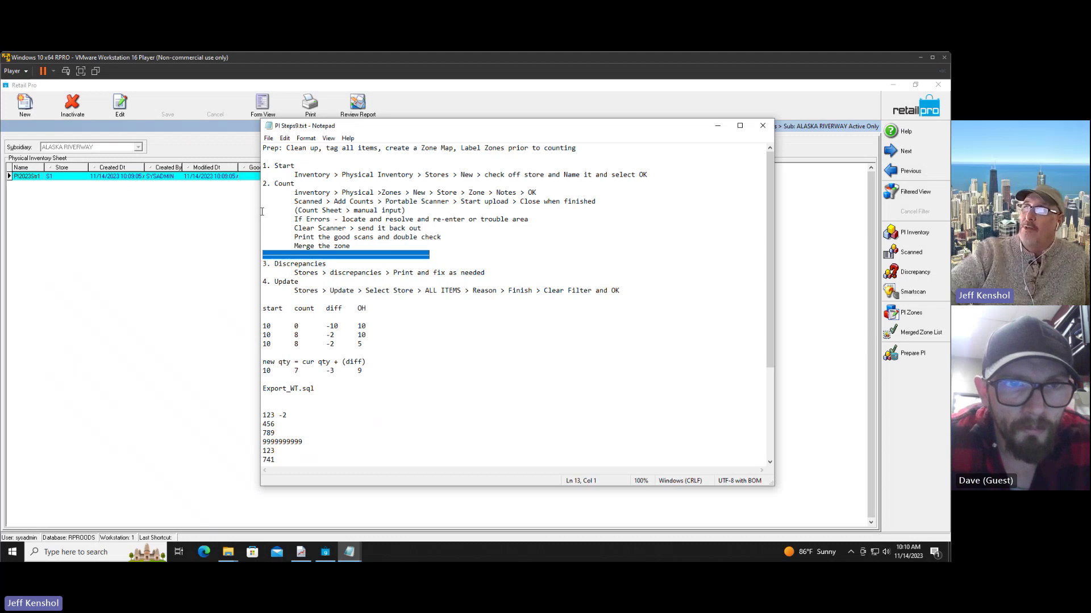
pyautogui.moveTo(294, 192); pyautogui.dragTo(406, 192)
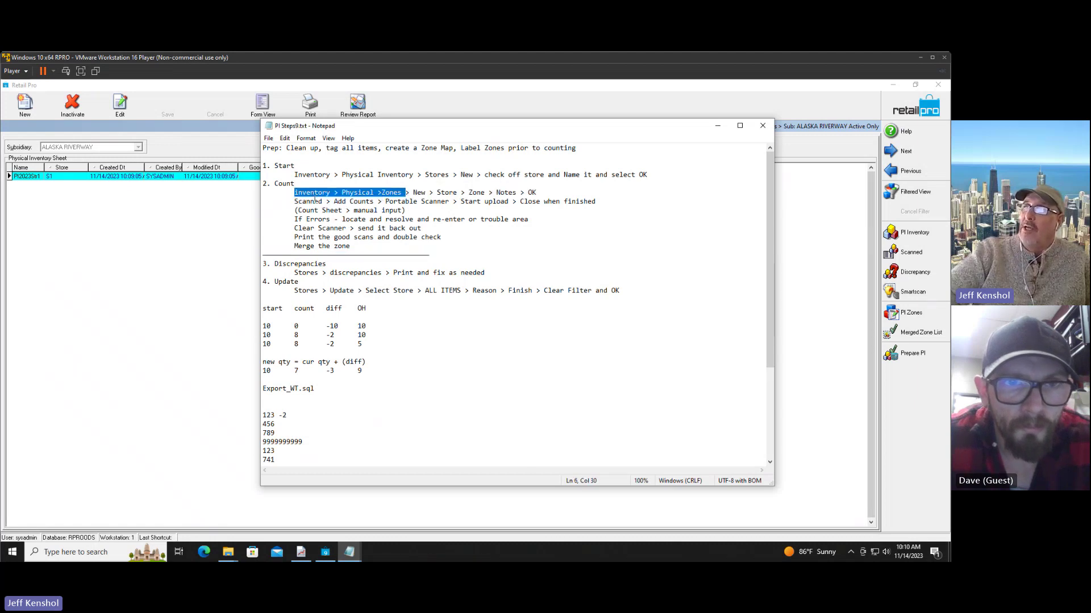
pyautogui.click(294, 202)
pyautogui.moveTo(294, 201); pyautogui.dragTo(335, 202)
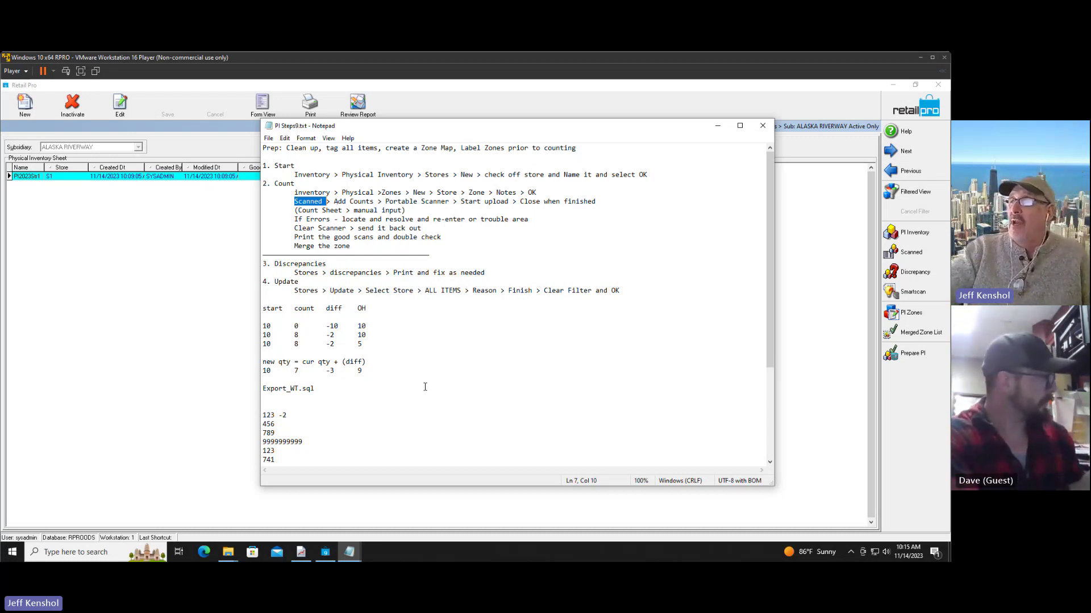
pyautogui.scroll(-2, 431, 365)
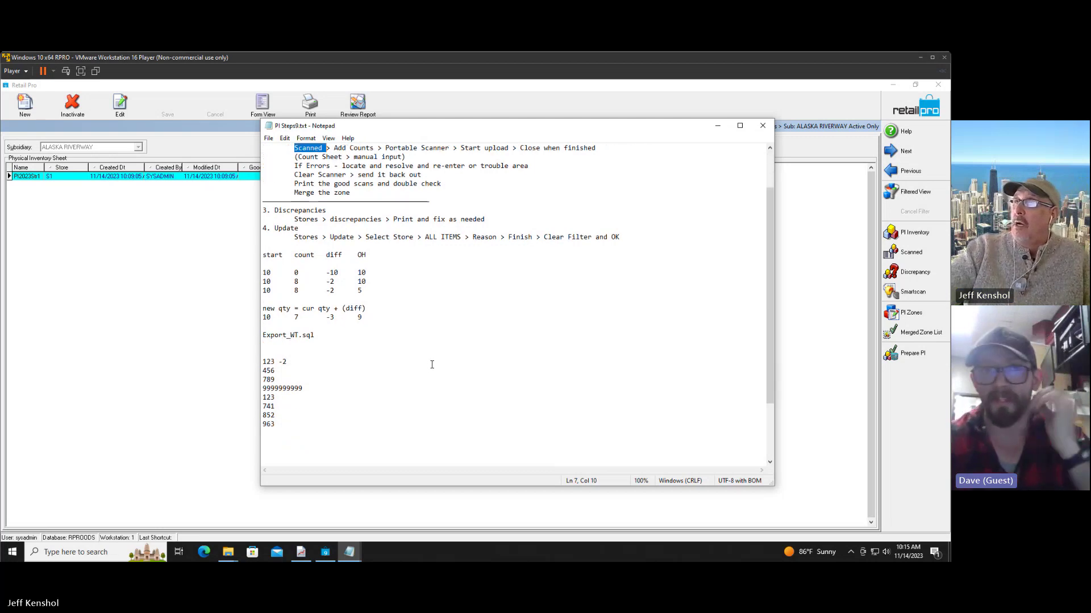
pyautogui.scroll(2, 432, 365)
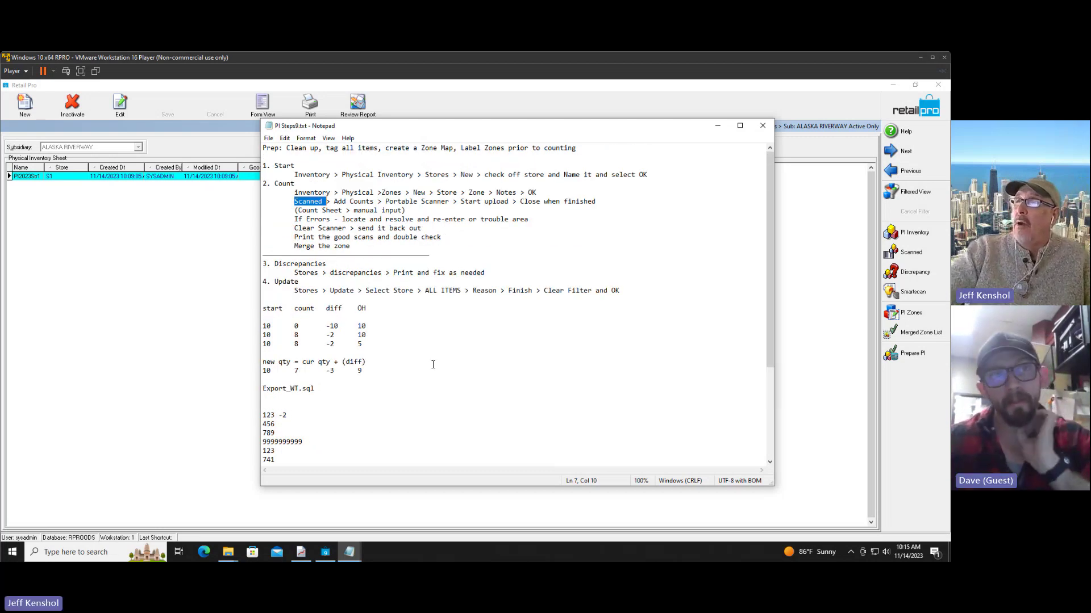
# Step: Review the notes on adding counts, resolving errors and clearing the scanner, and put the notes away
pyautogui.click(370, 193)
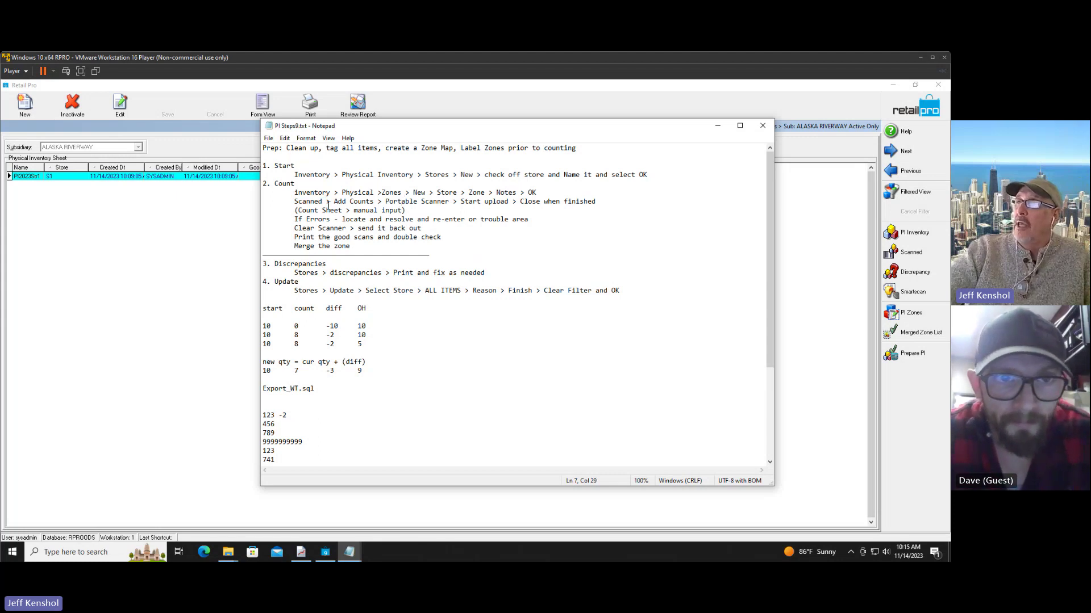
pyautogui.moveTo(303, 201); pyautogui.dragTo(377, 202)
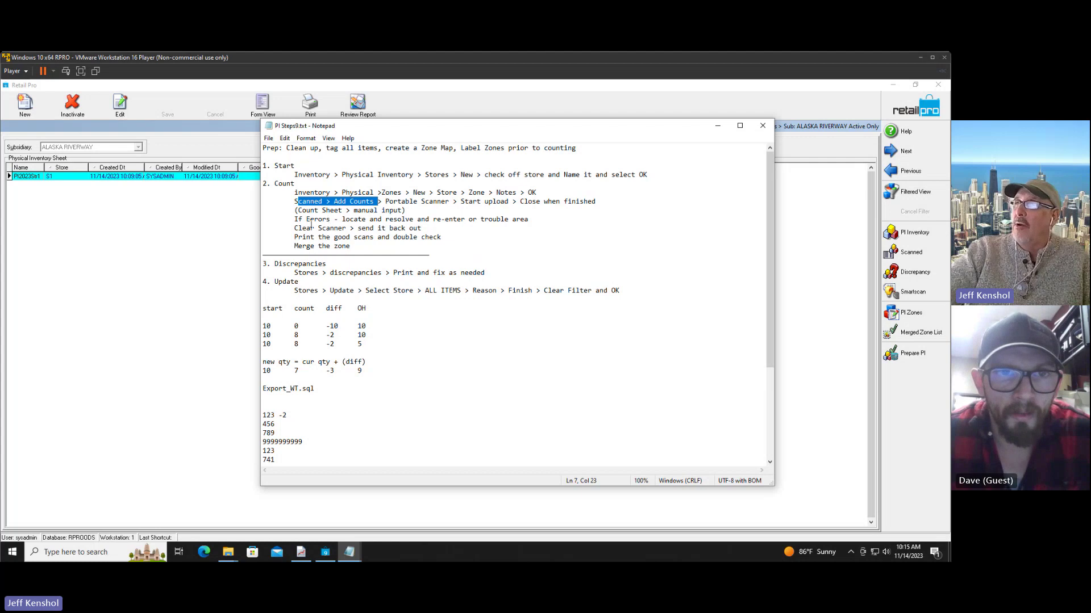
pyautogui.moveTo(311, 223); pyautogui.dragTo(383, 220)
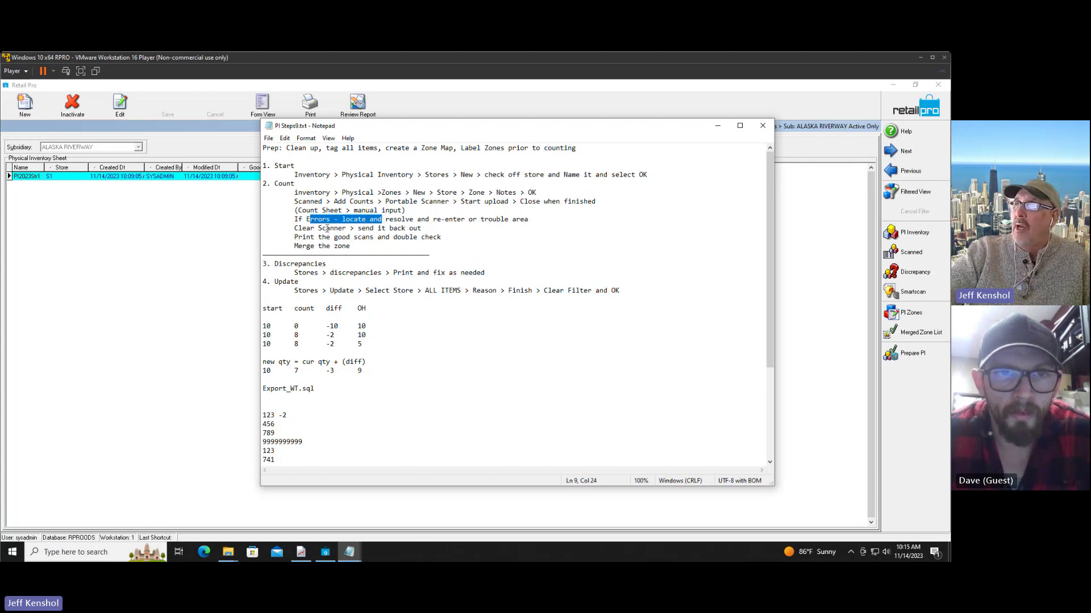
pyautogui.moveTo(294, 229); pyautogui.dragTo(354, 229)
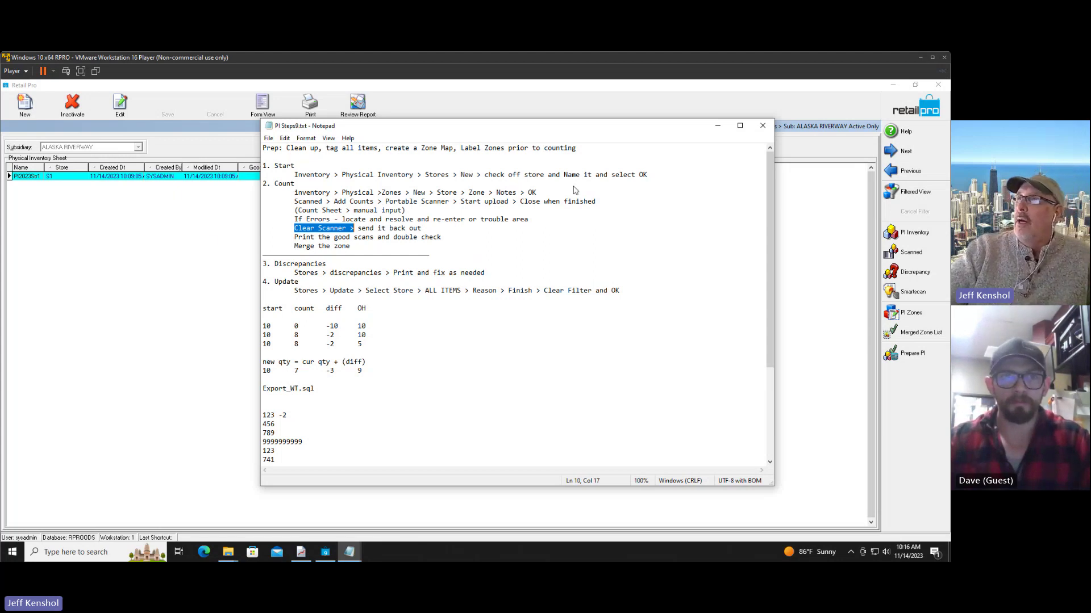
pyautogui.click(718, 125)
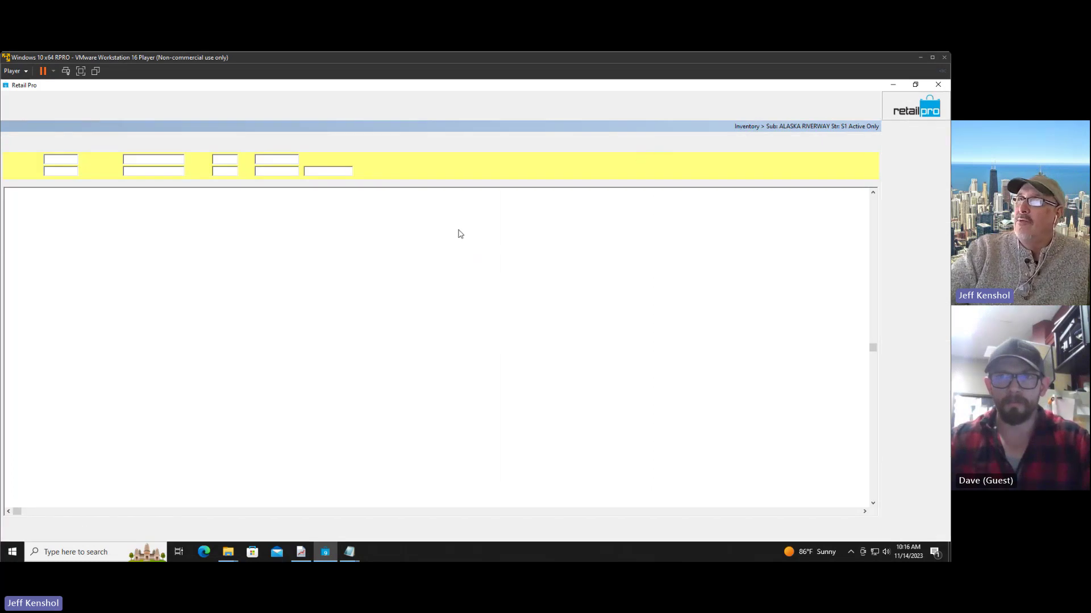
# Step: Export only the ALUs 100009 through 100013 from the store inventory list to Notepad, delete the ALU header line, and minimize the exported list
pyautogui.click(25, 287)
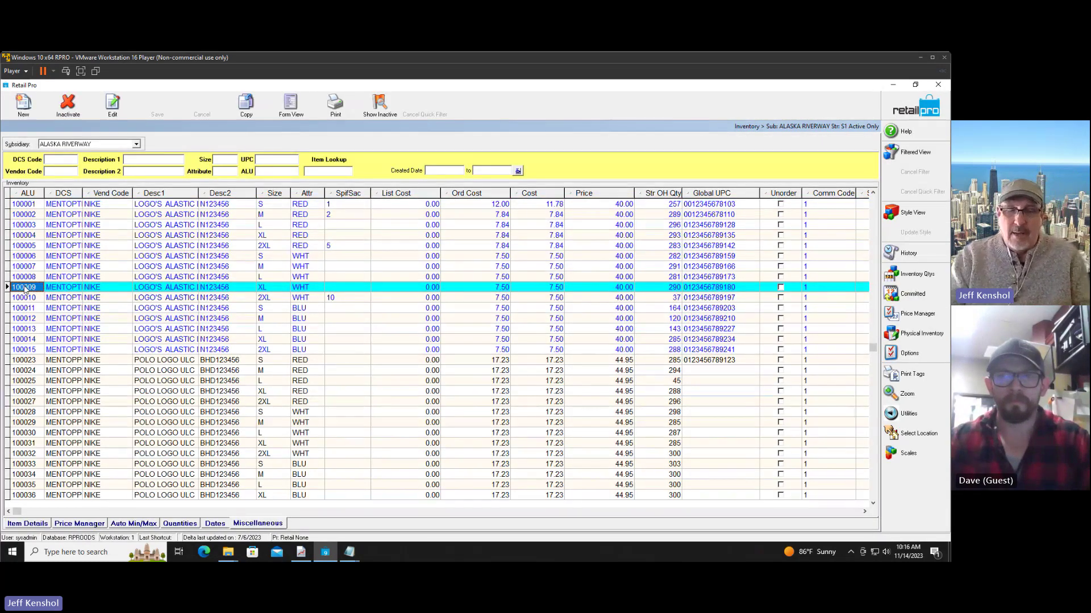
pyautogui.hotkey('shift', 'Down')
pyautogui.hotkey('shift', 'Down')
pyautogui.hotkey('shift', 'Down')
pyautogui.hotkey('shift', 'Down')
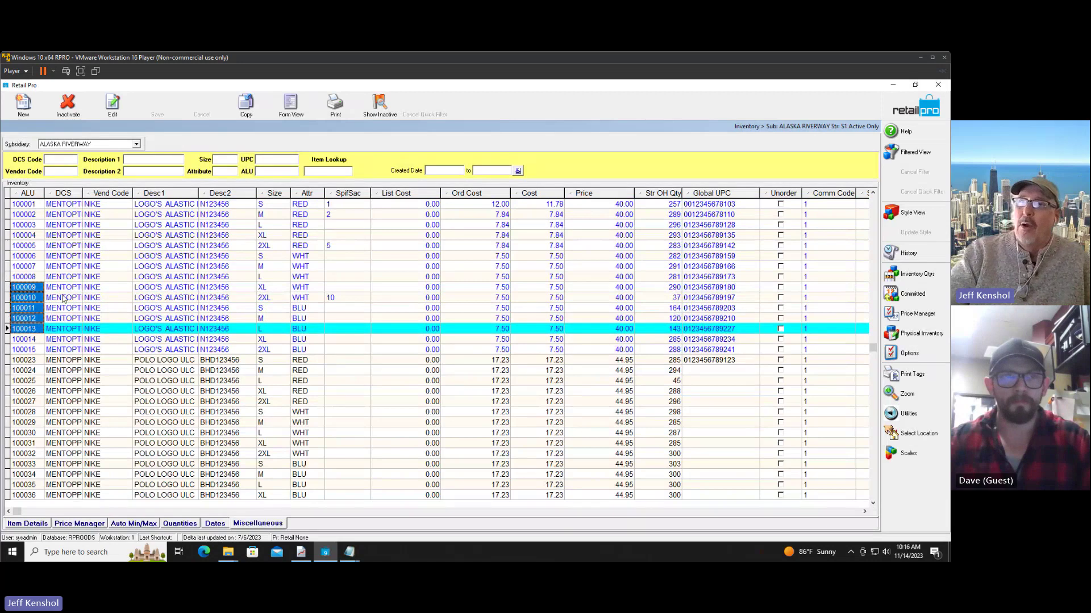
pyautogui.rightClick(21, 286)
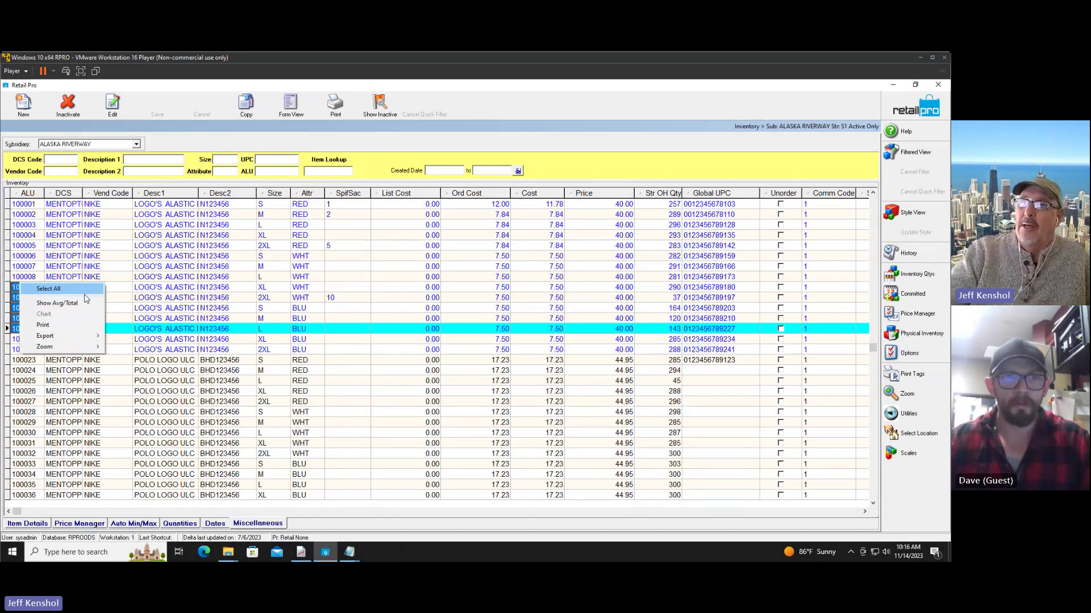
pyautogui.moveTo(68, 338)
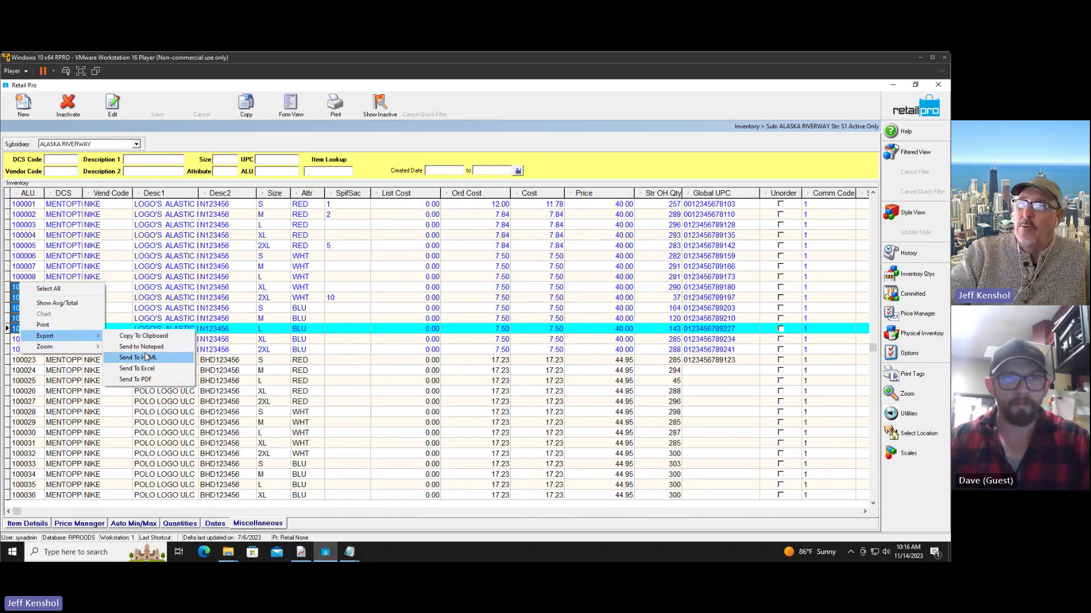
pyautogui.click(149, 347)
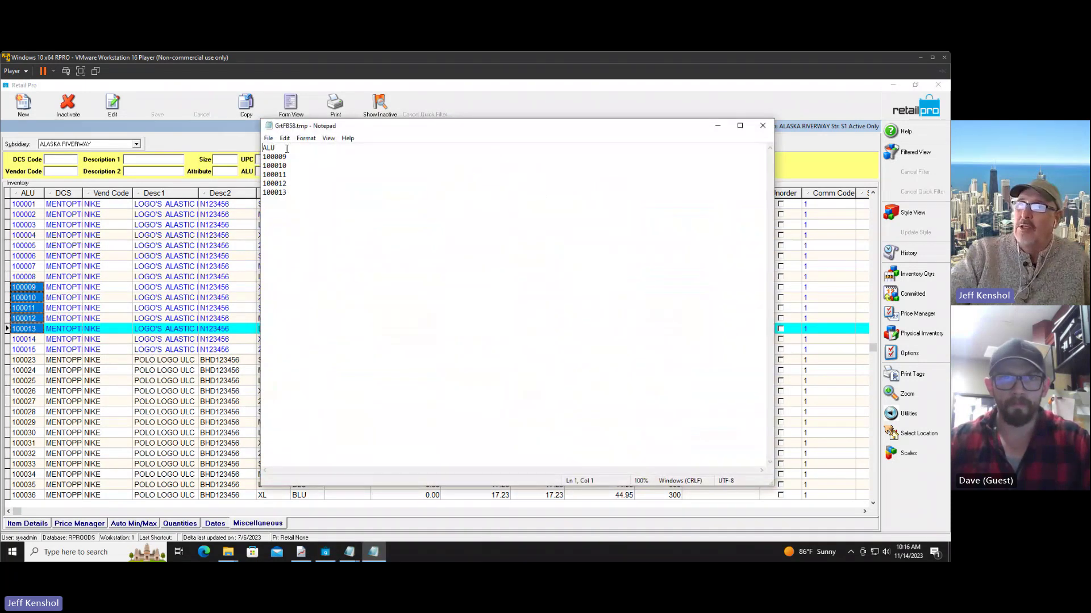
pyautogui.press('Delete')
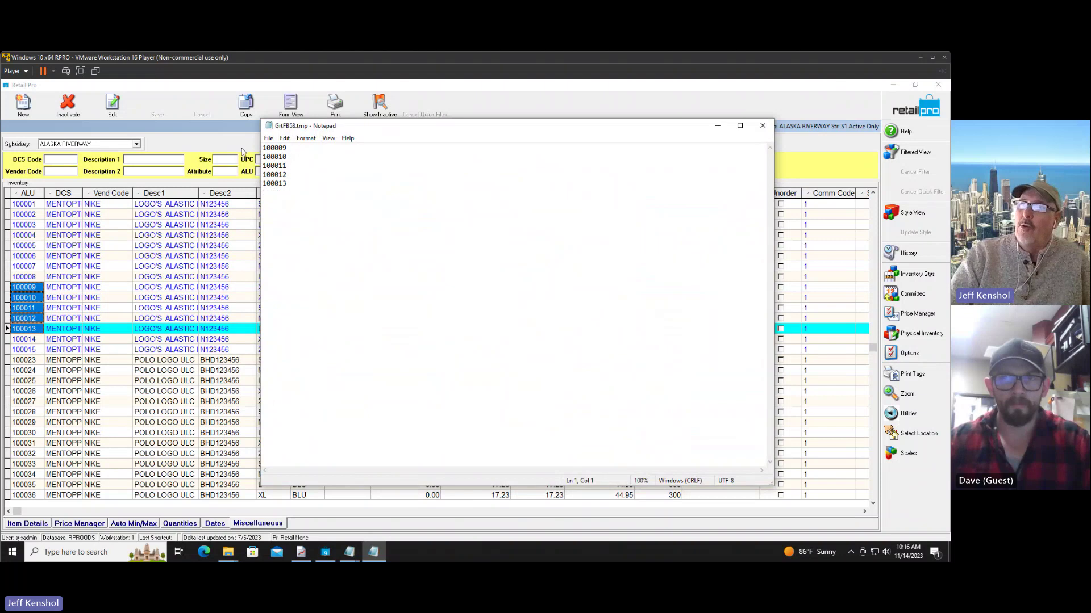
pyautogui.click(723, 130)
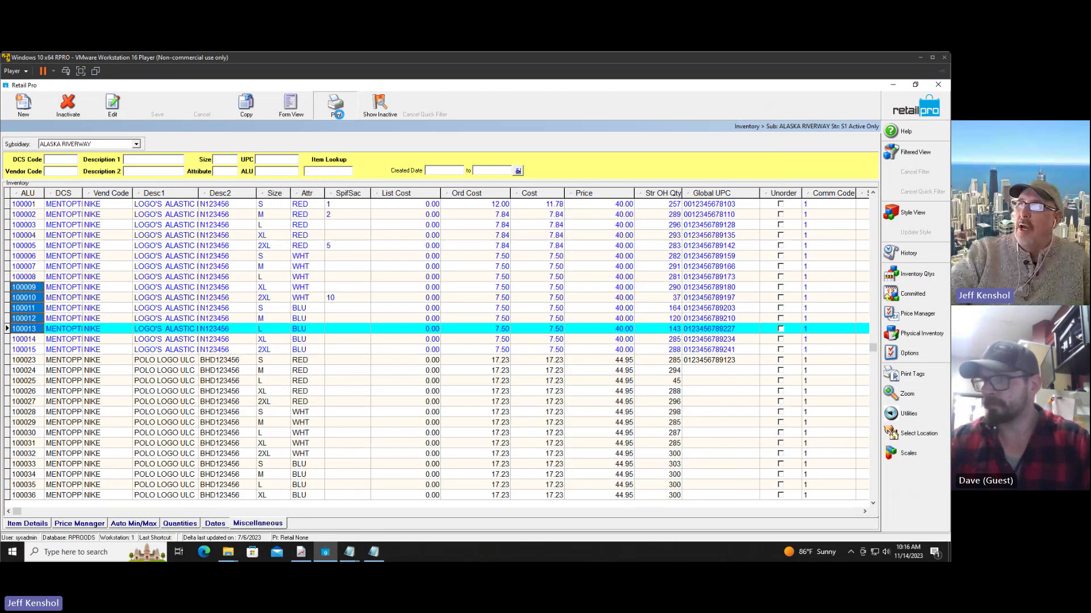
# Step: Generate a Countsheet preview for all listed inventory records, stopping the record processing early
pyautogui.click(340, 117)
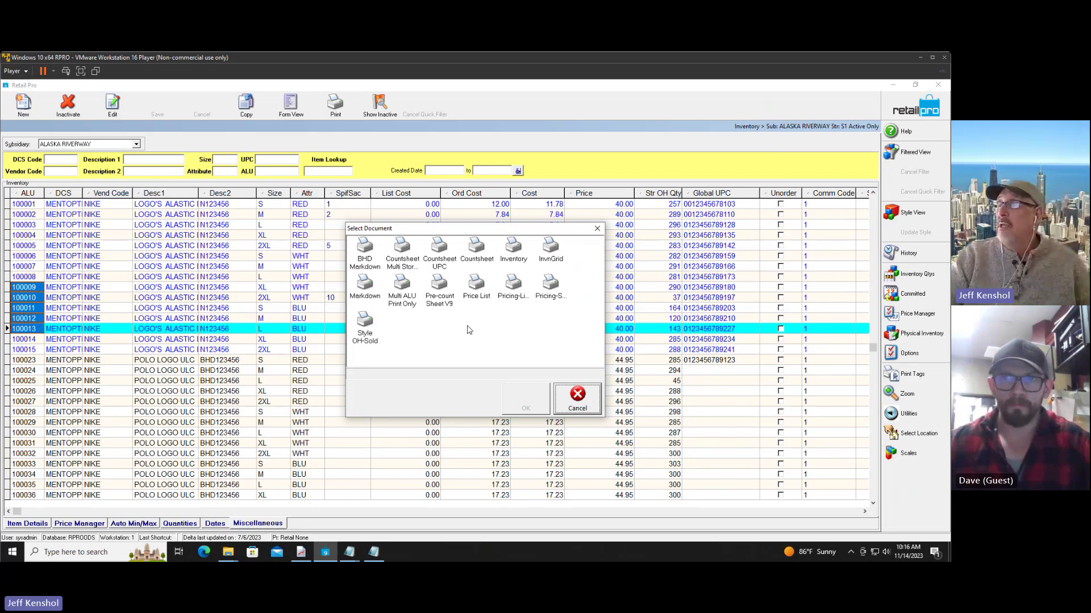
pyautogui.click(477, 252)
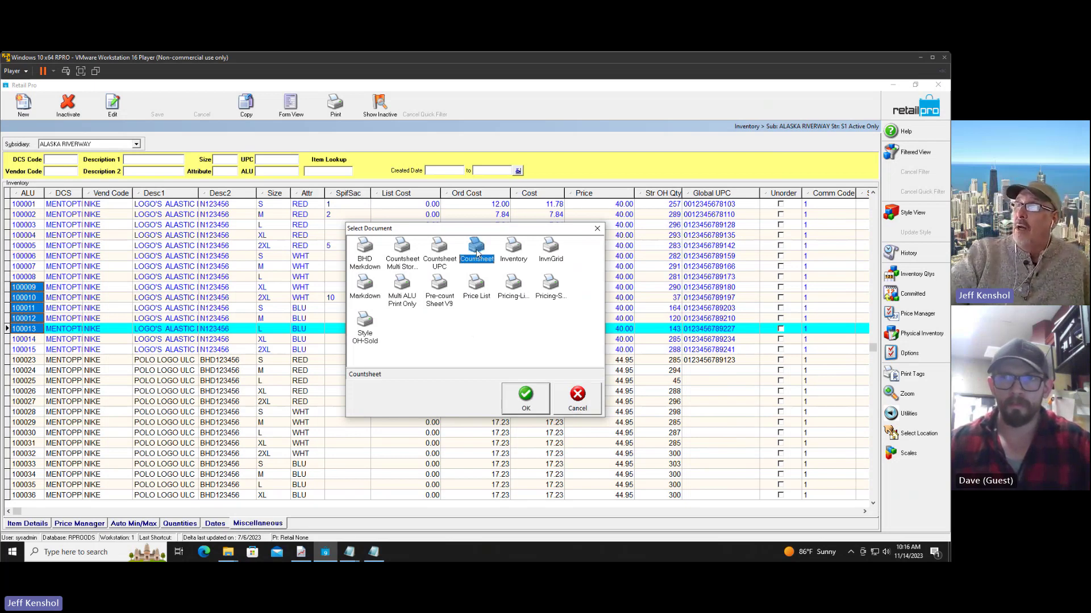
pyautogui.click(523, 398)
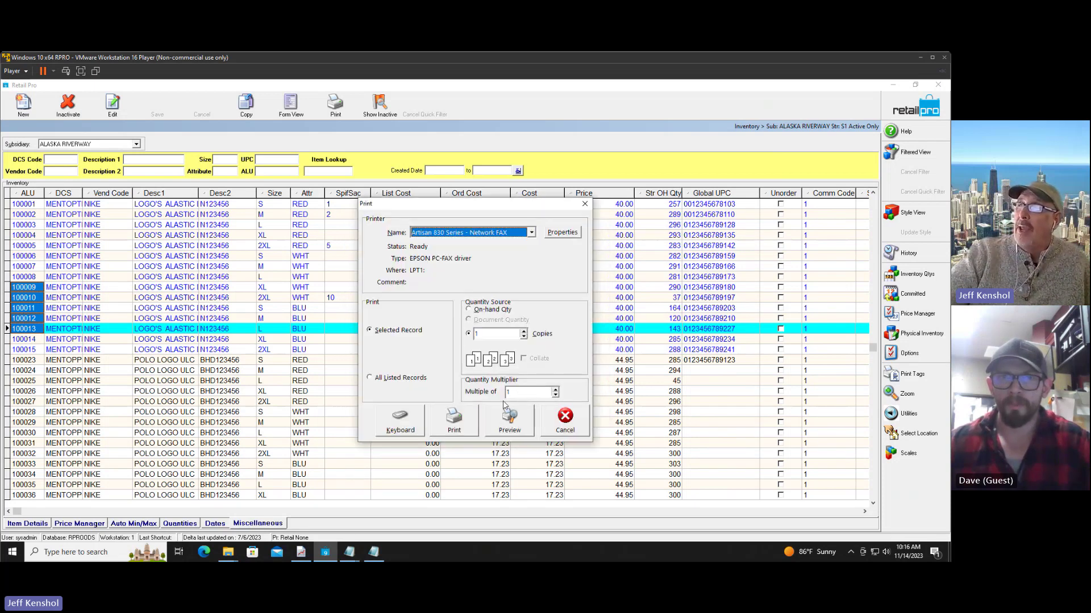
pyautogui.click(401, 378)
pyautogui.click(509, 419)
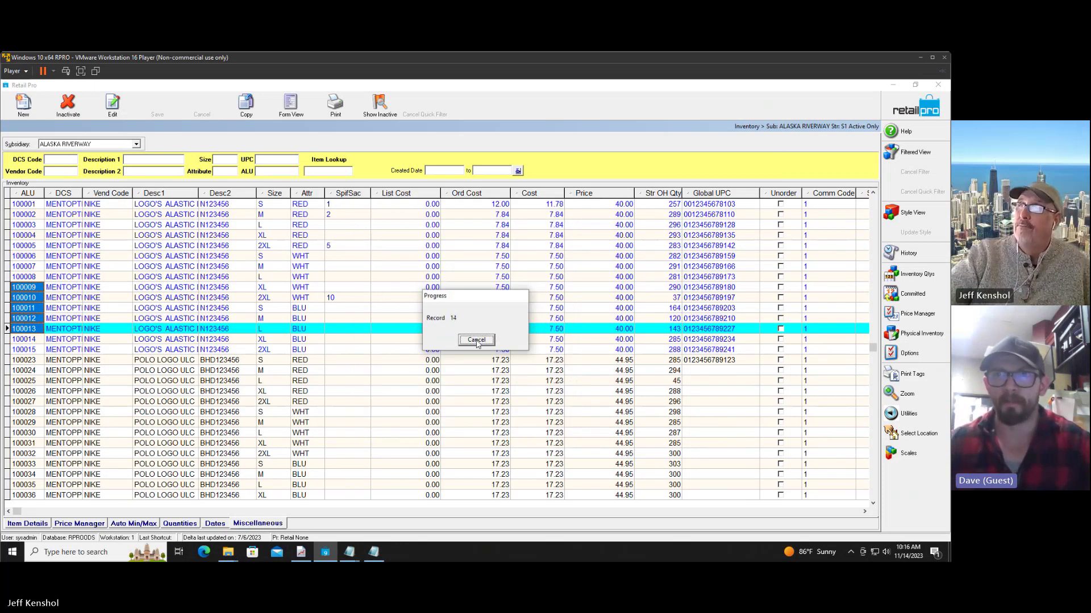
pyautogui.click(477, 341)
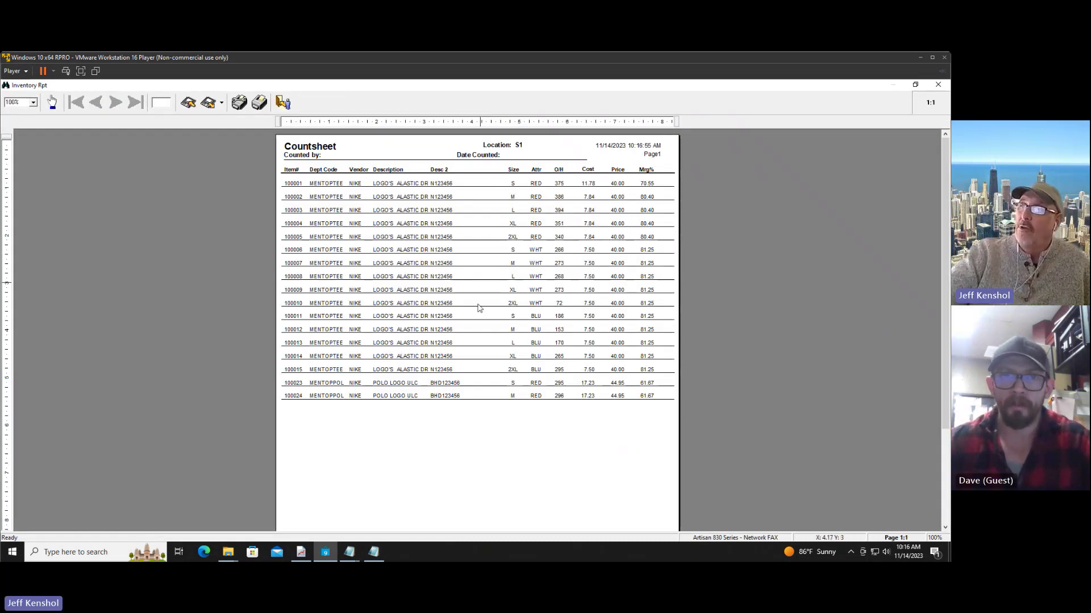
# Step: Export the previewed countsheet to Excel as regular data and bring up the resulting workbook
pyautogui.click(222, 105)
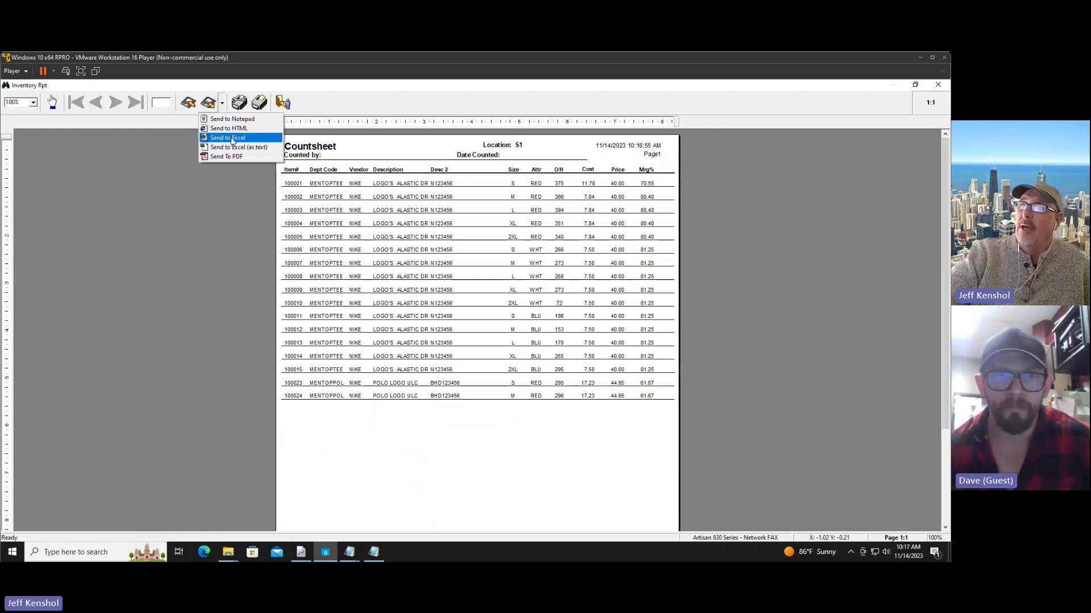
pyautogui.click(234, 144)
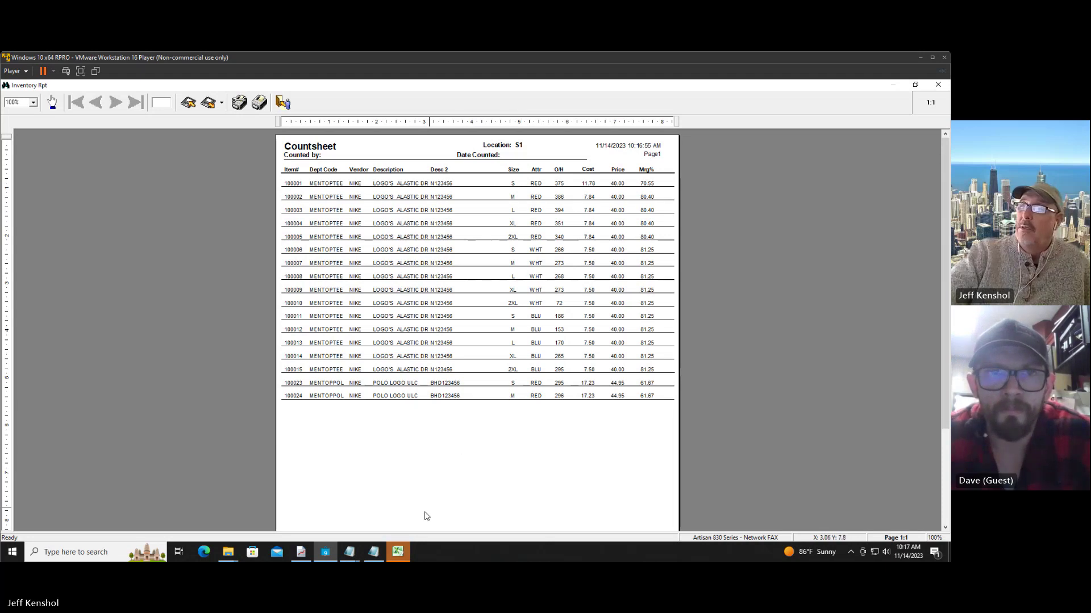
pyautogui.click(397, 558)
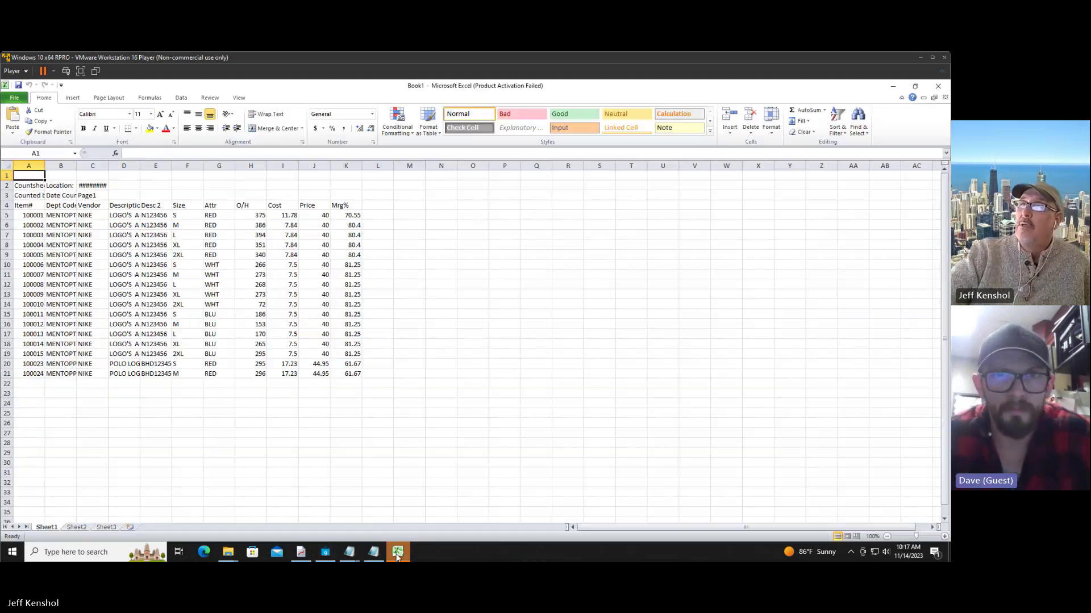
# Step: Rename the Item# column header in cell A4 as ALU
pyautogui.click(30, 216)
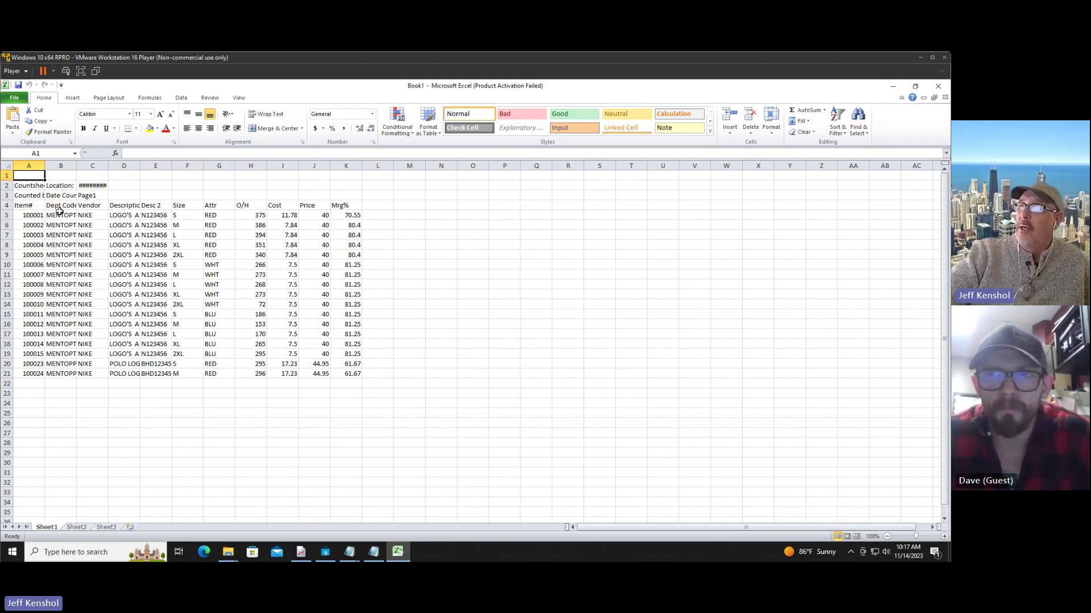
pyautogui.click(26, 224)
pyautogui.click(28, 235)
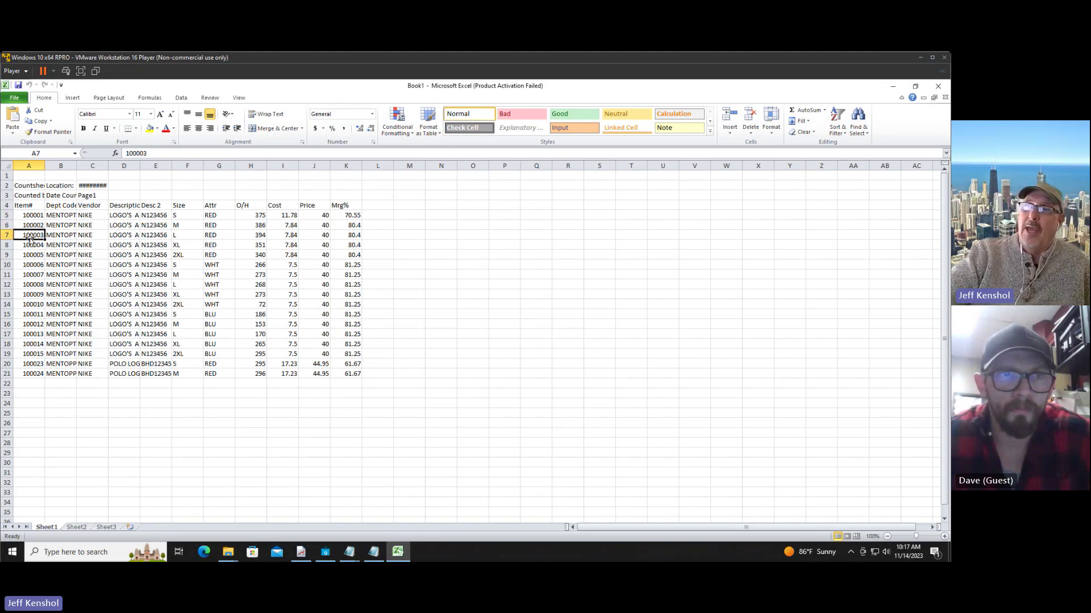
pyautogui.click(34, 208)
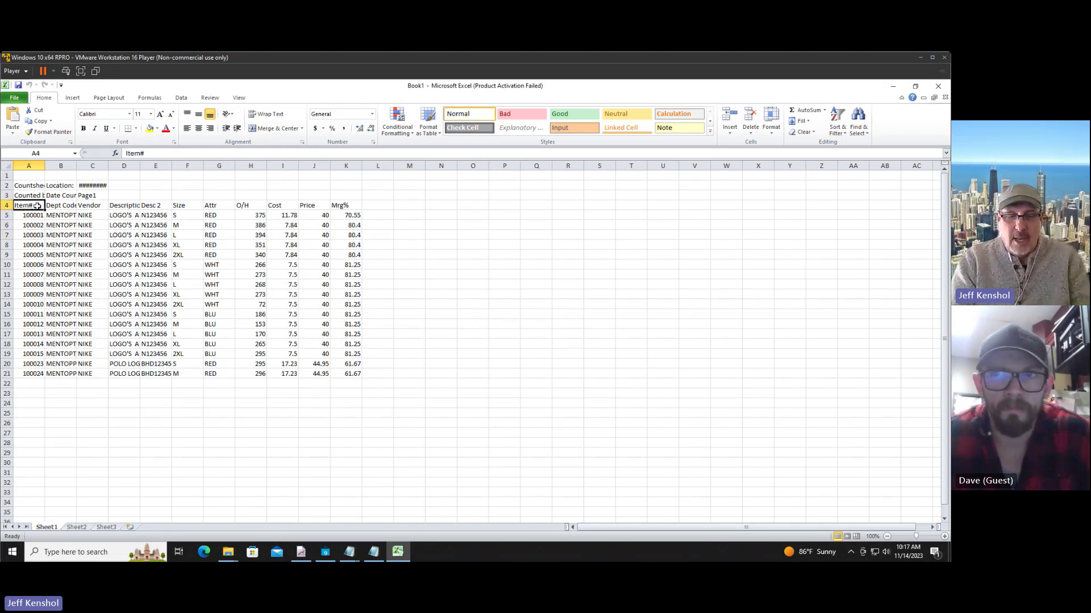
pyautogui.write('ALU')
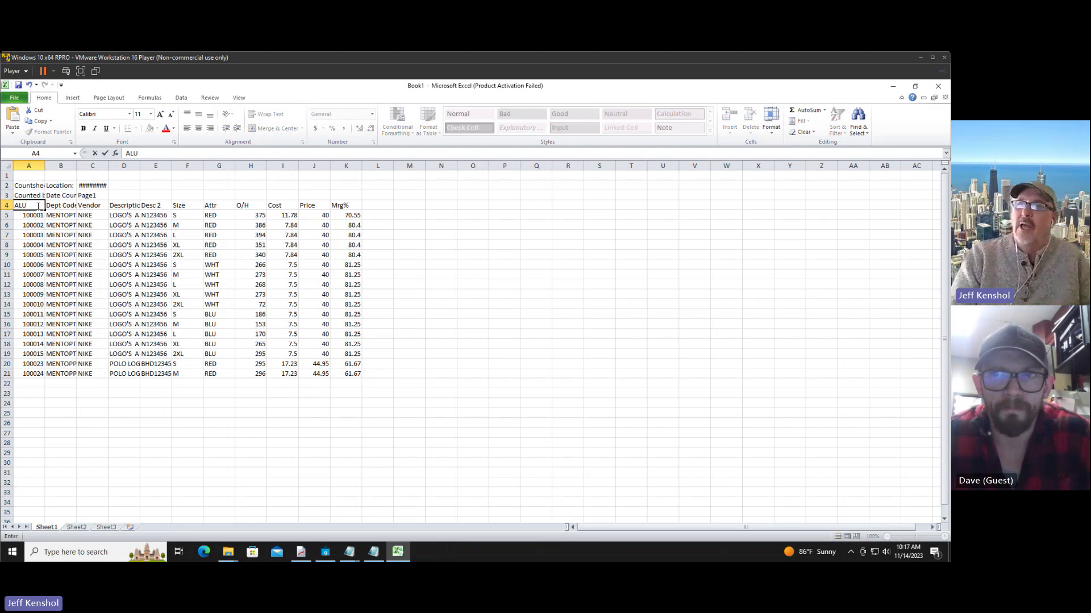
pyautogui.press('Return')
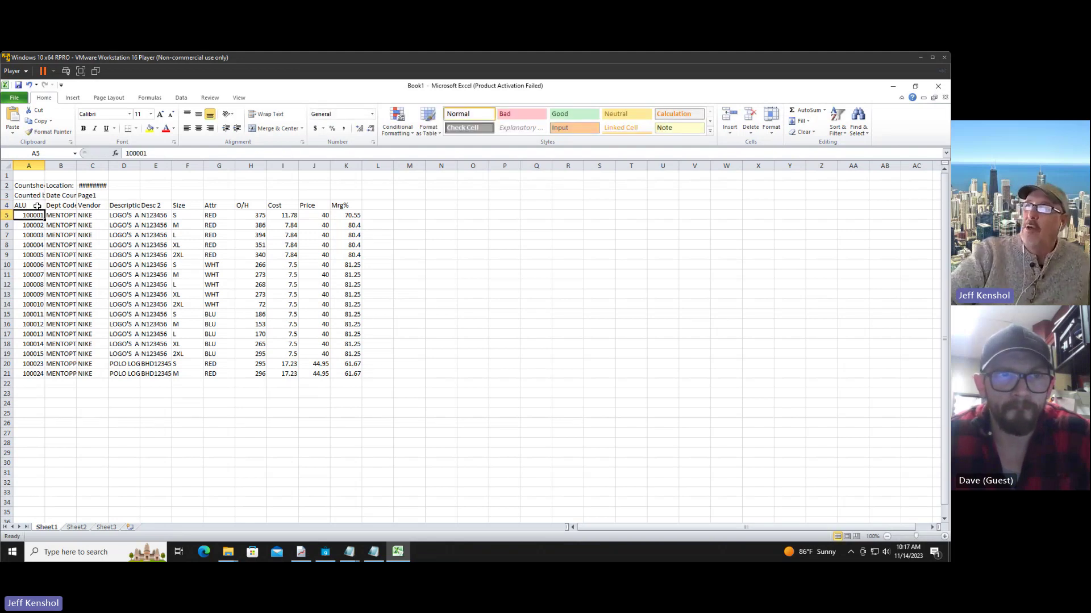
# Step: Insert a blank column after the ALU column and enter a quantity of 1 for every item in rows 5 to 21
pyautogui.rightClick(56, 162)
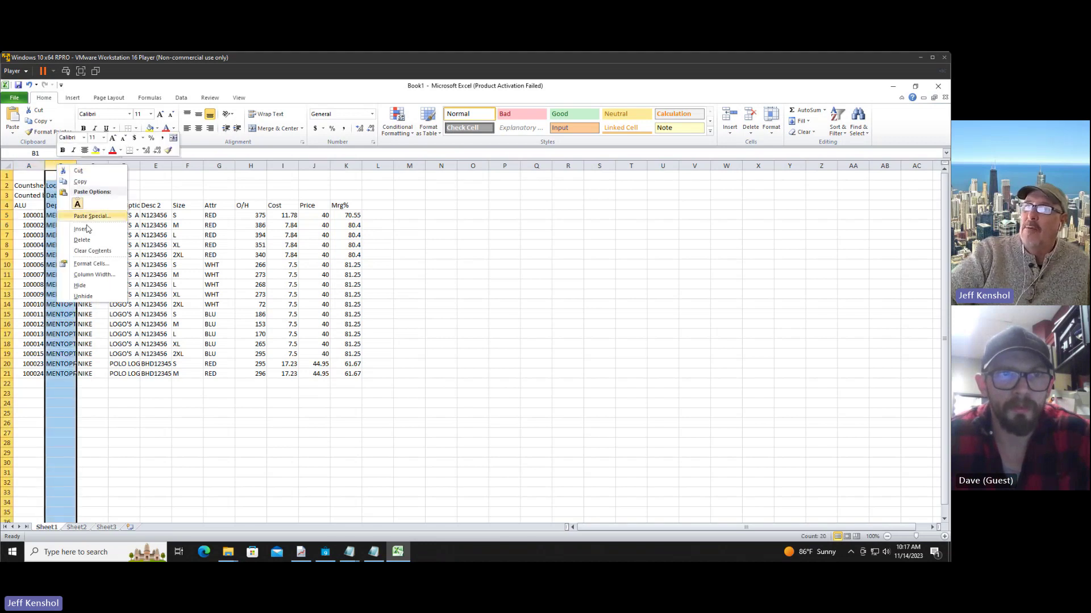
pyautogui.click(65, 231)
pyautogui.click(60, 216)
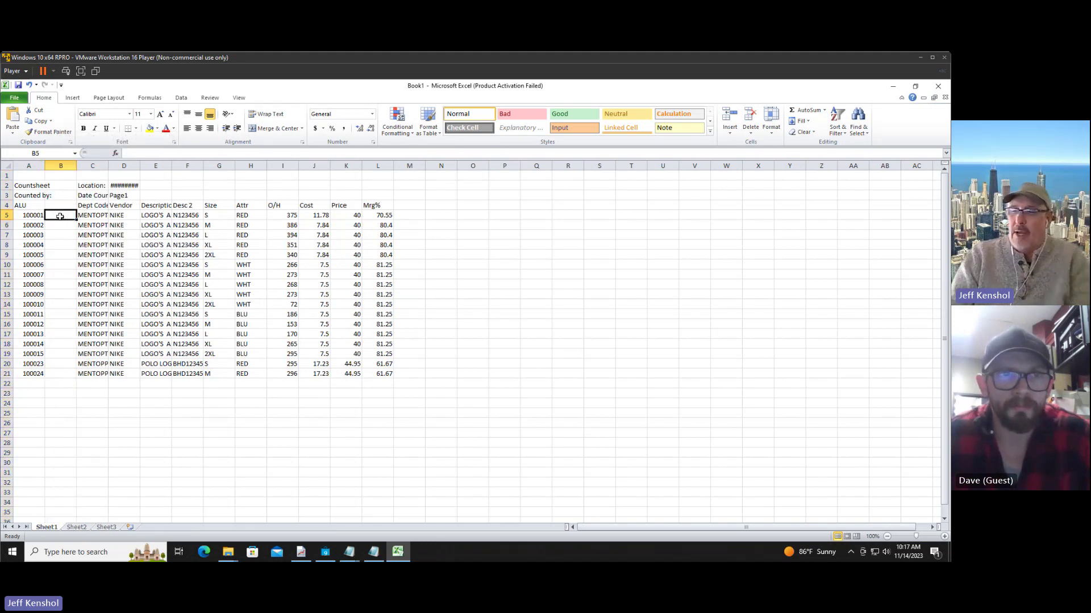
pyautogui.write('1')
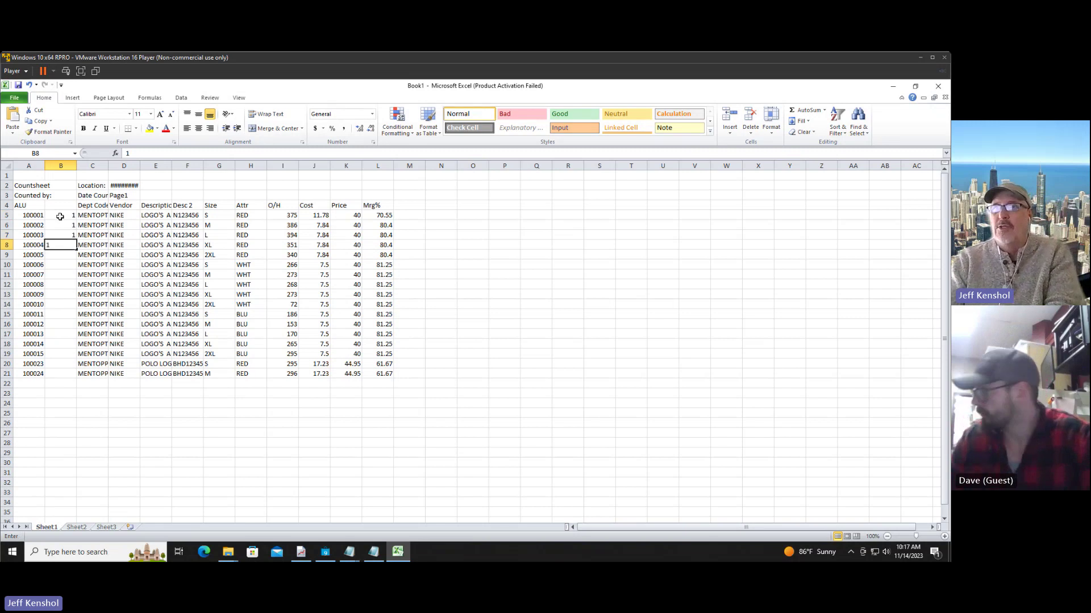
pyautogui.write(' 1 1 1 1 1 1 1 1 1 1 1 1 1 1 1')
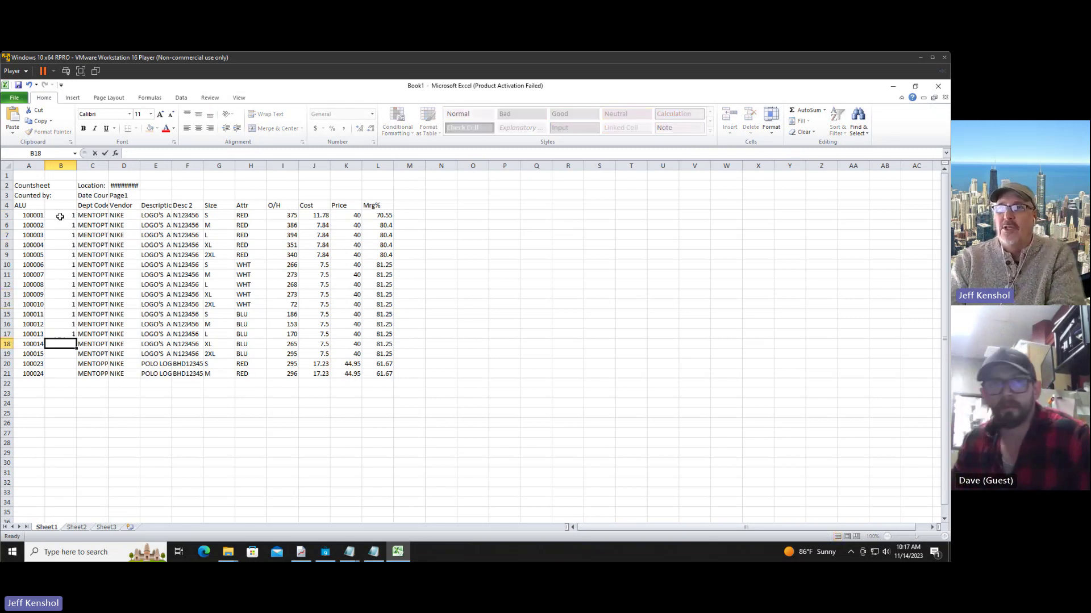
pyautogui.write(' 1')
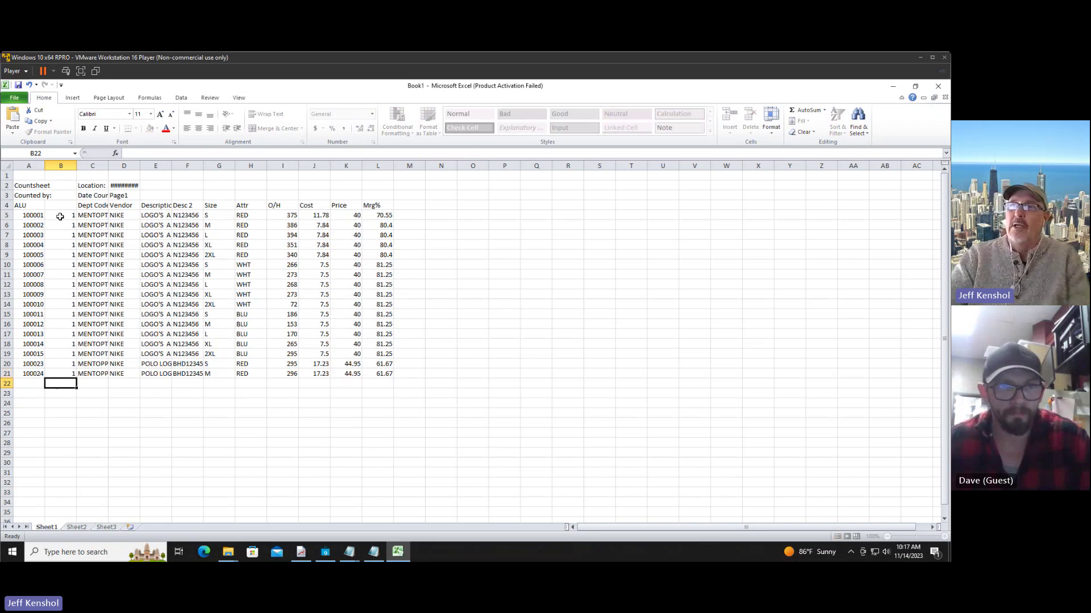
pyautogui.moveTo(28, 166); pyautogui.dragTo(61, 165)
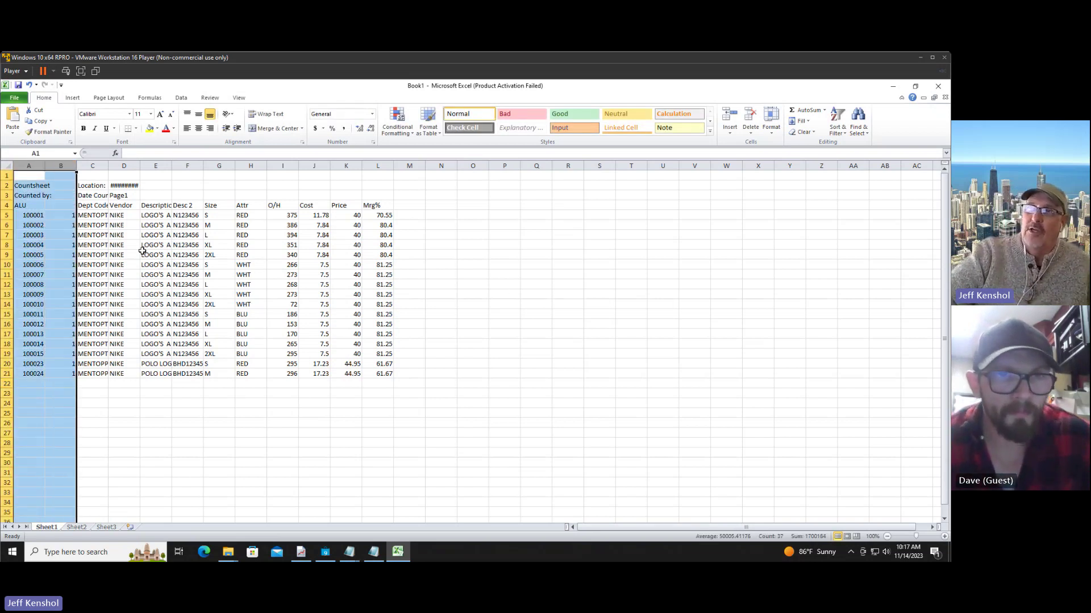
pyautogui.moveTo(92, 245); pyautogui.dragTo(185, 262)
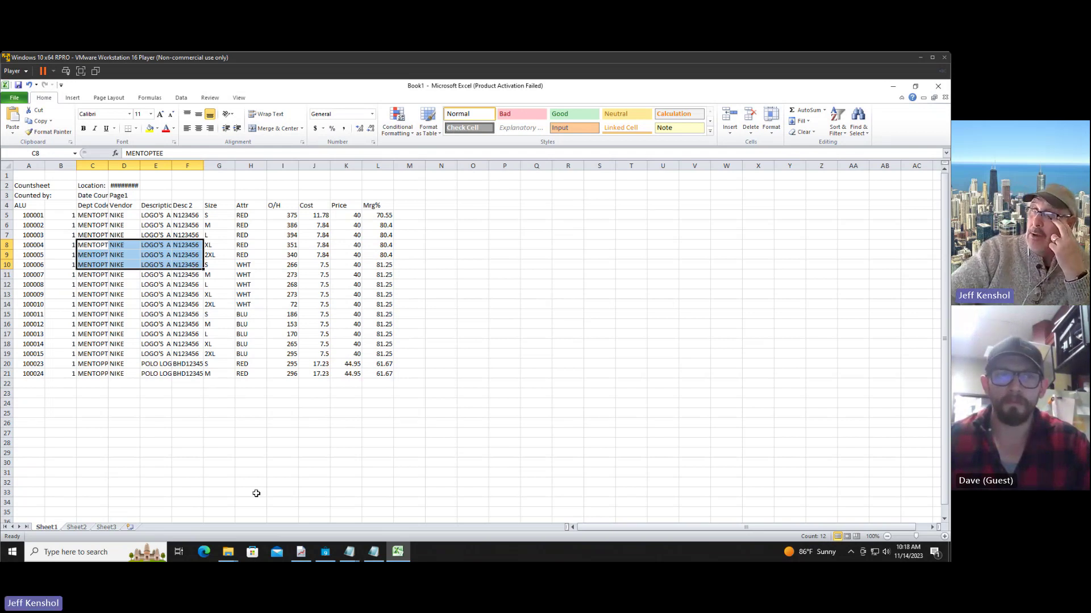
# Step: Open zone2.txt from the Zones folder, review its ALU and quantity layout, and close the file
pyautogui.click(229, 552)
pyautogui.click(202, 492)
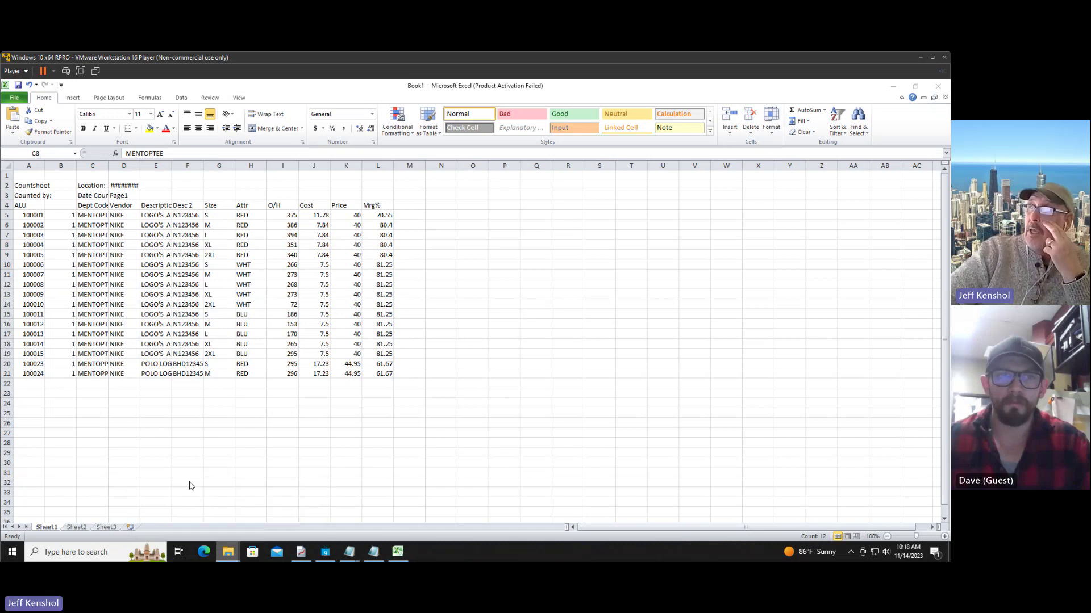
pyautogui.click(548, 241)
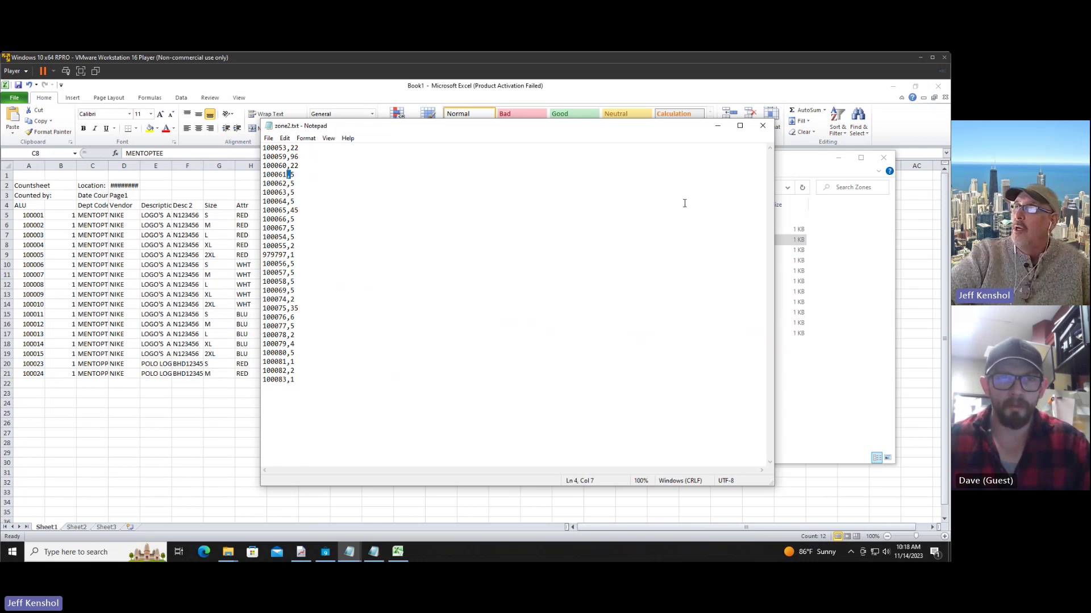
pyautogui.click(763, 126)
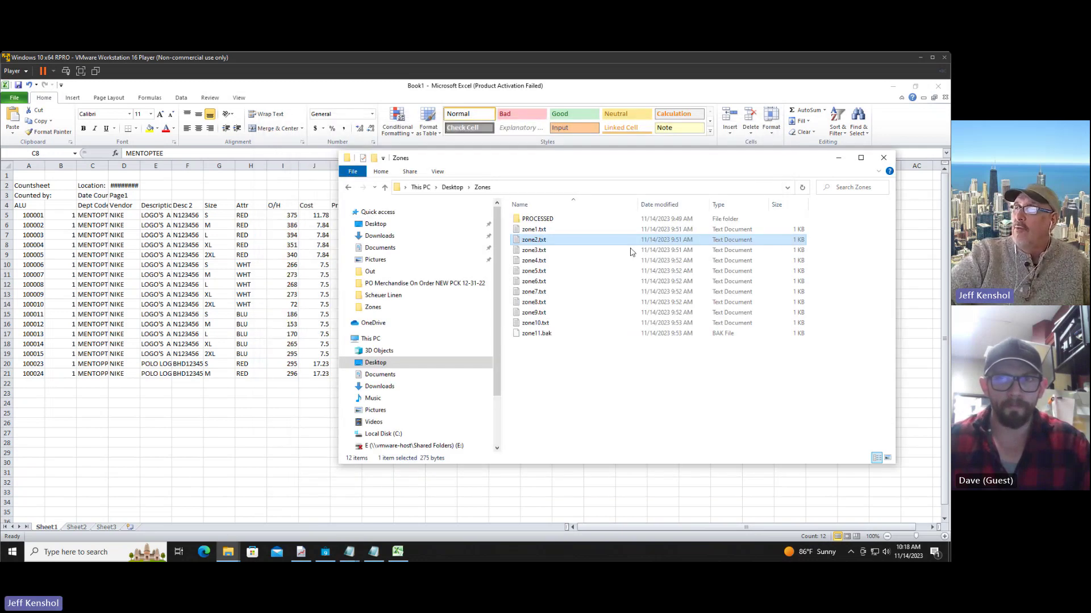
# Step: Switch back to Retail Pro and close the countsheet preview without saving the report
pyautogui.click(333, 551)
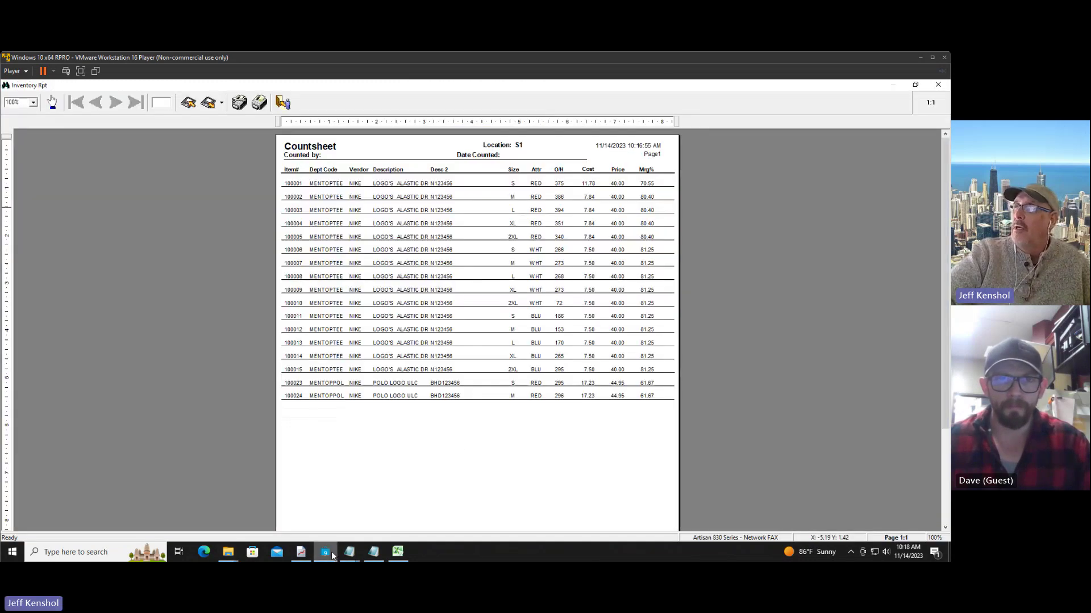
pyautogui.click(283, 101)
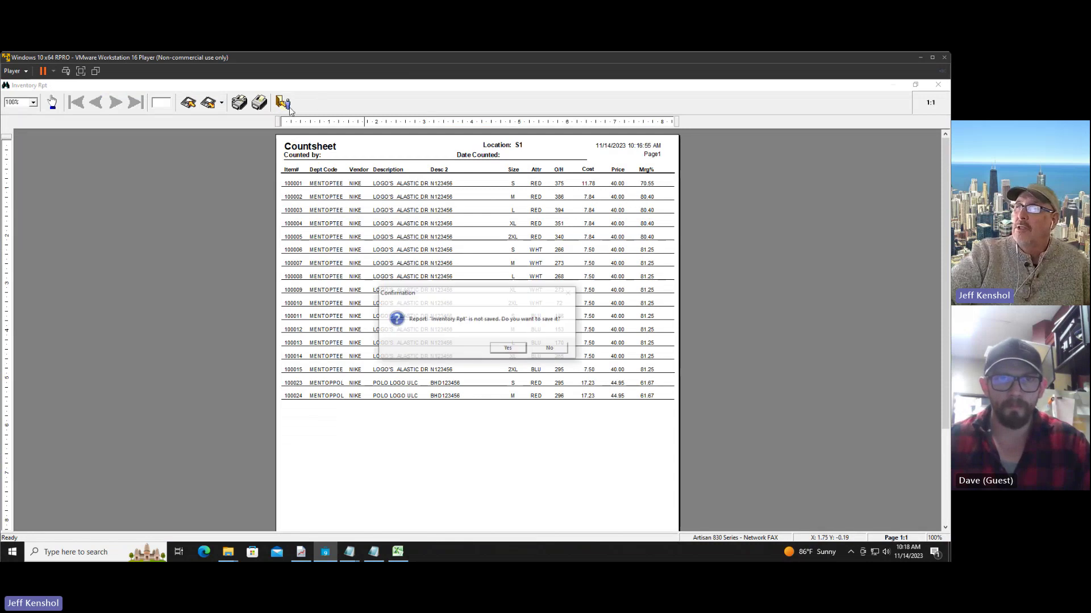
pyautogui.click(551, 352)
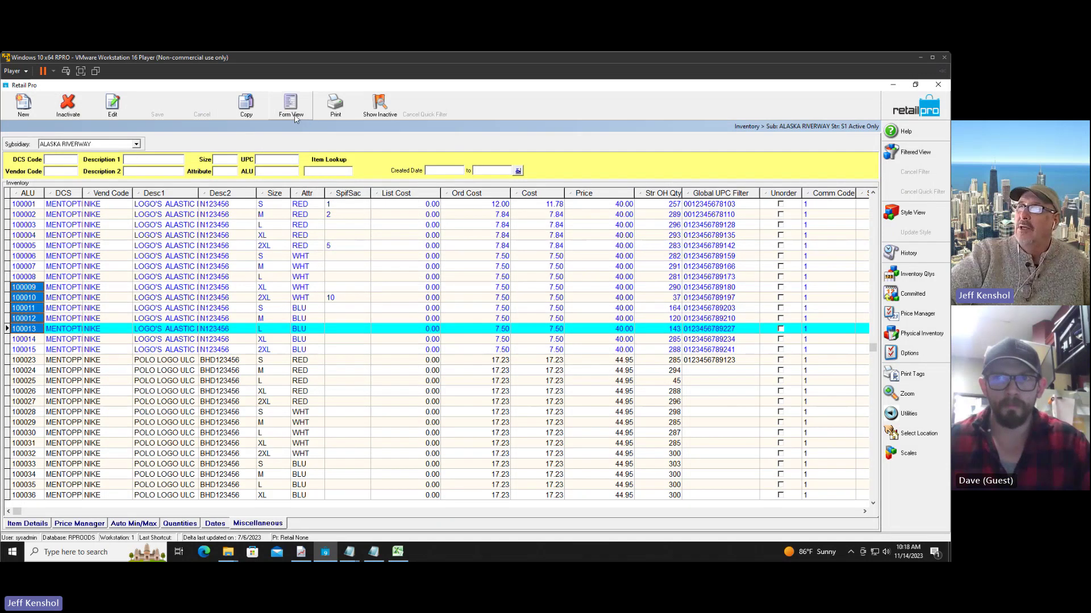
# Step: Preview the Pre-count Sheet V9 for all listed records, stopping the processing early, and close the report without saving it
pyautogui.click(338, 110)
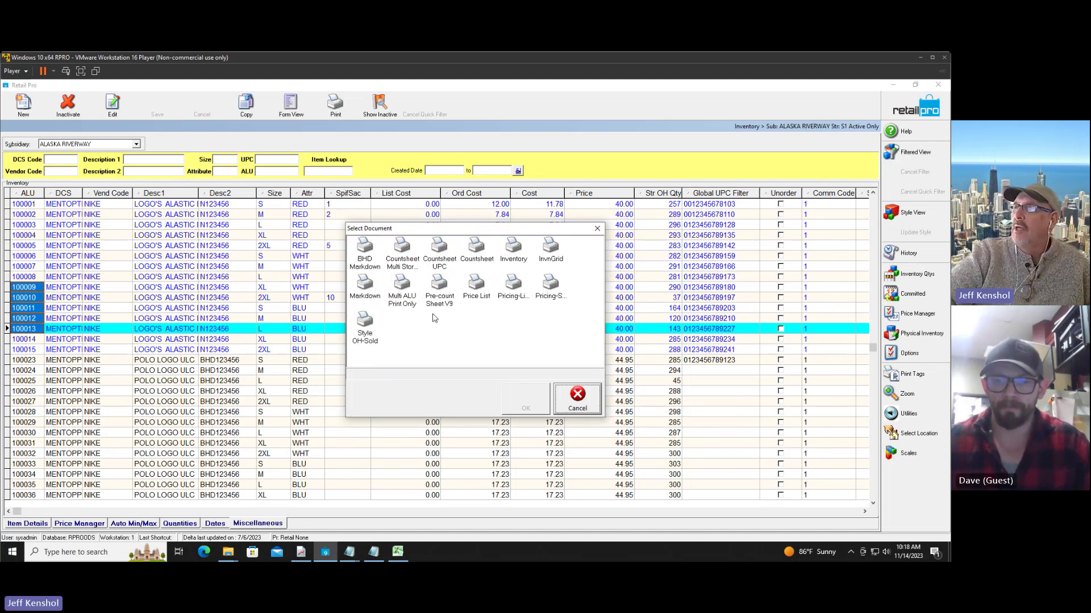
pyautogui.click(440, 284)
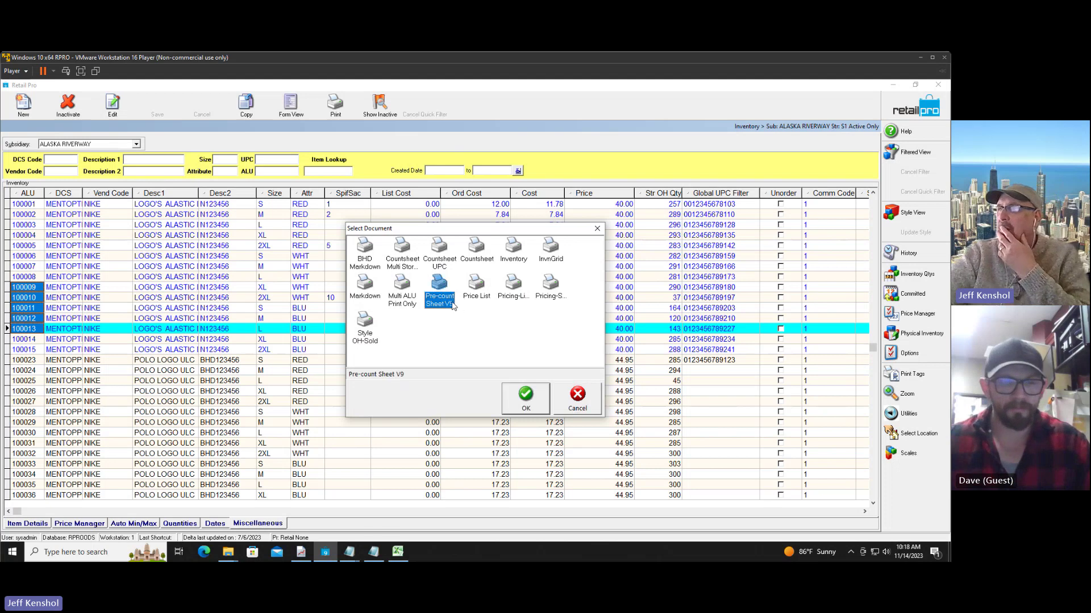
pyautogui.click(527, 399)
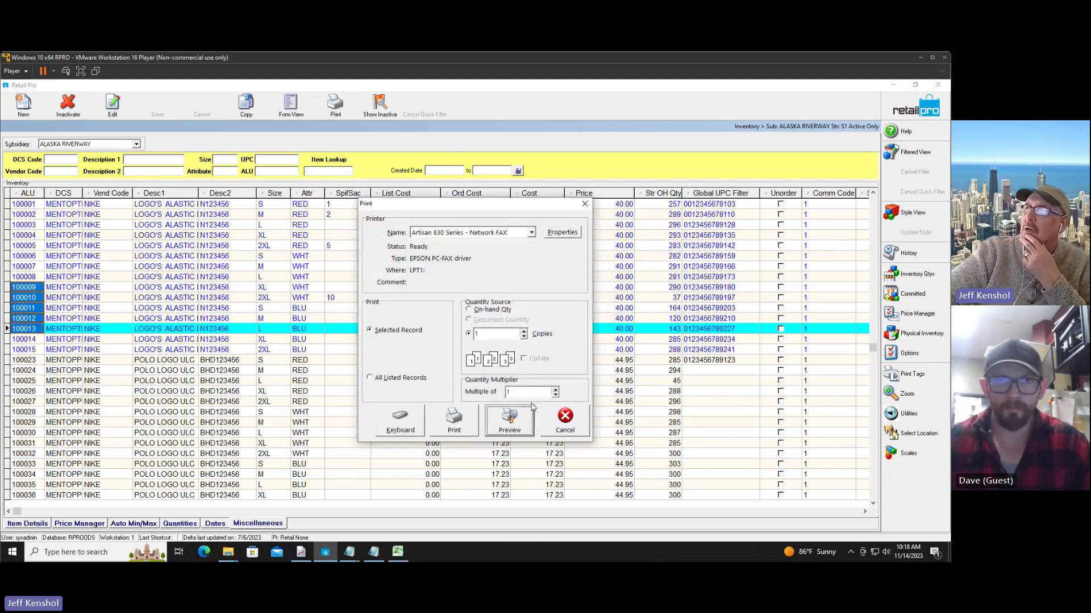
pyautogui.click(399, 379)
pyautogui.click(510, 423)
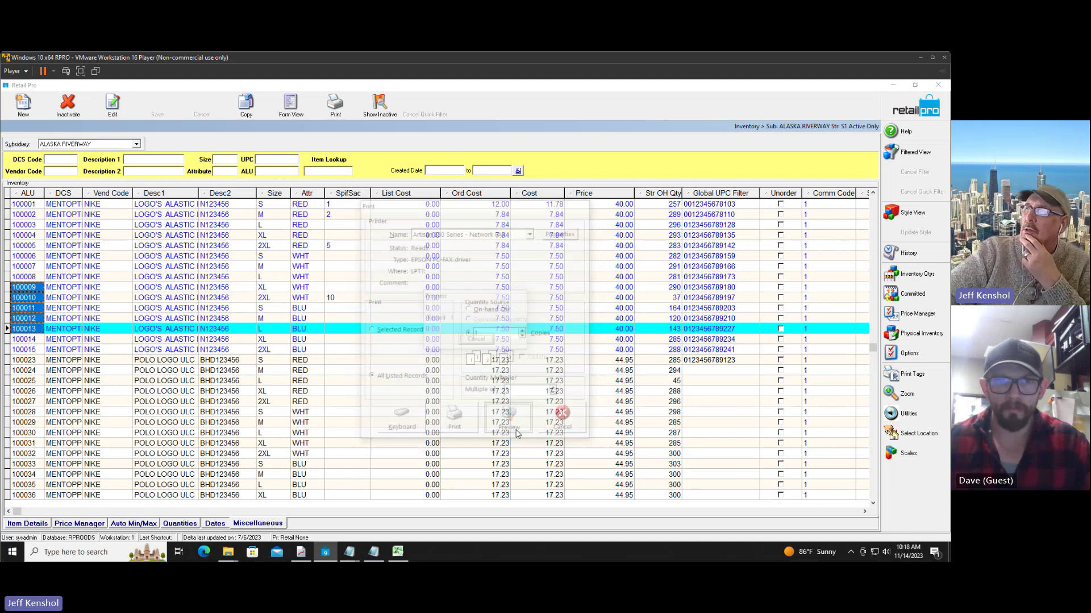
pyautogui.click(482, 341)
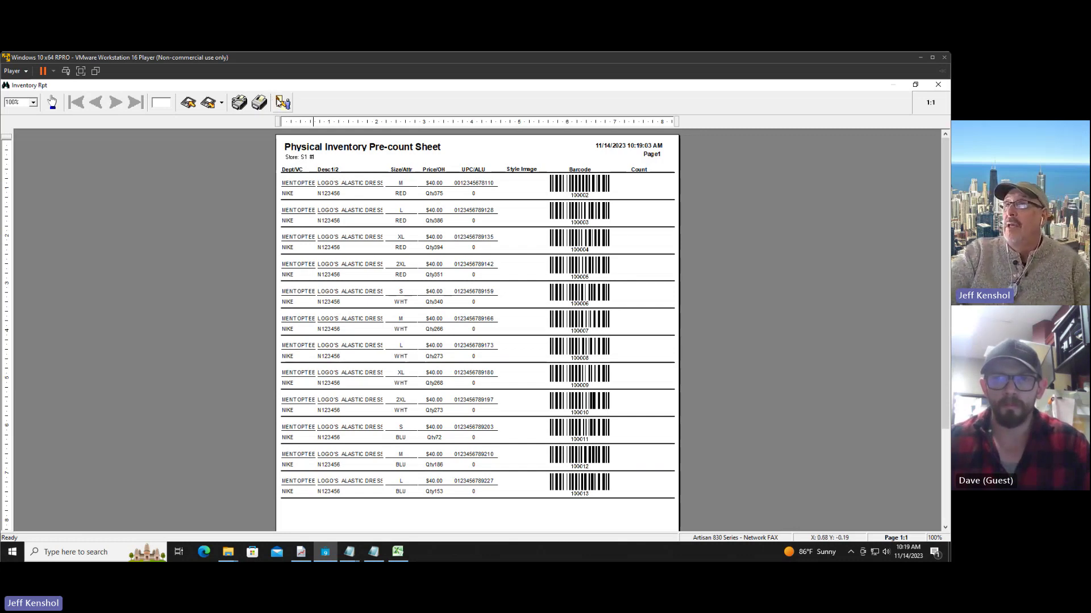
pyautogui.click(282, 102)
pyautogui.click(544, 348)
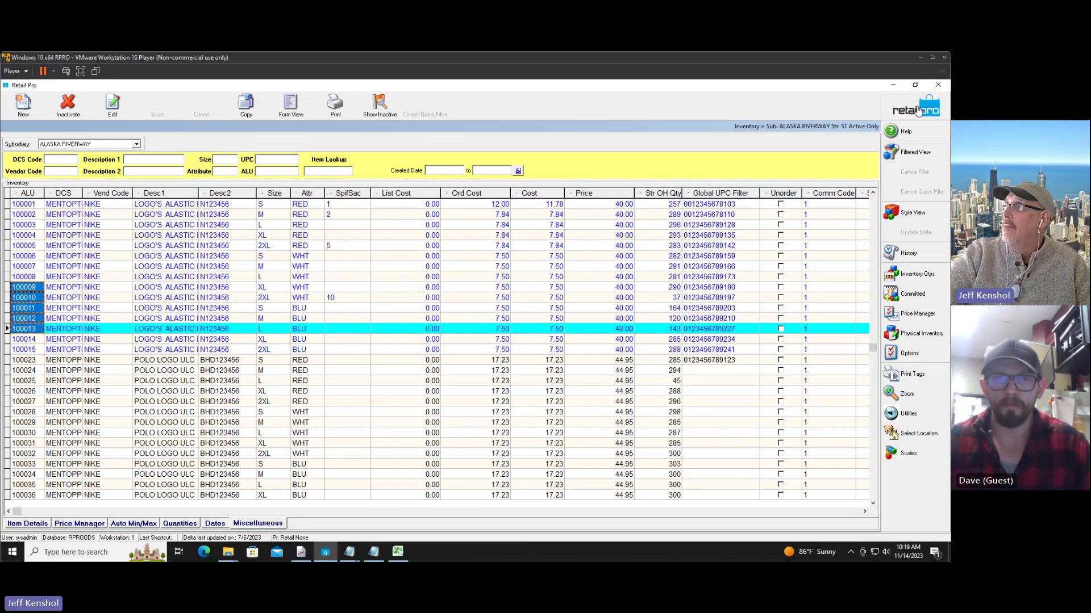
# Step: Leave the inventory list for the home screen and open the System Preferences
pyautogui.click(917, 110)
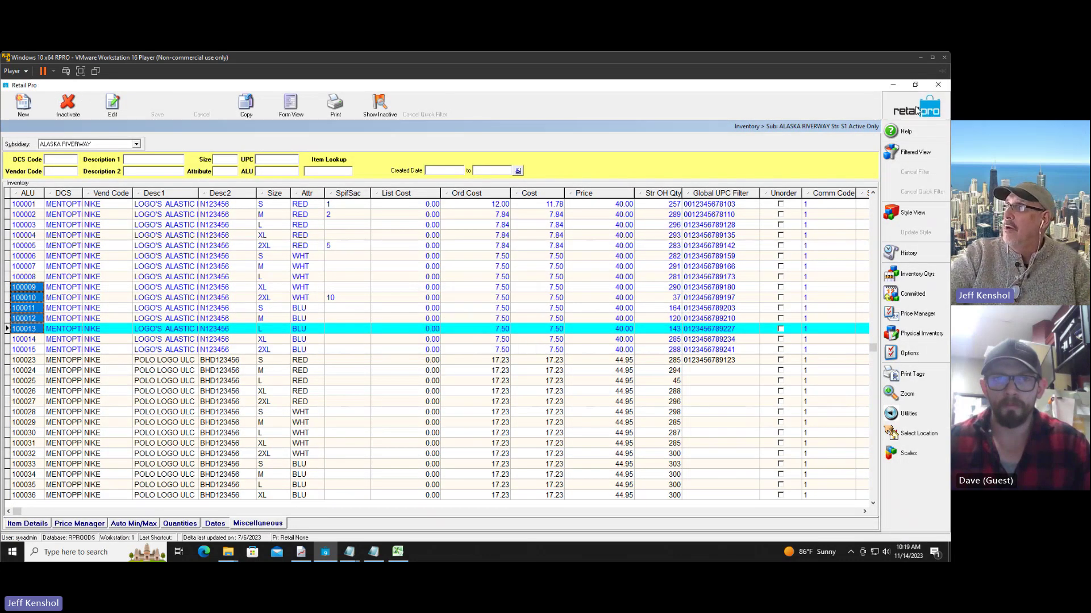
pyautogui.click(891, 176)
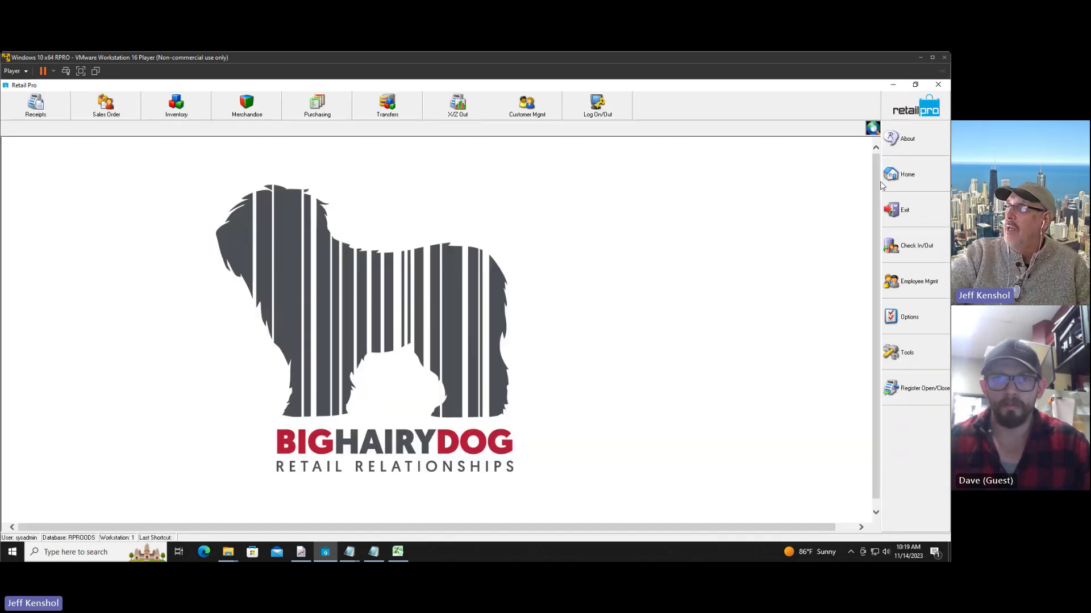
pyautogui.click(908, 319)
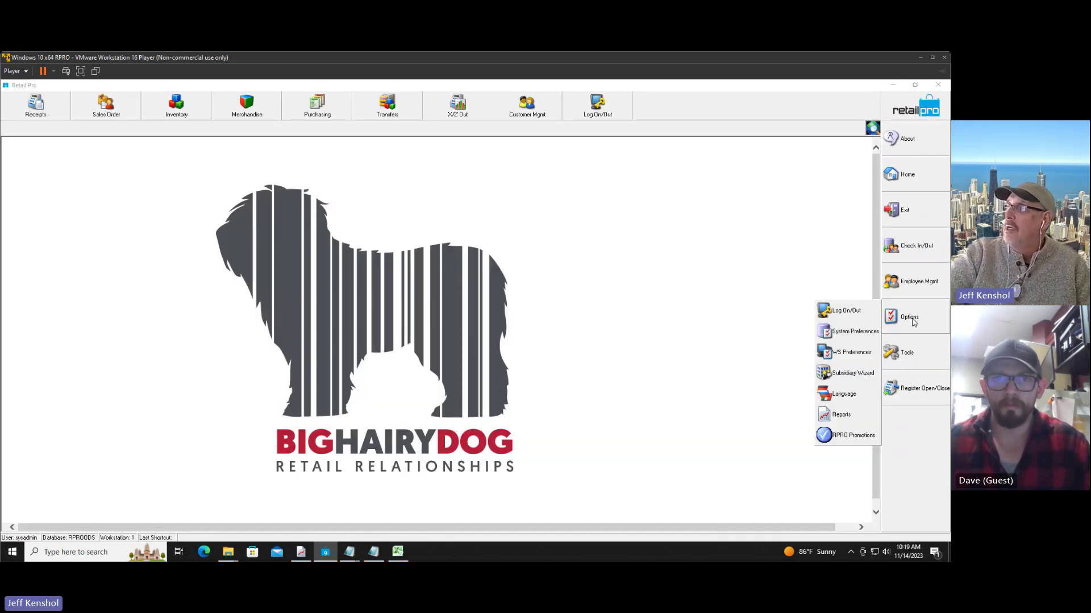
pyautogui.click(855, 333)
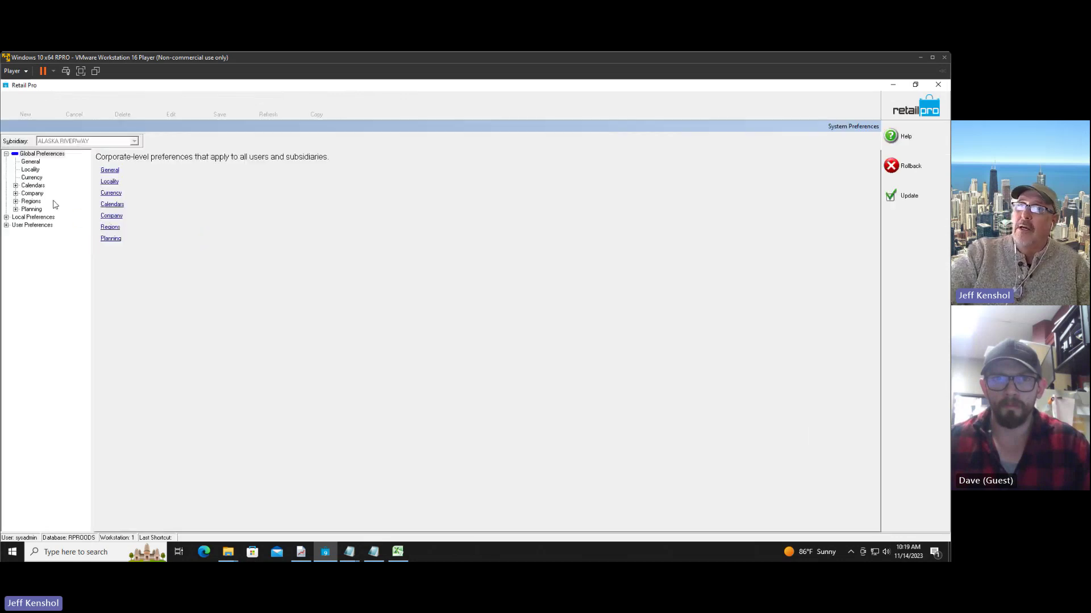
# Step: Open the PI Tool import maps under the local Merchandise preferences
pyautogui.click(20, 226)
pyautogui.click(15, 218)
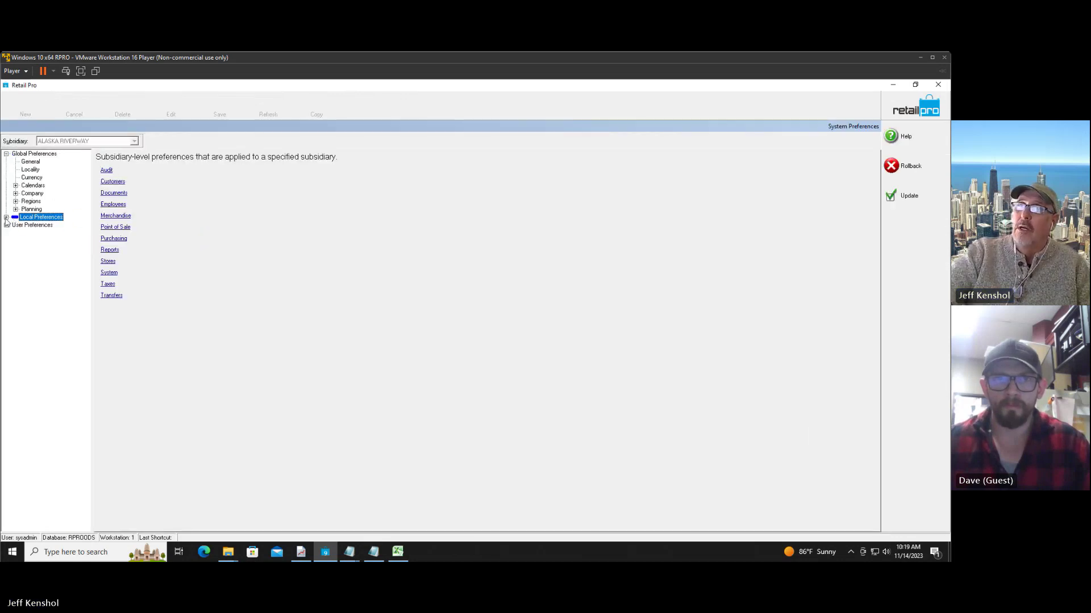
pyautogui.click(6, 219)
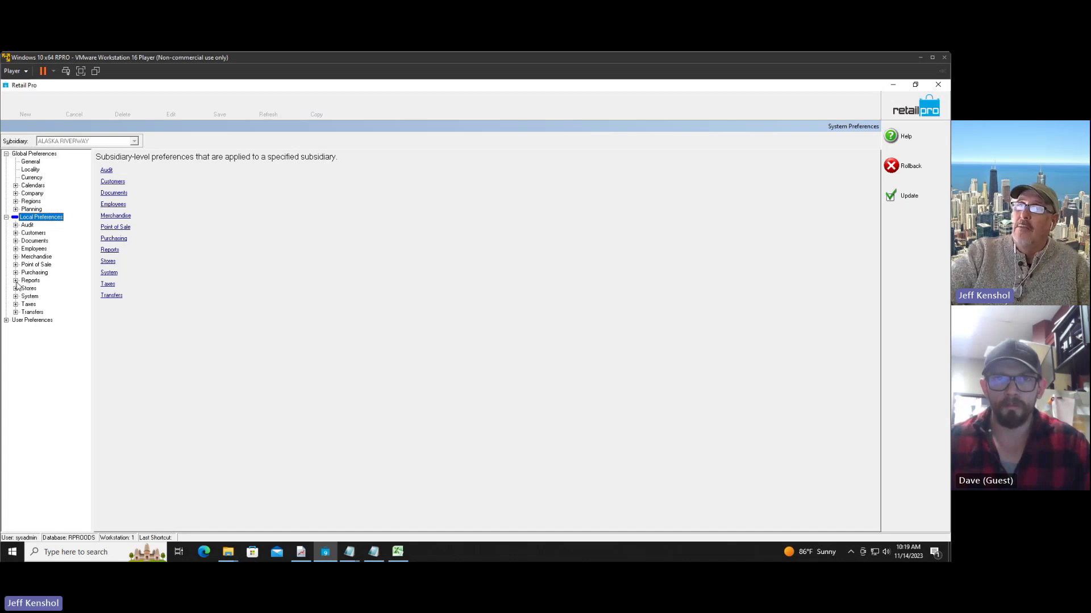
pyautogui.click(16, 256)
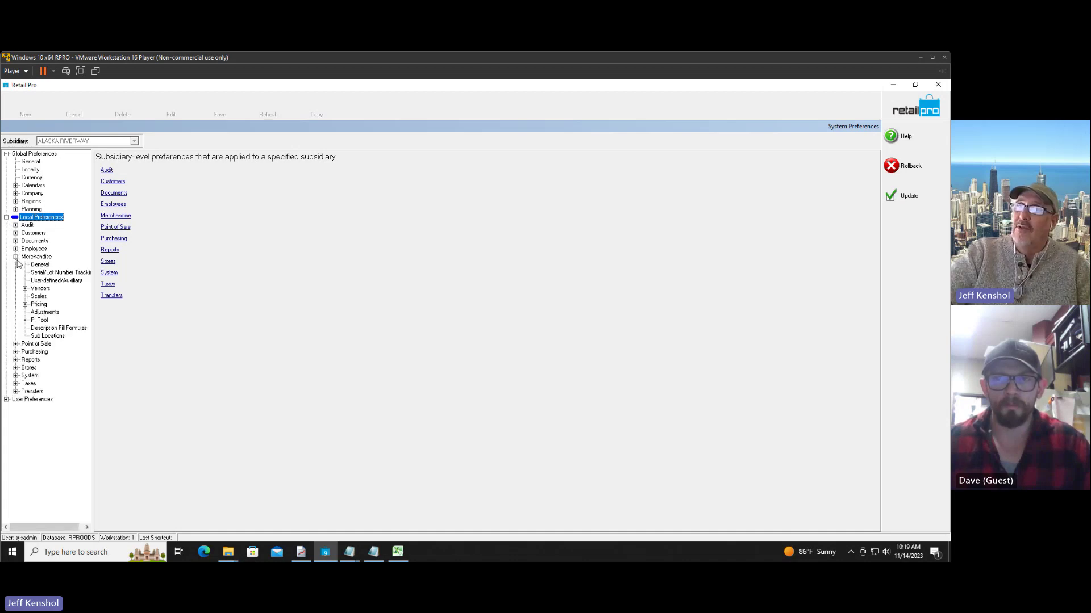
pyautogui.click(25, 320)
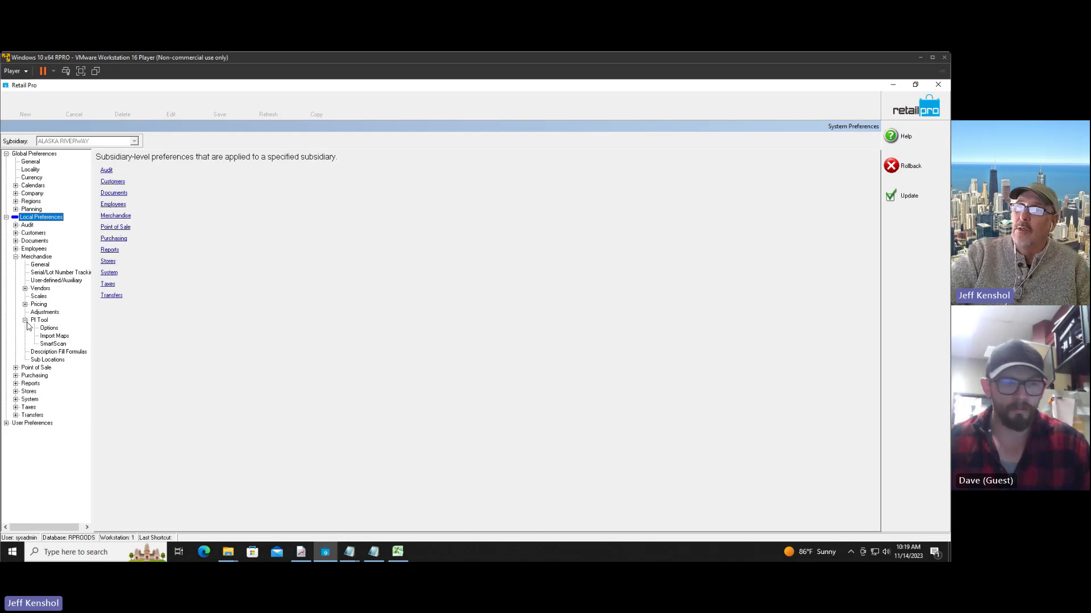
pyautogui.click(55, 336)
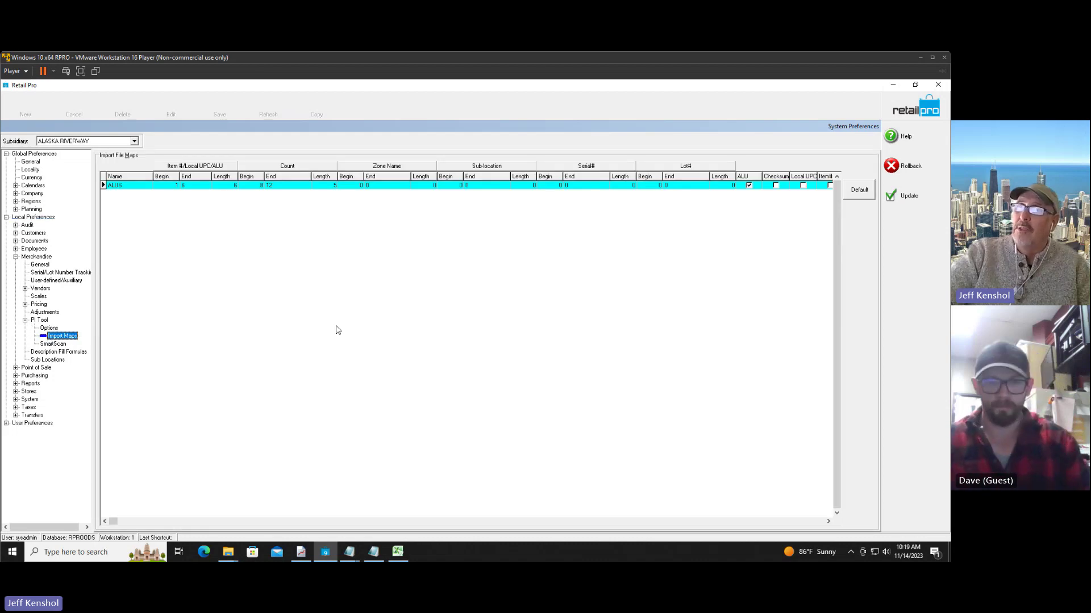
# Step: Add a new import file map named ssss below the ALU6 map
pyautogui.click(136, 187)
pyautogui.press('Down')
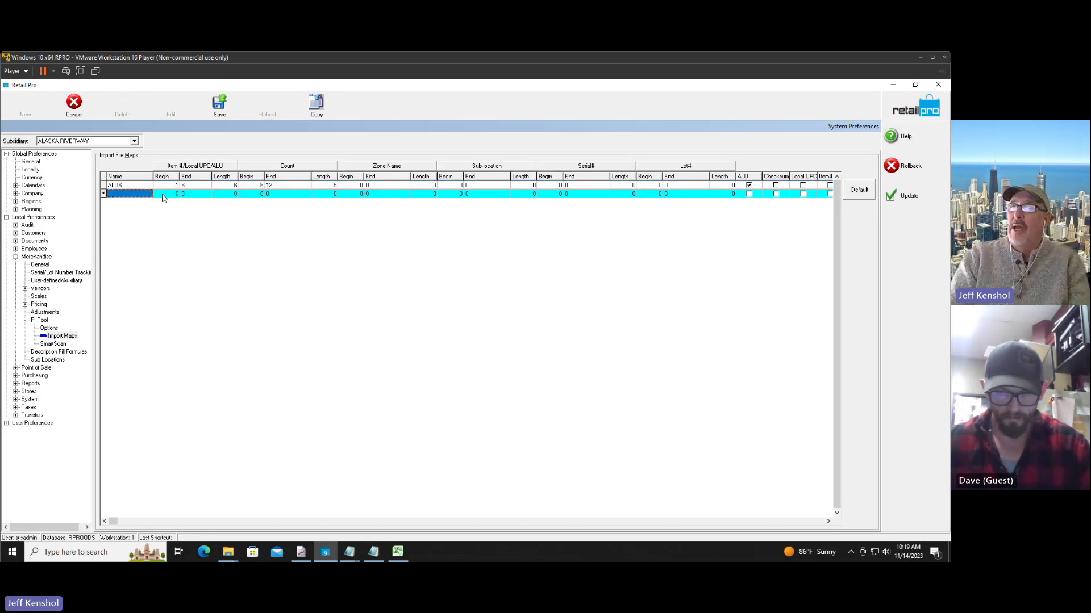
pyautogui.write('ssss')
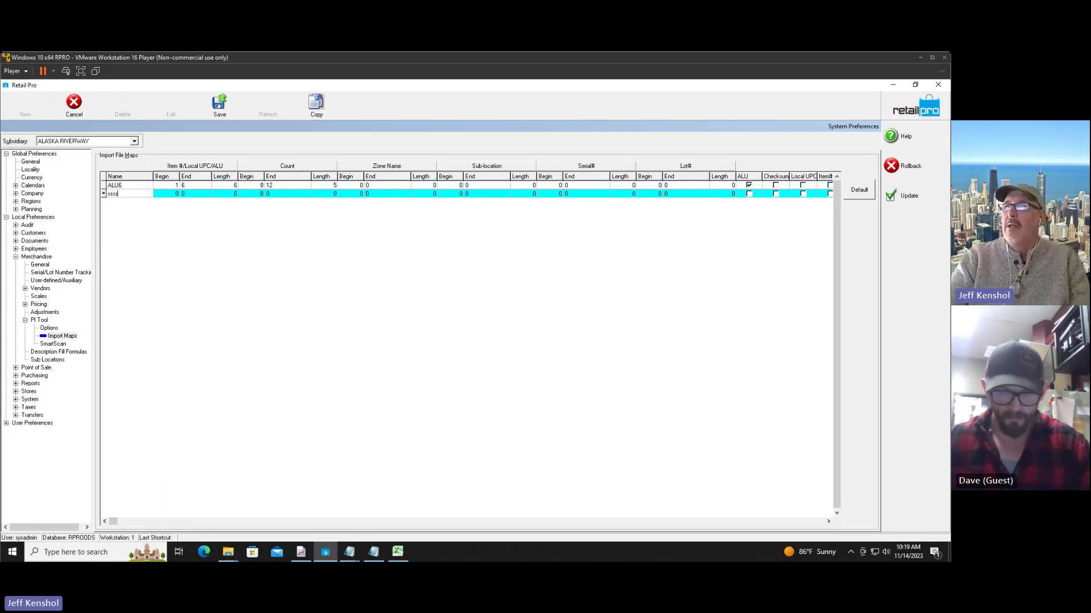
pyautogui.click(164, 195)
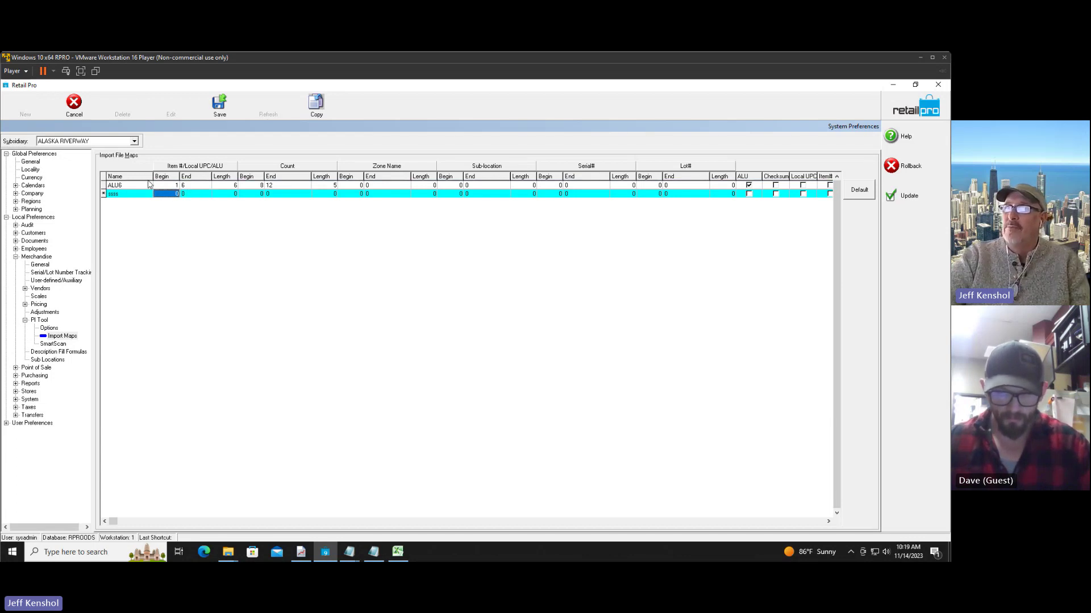
pyautogui.click(175, 187)
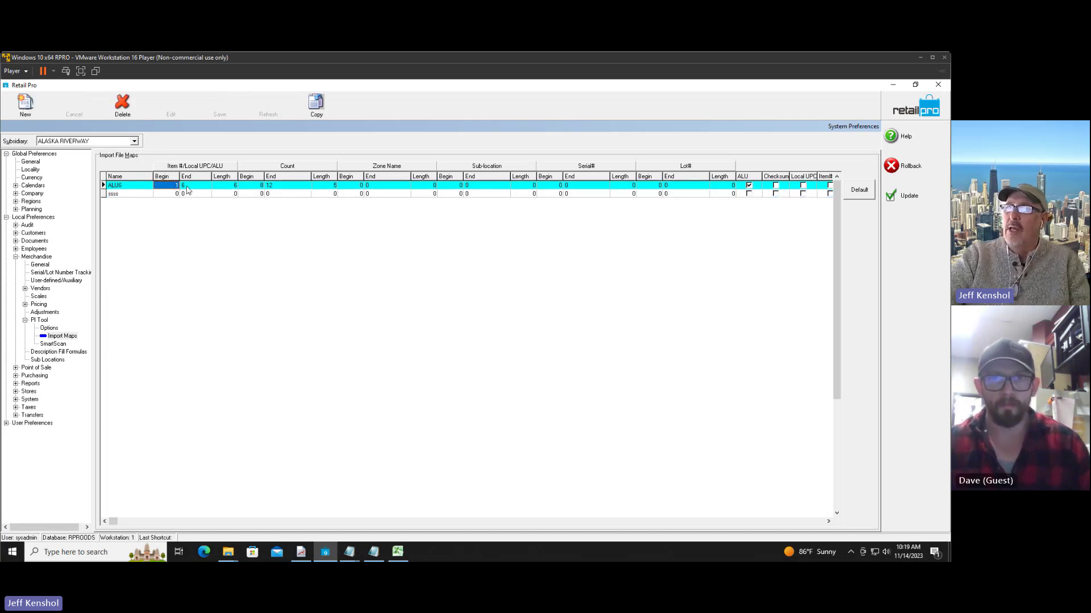
# Step: Review the ALU6 import map's item and count positions, zone, sub-location, serial and lot fields, and identifier options
pyautogui.click(188, 188)
pyautogui.click(227, 188)
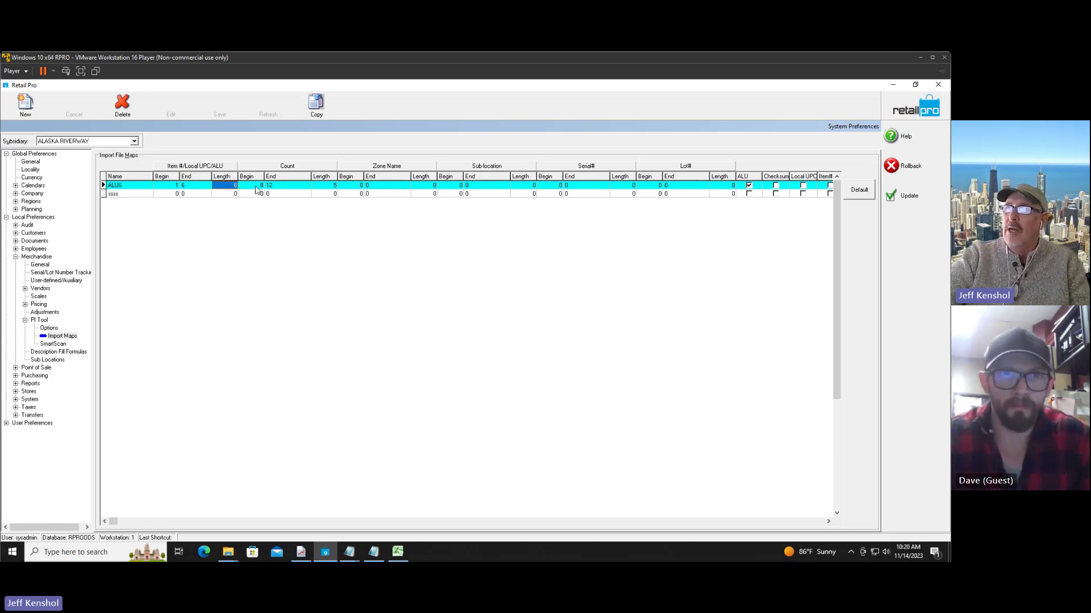
pyautogui.click(257, 188)
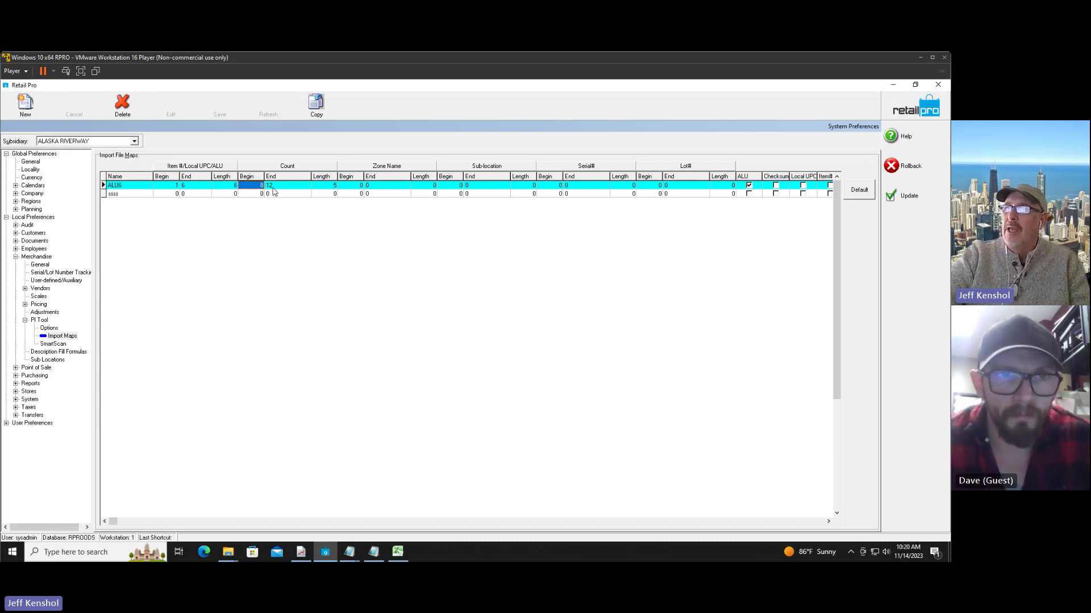
pyautogui.click(275, 188)
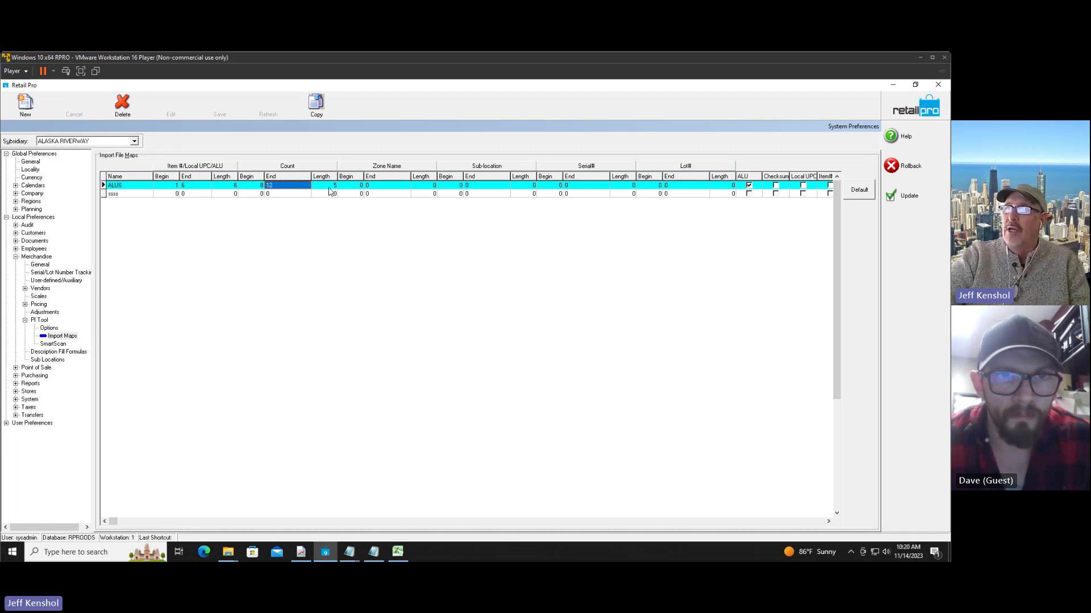
pyautogui.click(330, 188)
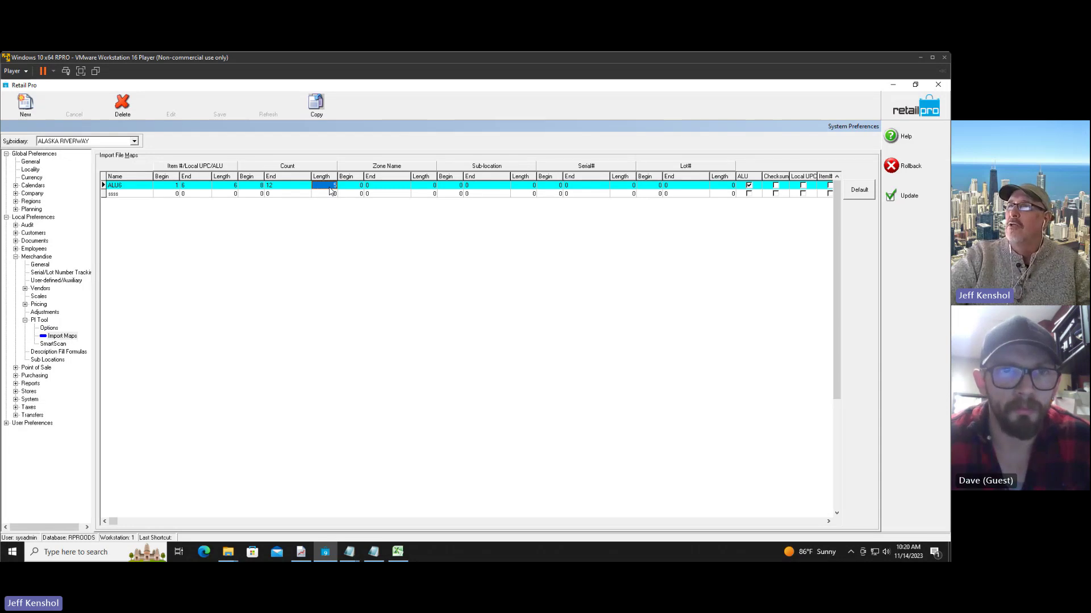
pyautogui.click(370, 187)
pyautogui.click(472, 187)
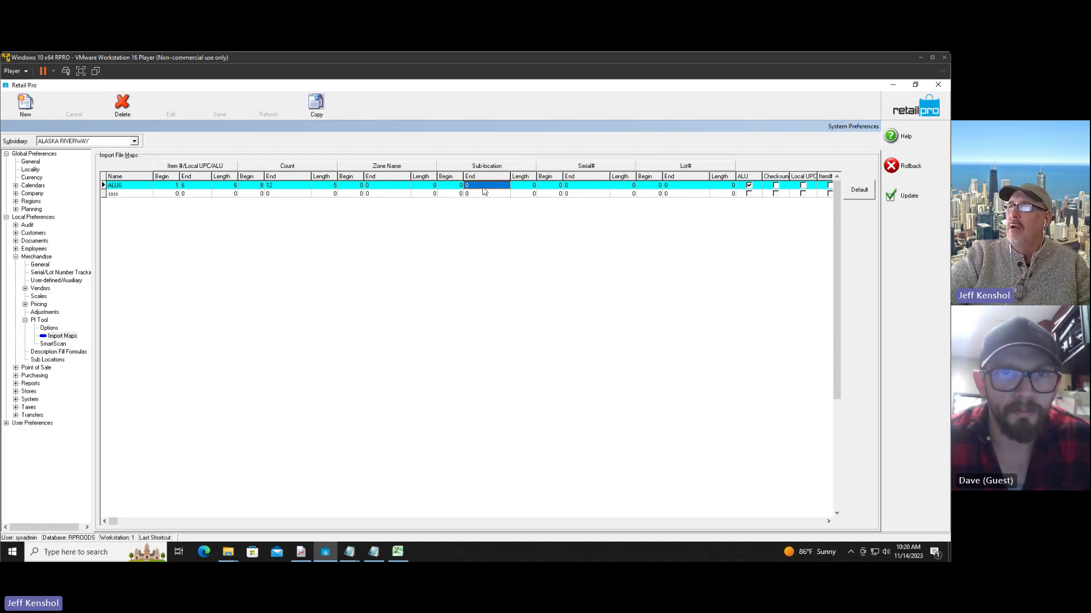
pyautogui.click(585, 187)
pyautogui.click(657, 189)
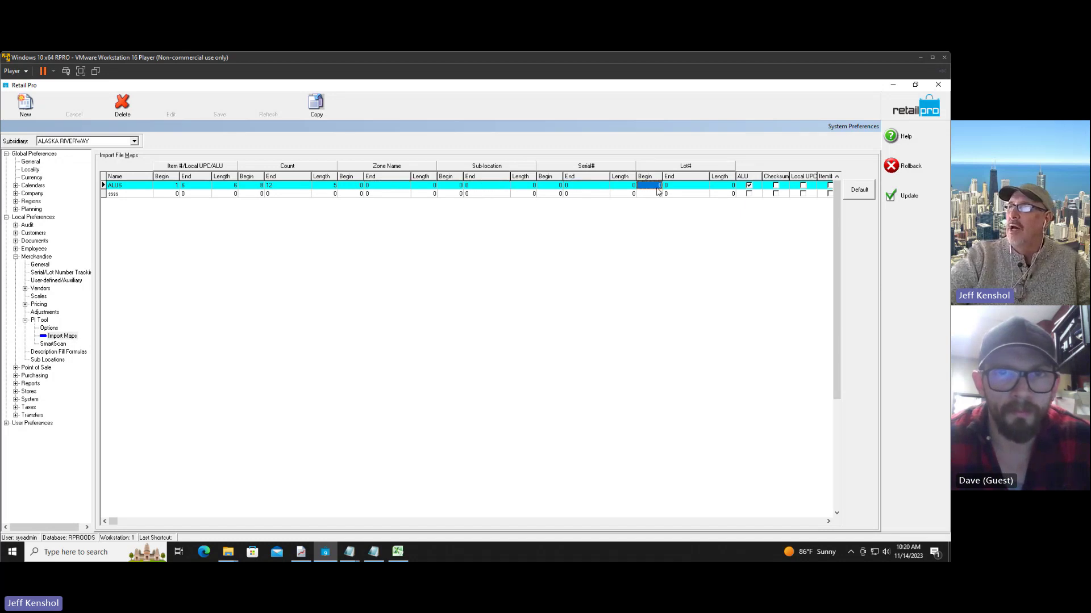
pyautogui.click(756, 191)
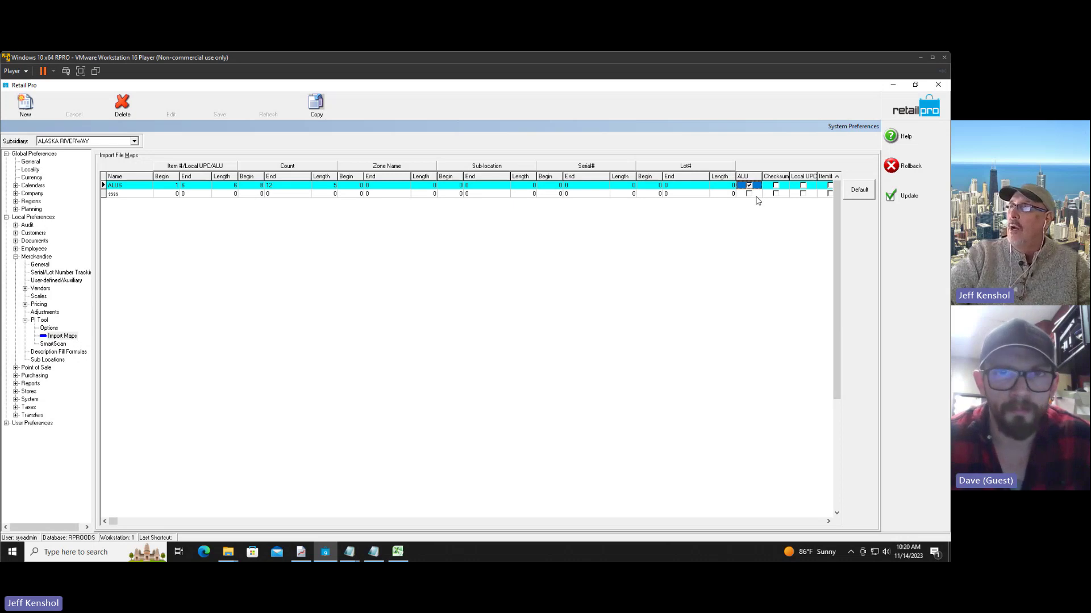
pyautogui.click(809, 188)
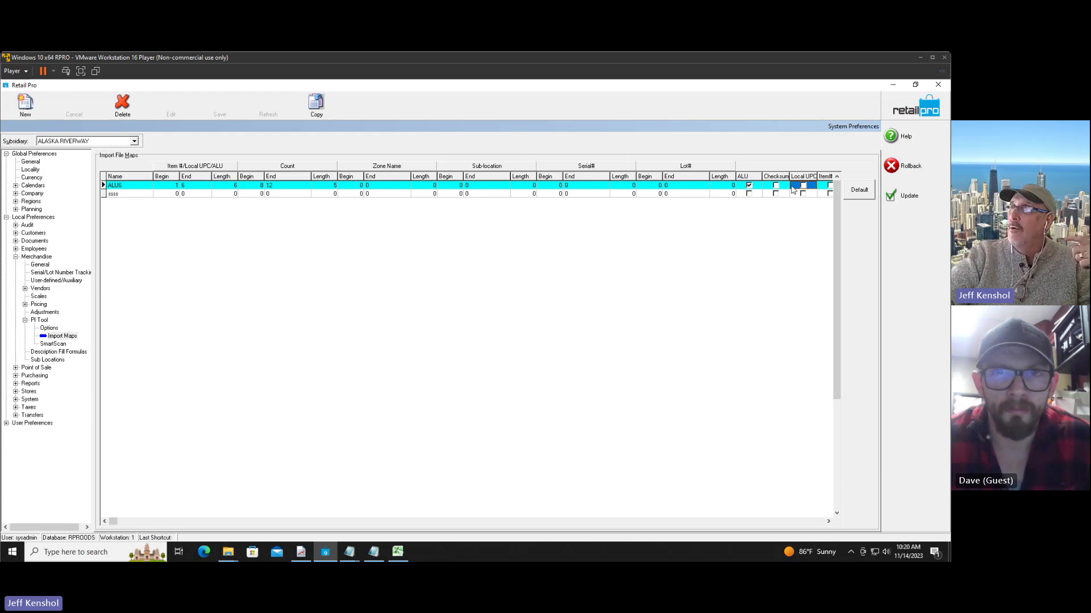
pyautogui.click(825, 187)
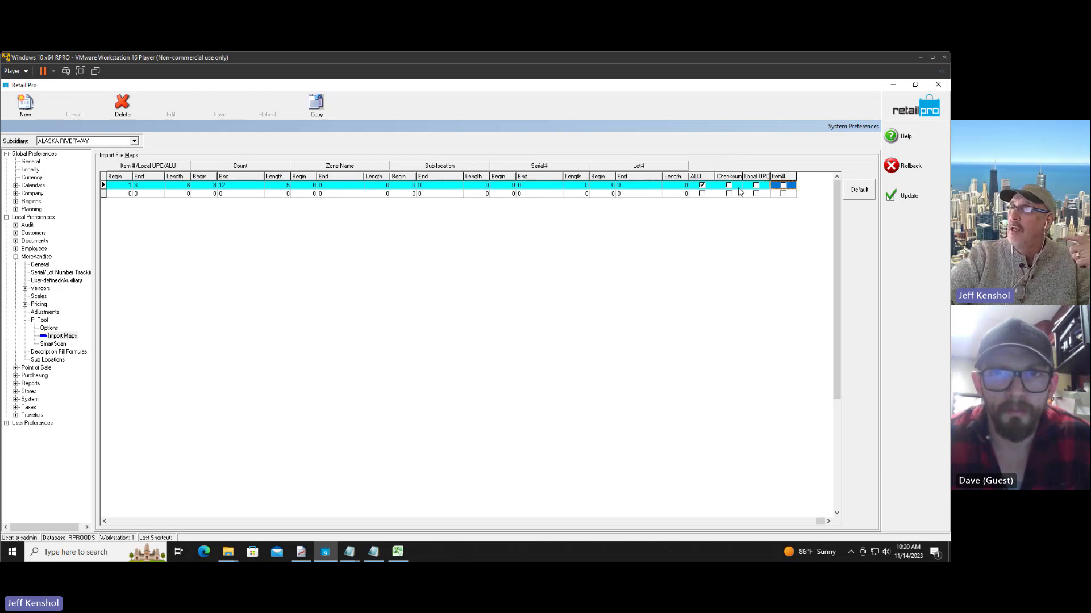
pyautogui.click(706, 188)
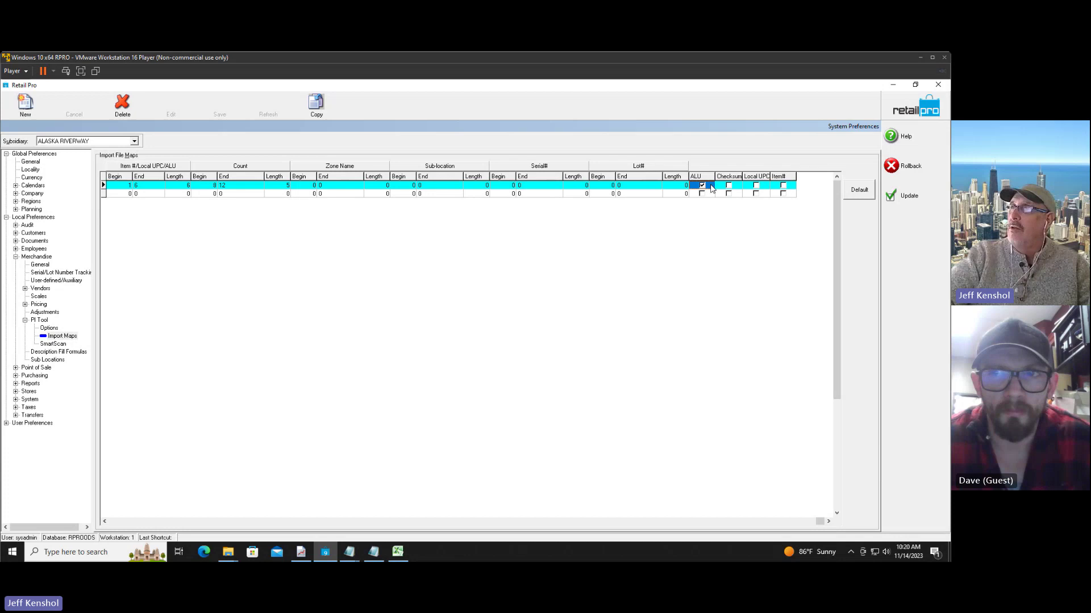
# Step: Delete the ssss import map
pyautogui.click(106, 194)
pyautogui.click(122, 104)
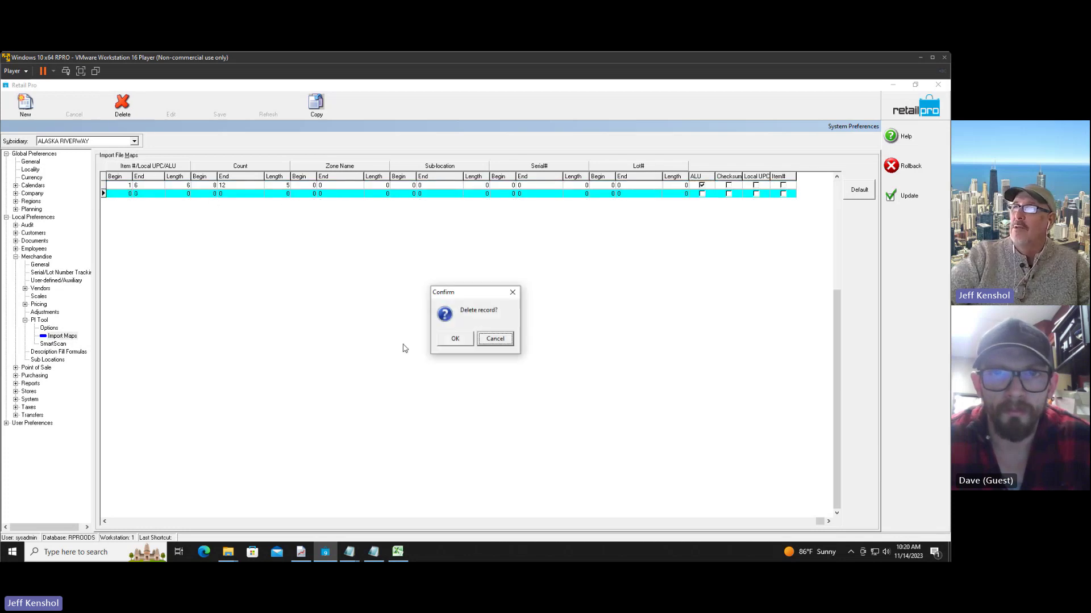
pyautogui.click(457, 339)
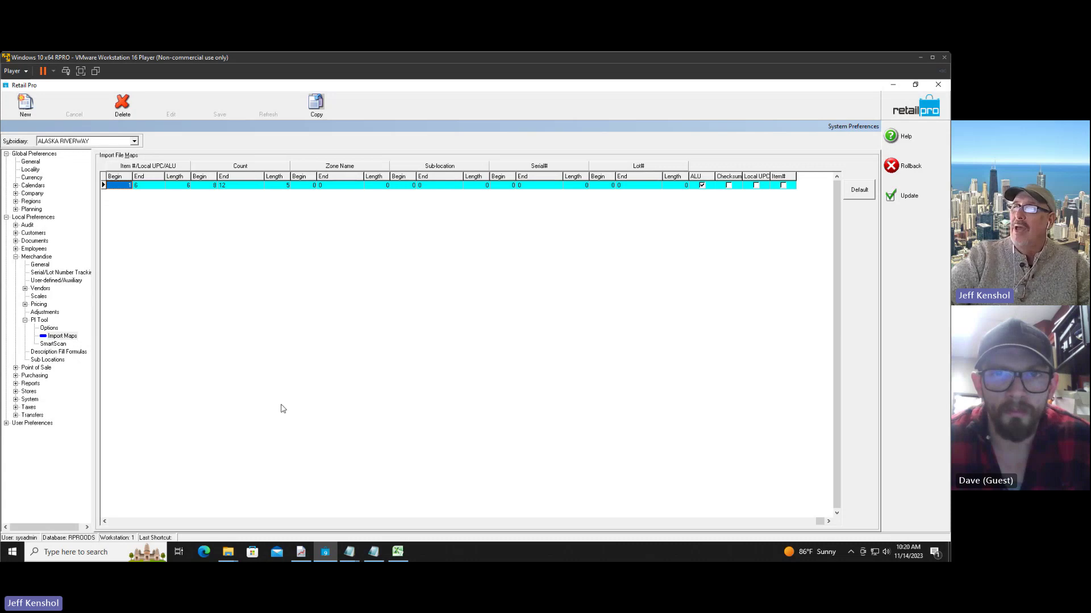
# Step: Update the system preferences and return to the inventory list
pyautogui.click(121, 523)
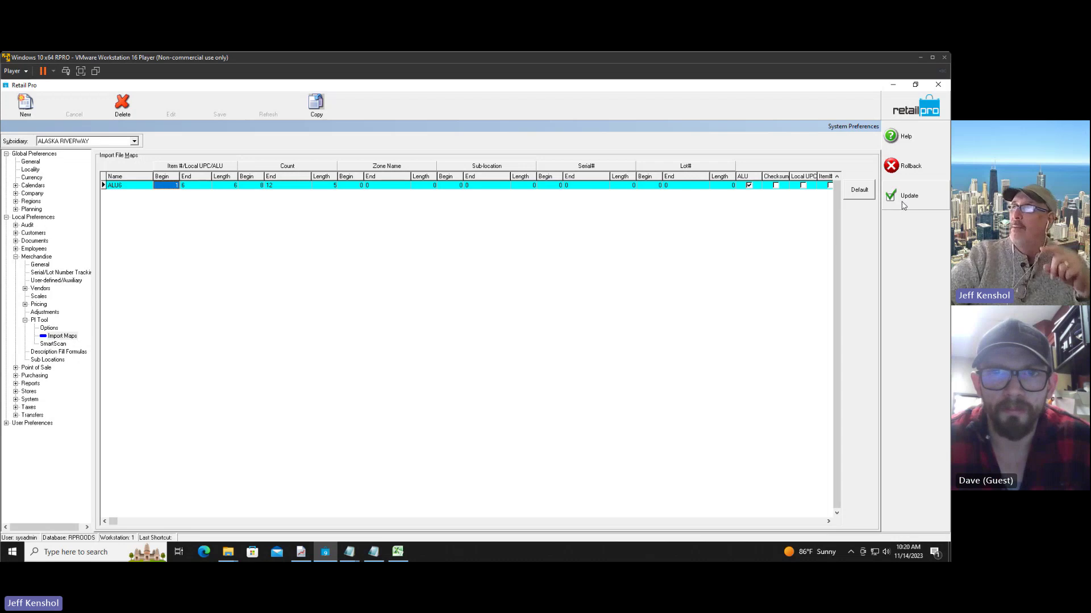
pyautogui.click(902, 205)
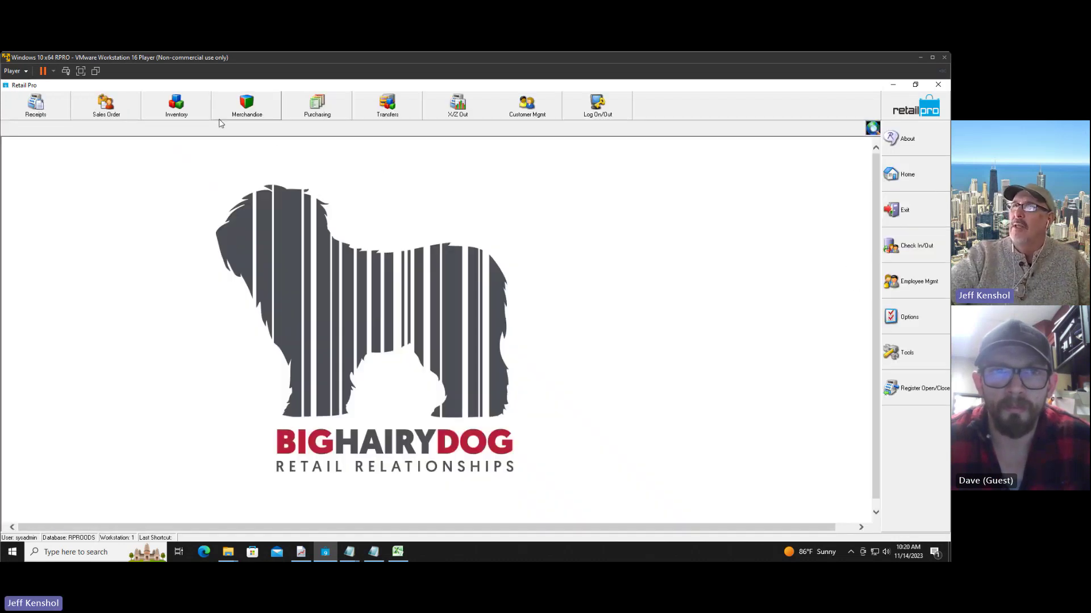
pyautogui.click(176, 105)
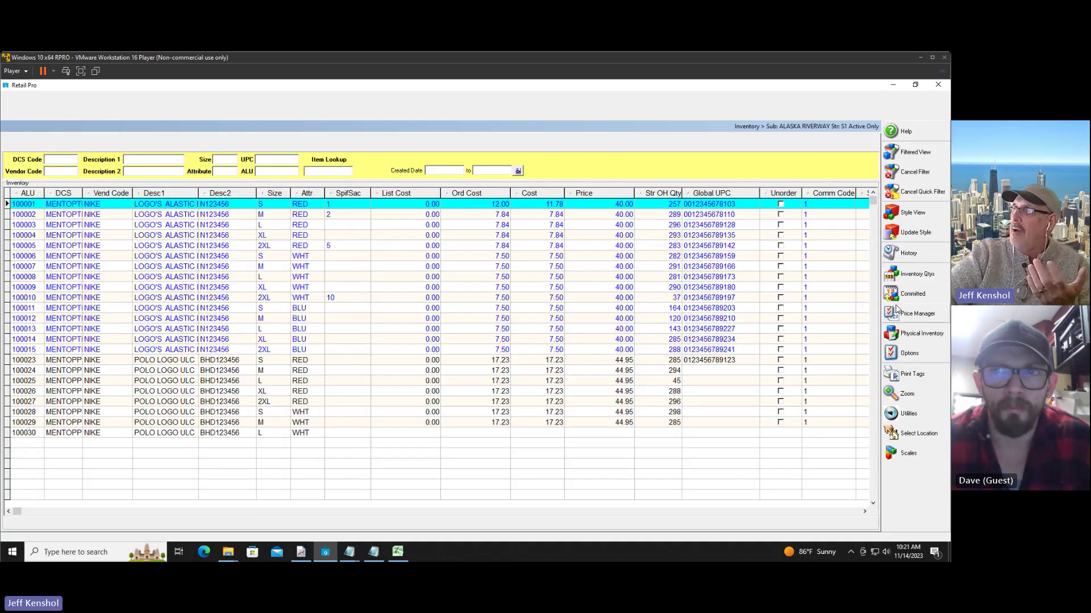
# Step: Open the physical inventory zones and start a new zone
pyautogui.click(909, 336)
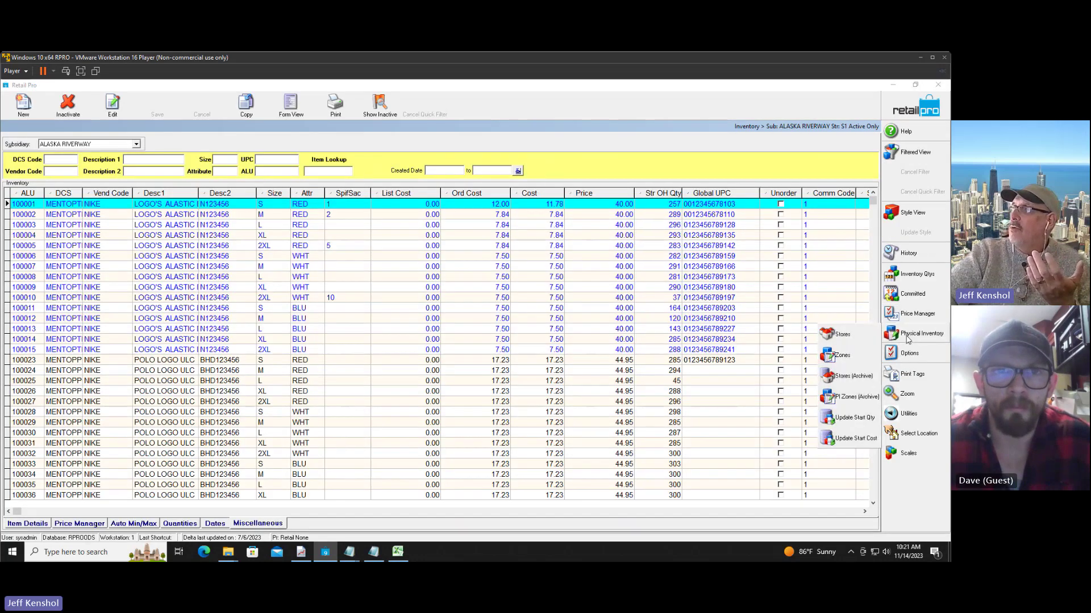
pyautogui.click(840, 357)
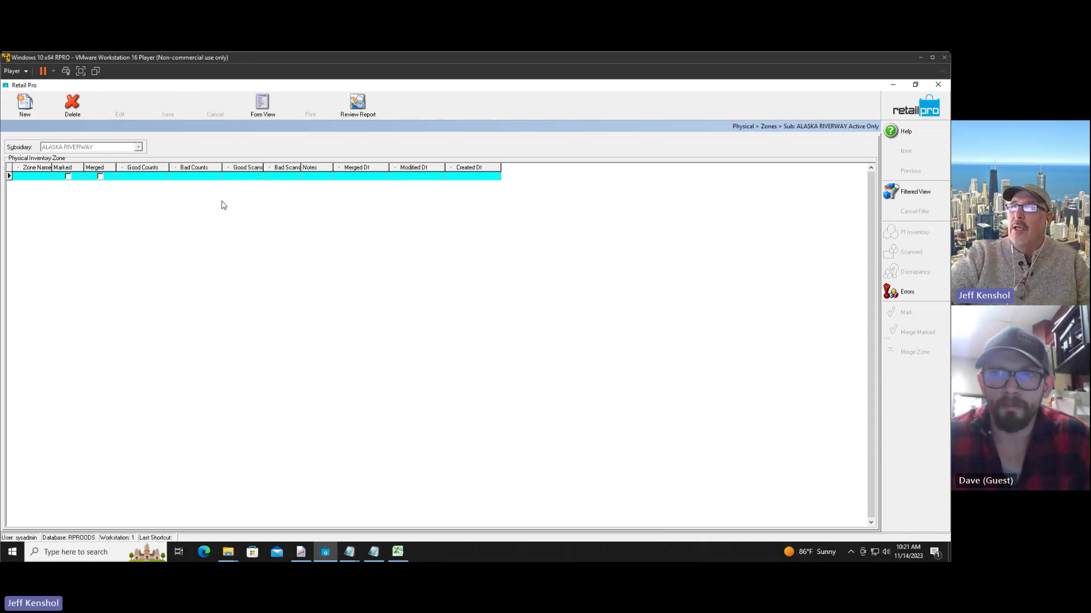
pyautogui.click(29, 112)
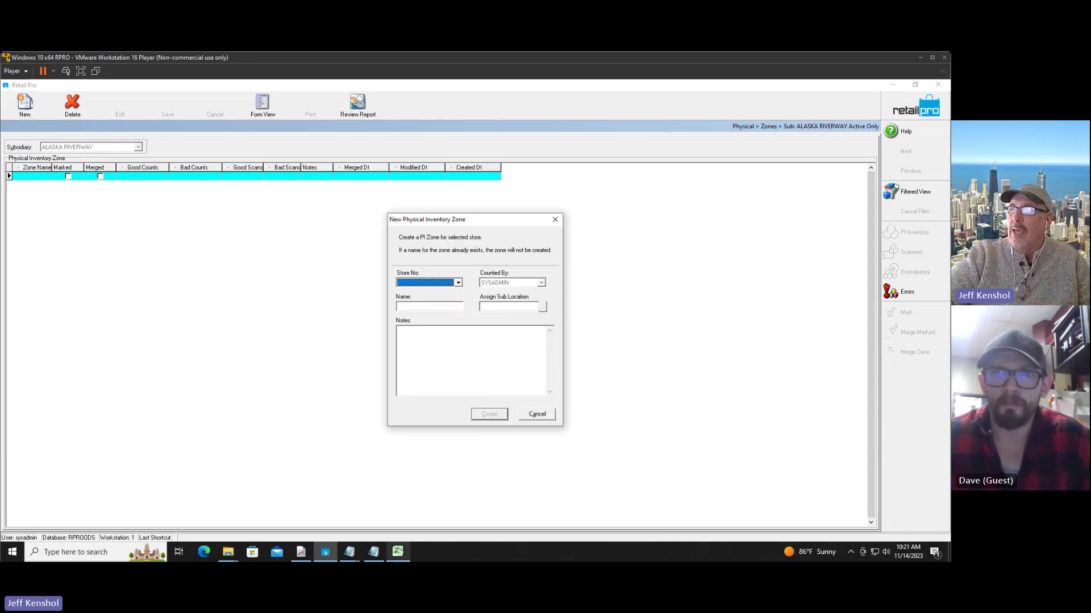
# Step: Switch to the PI Steps9.txt notes in Notepad and highlight the Prep line about preparing before counting
pyautogui.moveTo(371, 539)
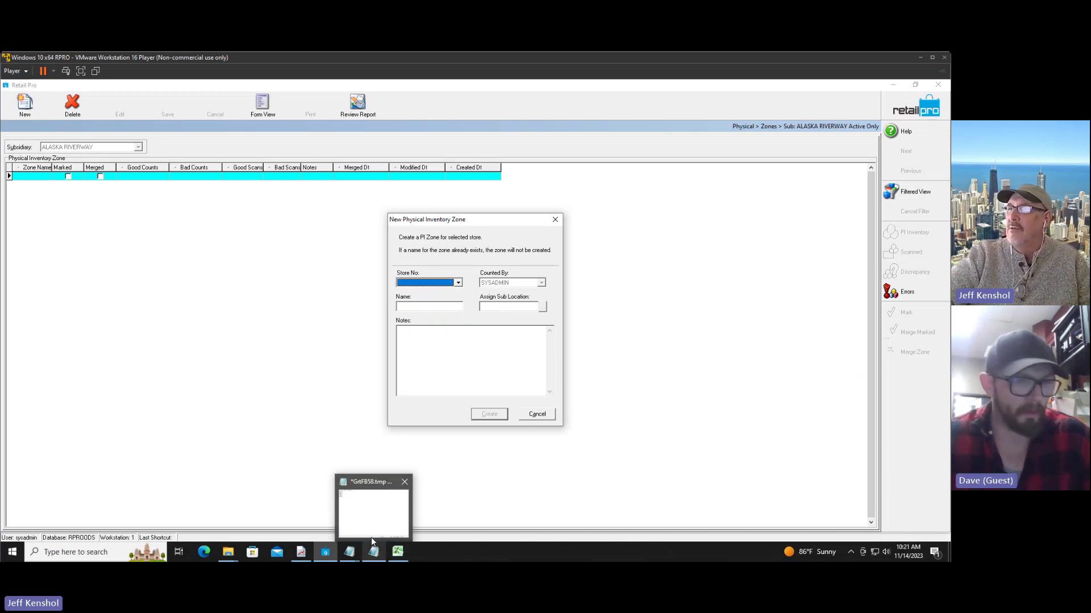
pyautogui.click(373, 514)
pyautogui.click(357, 550)
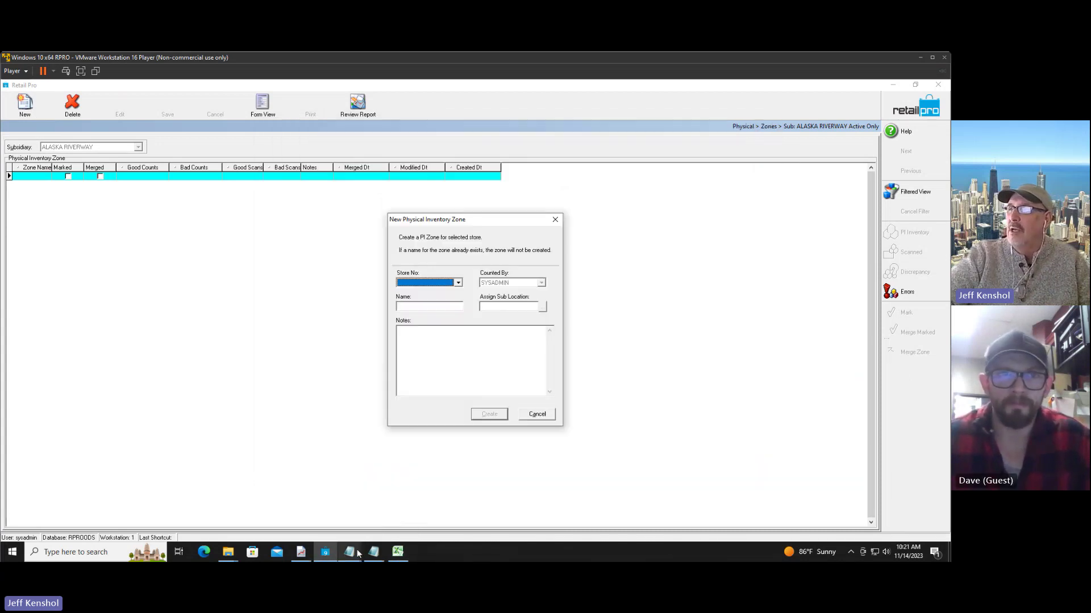
pyautogui.moveTo(357, 550)
pyautogui.click(390, 507)
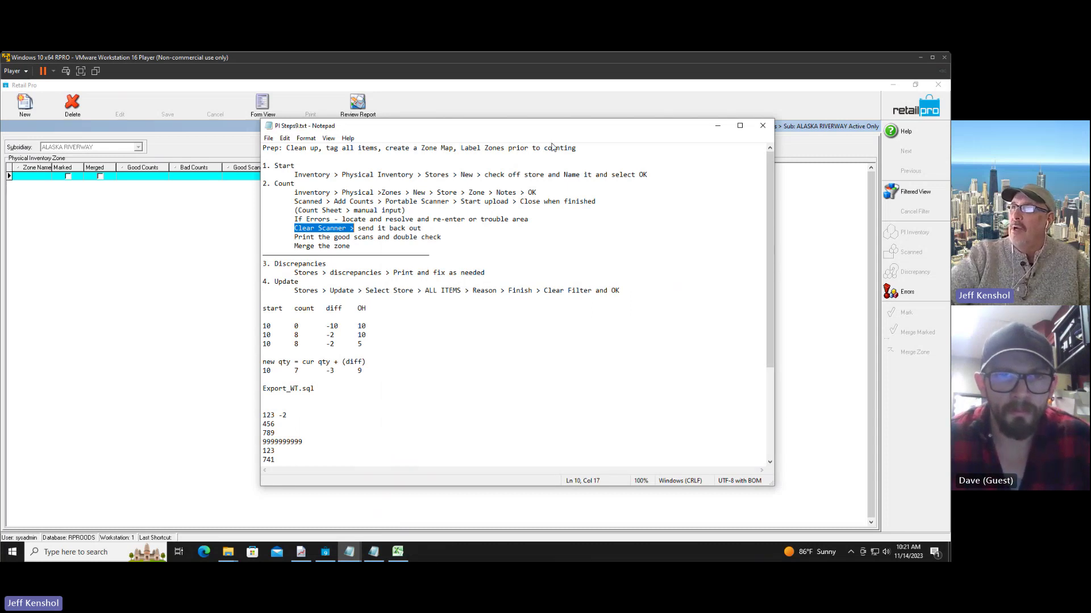
pyautogui.moveTo(581, 149); pyautogui.dragTo(249, 133)
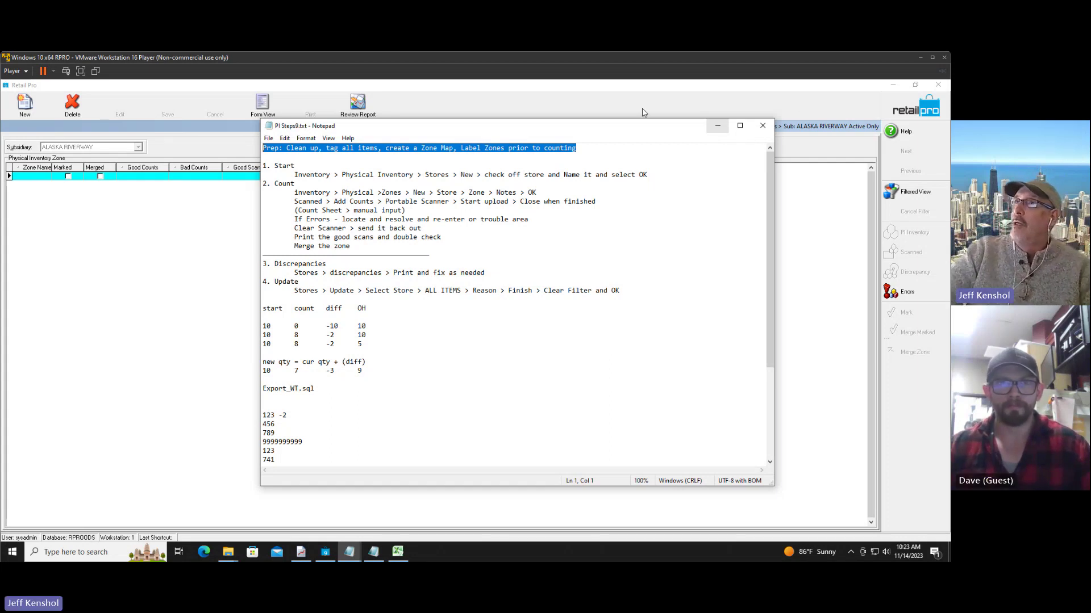
# Step: Return to Retail Pro and fill in the new zone with store S1 - Store and the name SF DF 101
pyautogui.click(137, 192)
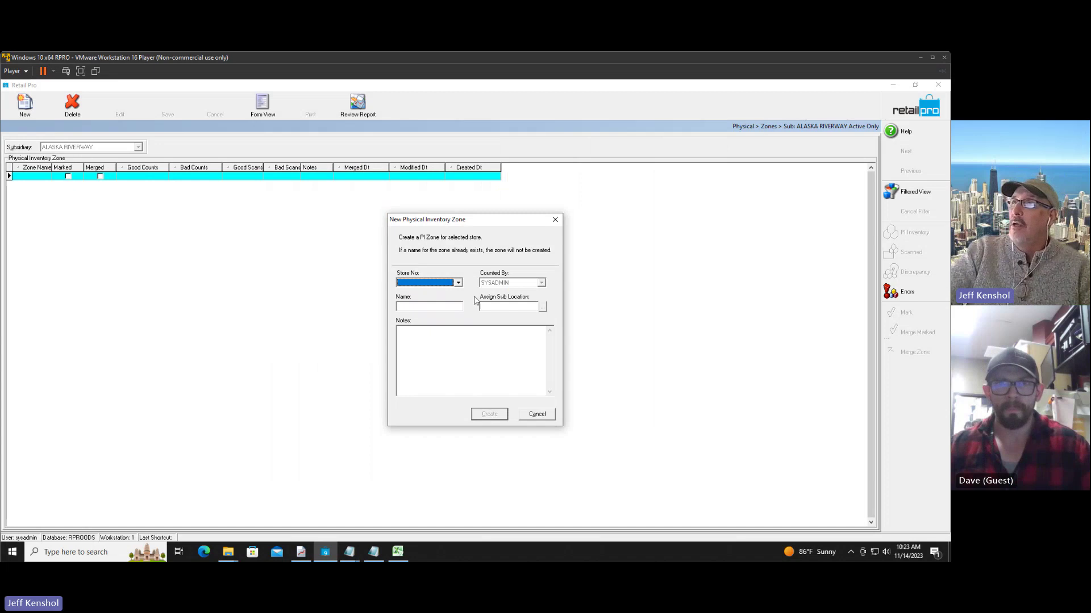
pyautogui.click(458, 284)
pyautogui.click(443, 283)
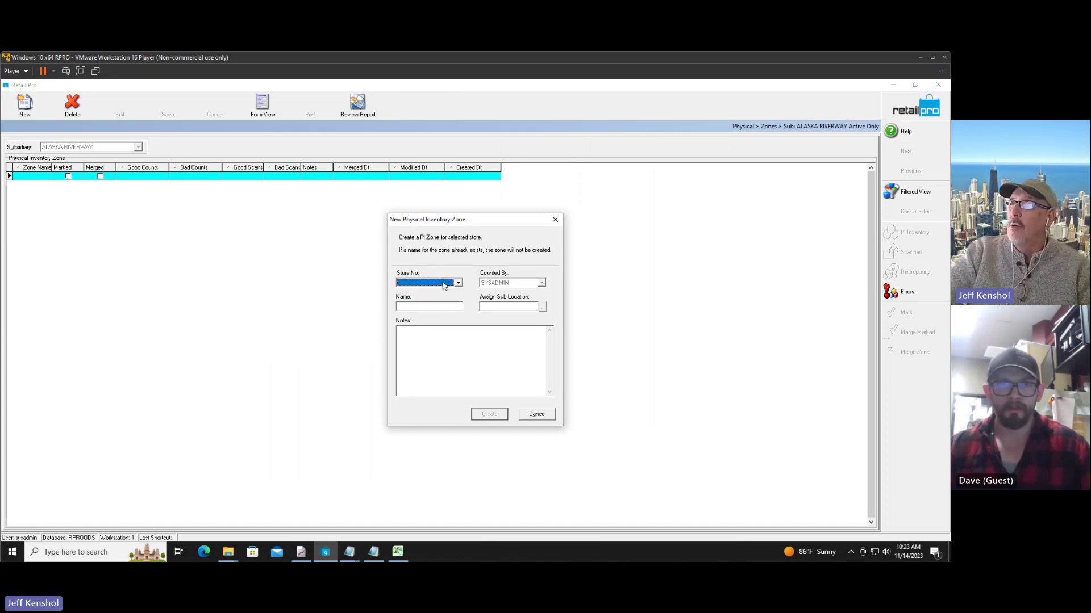
pyautogui.click(443, 284)
pyautogui.click(436, 293)
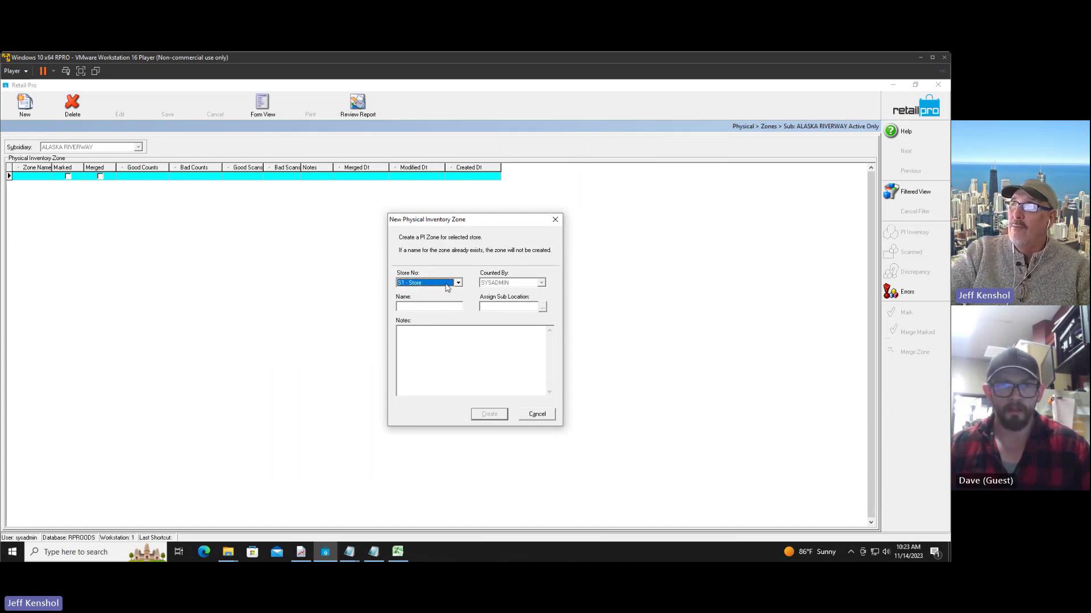
pyautogui.click(446, 286)
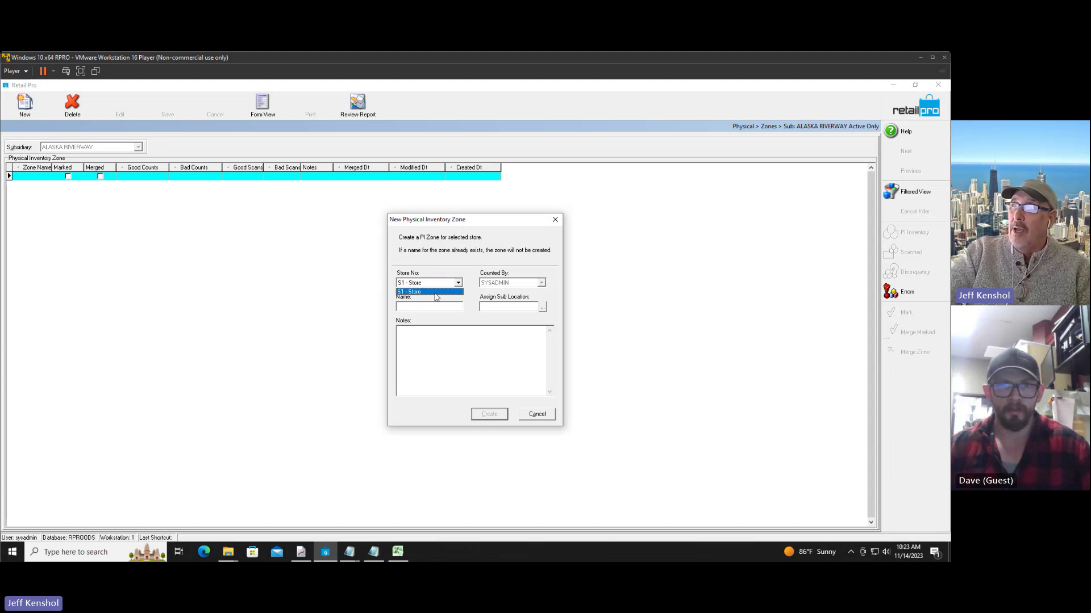
pyautogui.click(441, 292)
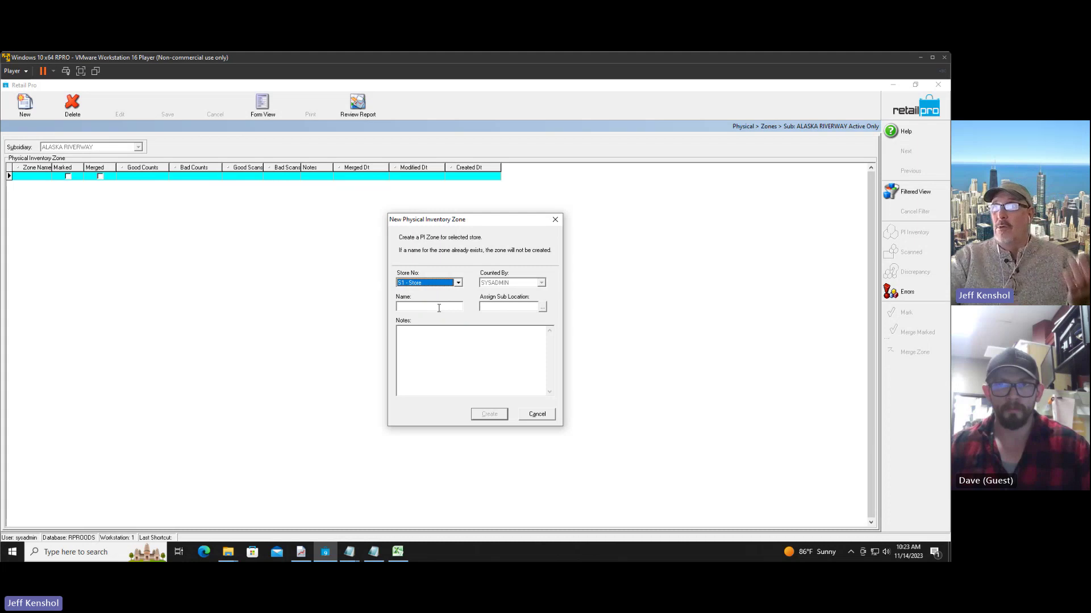
pyautogui.click(439, 307)
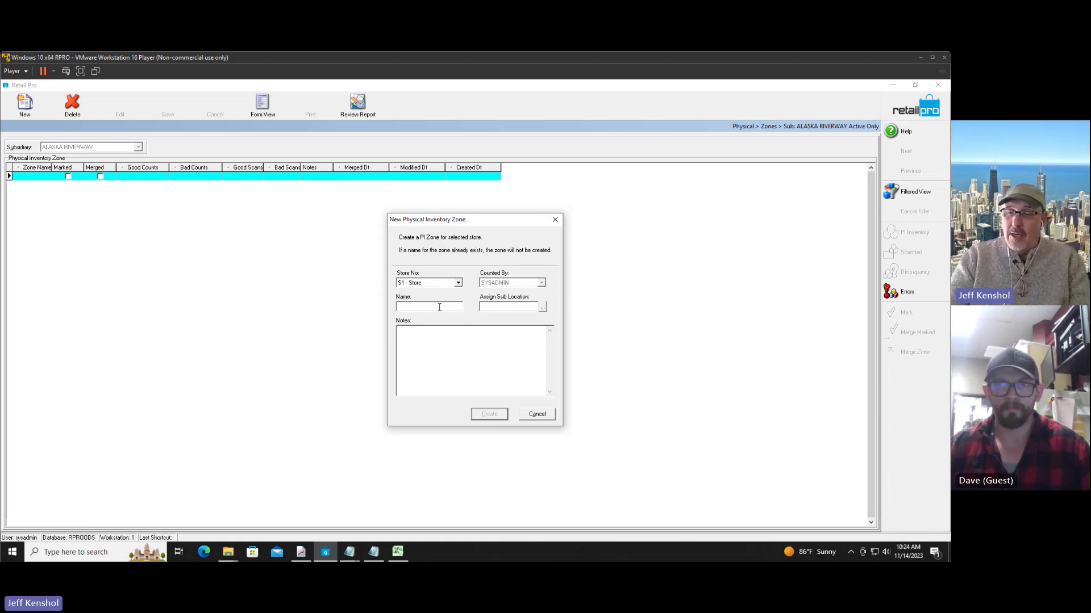
pyautogui.write('SF')
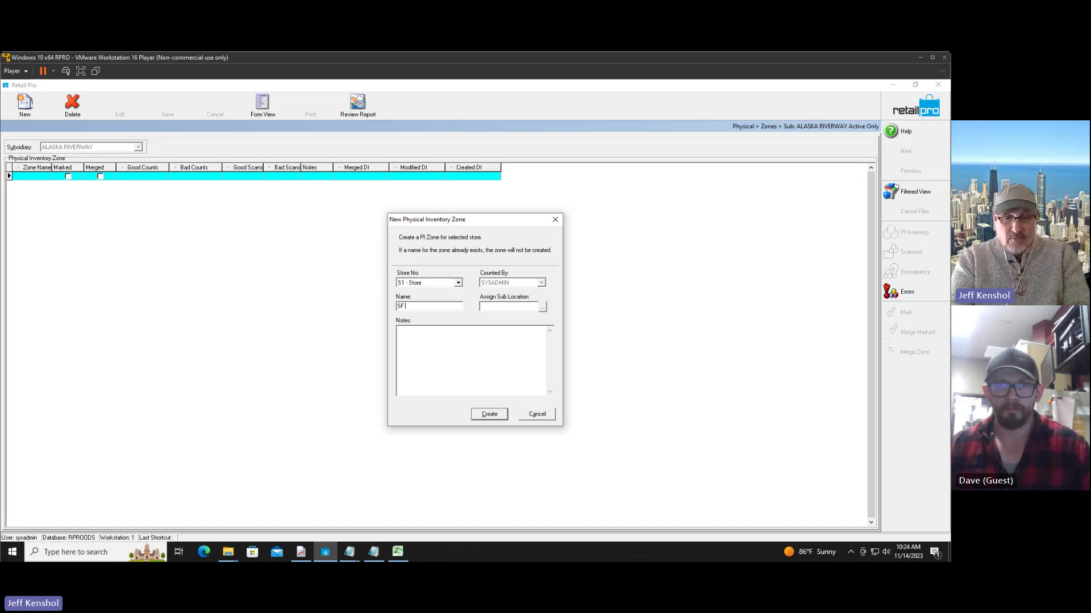
pyautogui.write(' DF 101')
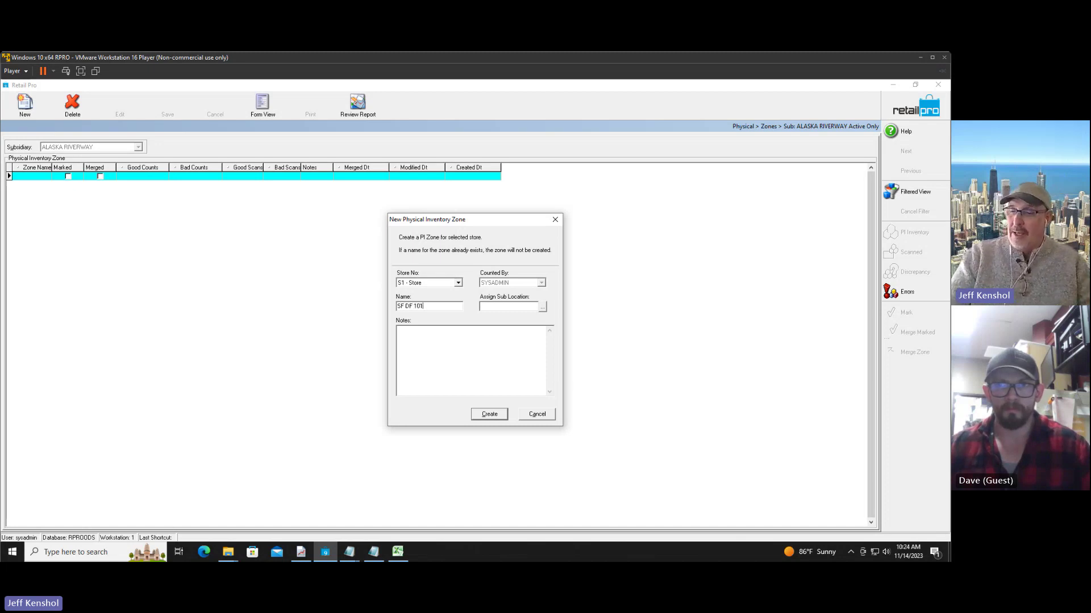
# Step: Try extending the zone name with a long run of digits, and remove the extra digits again
pyautogui.write('12111111111')
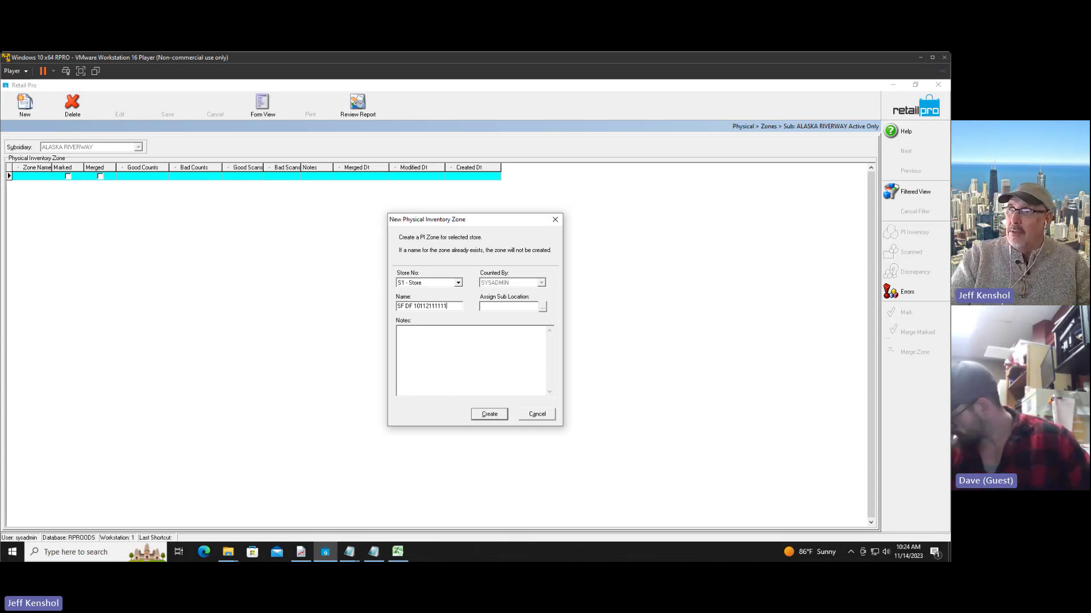
pyautogui.press('BackSpace')
pyautogui.press('BackSpace')
pyautogui.press('BackSpace')
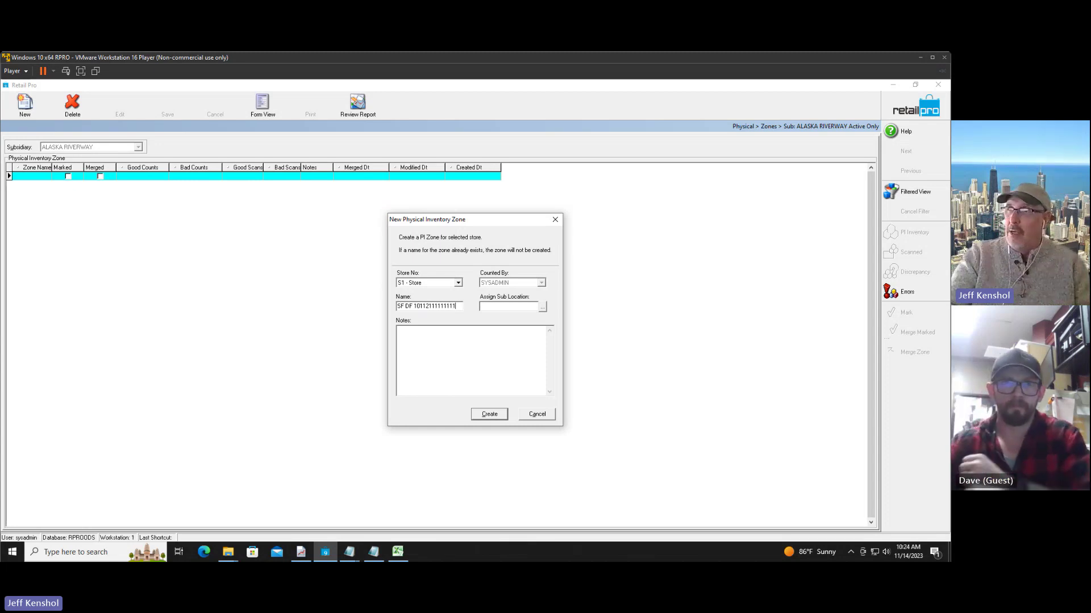
pyautogui.press('BackSpace')
pyautogui.press('BackSpace')
pyautogui.press('BackSpace')
pyautogui.press('BackSpace')
pyautogui.press('BackSpace')
pyautogui.press('BackSpace')
pyautogui.press('BackSpace')
pyautogui.press('BackSpace')
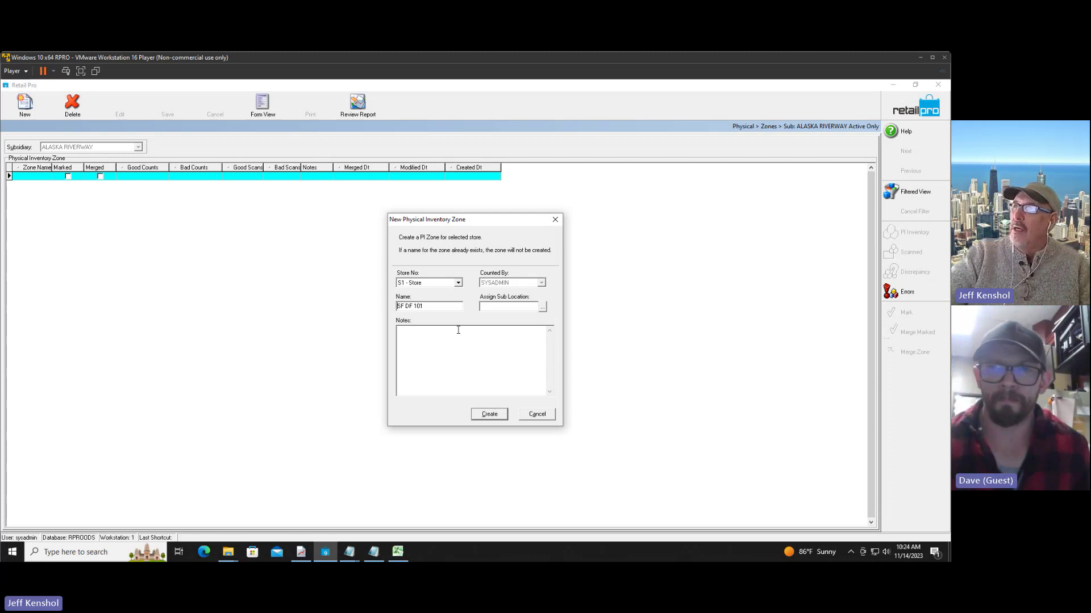
# Step: Create the SF DF 101 zone and start adding counts to its scanned items
pyautogui.click(491, 414)
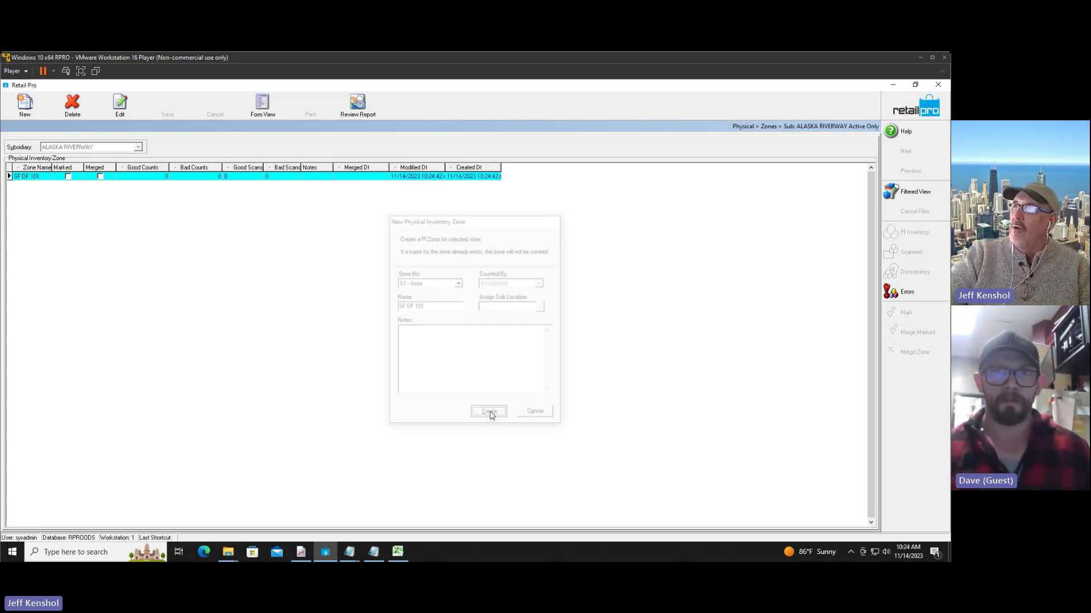
pyautogui.click(283, 178)
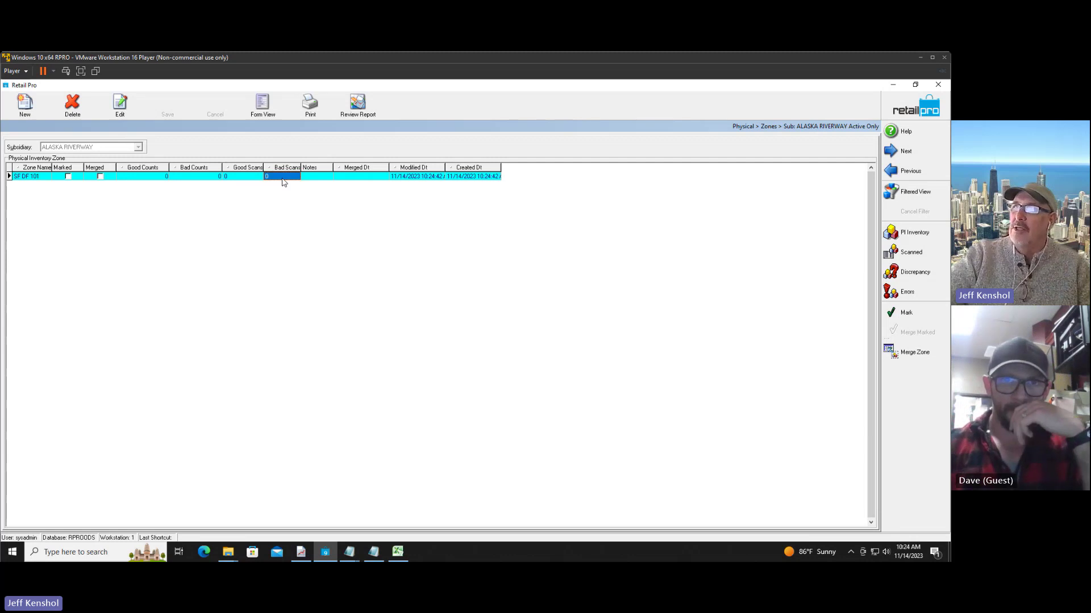
pyautogui.click(44, 177)
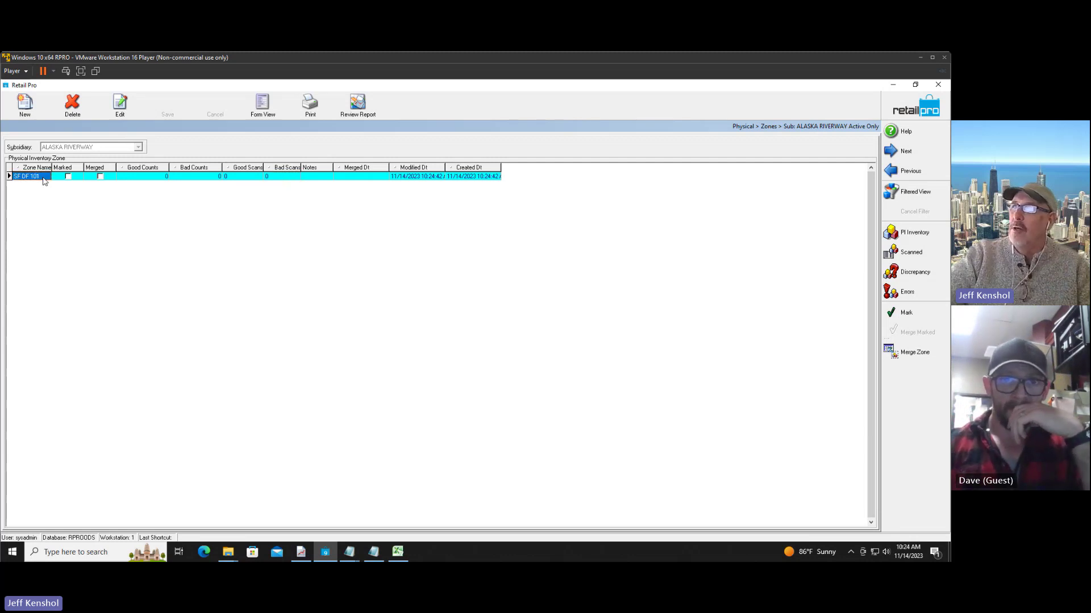
pyautogui.click(921, 257)
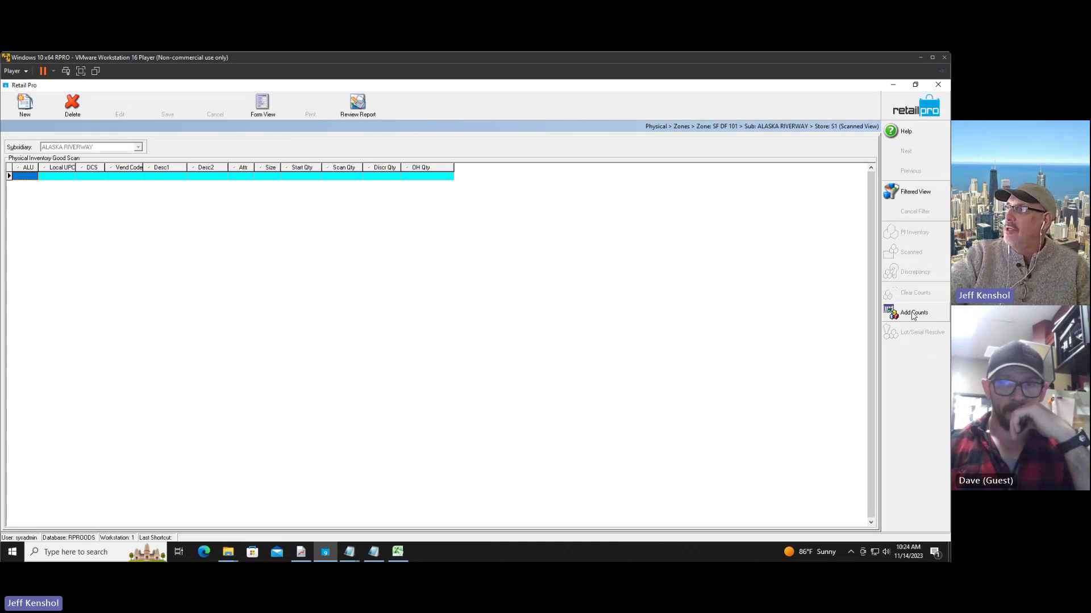
pyautogui.click(912, 314)
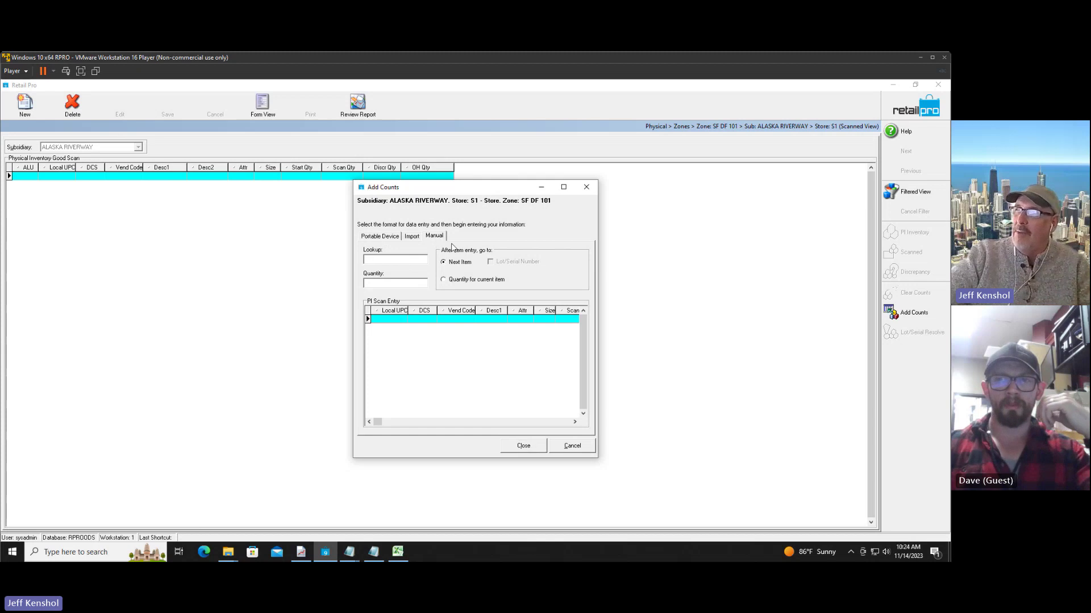
# Step: Set the count import to use zone1.txt from the Zones folder, listing text files to find it
pyautogui.click(412, 237)
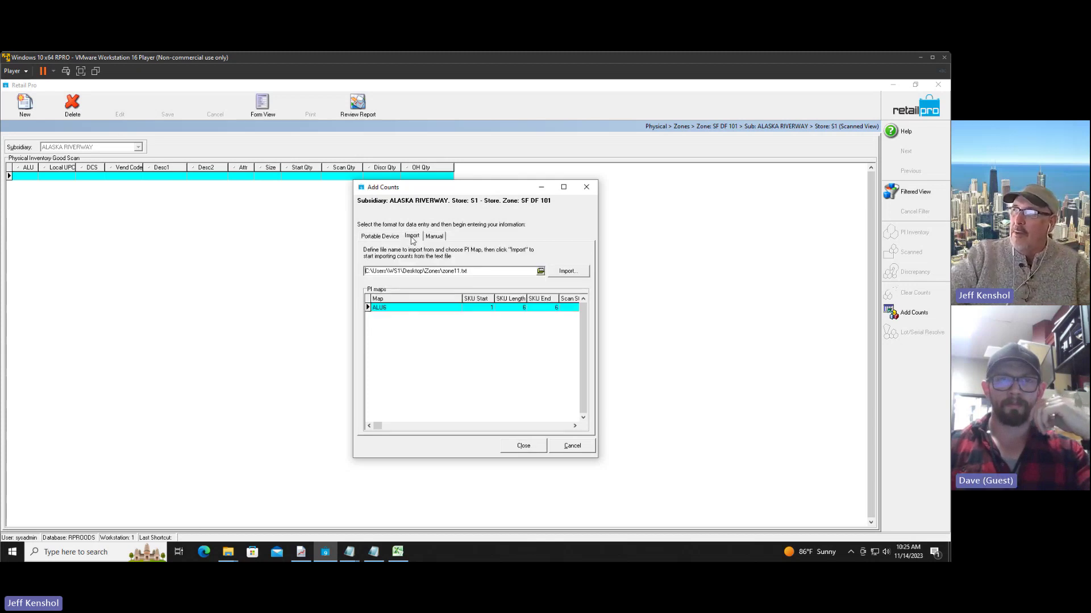
pyautogui.click(541, 272)
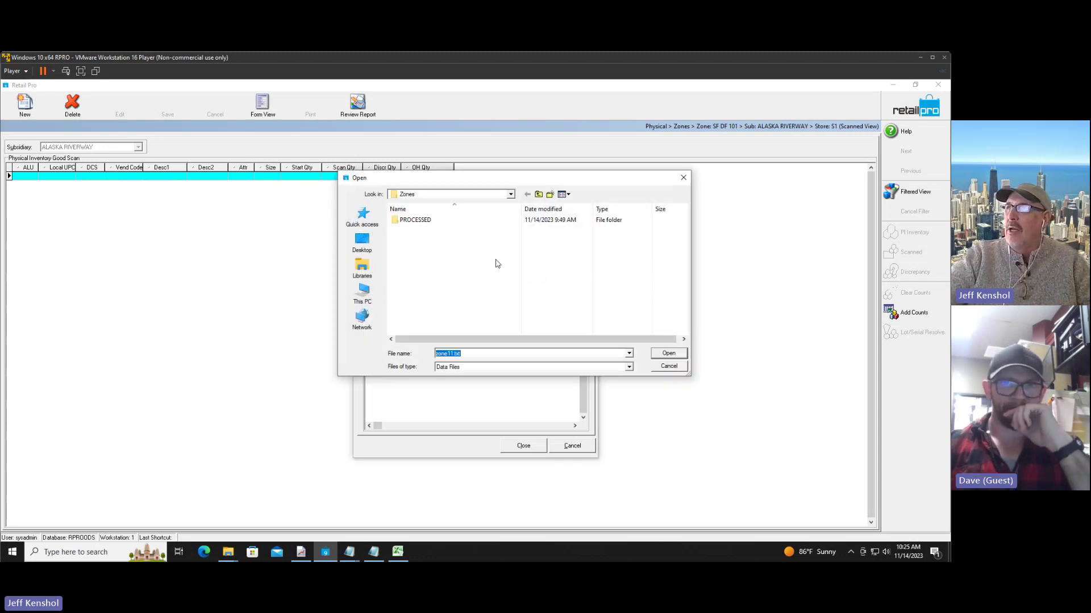
pyautogui.click(480, 370)
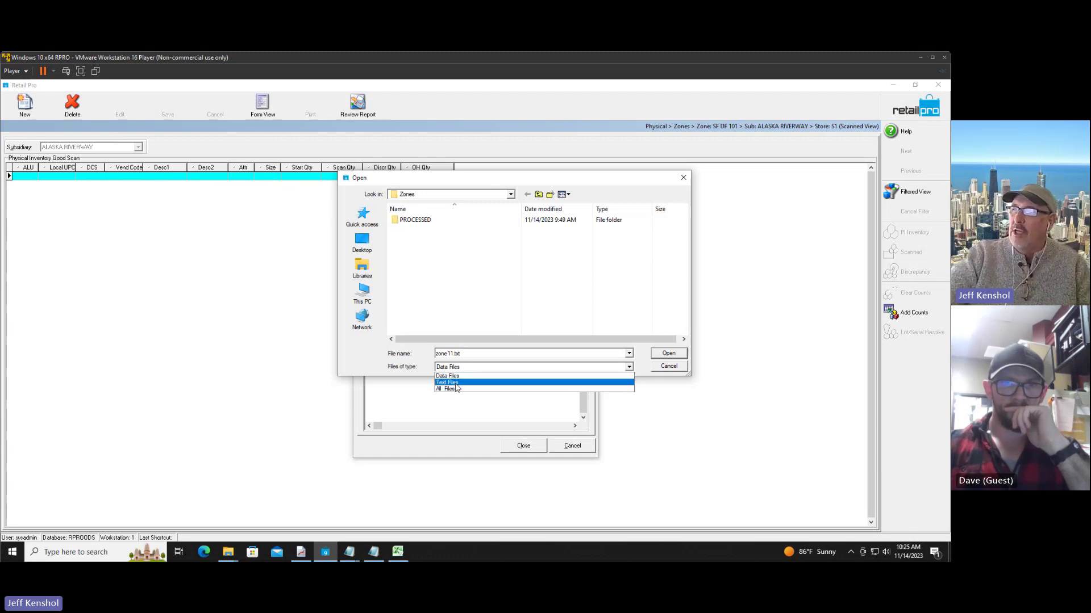
pyautogui.click(458, 383)
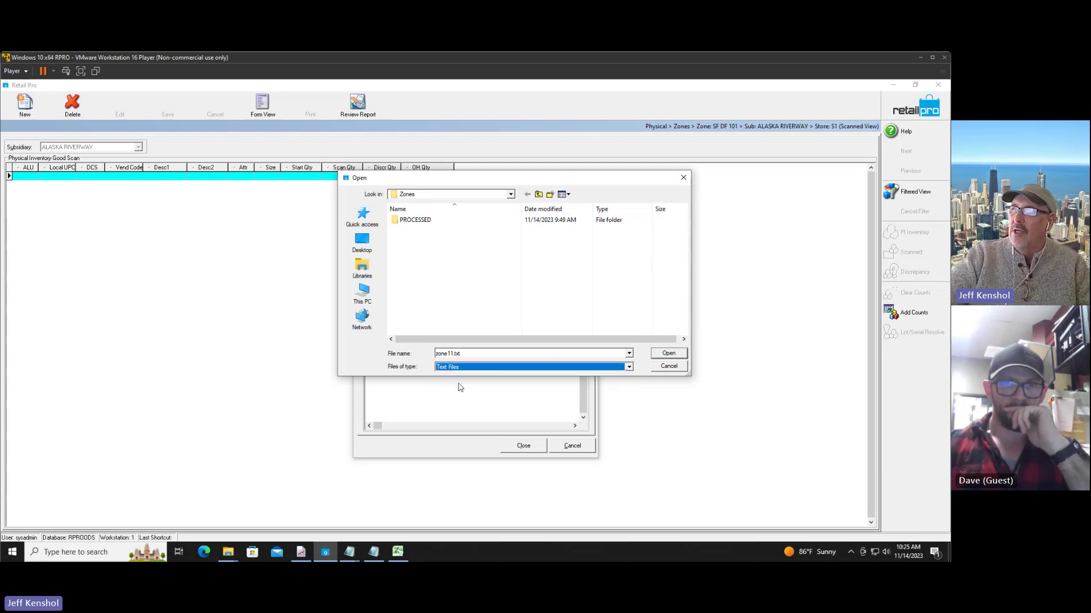
pyautogui.click(410, 230)
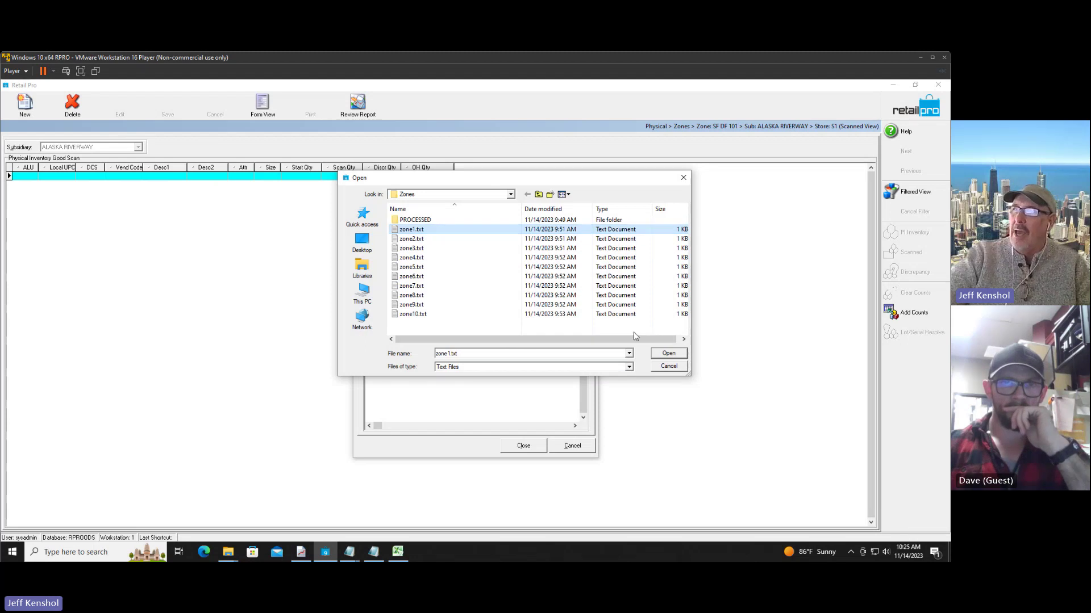
pyautogui.click(668, 354)
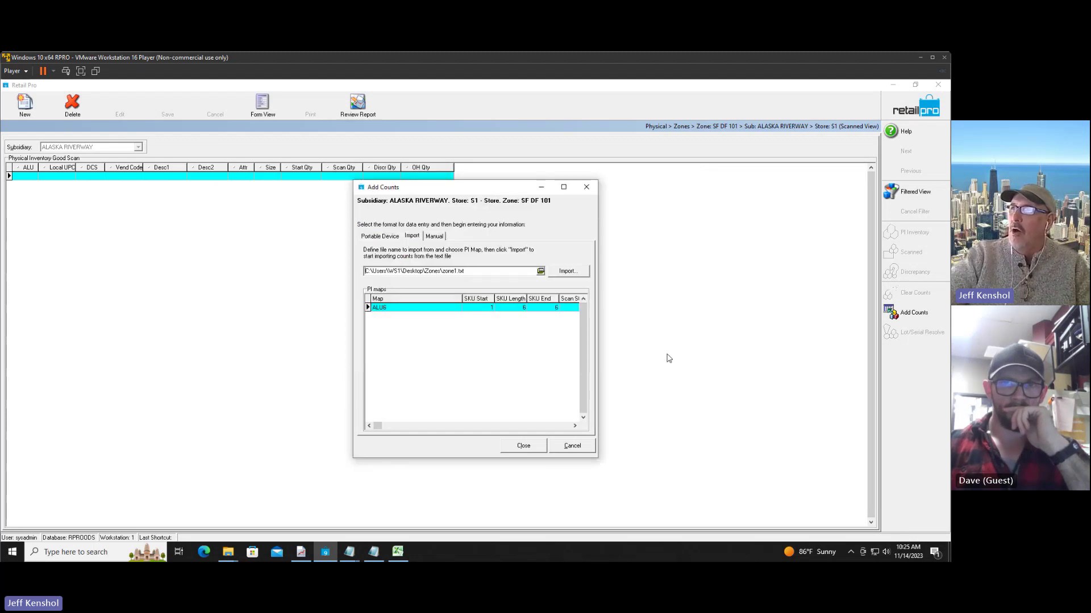
# Step: Import the zone1.txt counts with the ALU6 map and finish adding counts
pyautogui.click(384, 309)
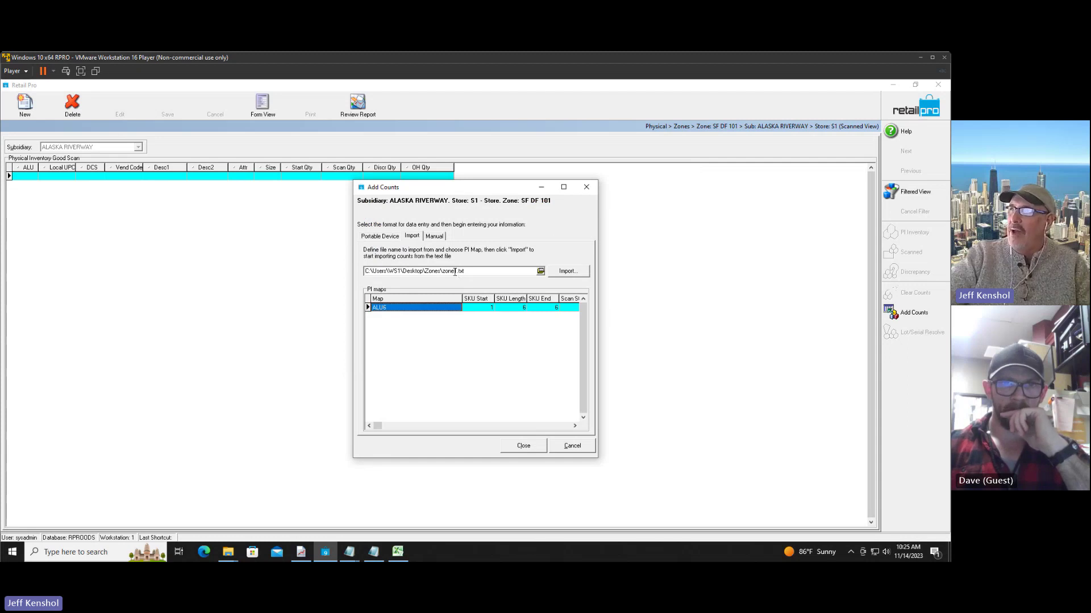
pyautogui.click(566, 271)
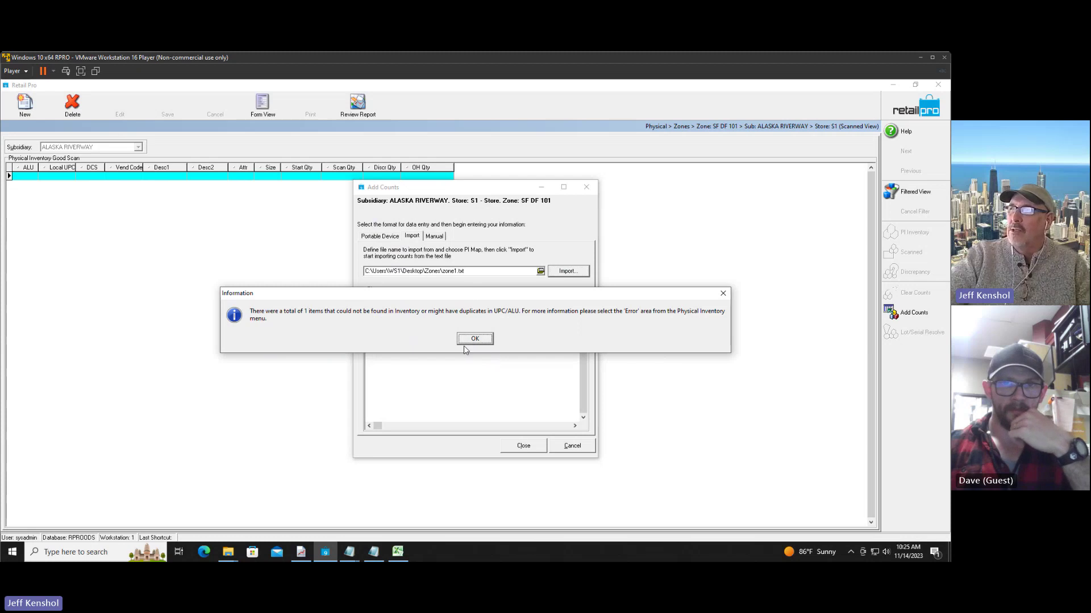
pyautogui.click(475, 339)
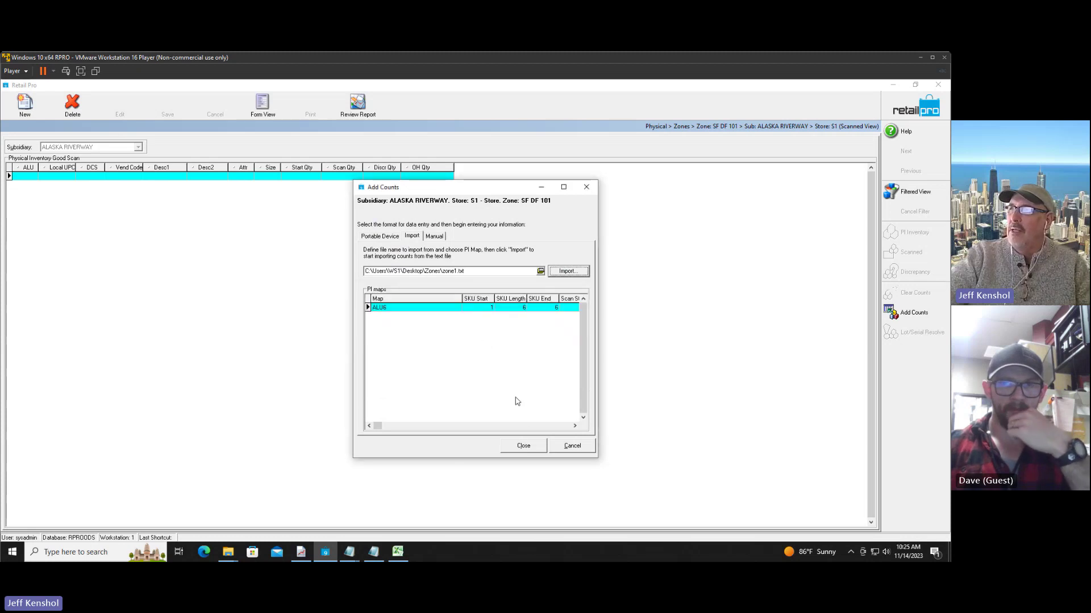
pyautogui.click(523, 446)
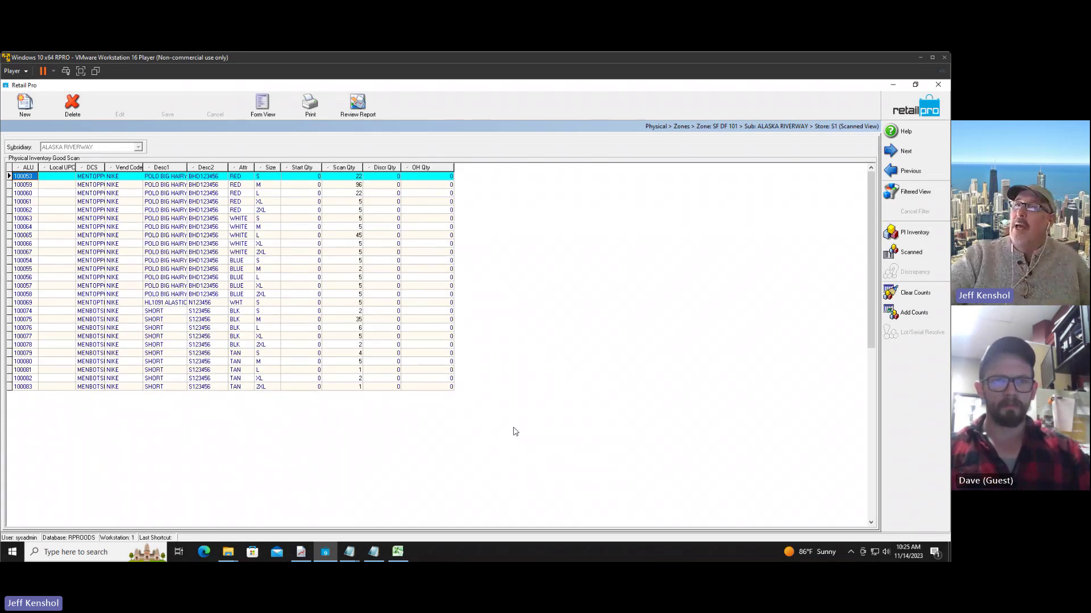
# Step: Open the errors for zone SF DF 101 and examine the bad scan with import ID 979797 and the ALU rows 100055 and 100056
pyautogui.click(906, 117)
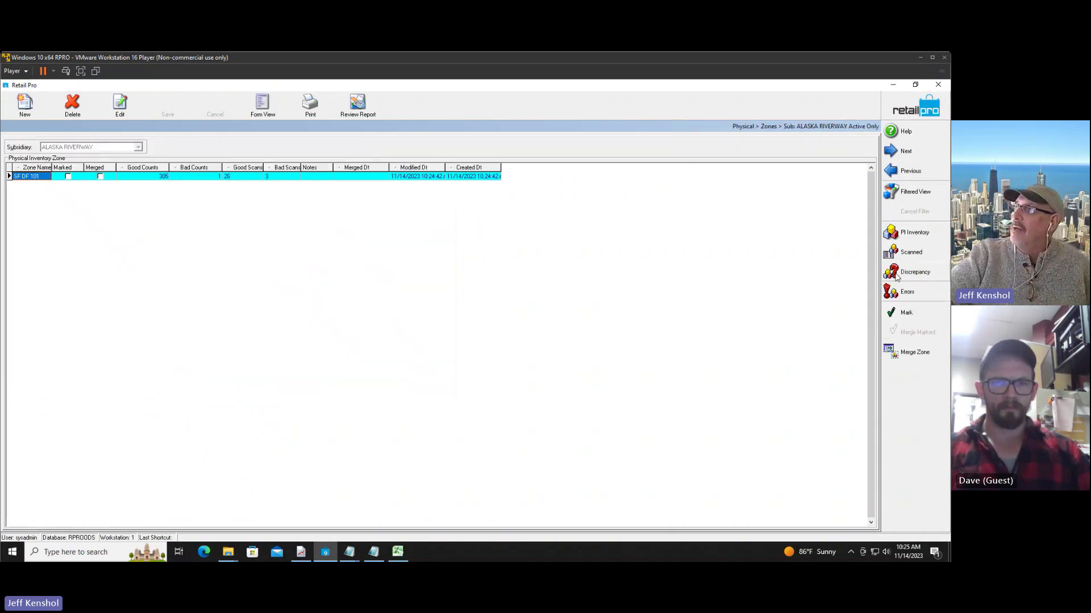
pyautogui.click(908, 297)
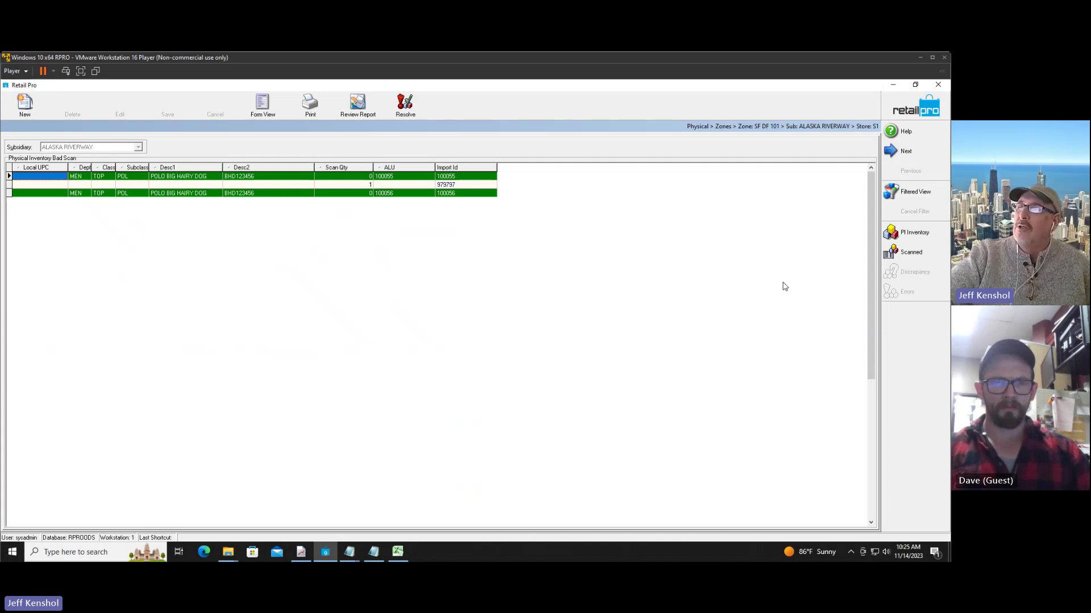
pyautogui.click(463, 187)
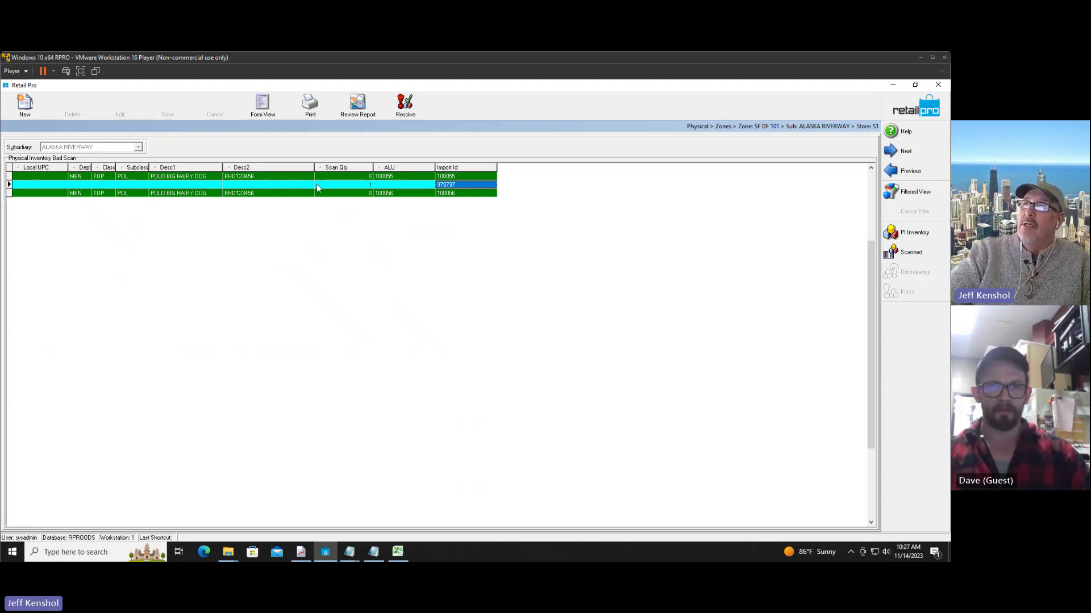
pyautogui.click(381, 178)
pyautogui.click(384, 179)
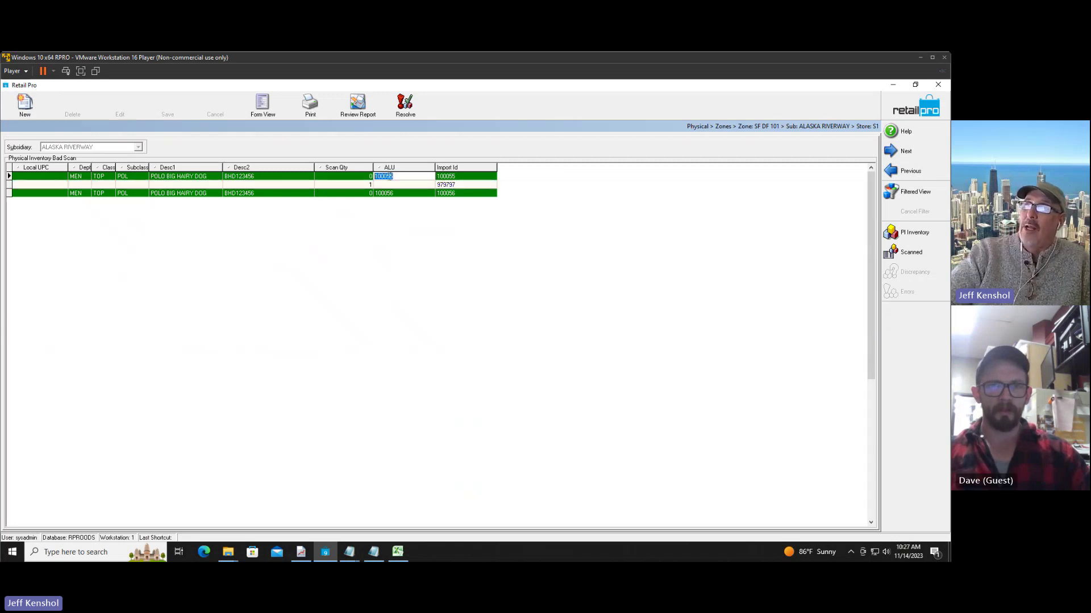
pyautogui.click(392, 194)
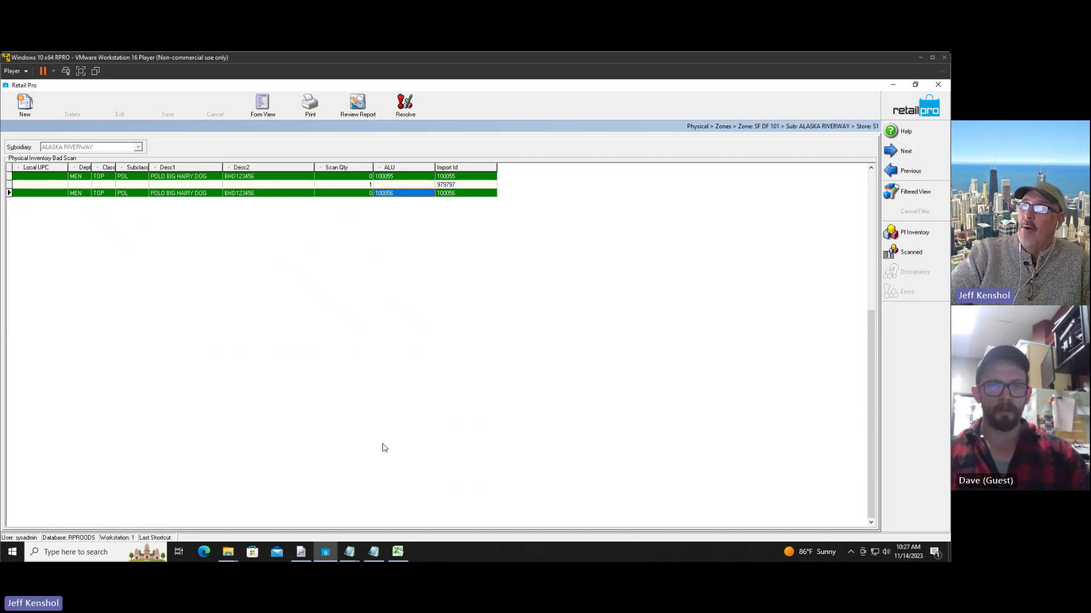
# Step: Switch to the PI Steps9.txt notes in Notepad and remove the -2 after the first 123 entry
pyautogui.click(373, 551)
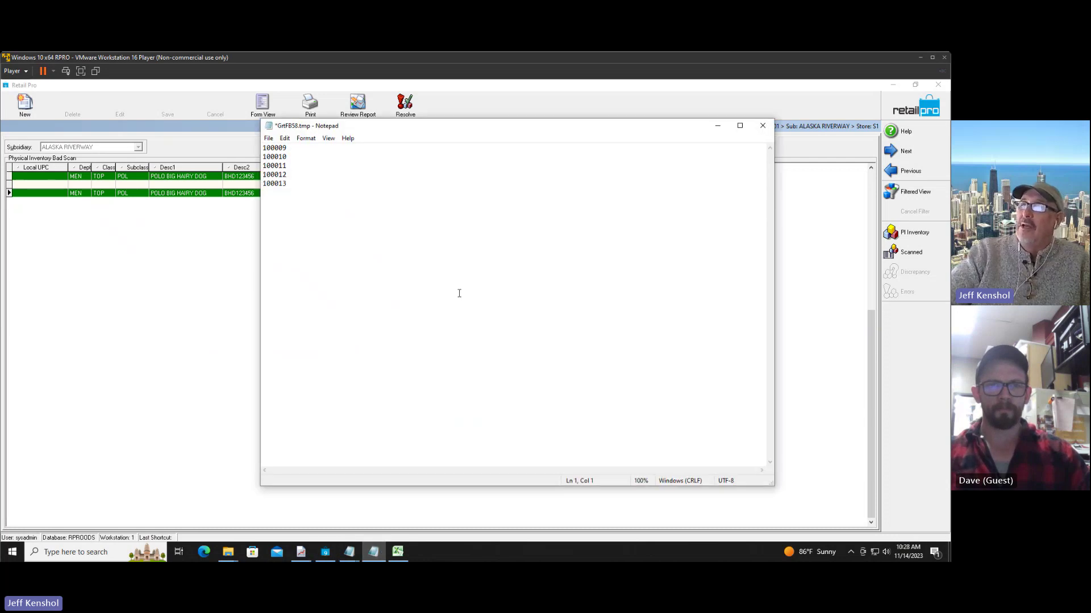
pyautogui.click(349, 551)
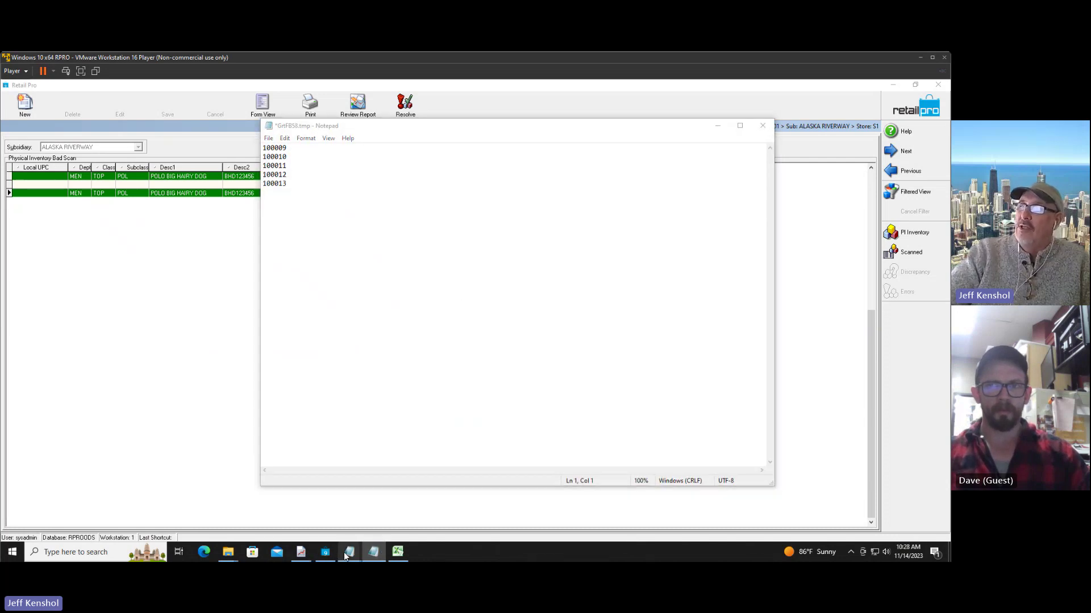
pyautogui.click(364, 520)
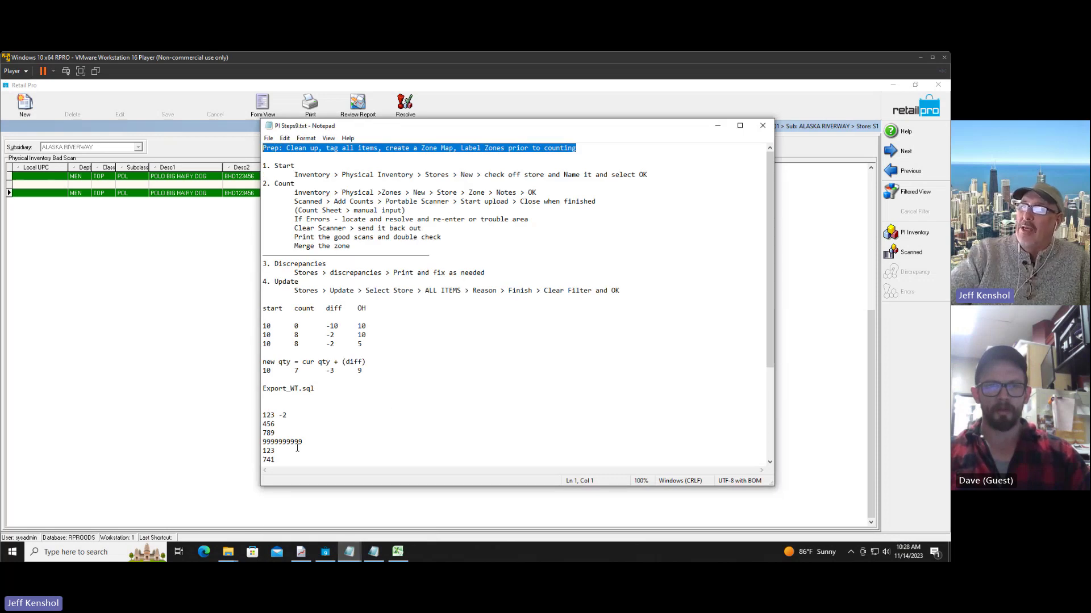
pyautogui.click(295, 413)
pyautogui.press('BackSpace')
pyautogui.press('BackSpace')
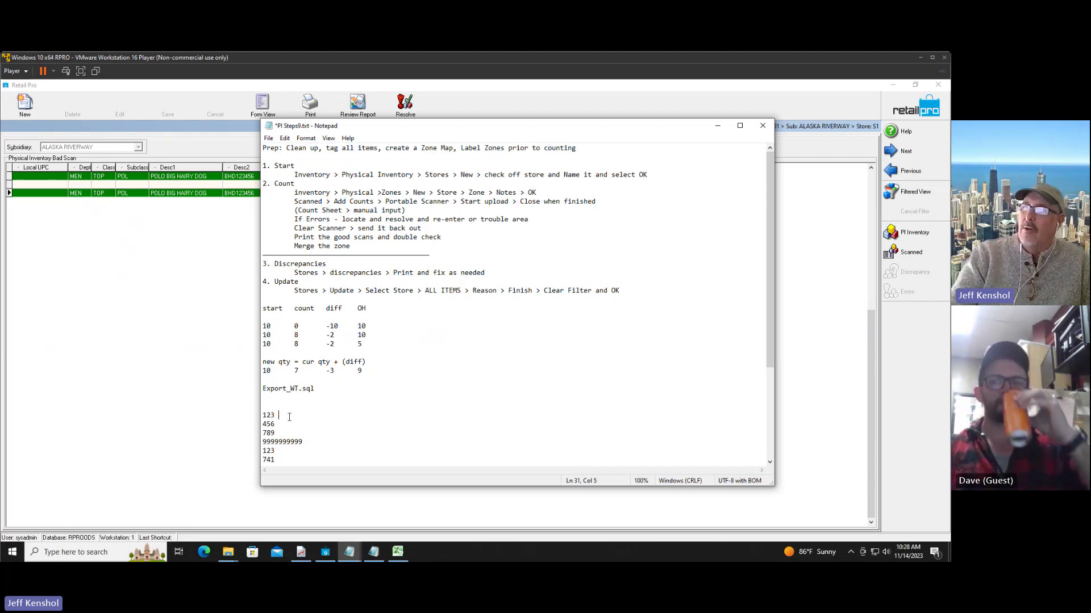
# Step: Move the PI Steps9.txt notes aside and minimise the other Notepad file listing 100009 to 100013
pyautogui.moveTo(278, 416); pyautogui.dragTo(263, 460)
pyautogui.click(270, 442)
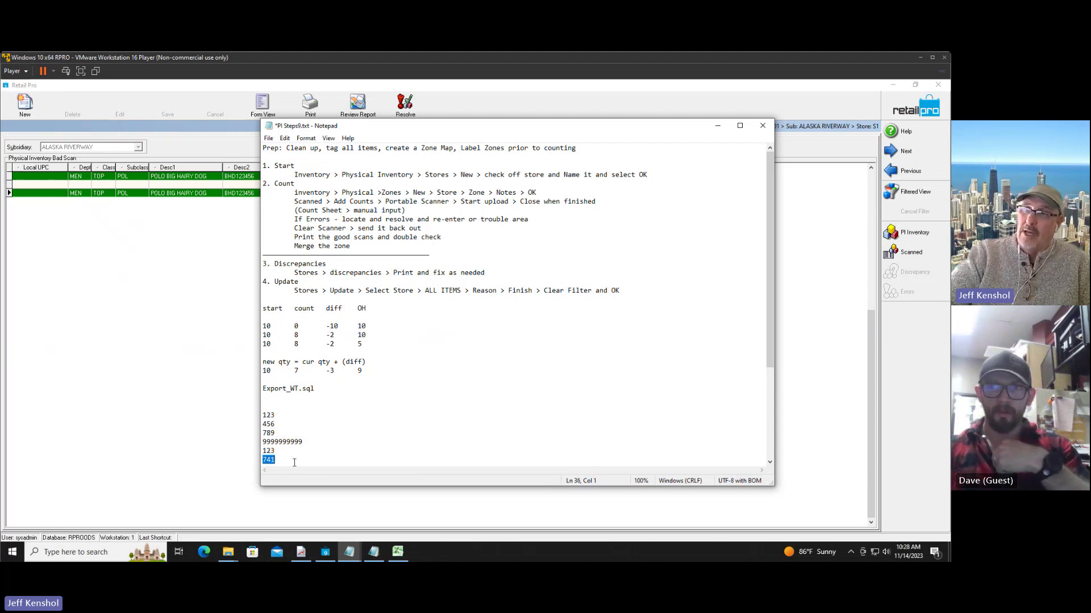
pyautogui.scroll(-1, 304, 459)
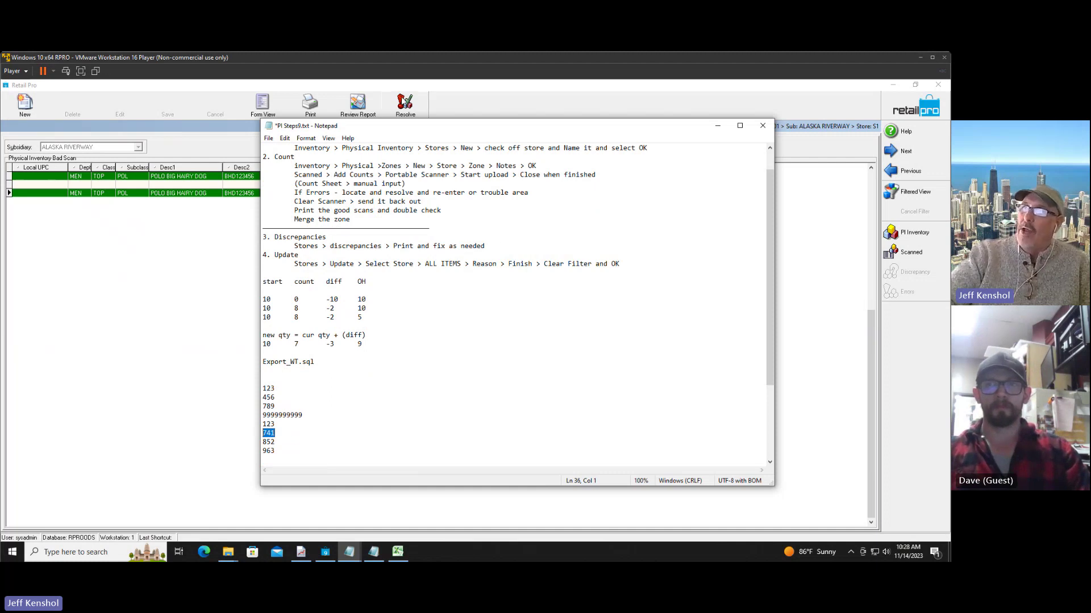
pyautogui.moveTo(394, 132); pyautogui.dragTo(495, 136)
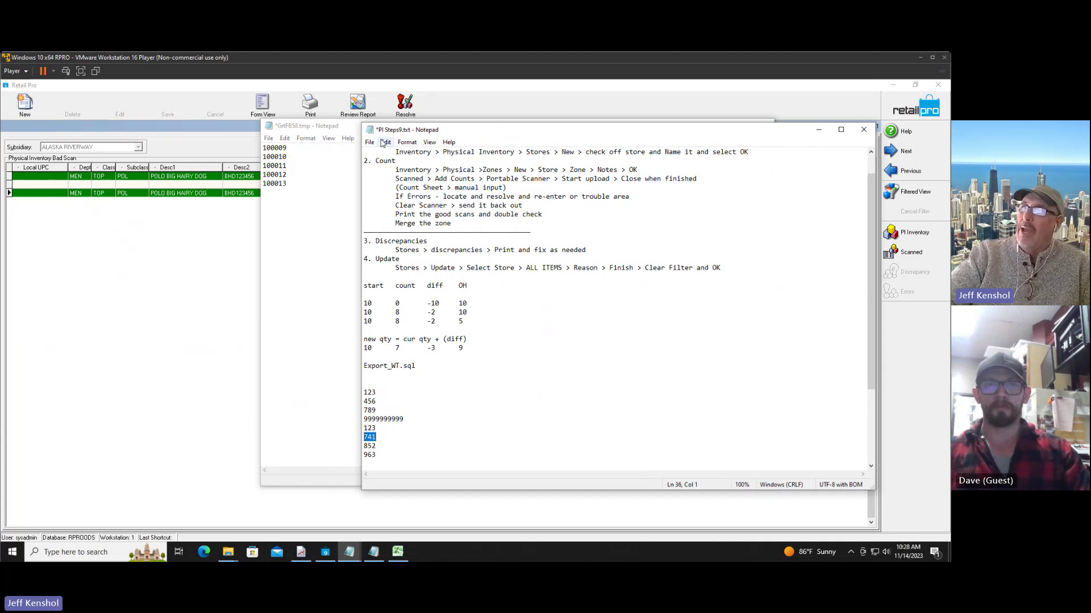
pyautogui.click(330, 173)
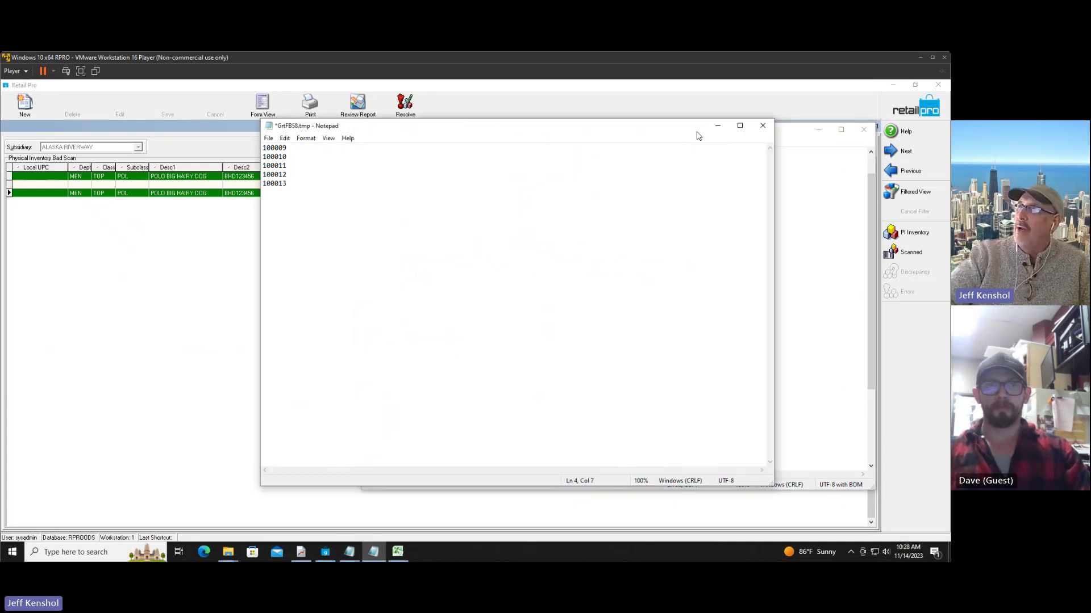
pyautogui.click(717, 126)
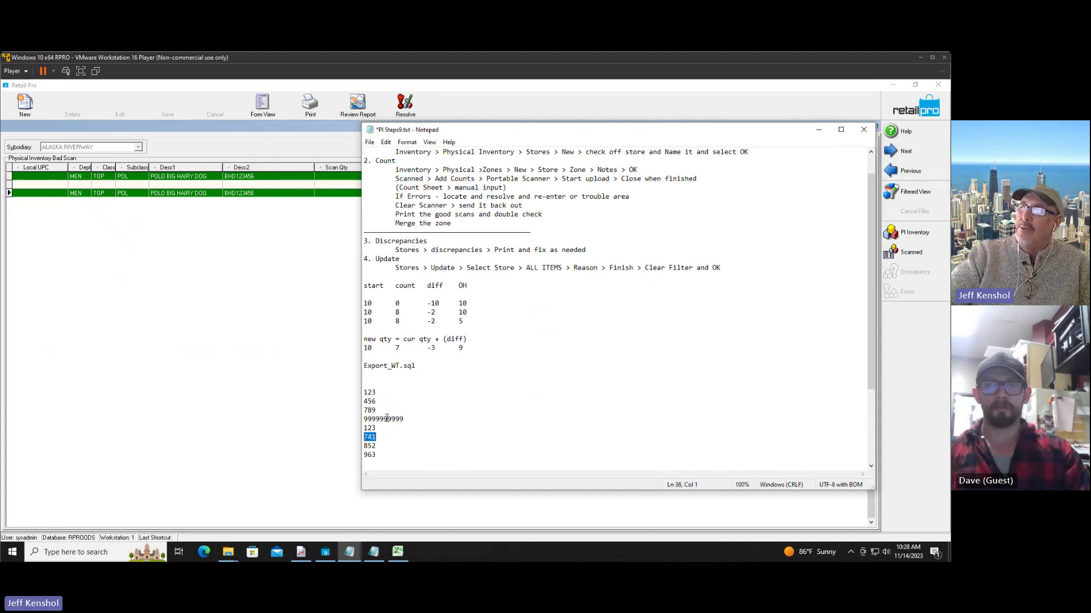
# Step: Add "- 2" after the first 123 entry in the notes' scan list and delete the second 123 entry
pyautogui.moveTo(377, 410); pyautogui.dragTo(362, 428)
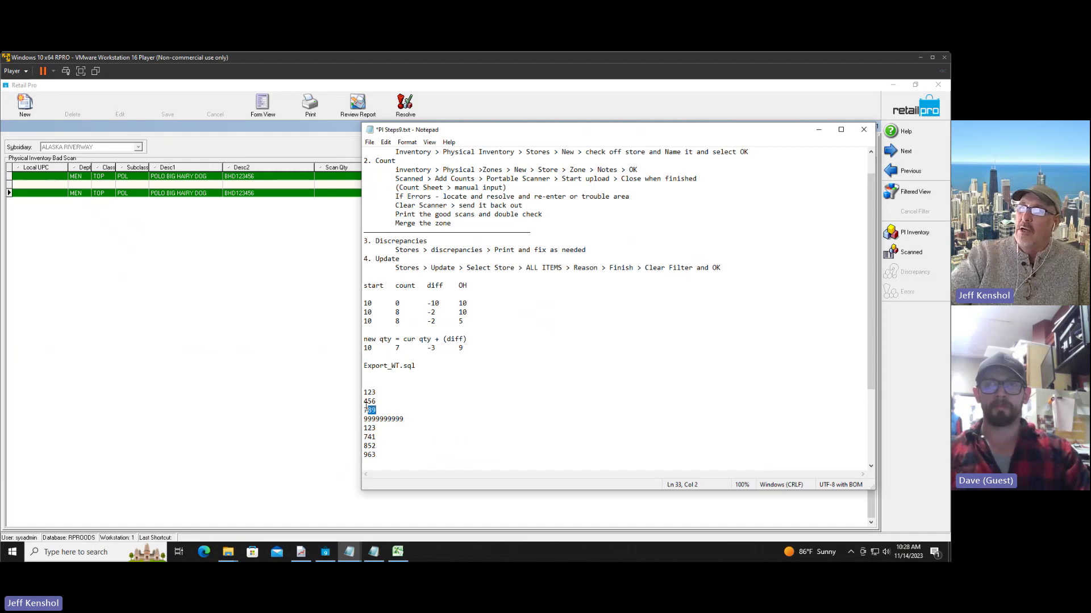
pyautogui.moveTo(376, 410); pyautogui.dragTo(363, 437)
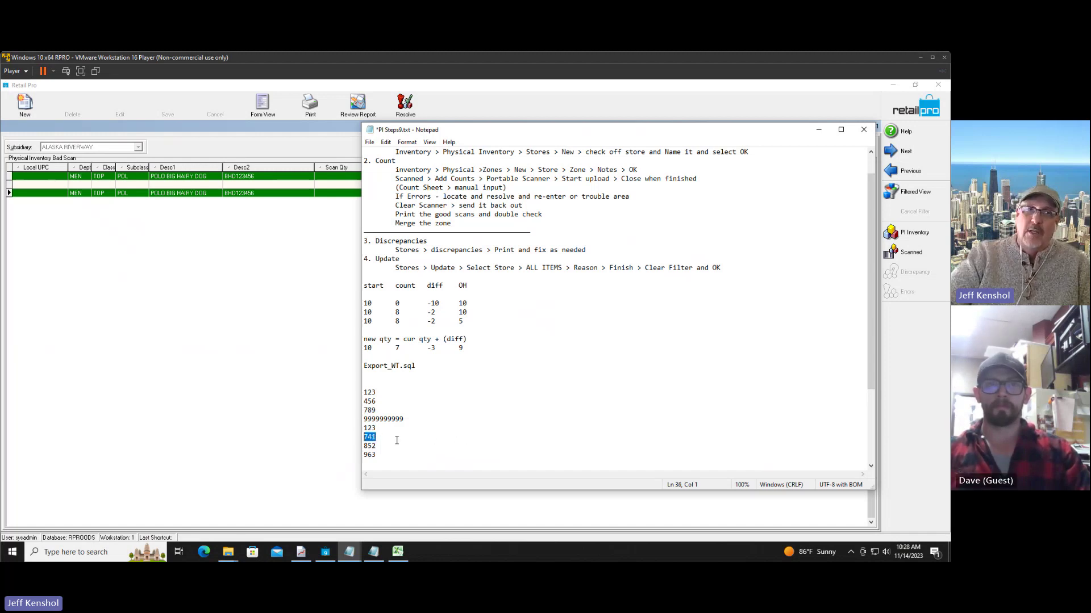
pyautogui.moveTo(376, 428); pyautogui.dragTo(363, 392)
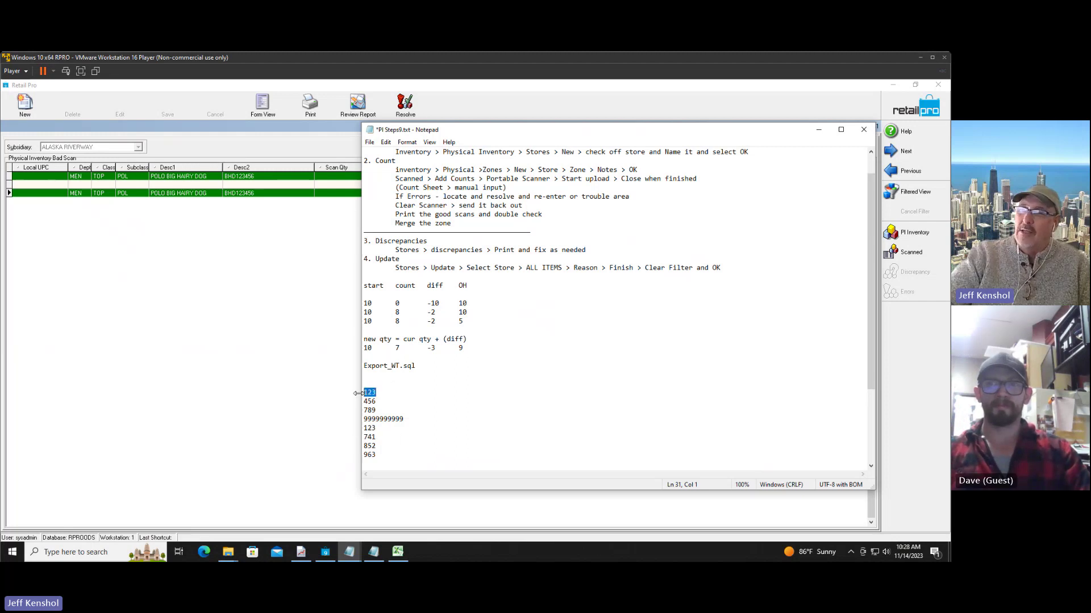
pyautogui.click(390, 393)
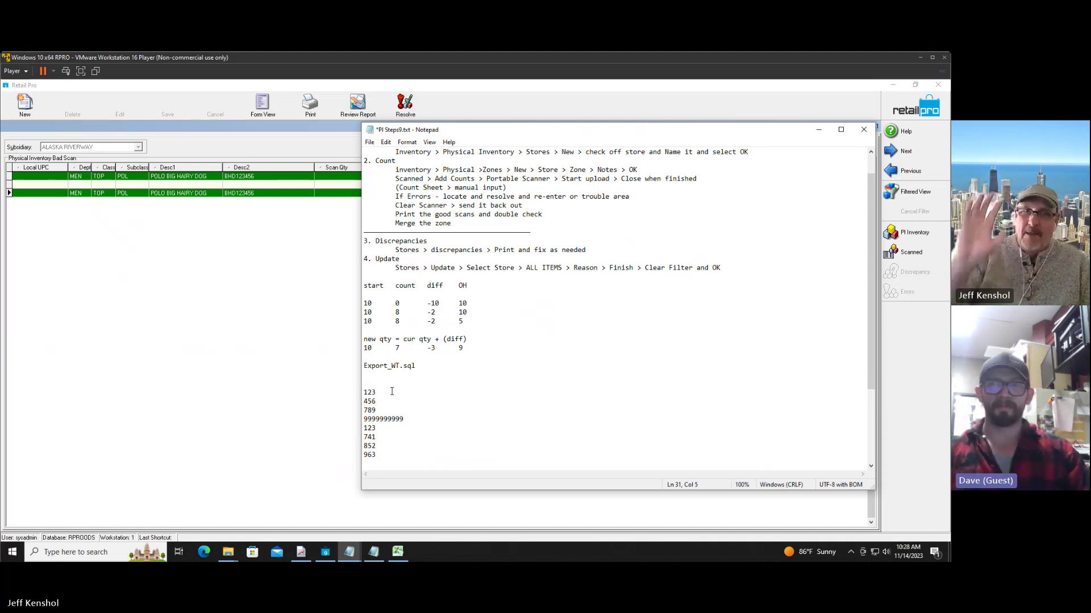
pyautogui.write('-')
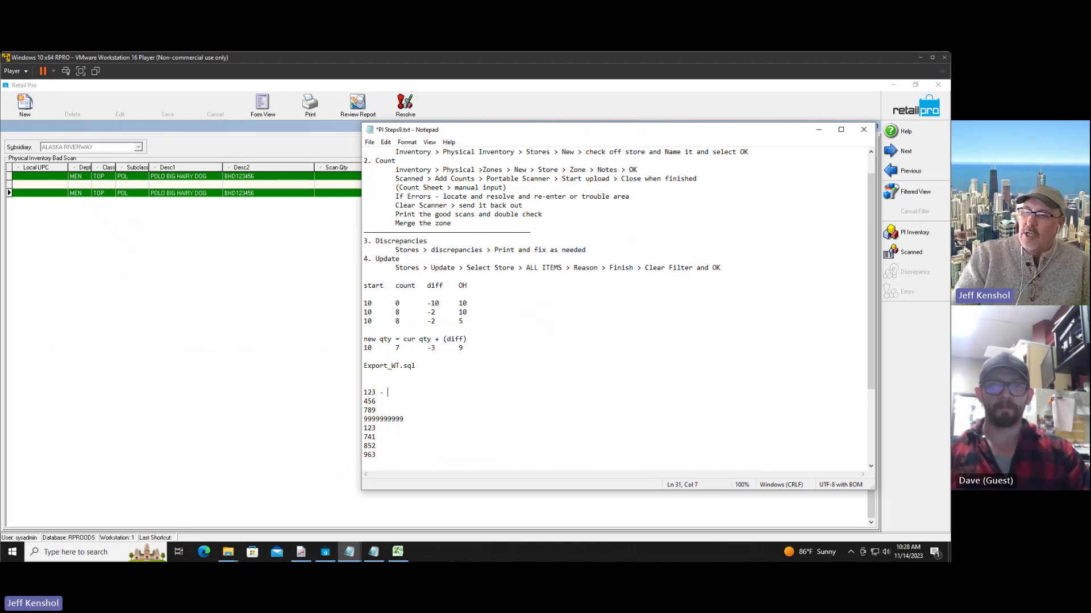
pyautogui.write(' 2')
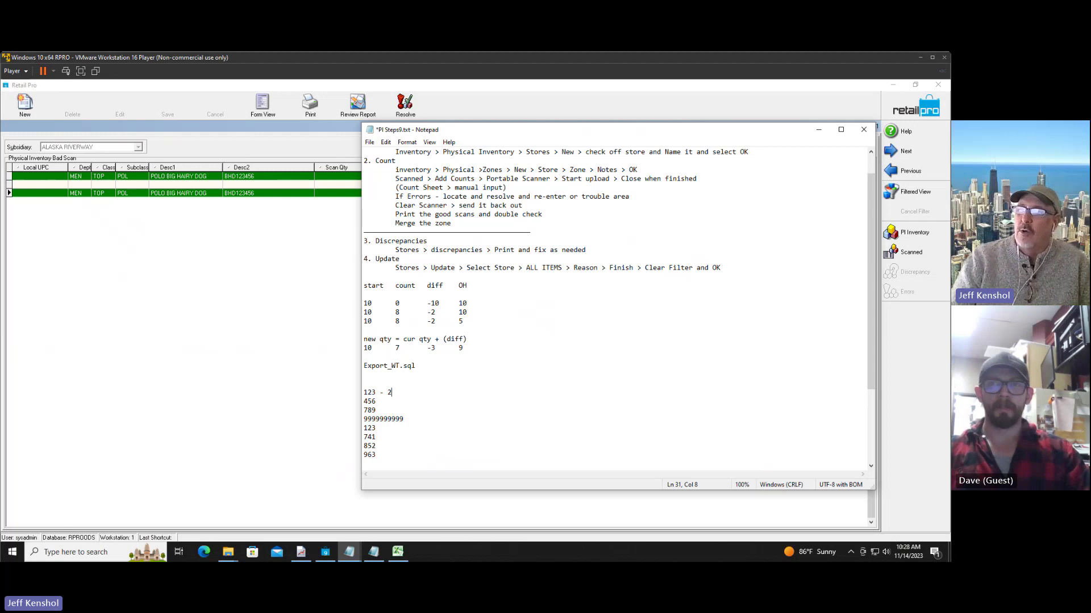
pyautogui.click(381, 428)
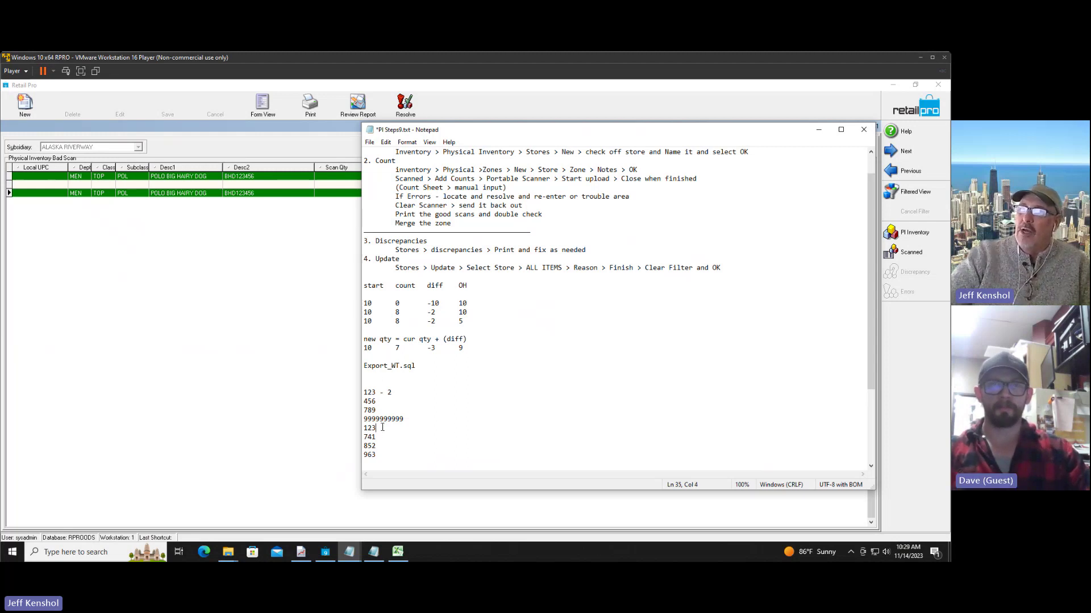
pyautogui.press('BackSpace')
pyautogui.press('BackSpace')
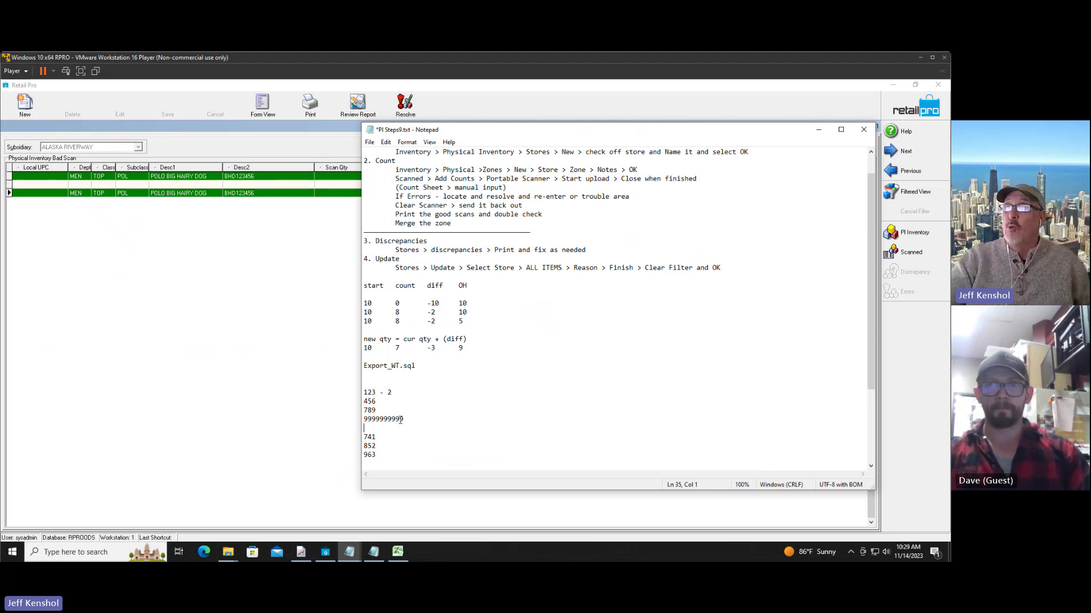
# Step: Switch back to Retail Pro and select the import ID of the 979797 bad scan
pyautogui.click(263, 238)
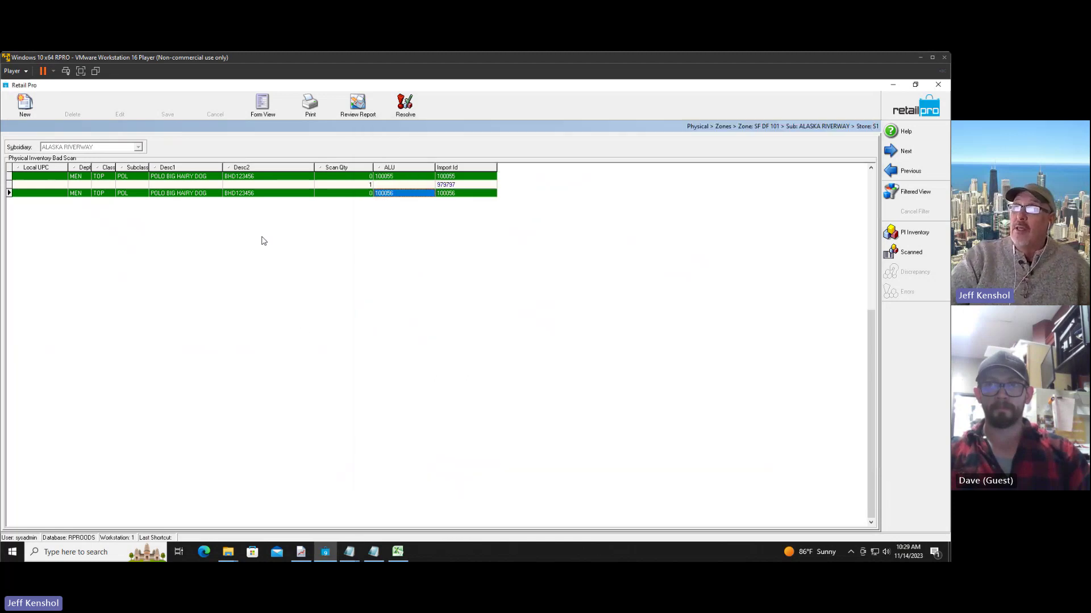
pyautogui.click(396, 185)
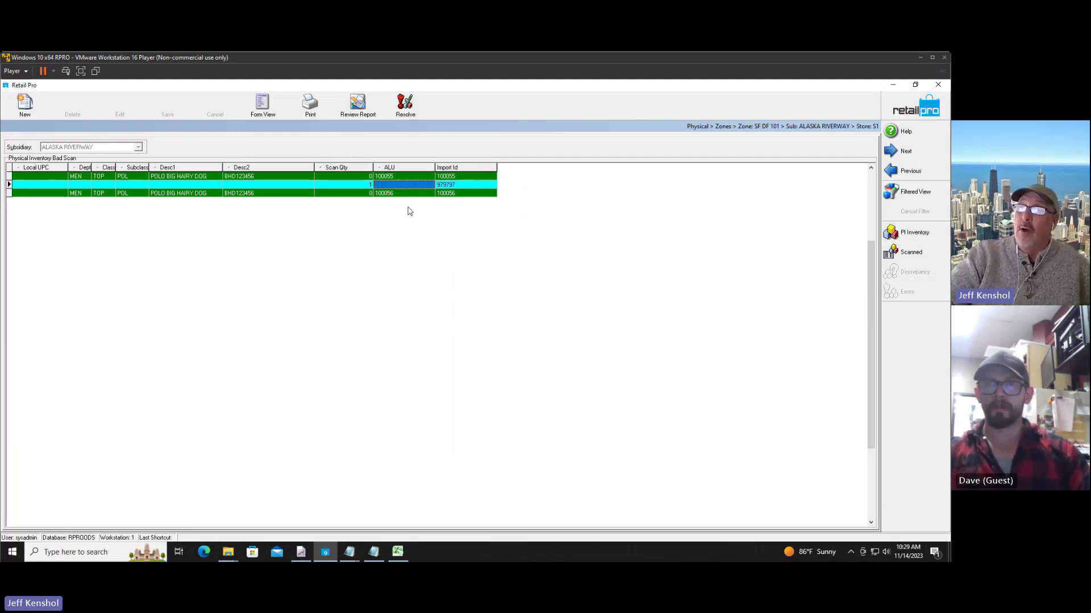
pyautogui.click(453, 185)
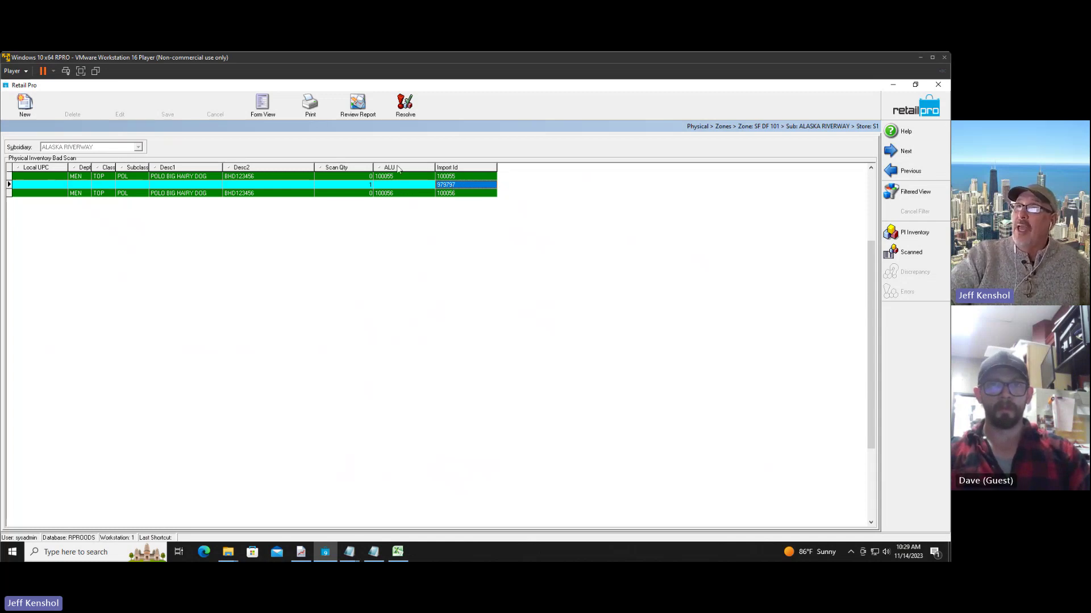
# Step: Preview the BHDV9 Zone Report for all listed records and close it without saving
pyautogui.click(310, 104)
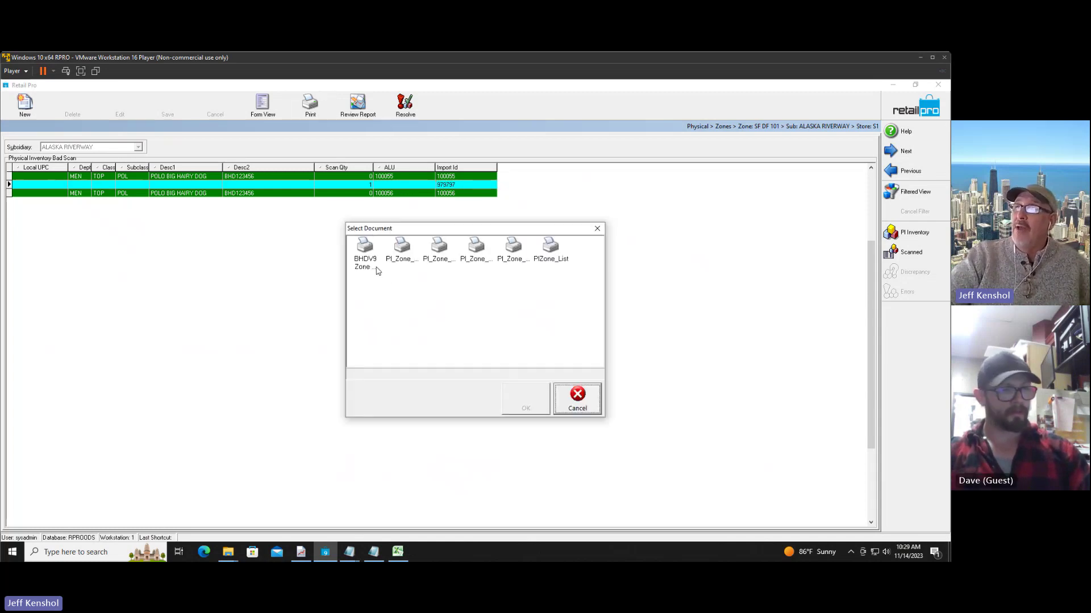
pyautogui.click(376, 268)
pyautogui.click(525, 399)
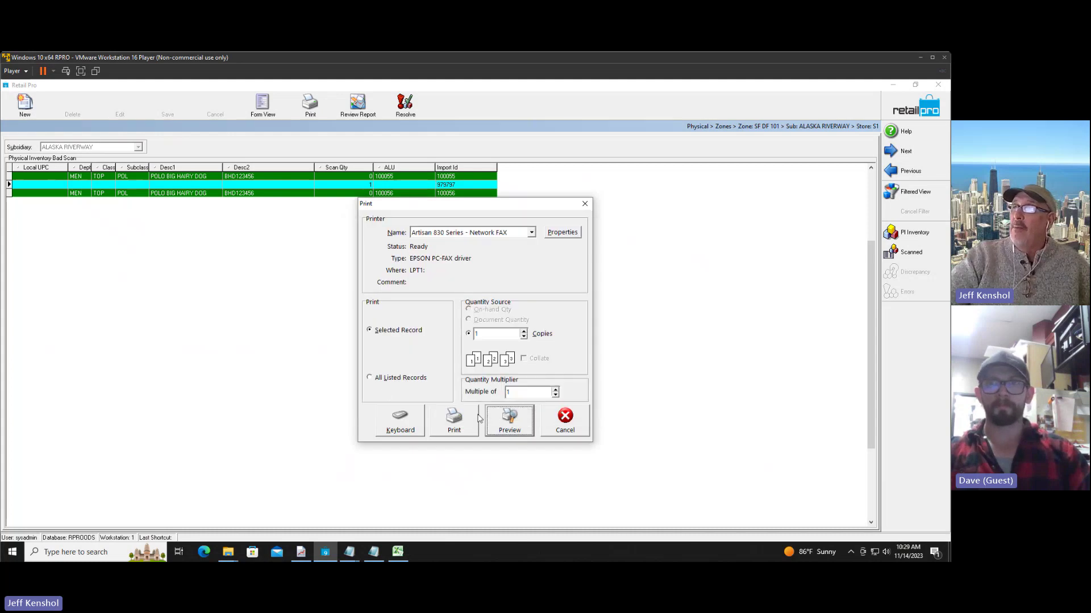
pyautogui.click(370, 377)
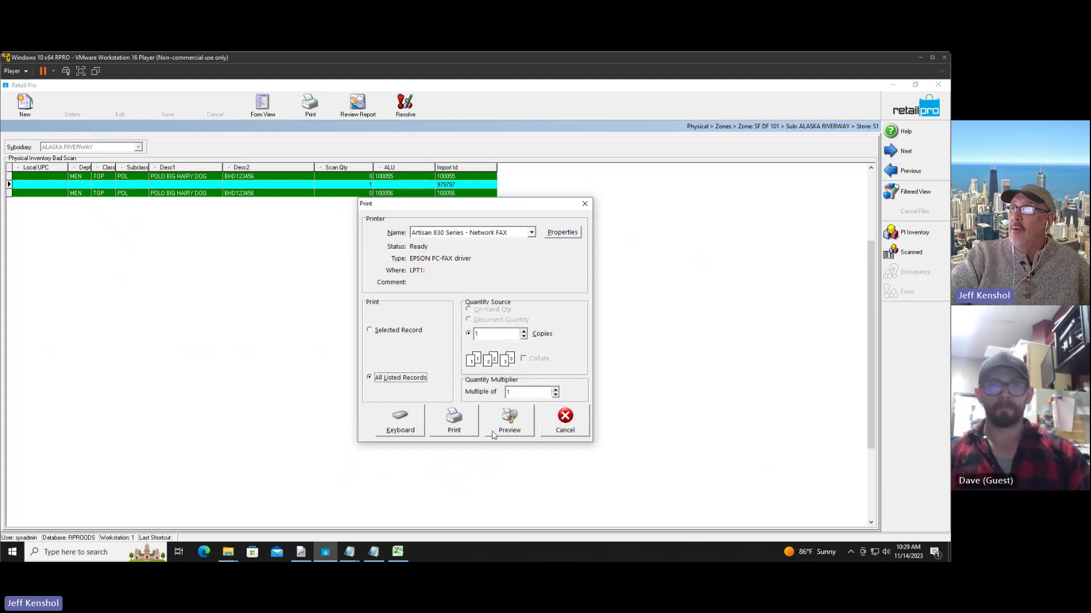
pyautogui.click(509, 421)
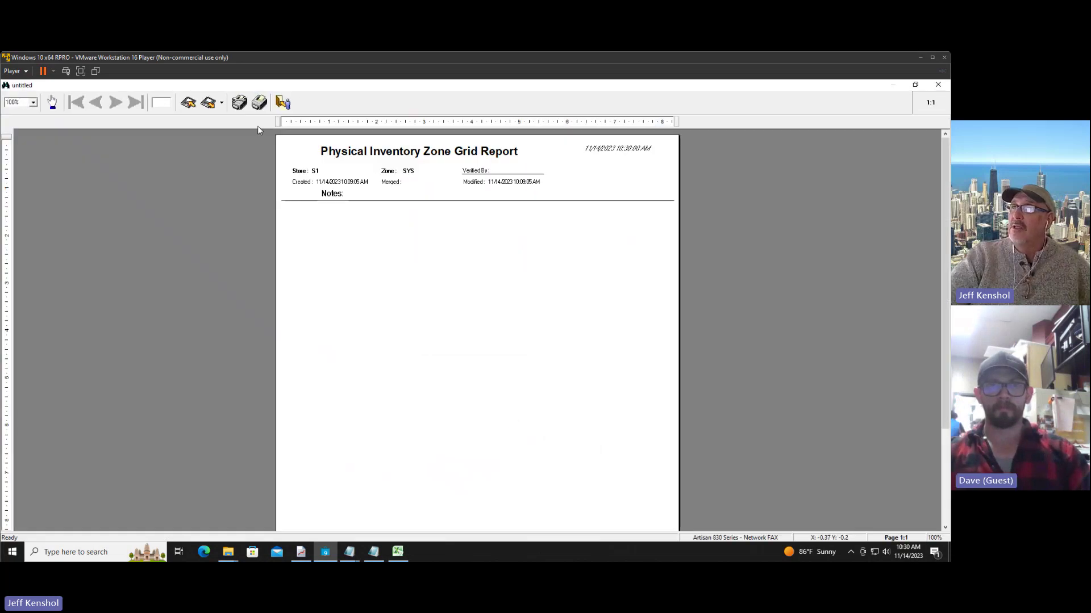
pyautogui.click(283, 103)
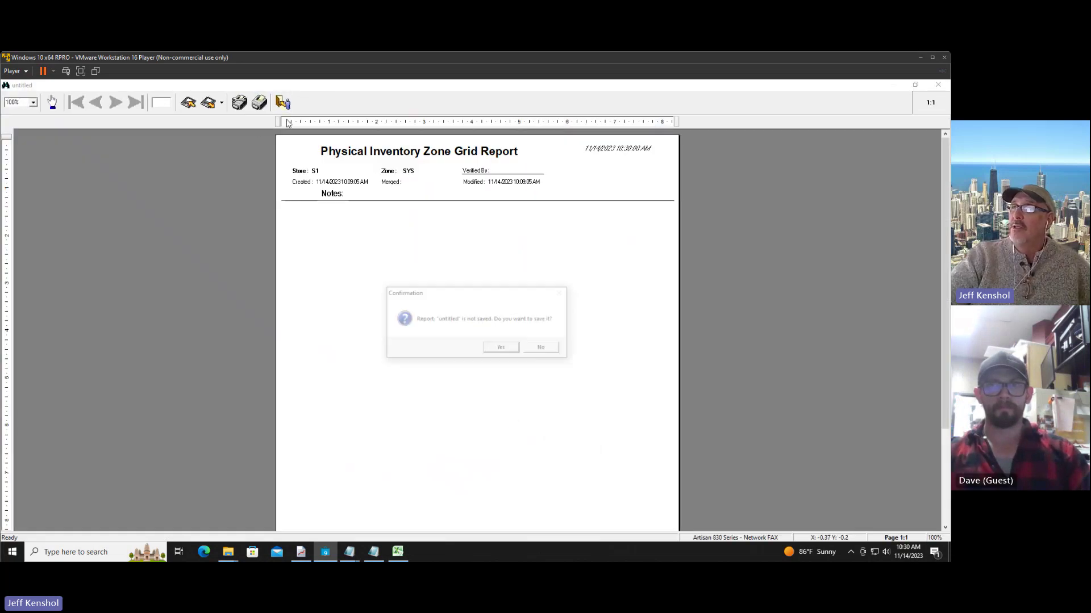
pyautogui.click(544, 349)
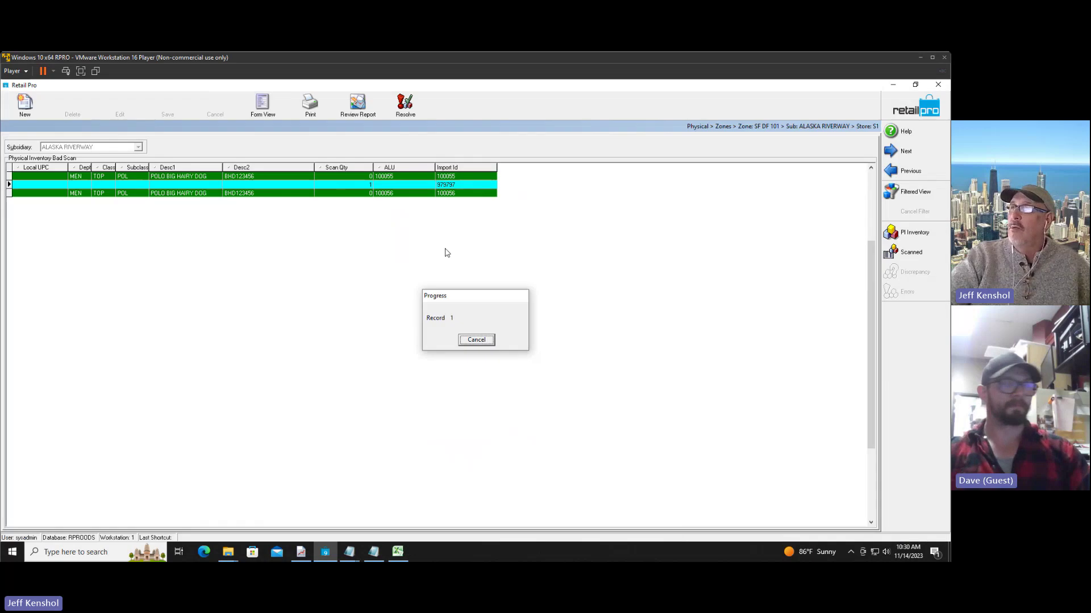
# Step: Preview the BHDV9 Zone Report for only the selected zone record, review its bad and good scans, and close it without saving
pyautogui.click(312, 103)
pyautogui.click(371, 275)
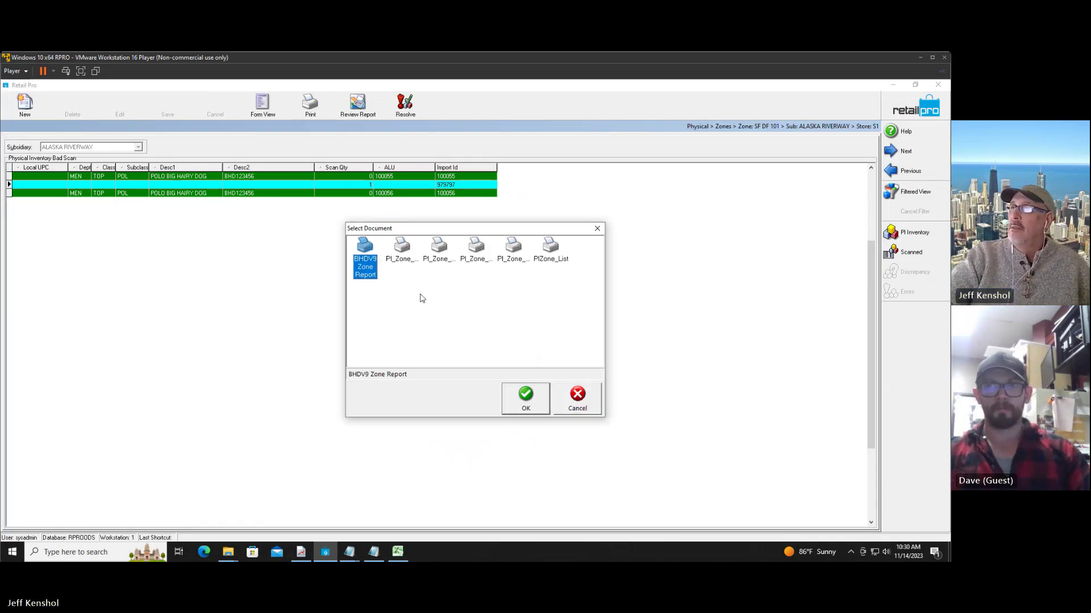
pyautogui.click(508, 397)
pyautogui.click(508, 425)
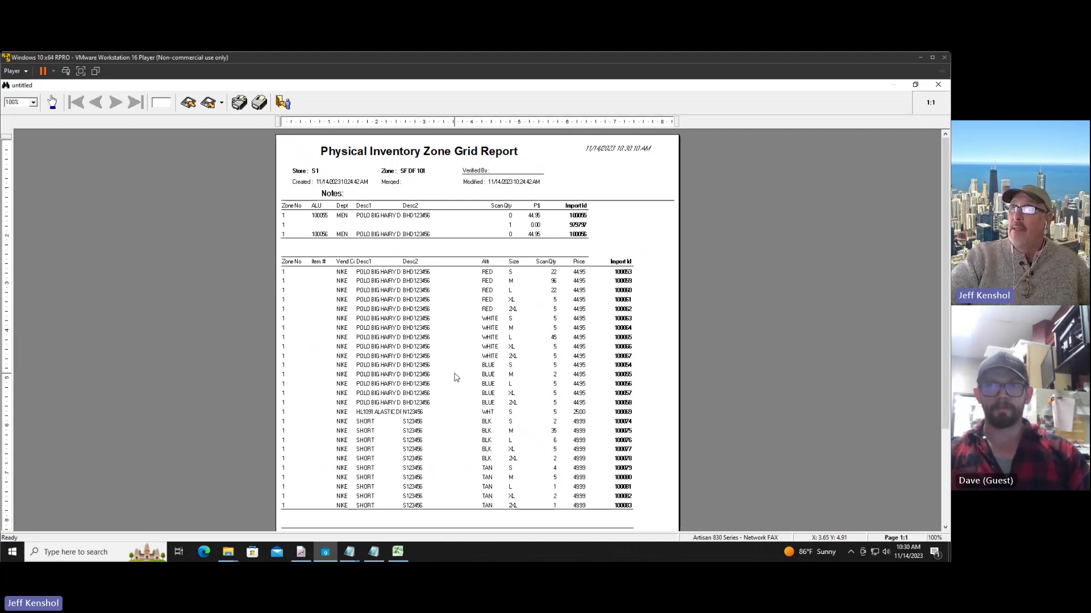
pyautogui.click(283, 102)
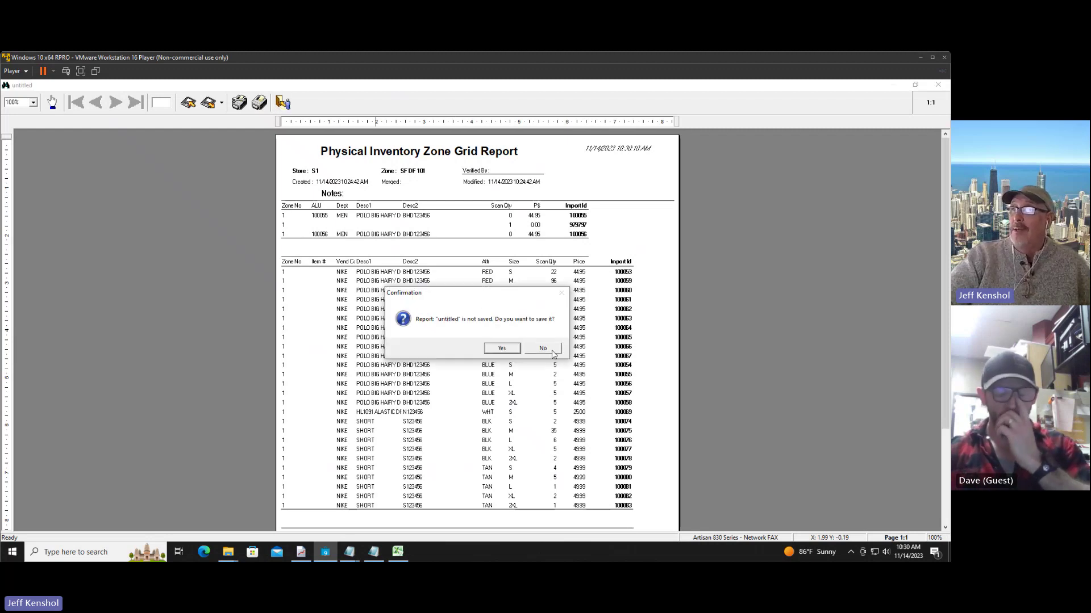
pyautogui.click(550, 349)
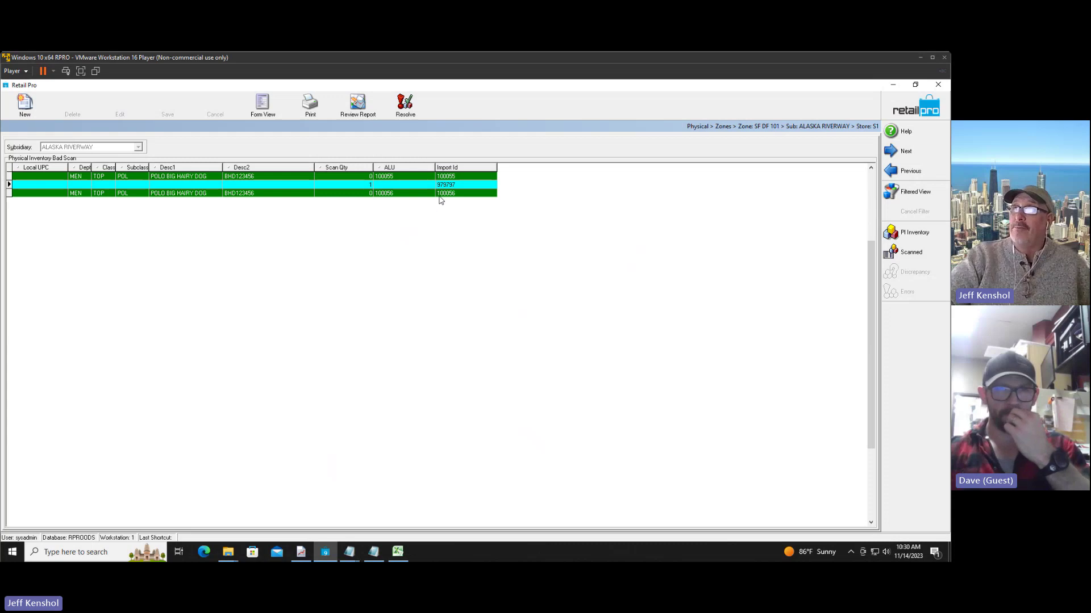
# Step: Try to change the 979797 bad scan's import ID to 100055, and cancel the edit
pyautogui.click(449, 185)
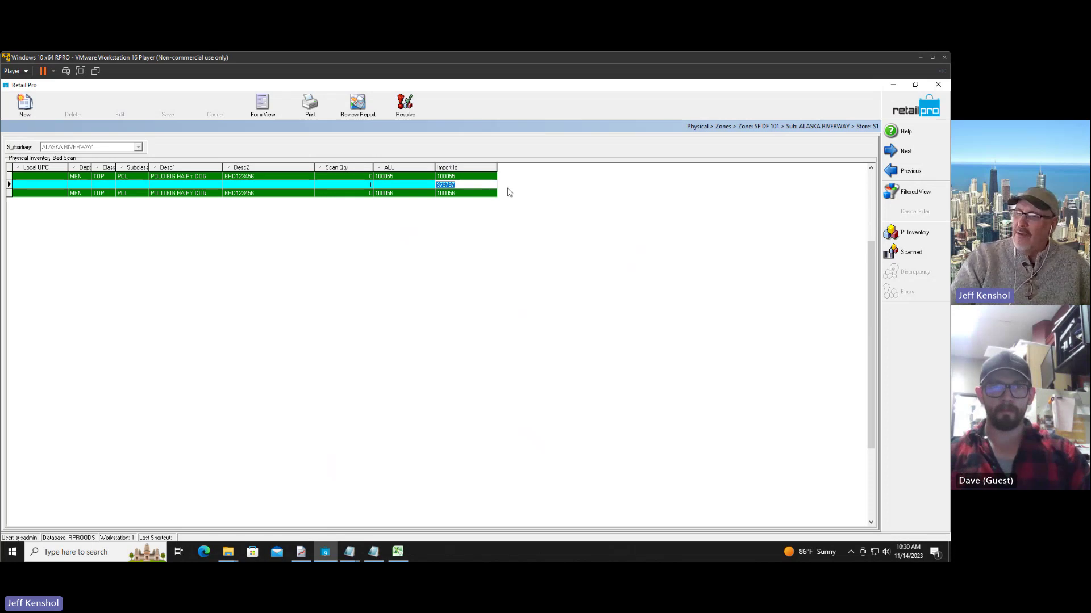
pyautogui.write('100055')
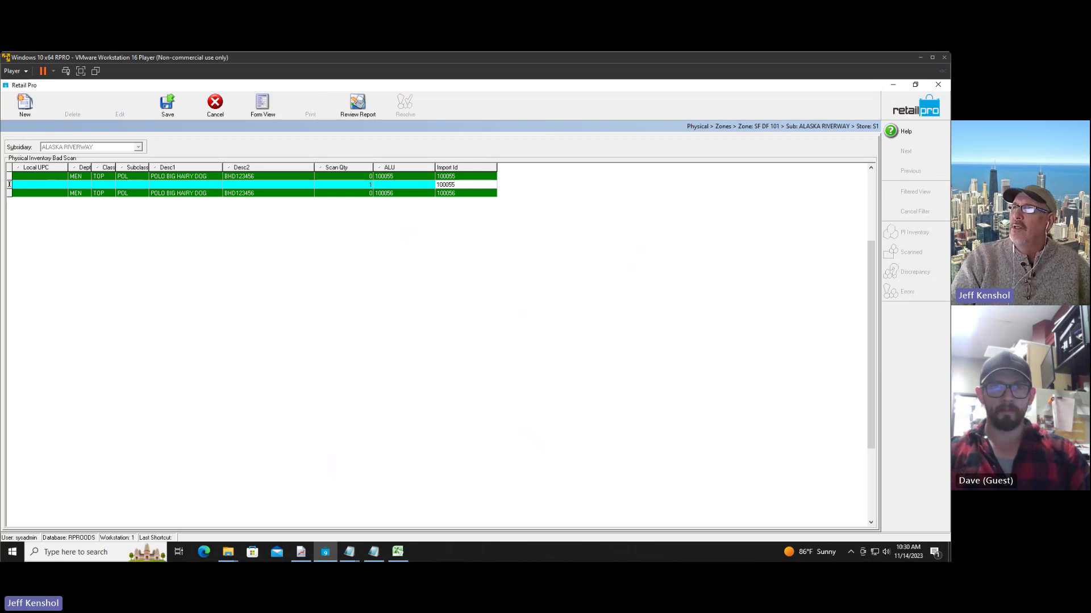
pyautogui.press('Return')
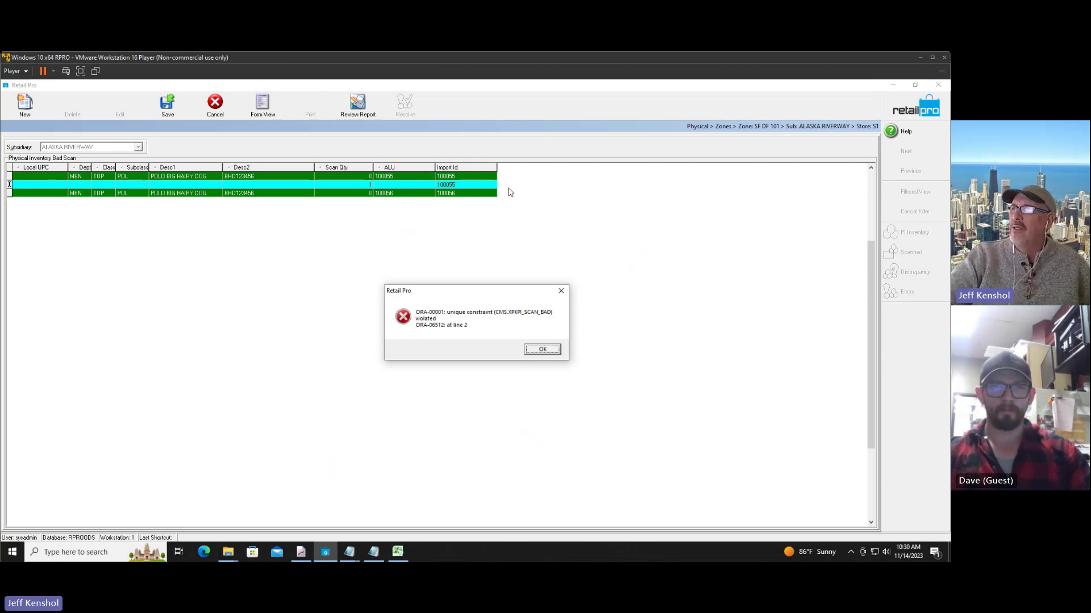
pyautogui.click(543, 350)
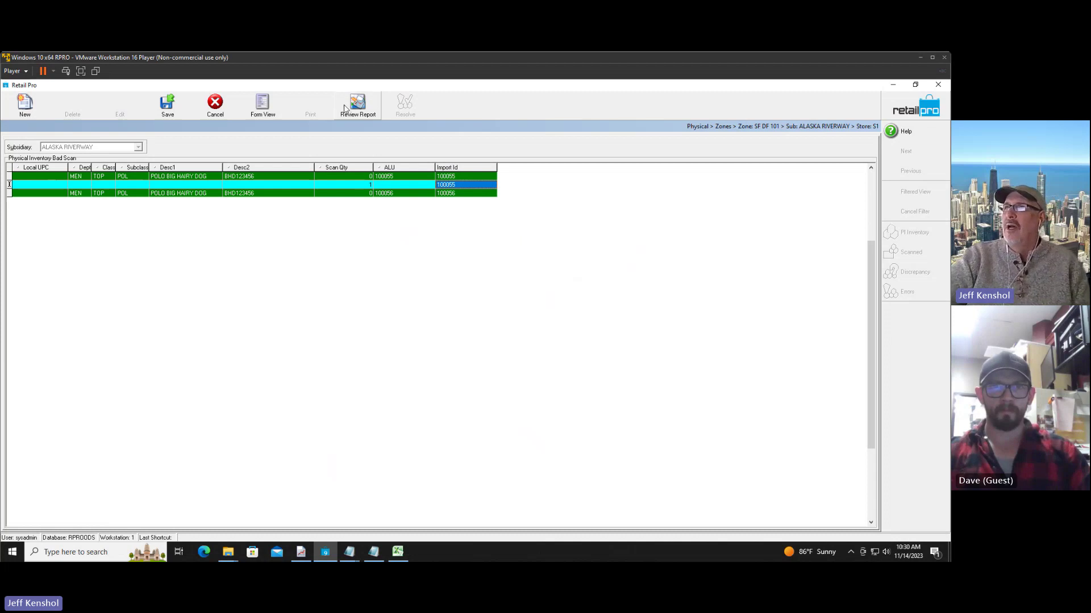
pyautogui.click(205, 110)
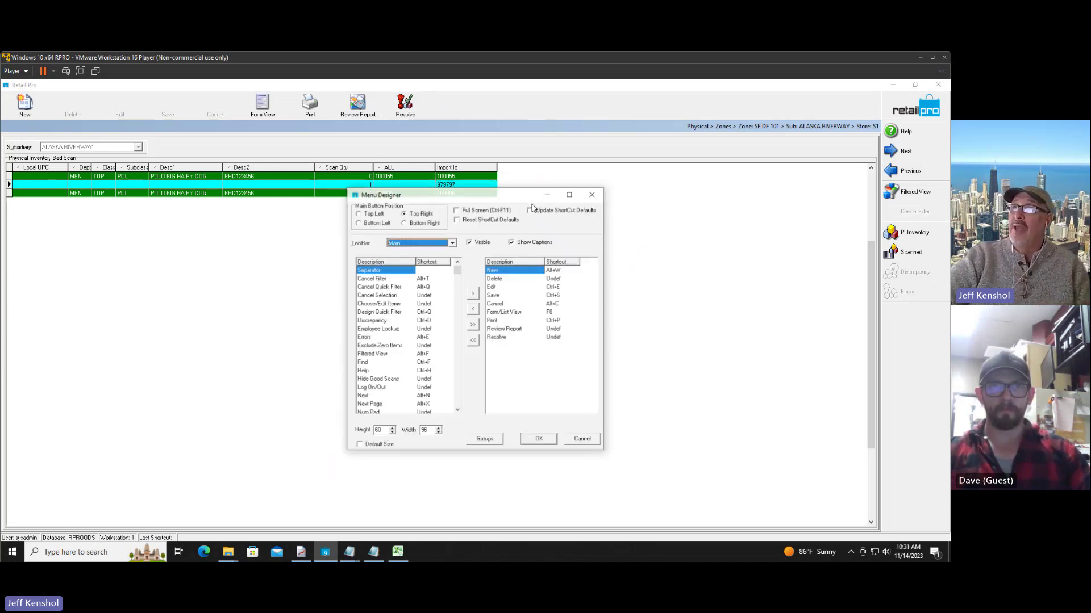
# Step: Add the Exclude Zero Items command to the main toolbar in the Menu Designer
pyautogui.click(499, 339)
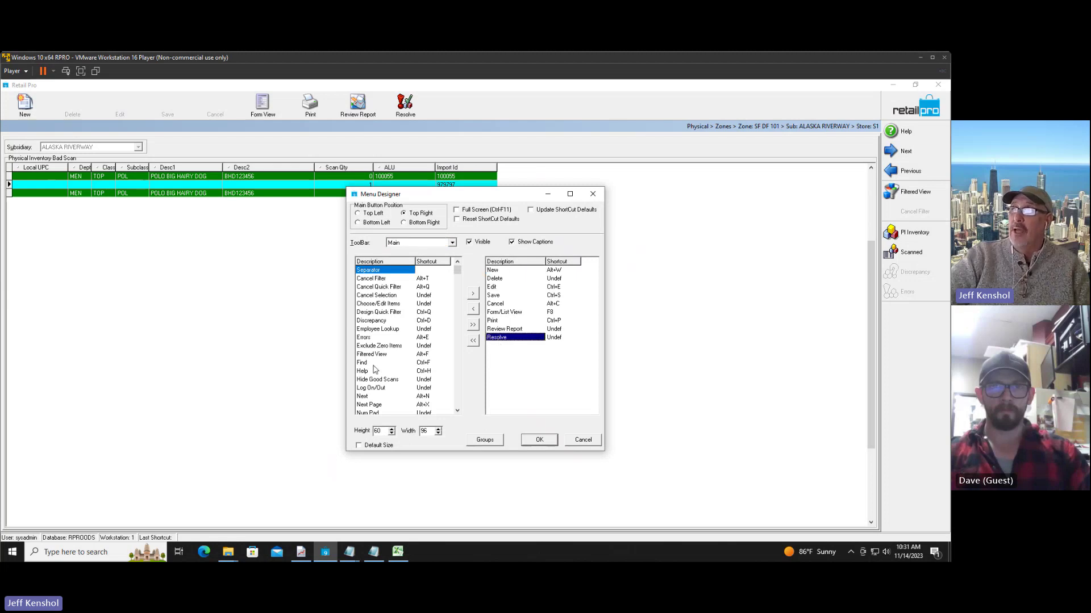
pyautogui.click(377, 346)
pyautogui.doubleClick(378, 346)
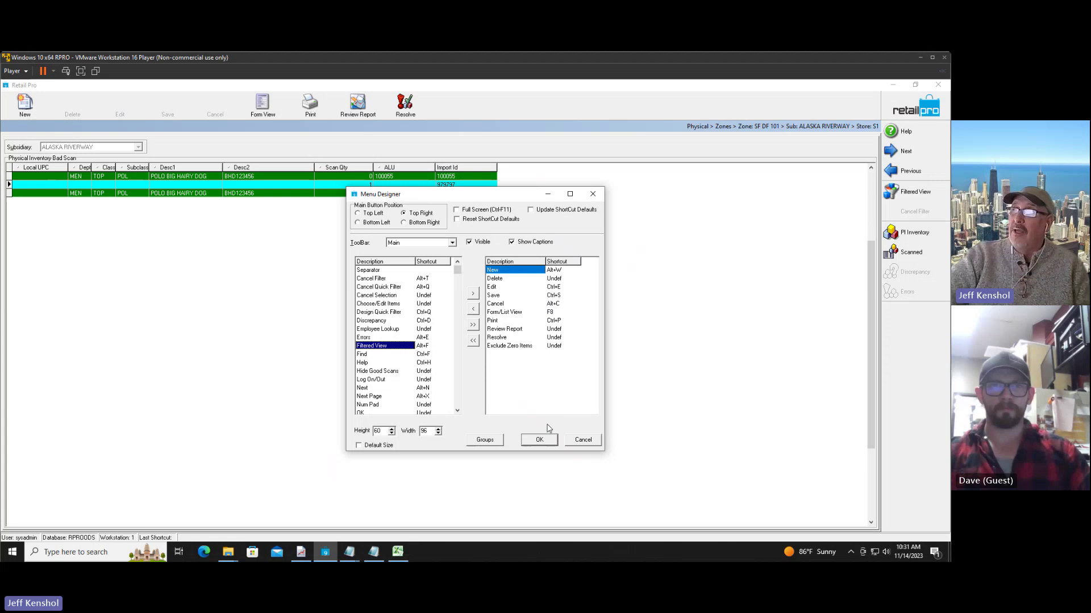
pyautogui.click(540, 441)
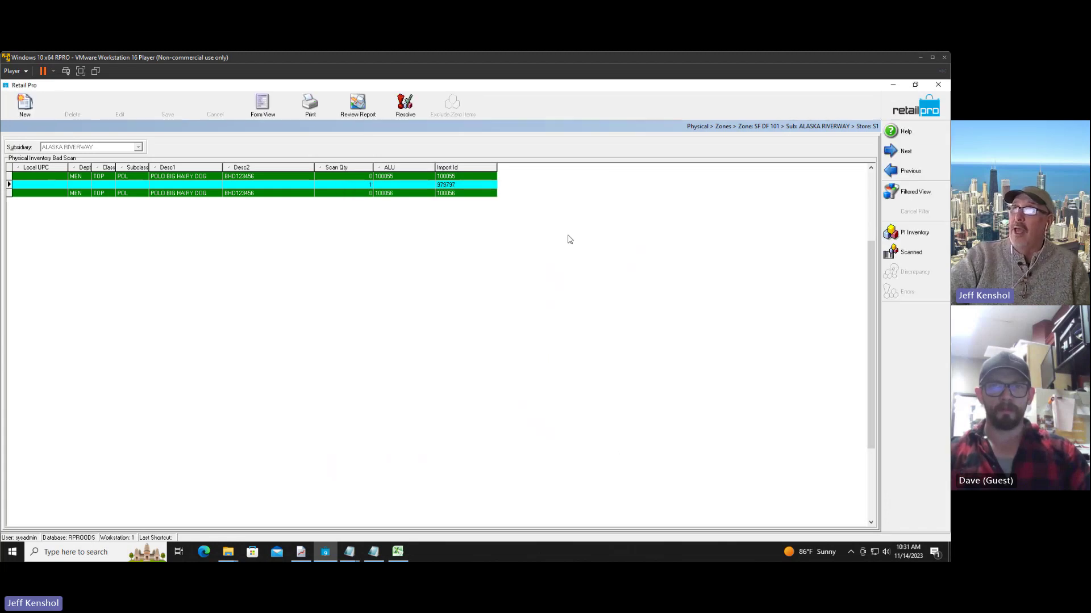
# Step: Resolve the bad scans in zone SF DF 101, confirm the operation, and return to the zone list
pyautogui.click(406, 108)
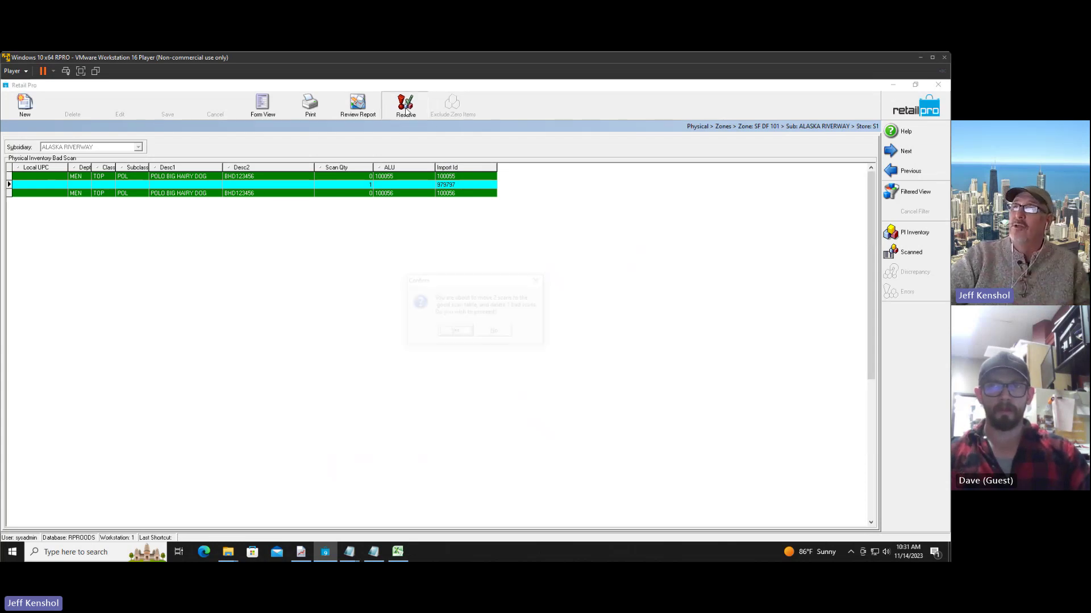
pyautogui.click(461, 338)
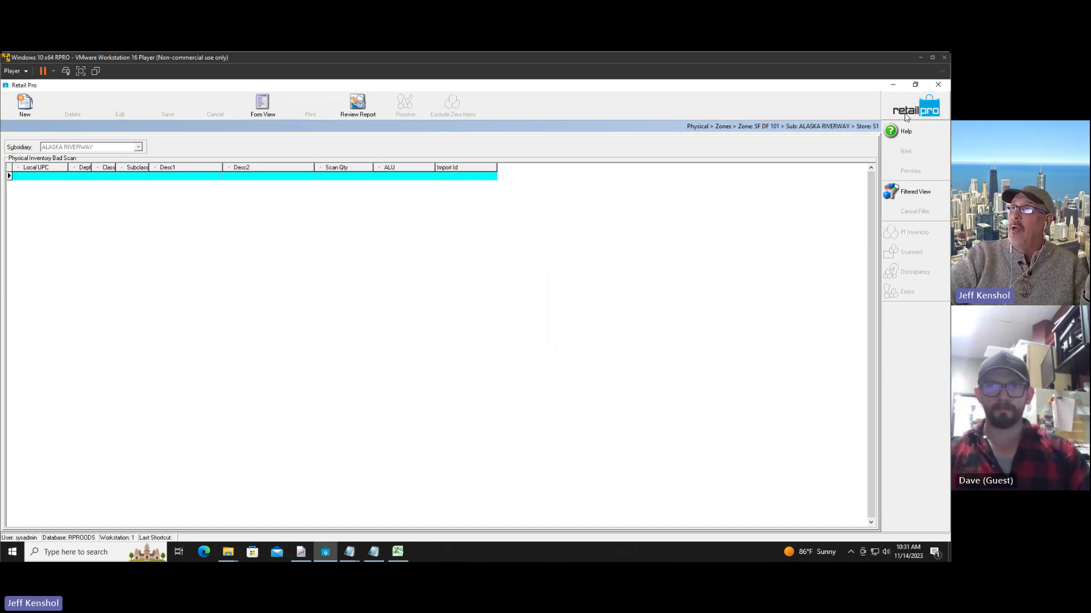
pyautogui.press('Escape')
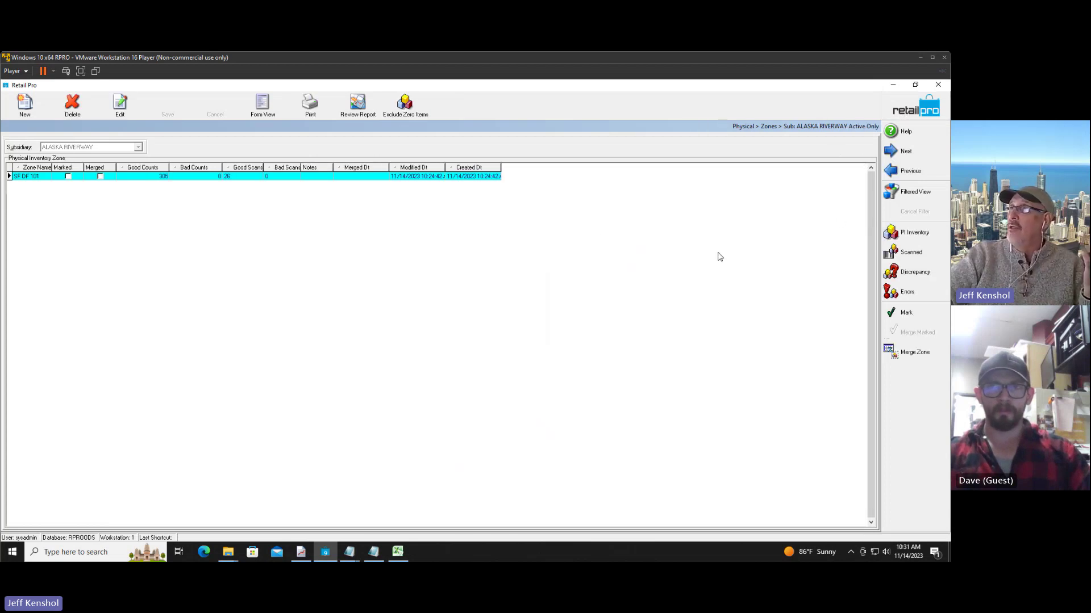
# Step: Manually add a count of 1 for item 100055 to the scanned items of zone SF DF 101
pyautogui.click(914, 253)
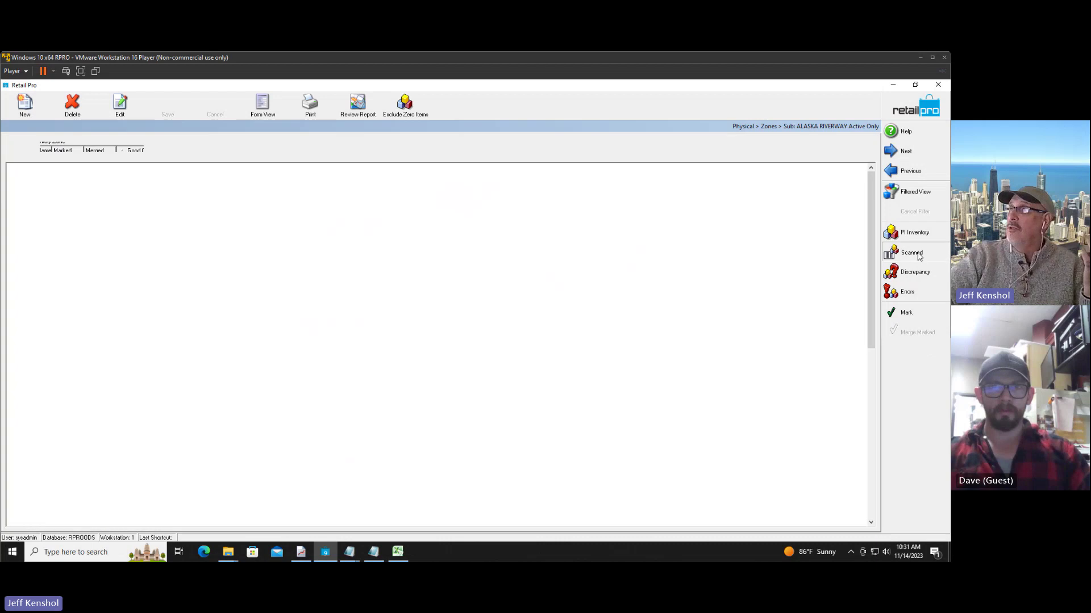
pyautogui.click(914, 314)
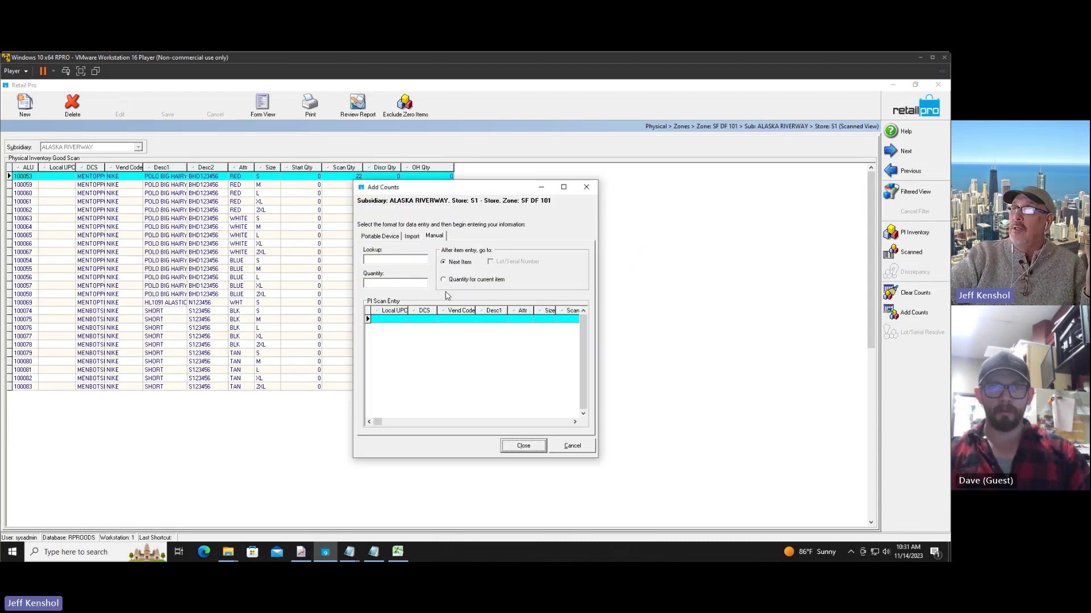
pyautogui.click(405, 259)
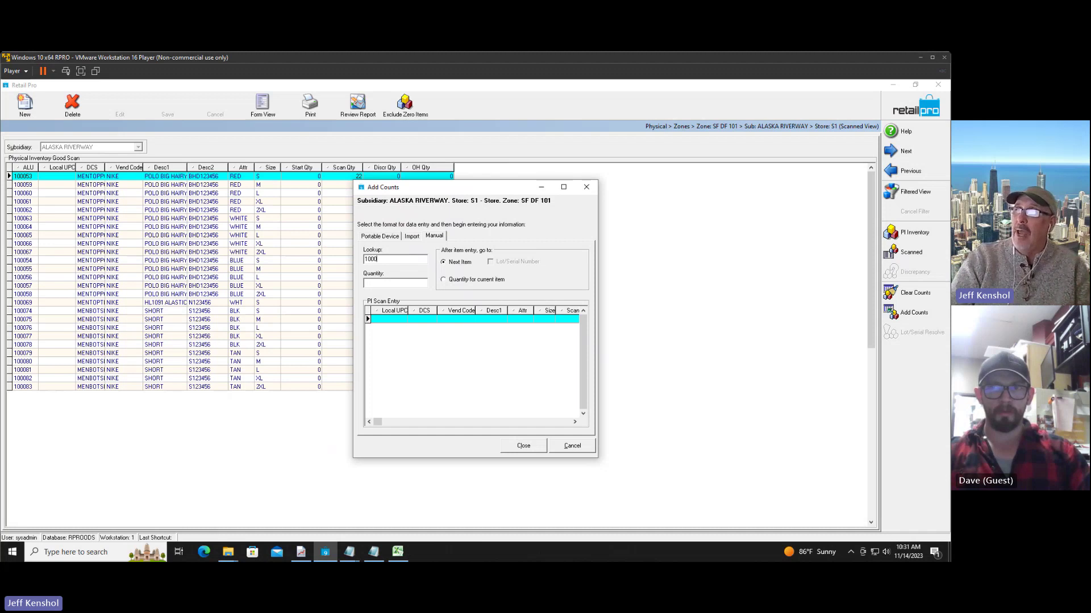
pyautogui.write('100055')
pyautogui.press('Return')
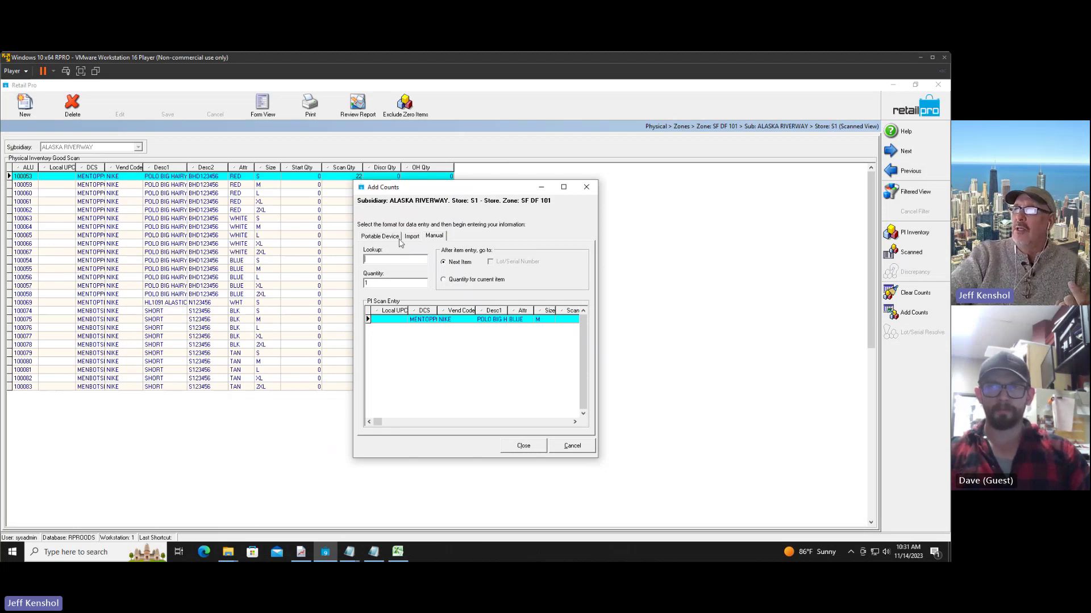
pyautogui.moveTo(420, 189); pyautogui.dragTo(221, 283)
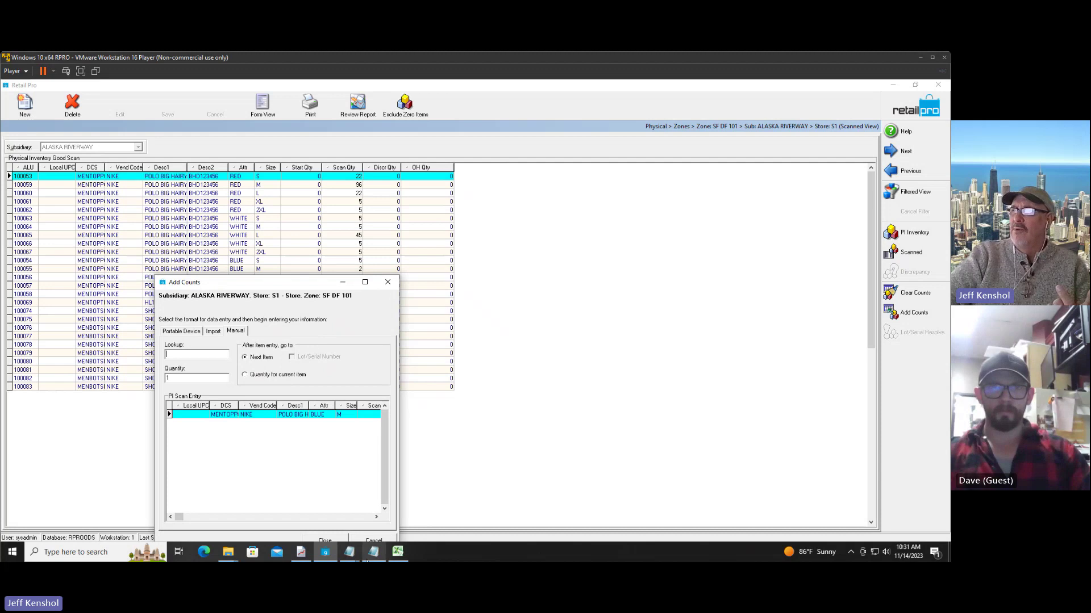
pyautogui.click(333, 542)
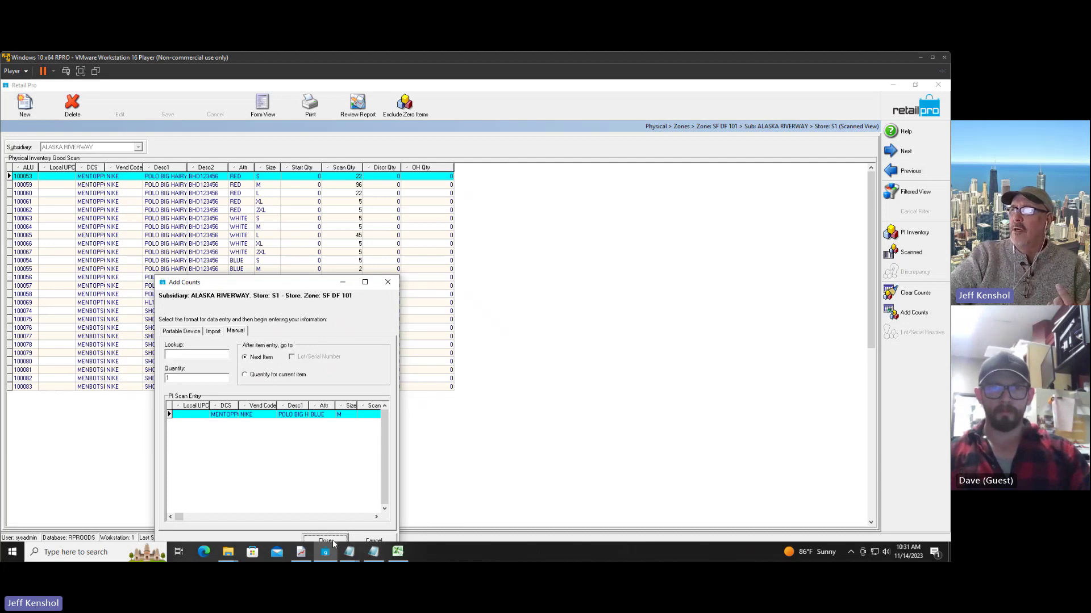
# Step: Check item 100055's scan quantity and the bad scan list of zone SF DF 101
pyautogui.click(344, 268)
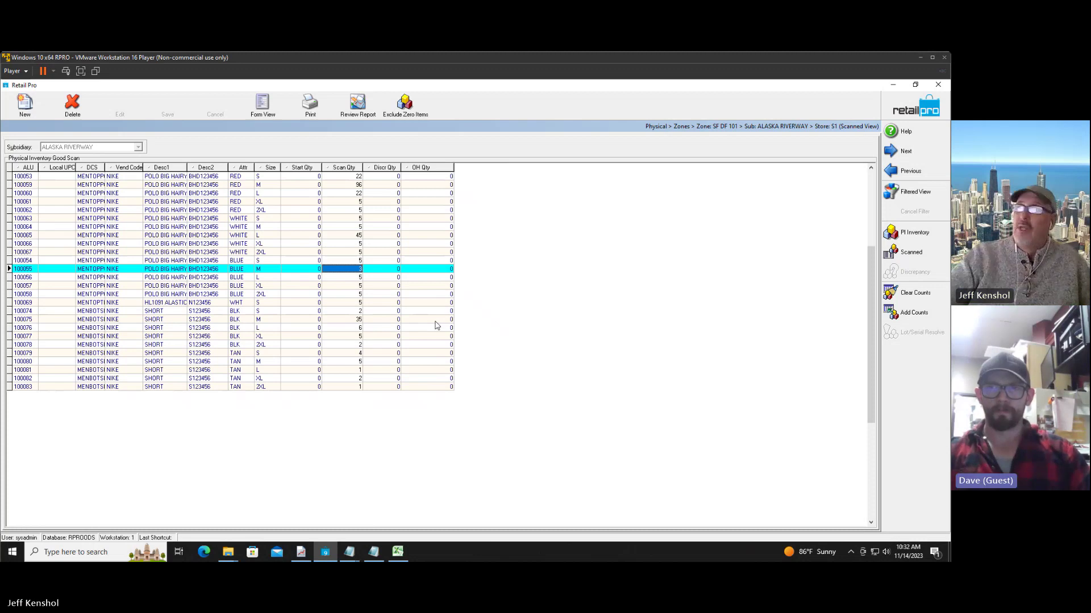
pyautogui.click(897, 114)
pyautogui.click(913, 296)
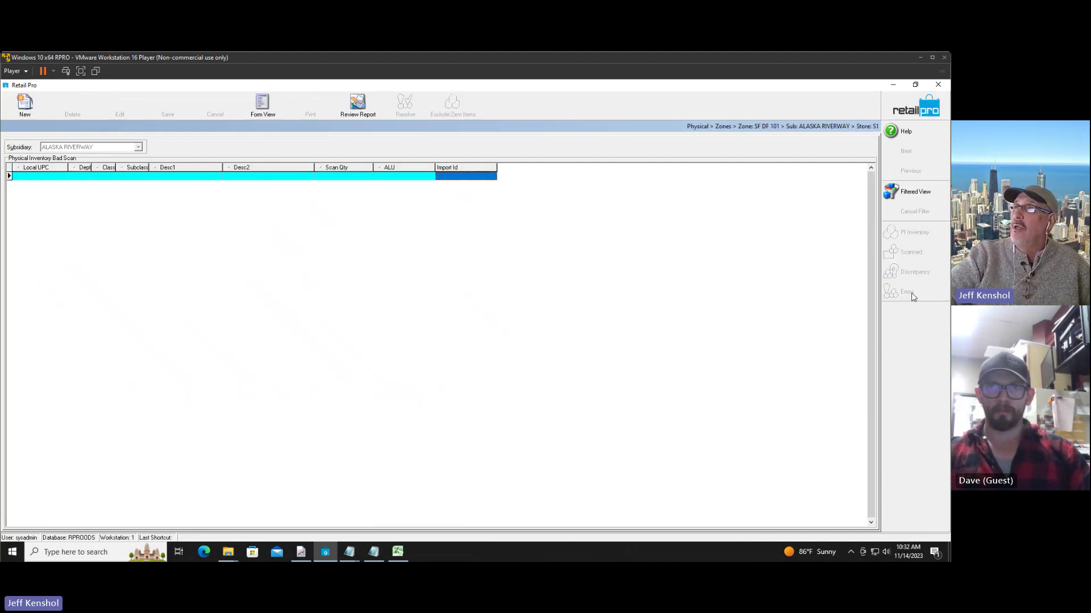
pyautogui.click(907, 110)
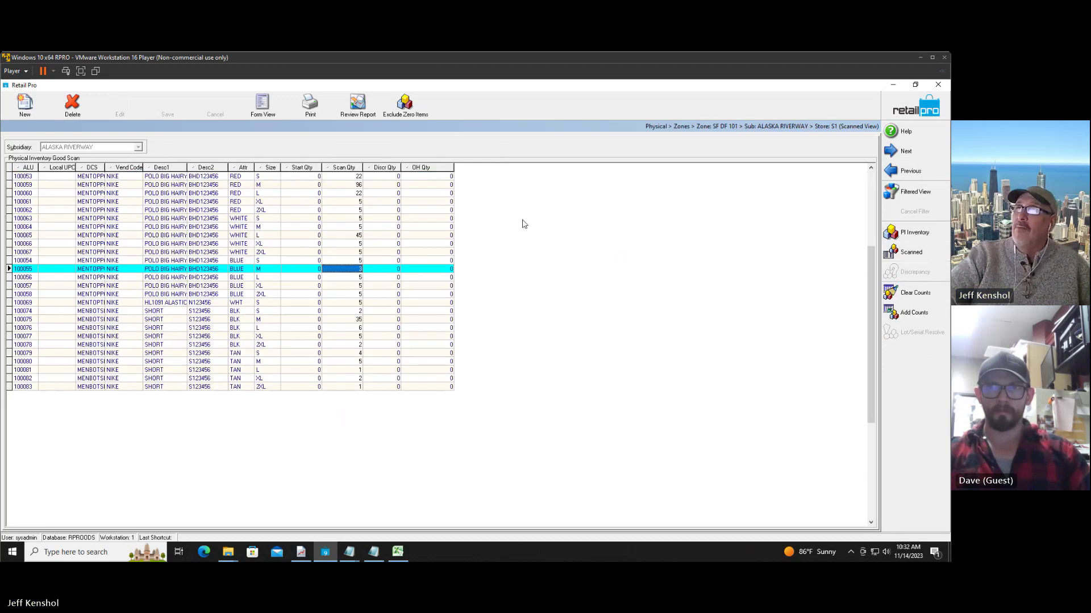
# Step: Preview the BHDV9 Zone Report for the selected record at 150% zoom, review its scan quantities, and close it without saving
pyautogui.click(310, 105)
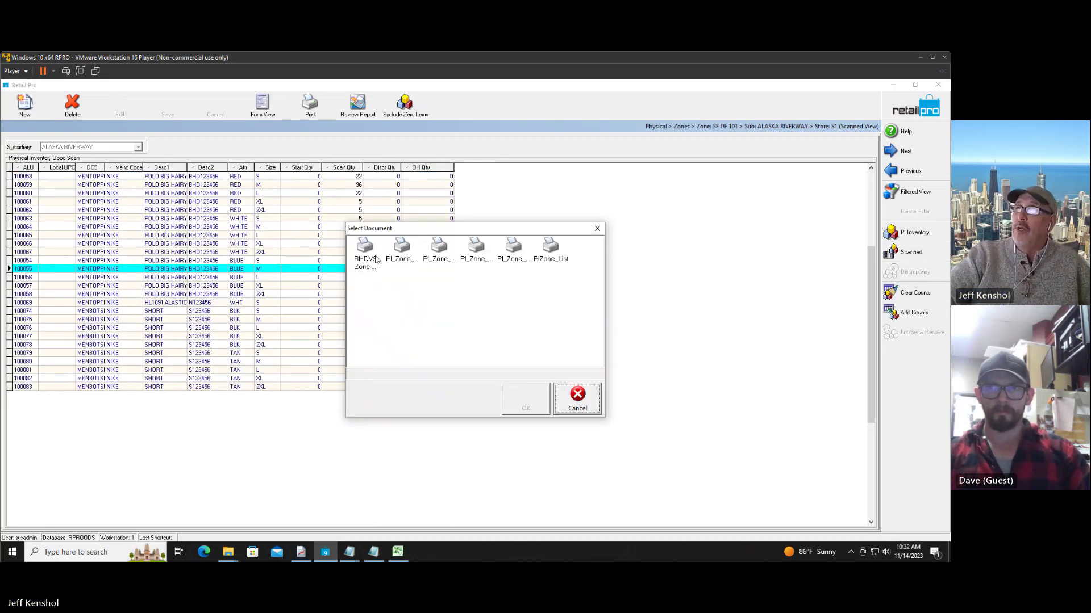
pyautogui.click(376, 260)
pyautogui.click(518, 410)
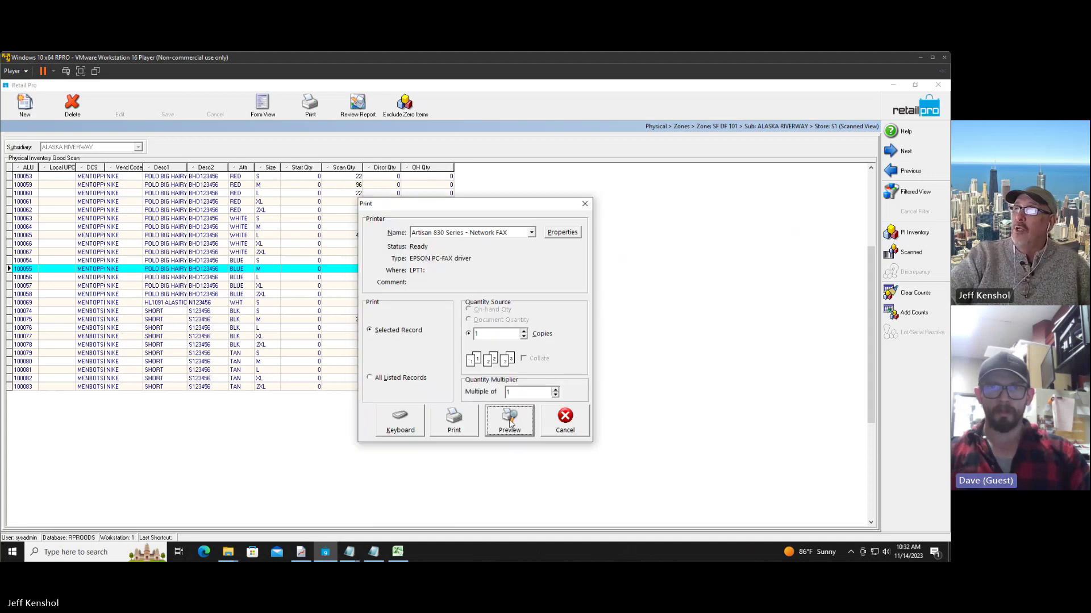
pyautogui.click(517, 414)
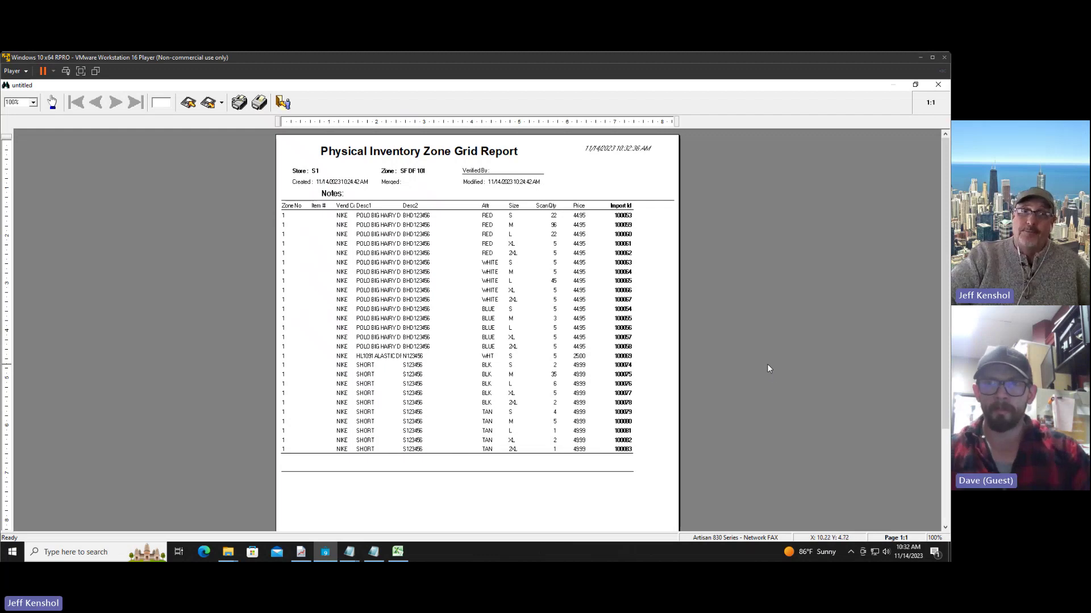
pyautogui.click(33, 103)
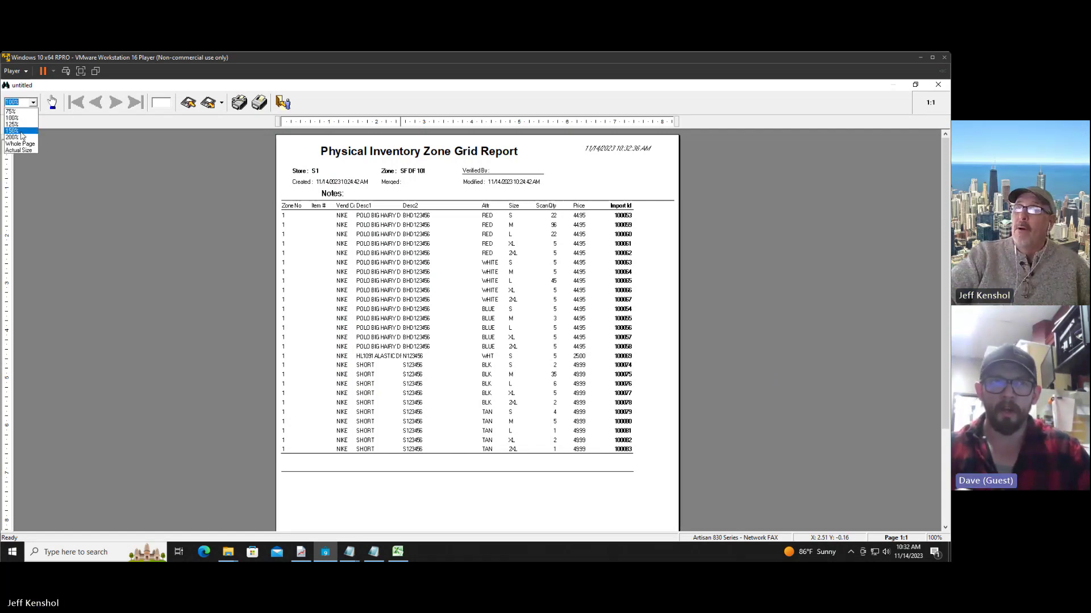
pyautogui.click(21, 132)
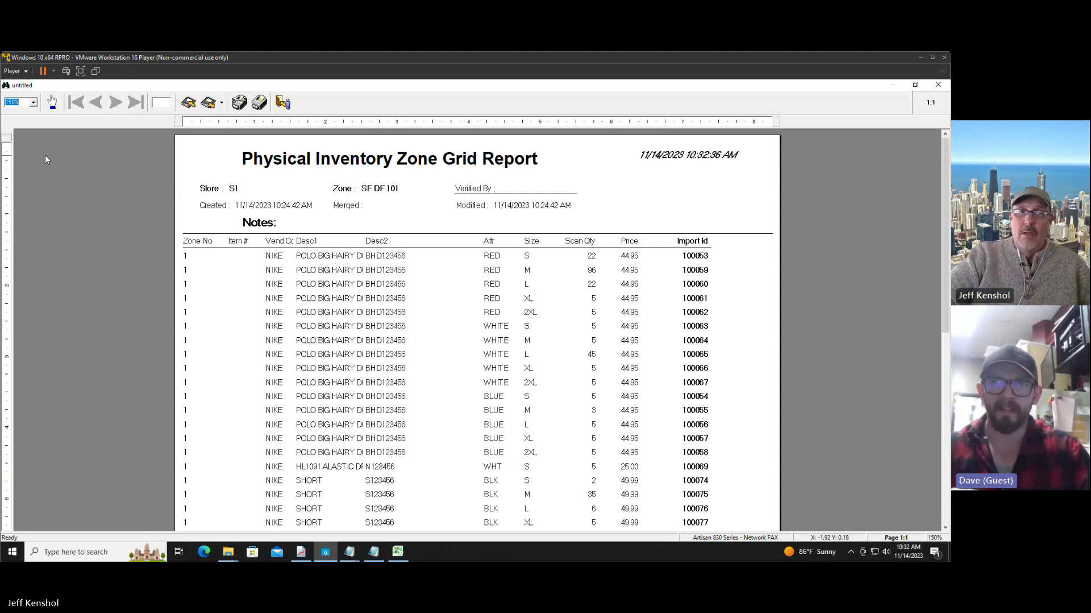
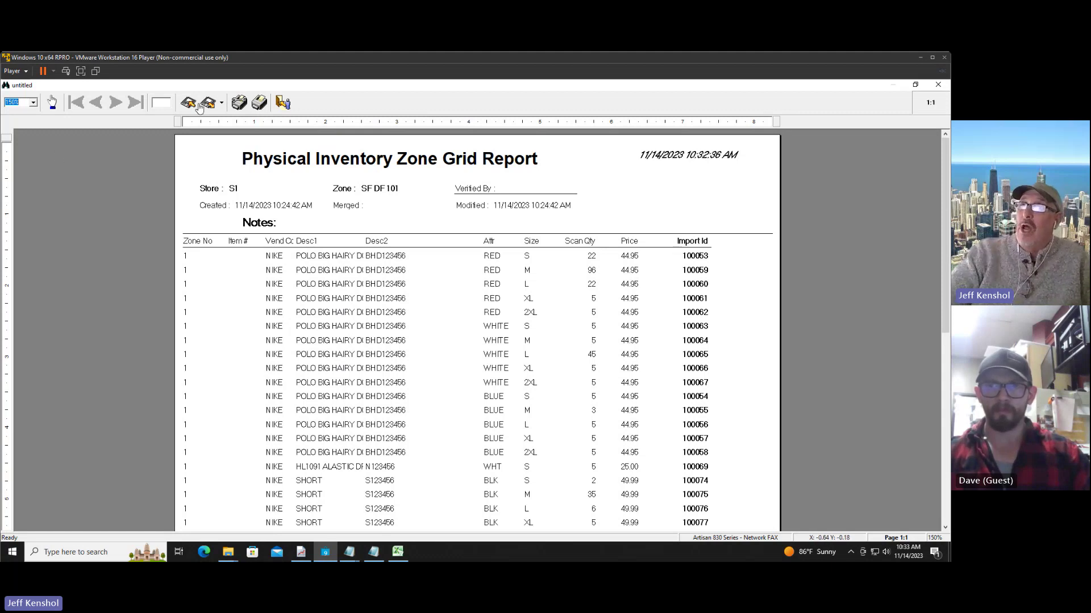
pyautogui.click(283, 102)
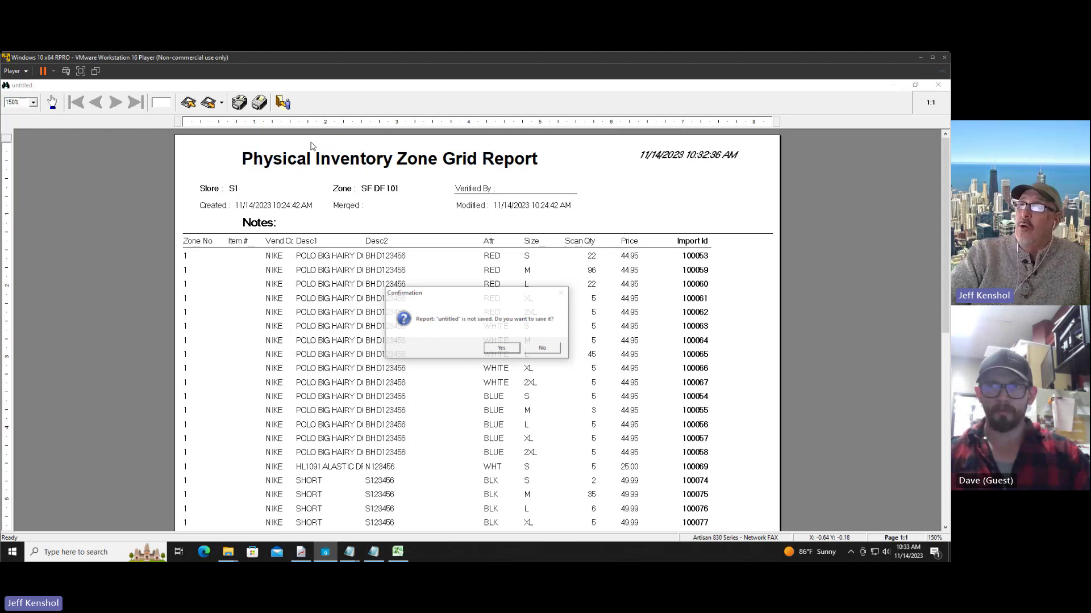
pyautogui.click(544, 349)
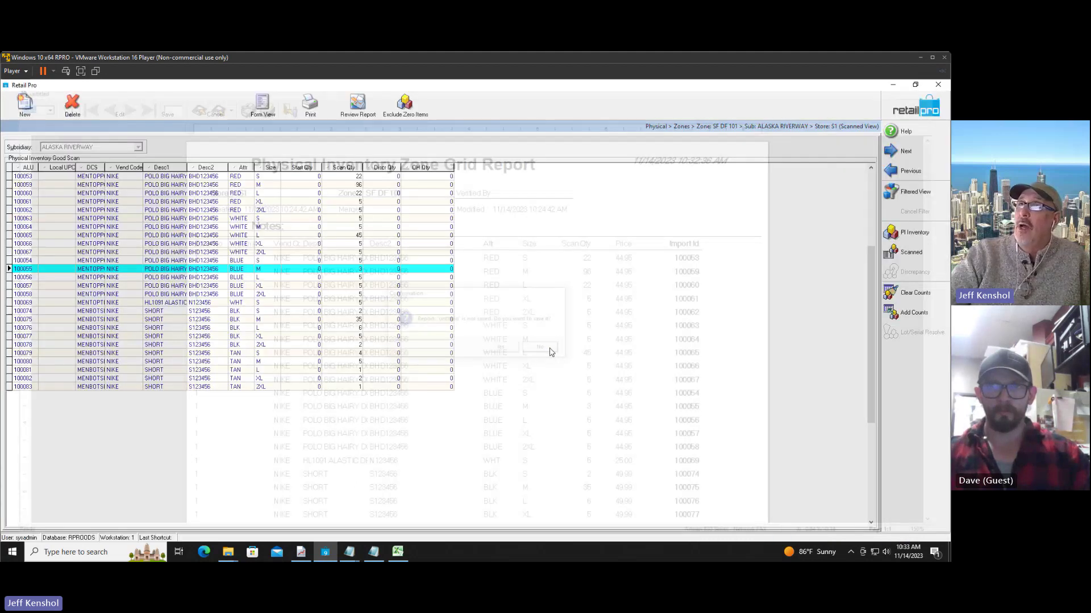
# Step: Request deletion of zone SF DF 101 from the zone list and decline the confirmation
pyautogui.click(903, 106)
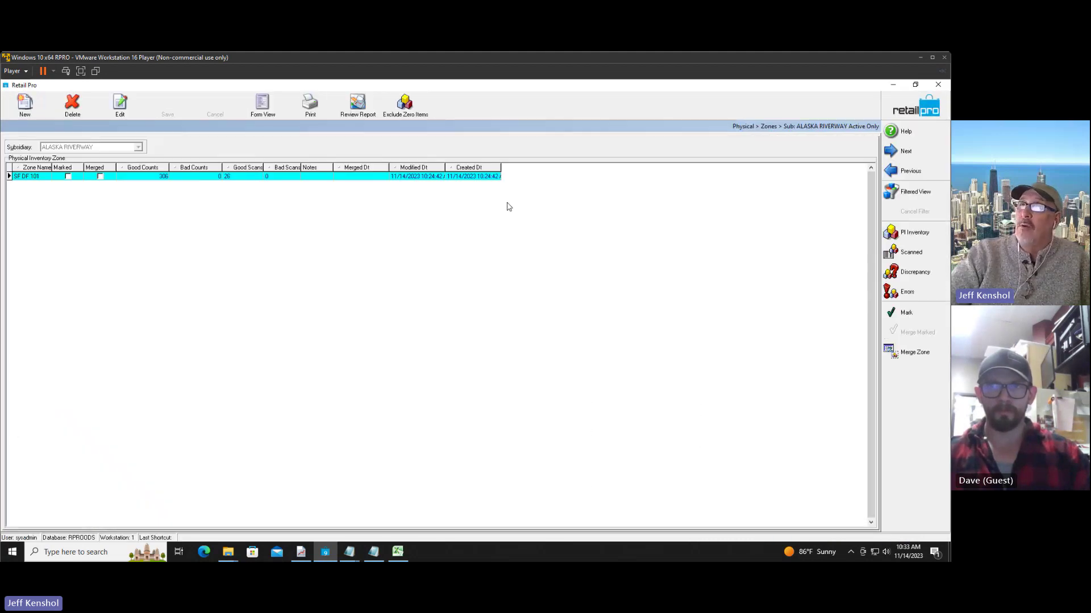
pyautogui.click(78, 109)
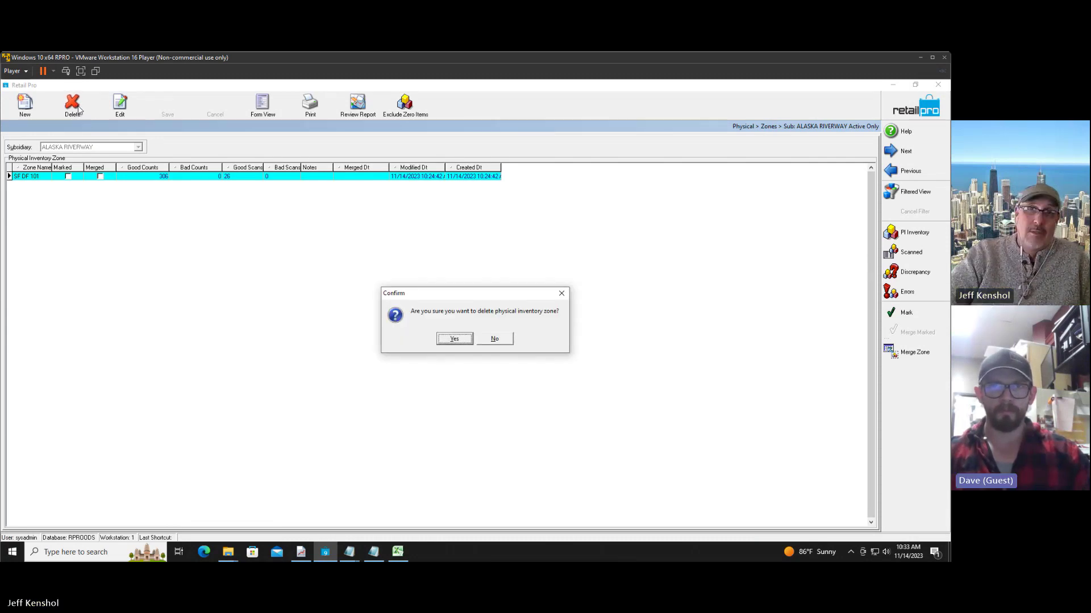
pyautogui.click(495, 339)
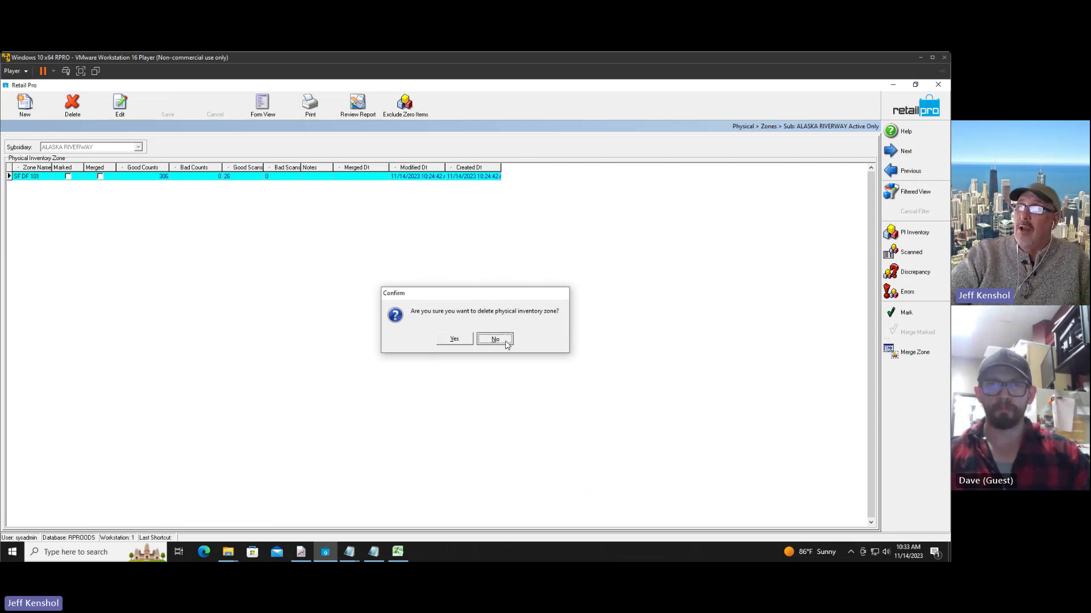
# Step: Set the scan quantity of item 100059 to 6 in the scanned items of zone SF DF 101
pyautogui.click(166, 177)
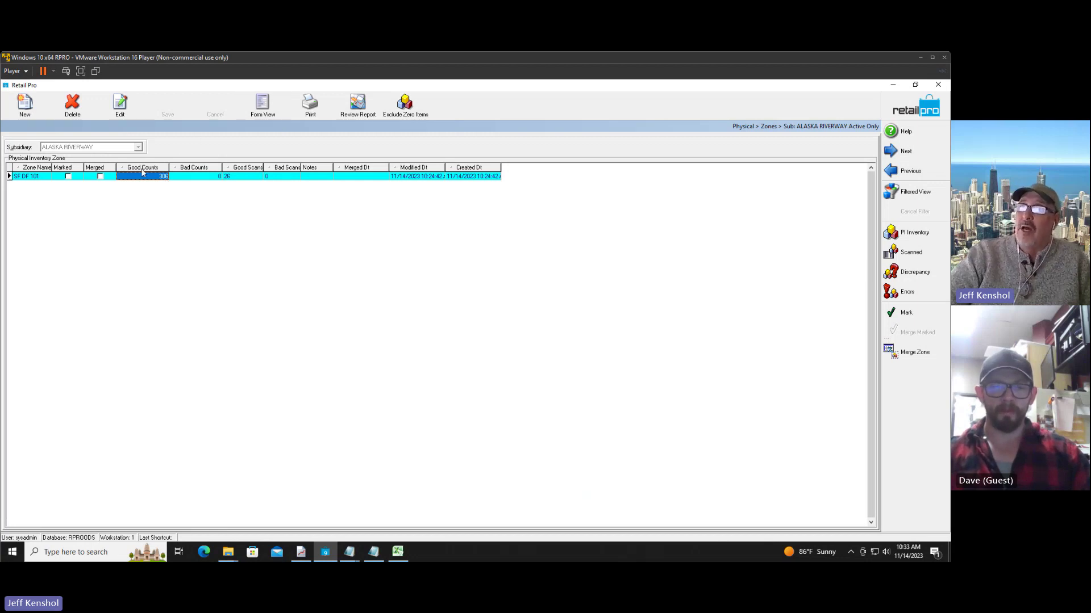
pyautogui.click(906, 253)
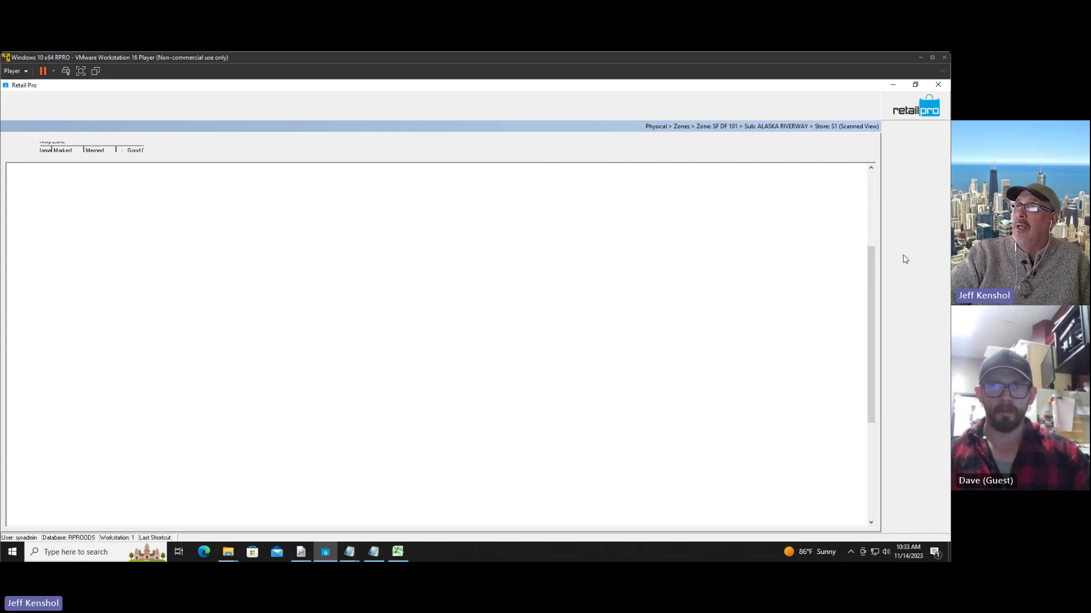
pyautogui.click(360, 185)
pyautogui.click(360, 185)
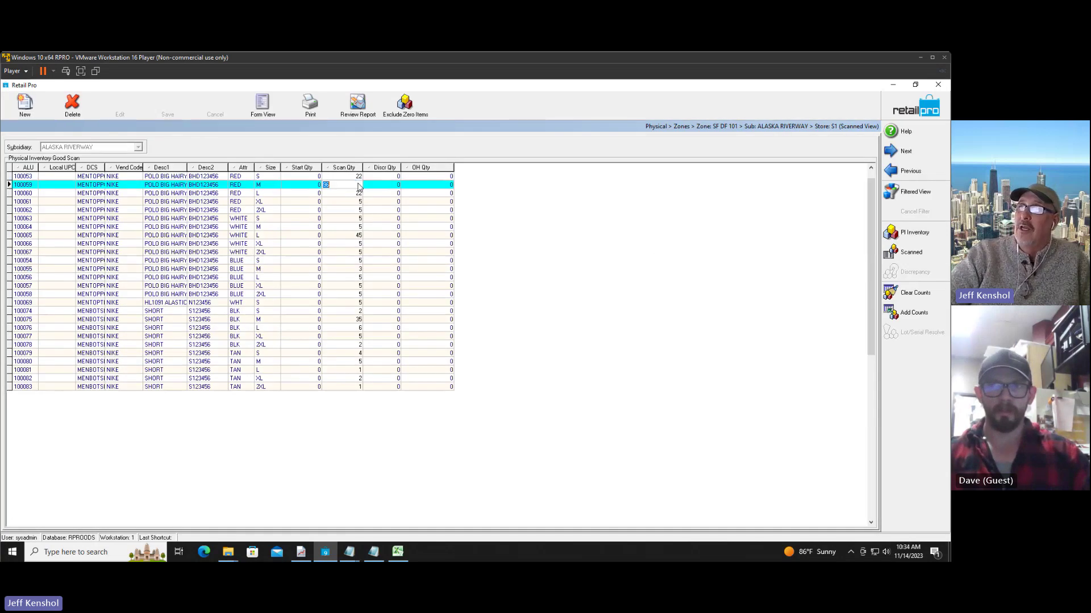
pyautogui.write('6')
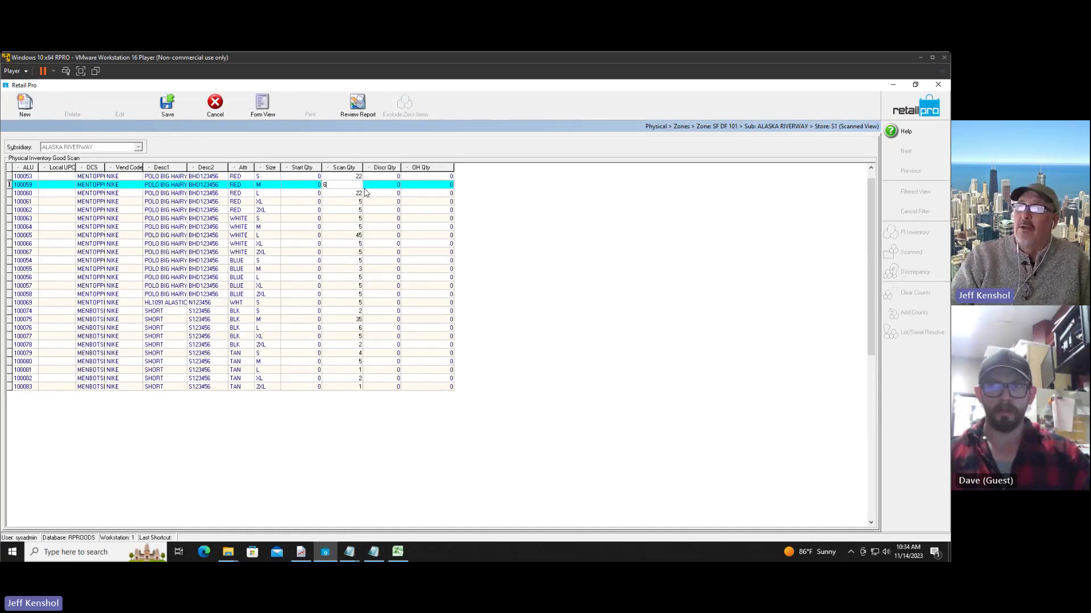
pyautogui.press('Tab')
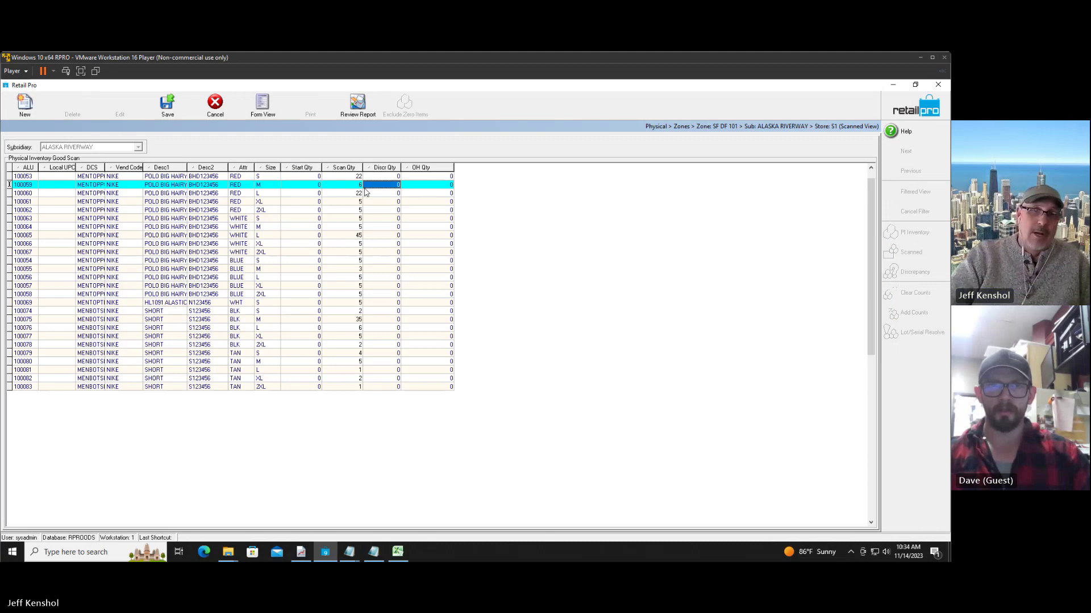
# Step: Set the scan quantity of item 100065 to 5 and commit the row
pyautogui.click(357, 235)
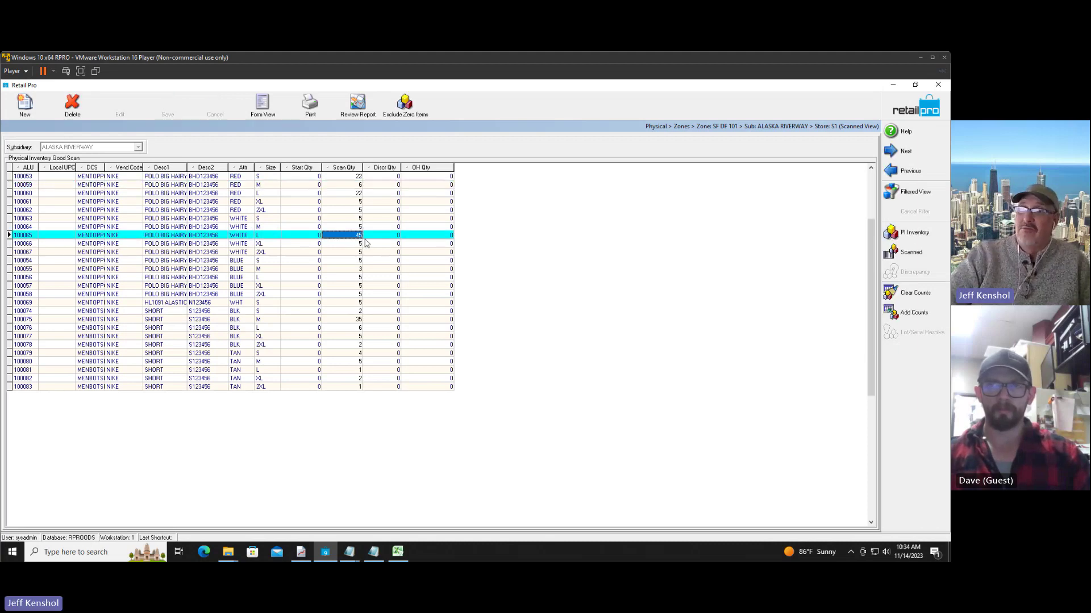
pyautogui.write('5')
pyautogui.press('Tab')
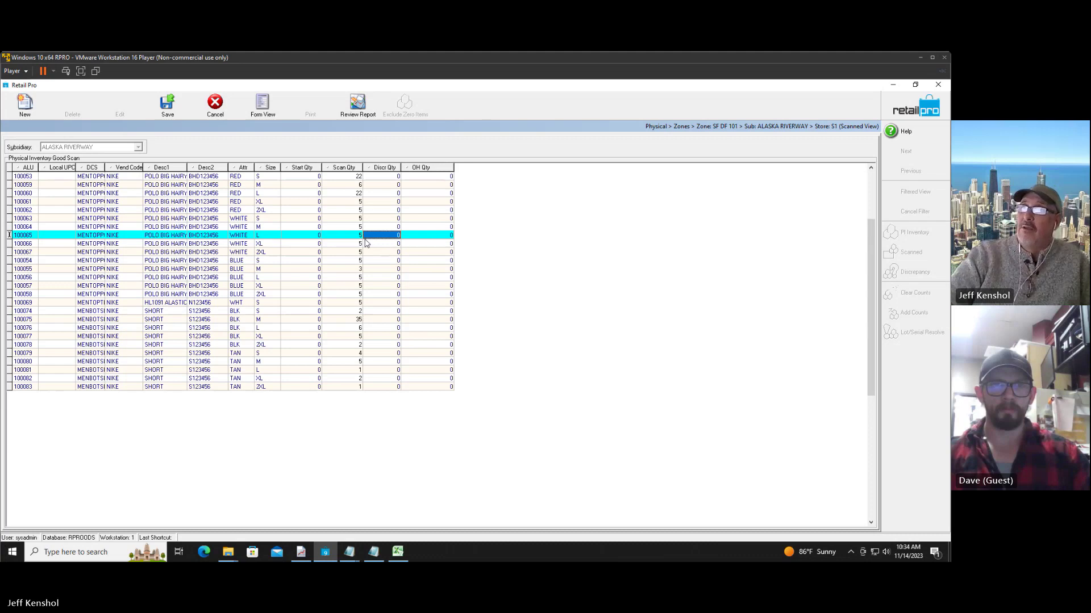
pyautogui.click(361, 210)
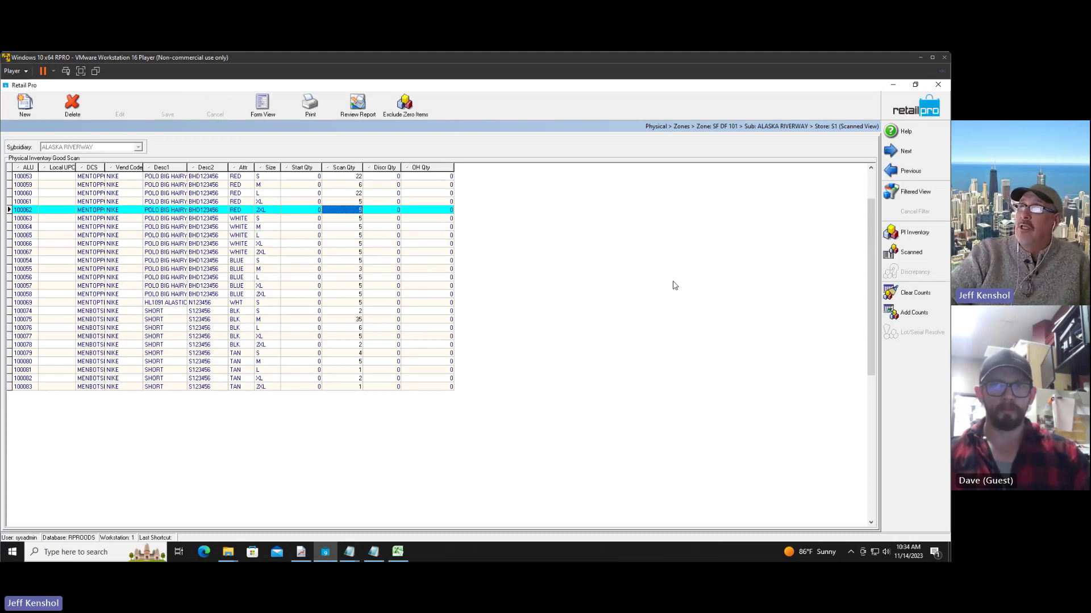
# Step: Return to the zone list and merge zone SF DF 101 into the physical inventory
pyautogui.click(915, 104)
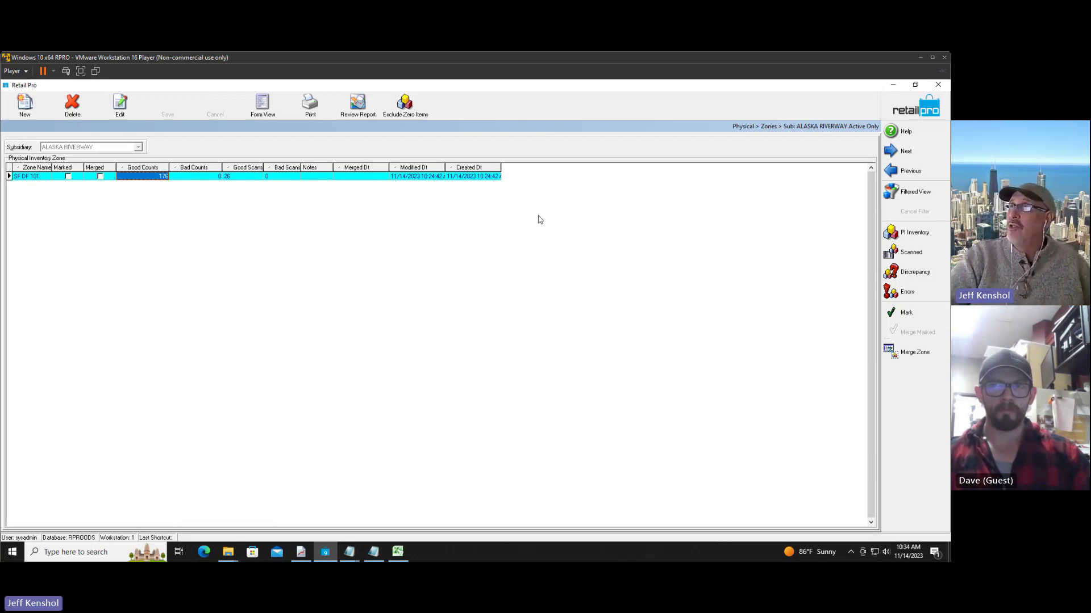
pyautogui.click(908, 355)
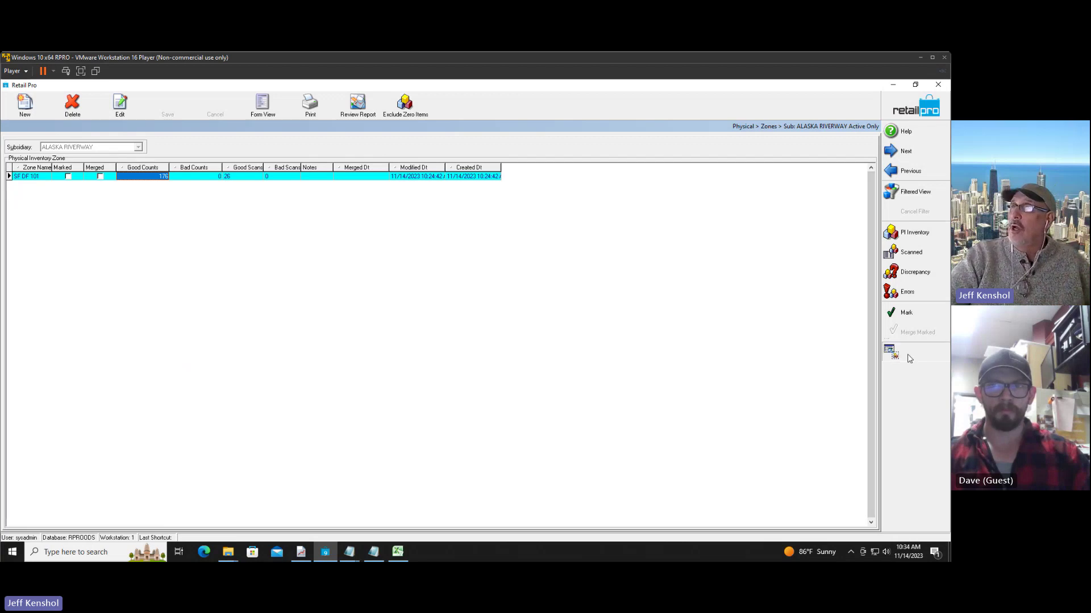
pyautogui.click(460, 329)
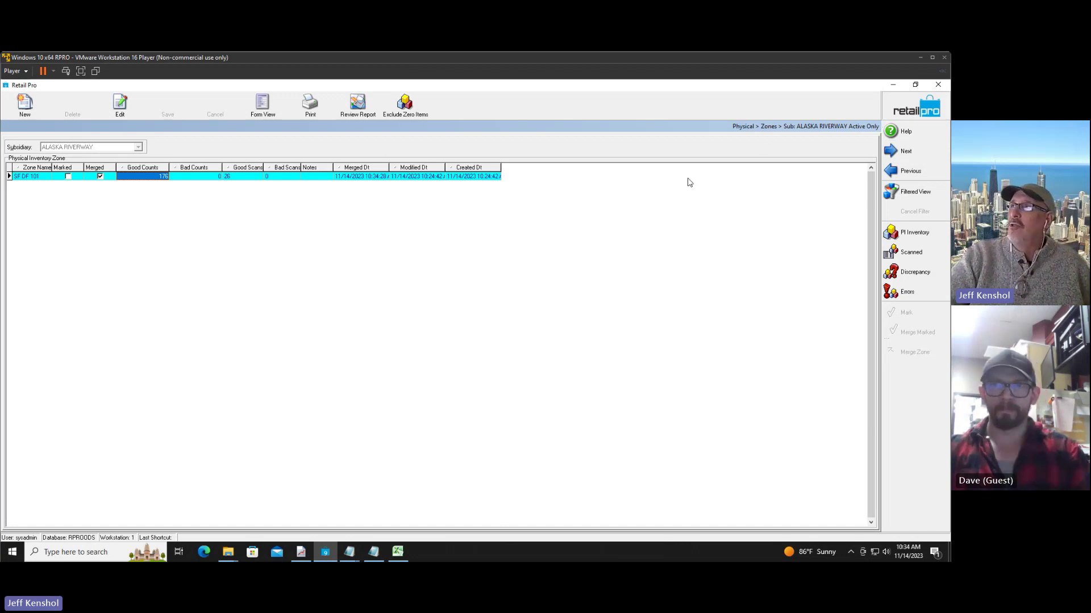
# Step: Return to the inventory list and open the merged zone list of store S1's physical inventory sheet
pyautogui.click(743, 127)
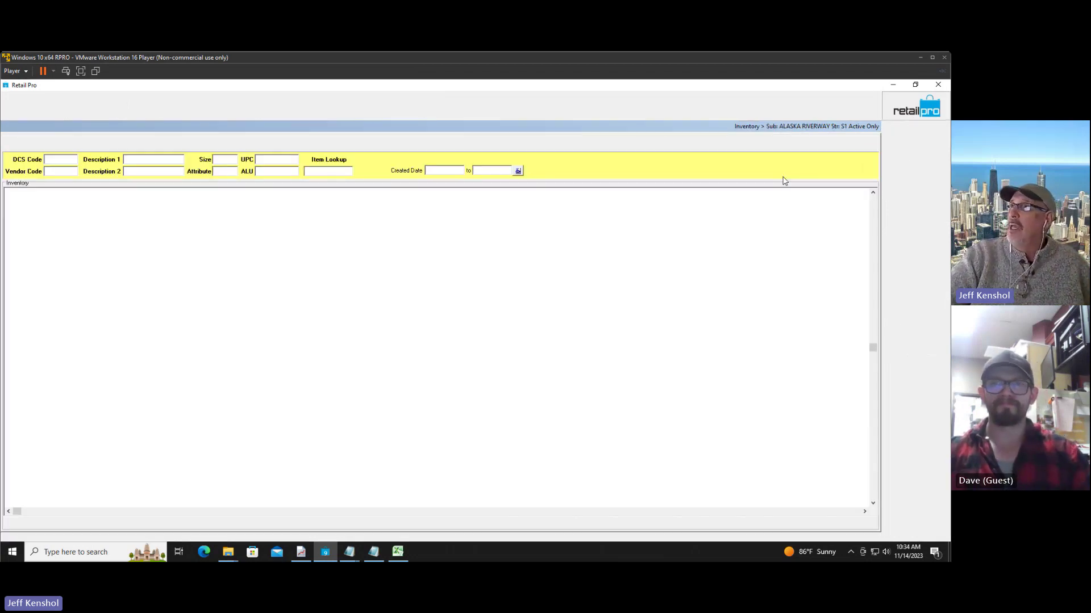
pyautogui.click(904, 339)
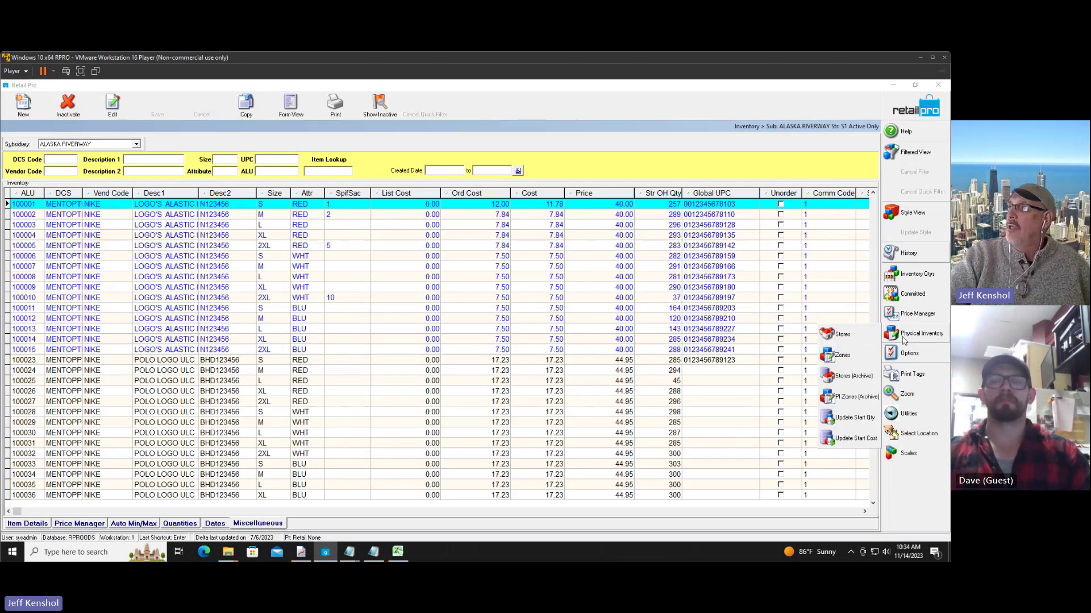
pyautogui.click(843, 334)
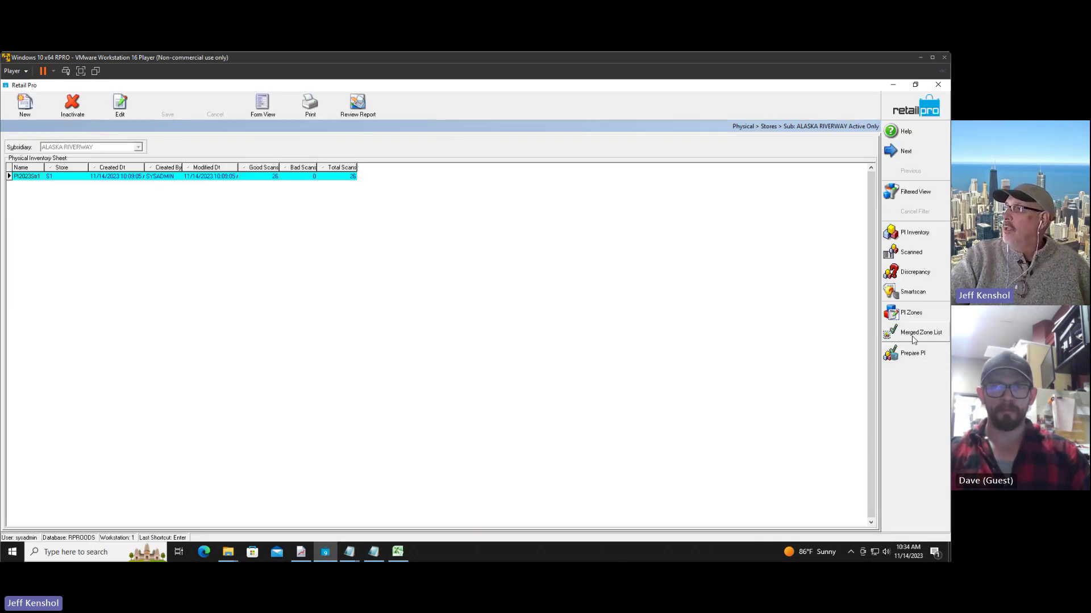
pyautogui.click(913, 335)
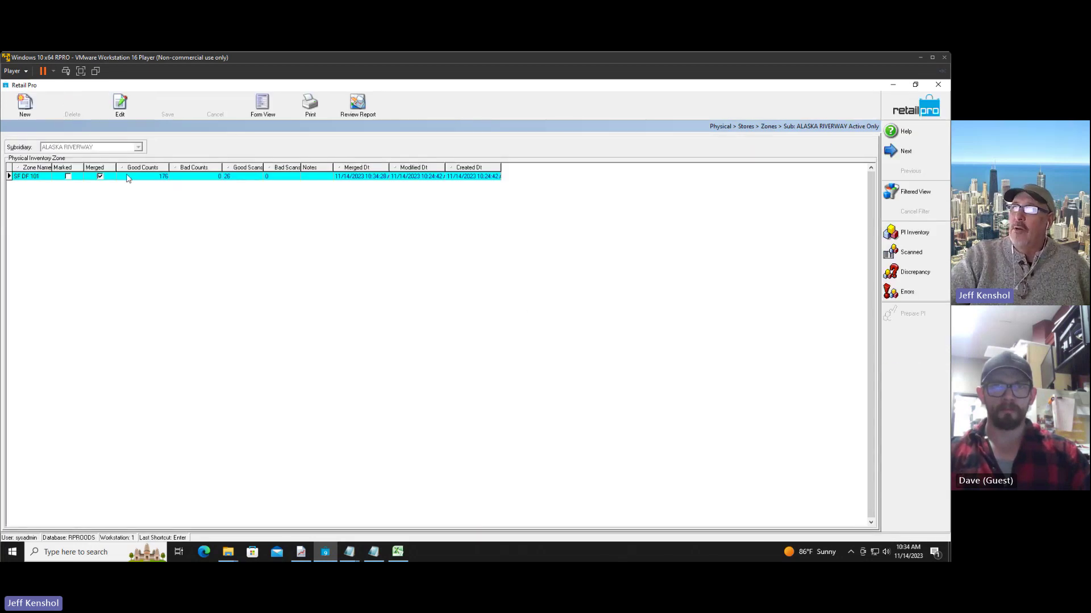
pyautogui.click(122, 177)
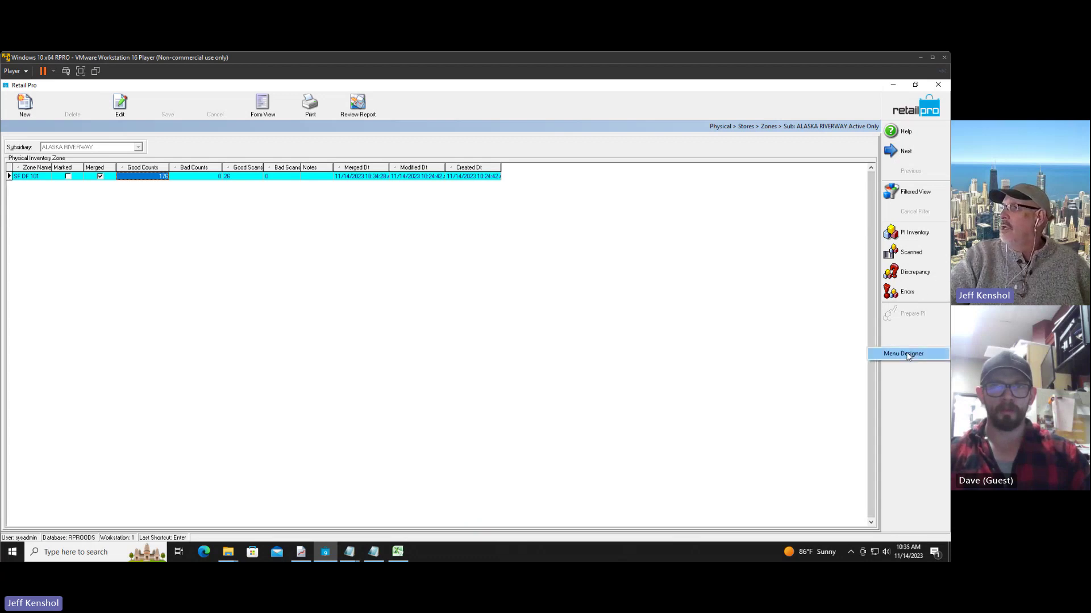
# Step: Customize the side menu by adding Unmerge, placing a separator between Prepare PI and Unmerge, and adding another separator at the end
pyautogui.click(908, 348)
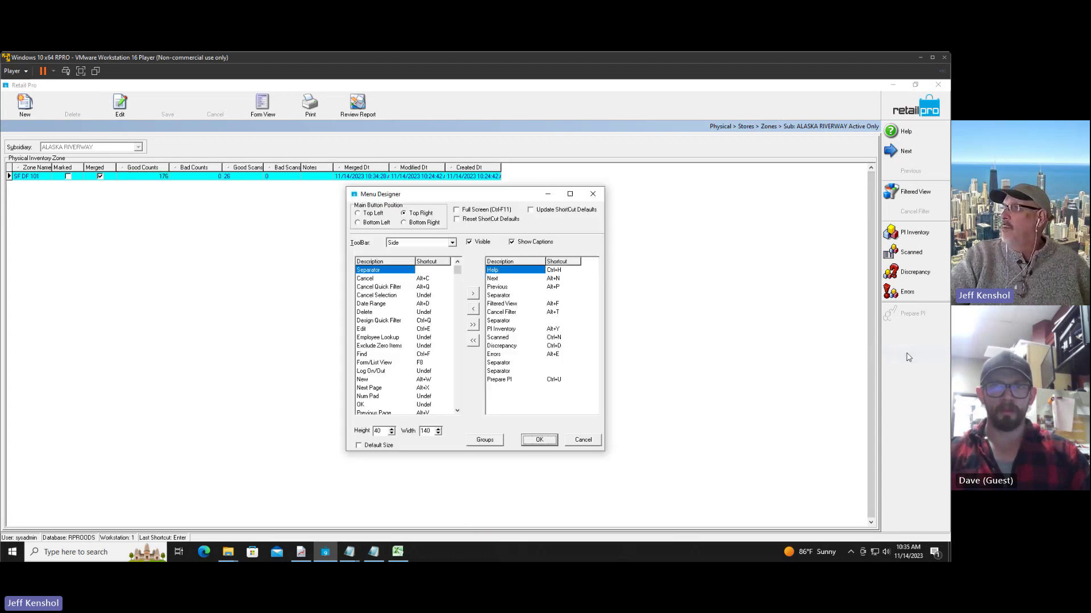
pyautogui.click(457, 402)
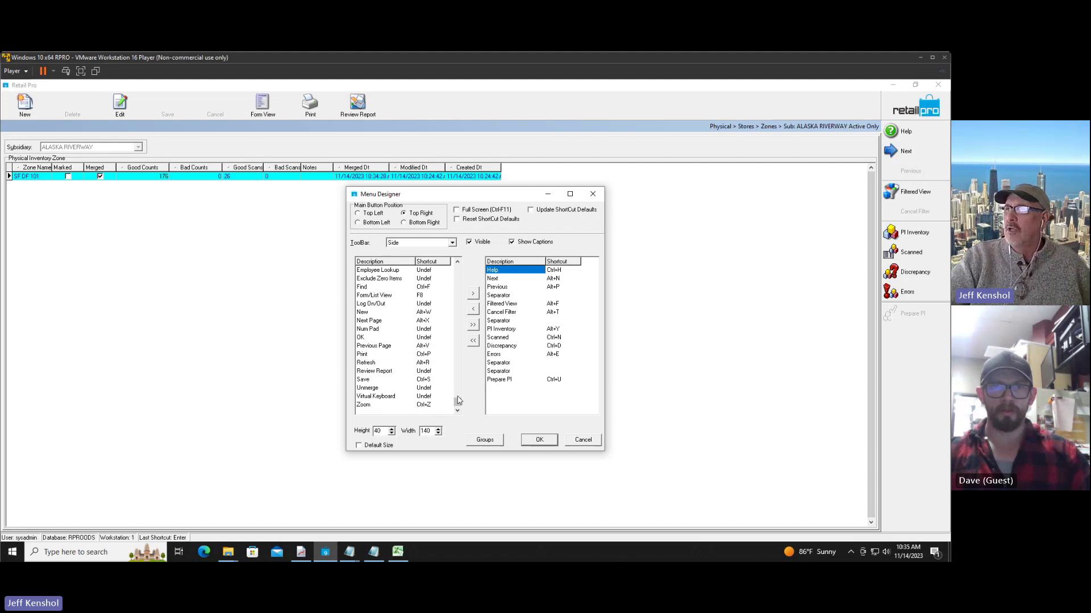
pyautogui.doubleClick(376, 389)
pyautogui.click(502, 390)
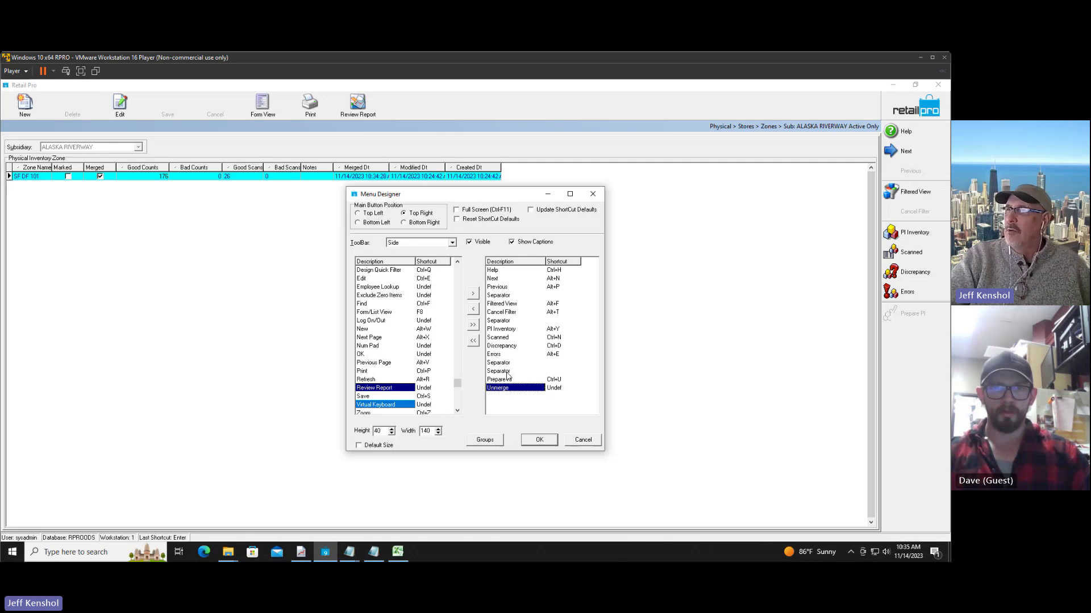
pyautogui.moveTo(506, 372); pyautogui.dragTo(505, 382)
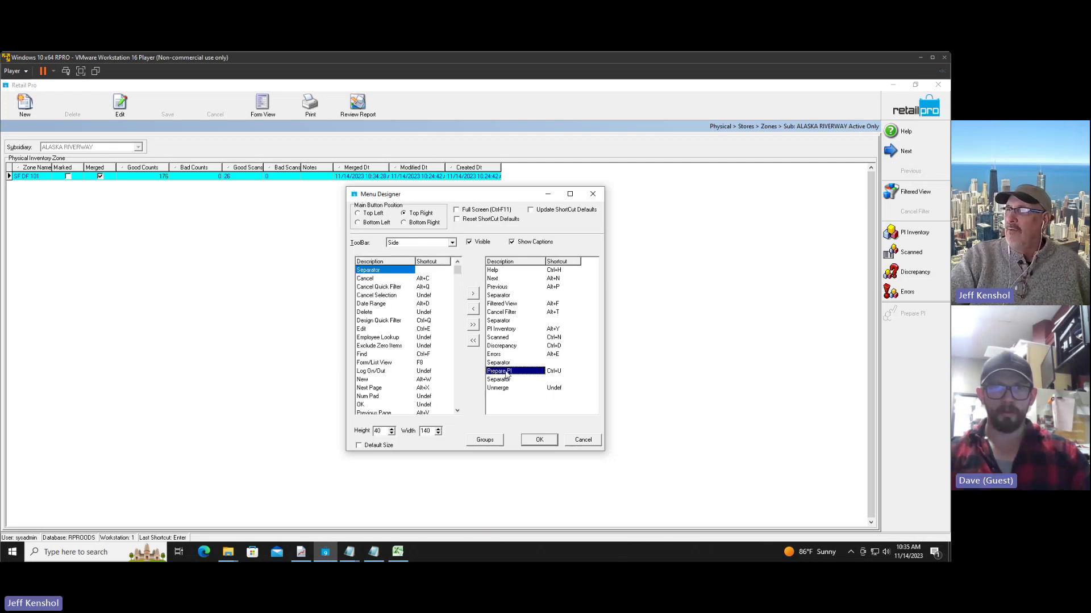
pyautogui.click(505, 364)
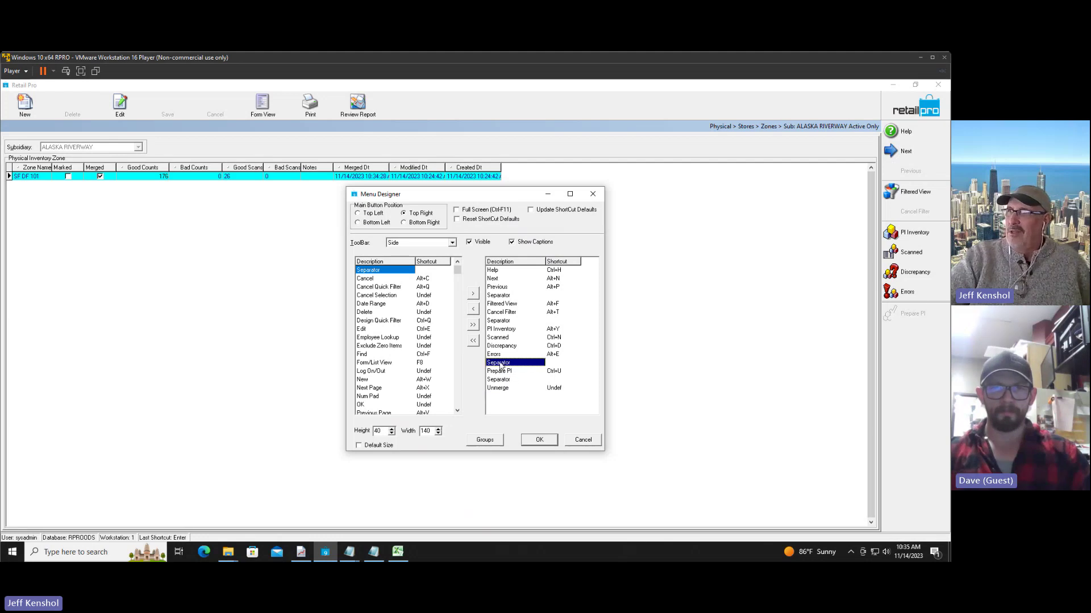
pyautogui.doubleClick(373, 271)
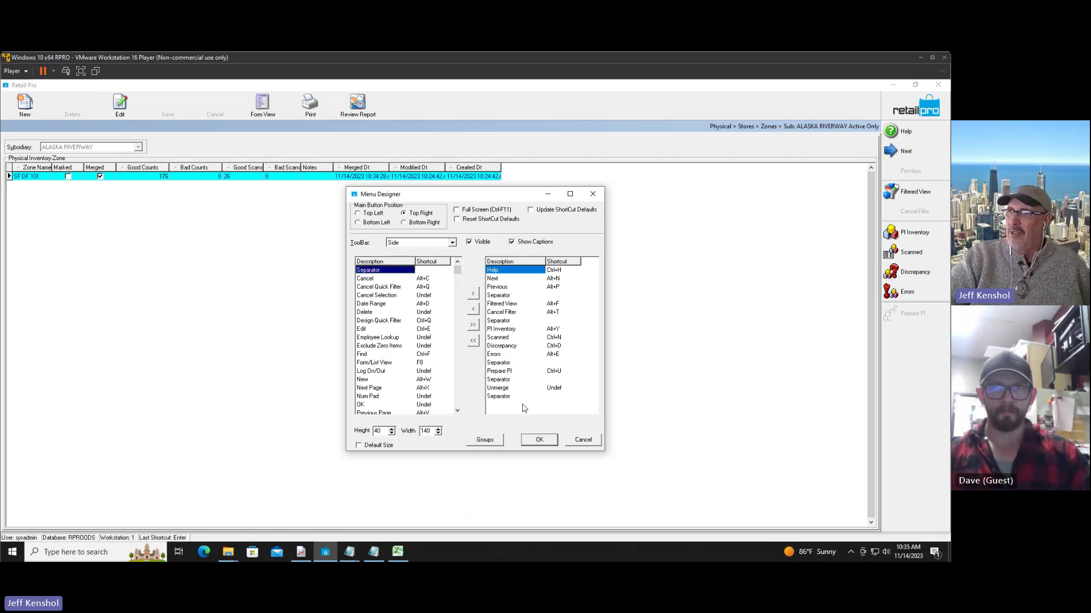
pyautogui.click(544, 444)
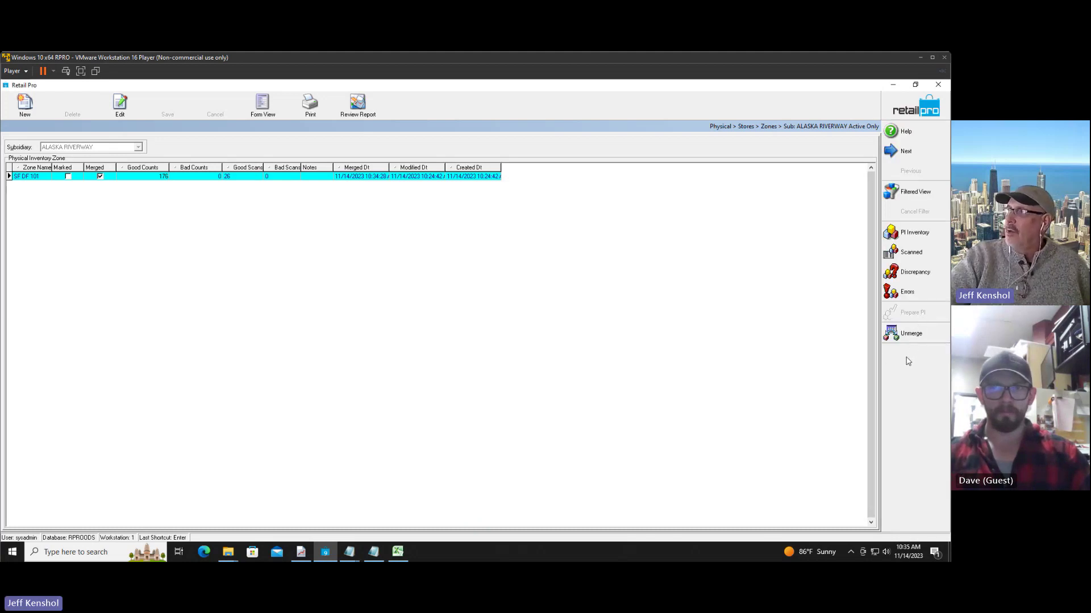
# Step: Unmerge zone SF DF 101 from the physical inventory and open the store sheet's PI zones list
pyautogui.click(907, 339)
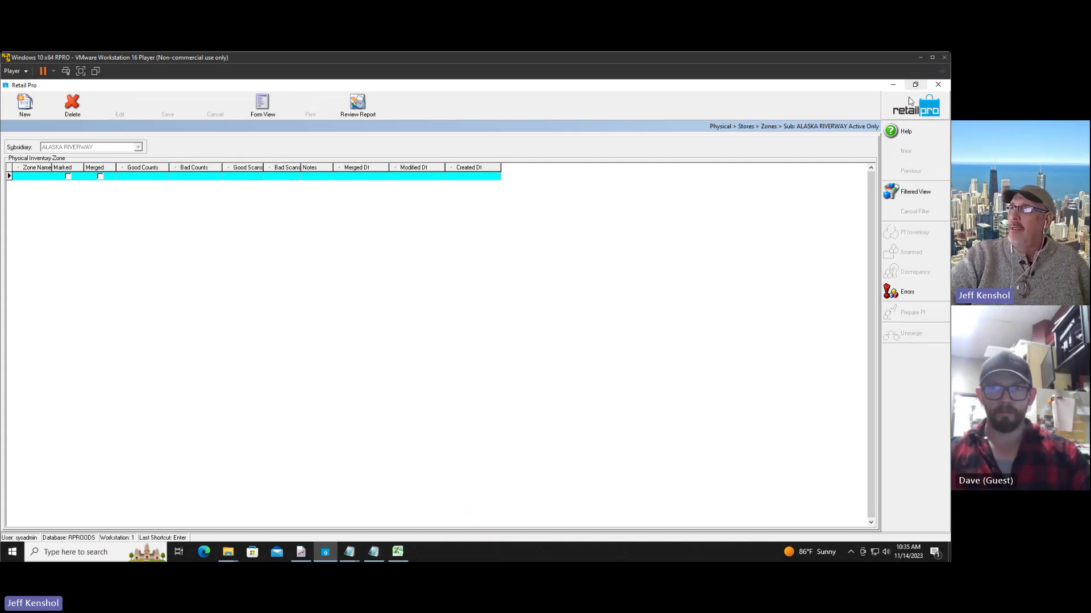
pyautogui.click(940, 104)
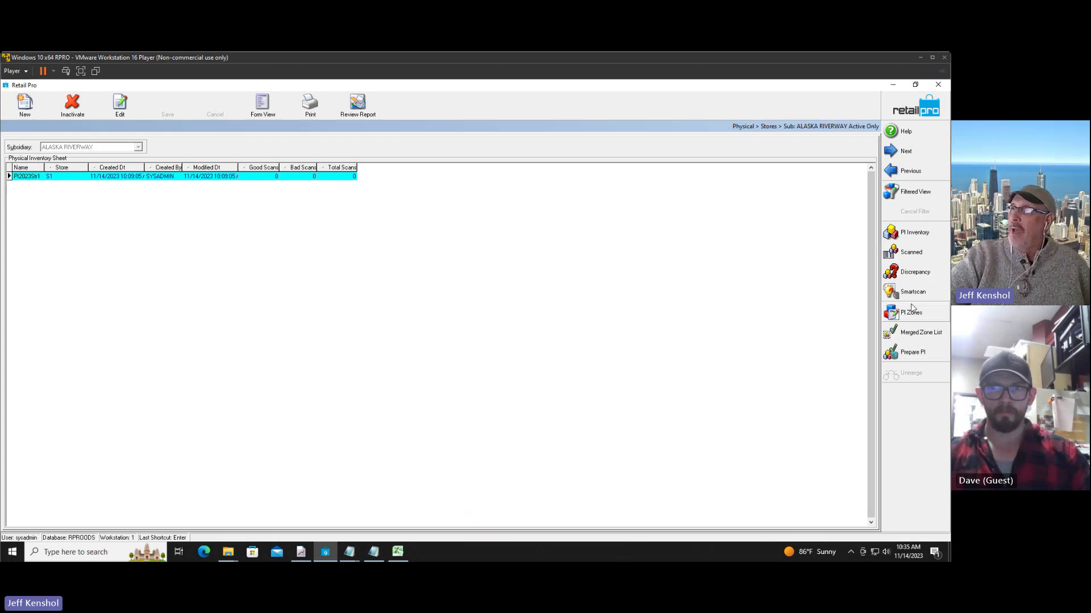
pyautogui.click(916, 314)
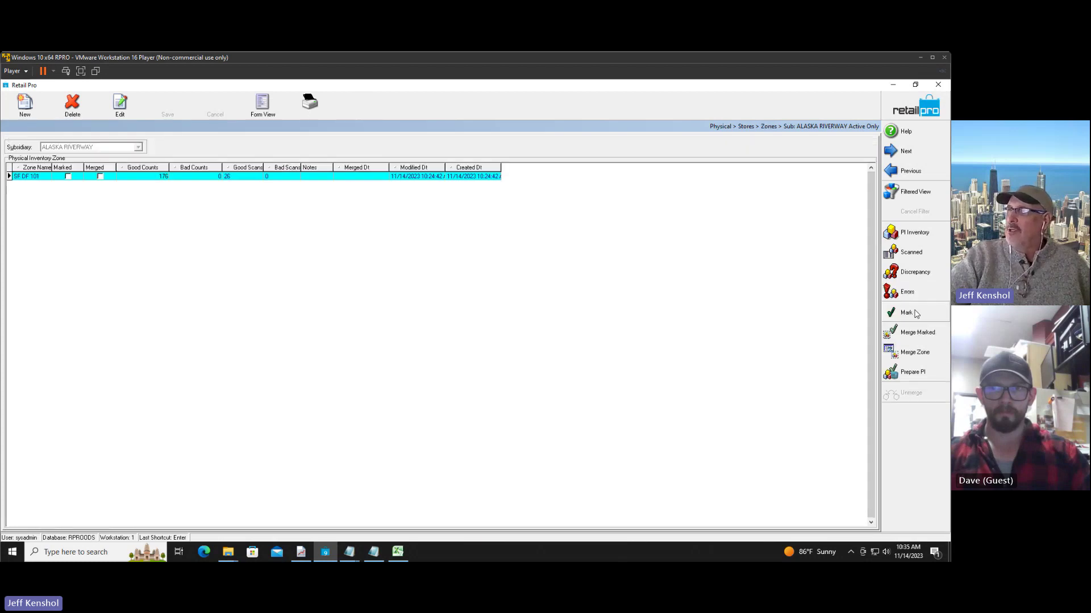
# Step: Reopen the zones from the inventory's physical inventory options, review zone SF DF 101's scanned items, and return to the zone list
pyautogui.click(911, 113)
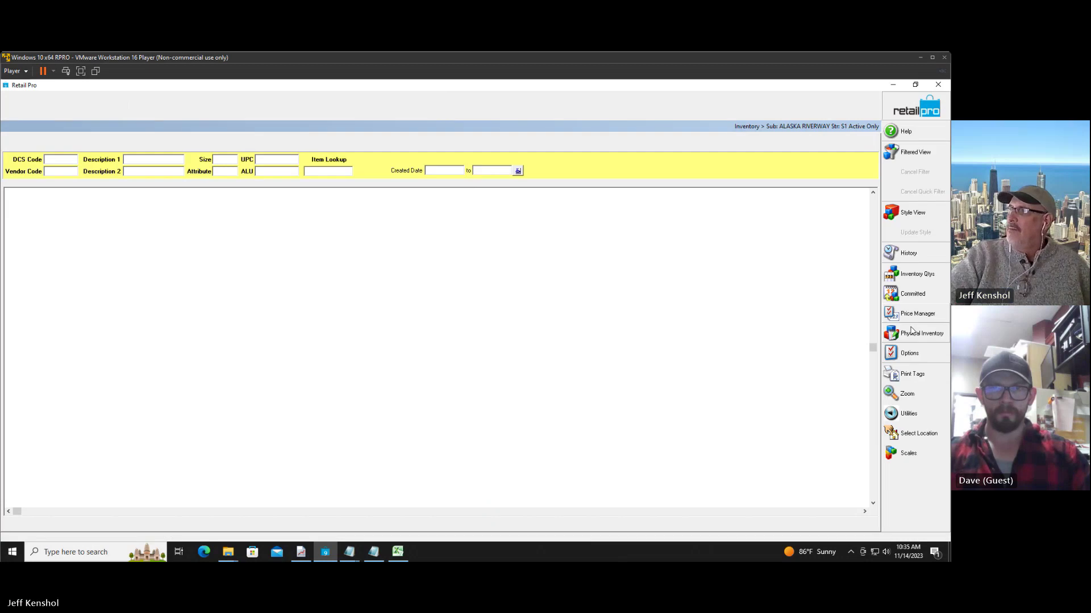
pyautogui.click(911, 330)
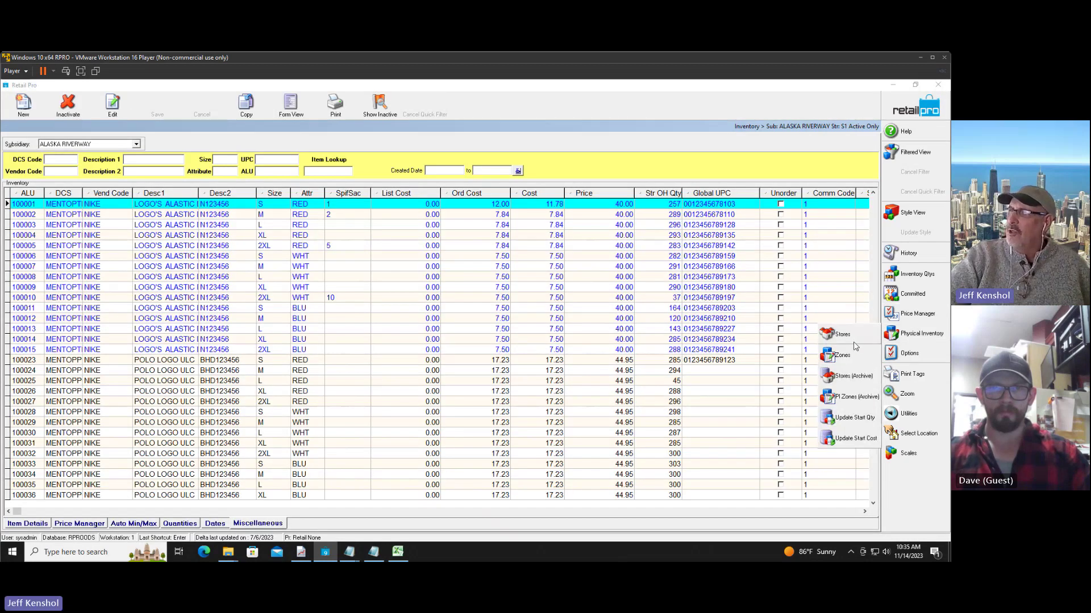
pyautogui.click(843, 356)
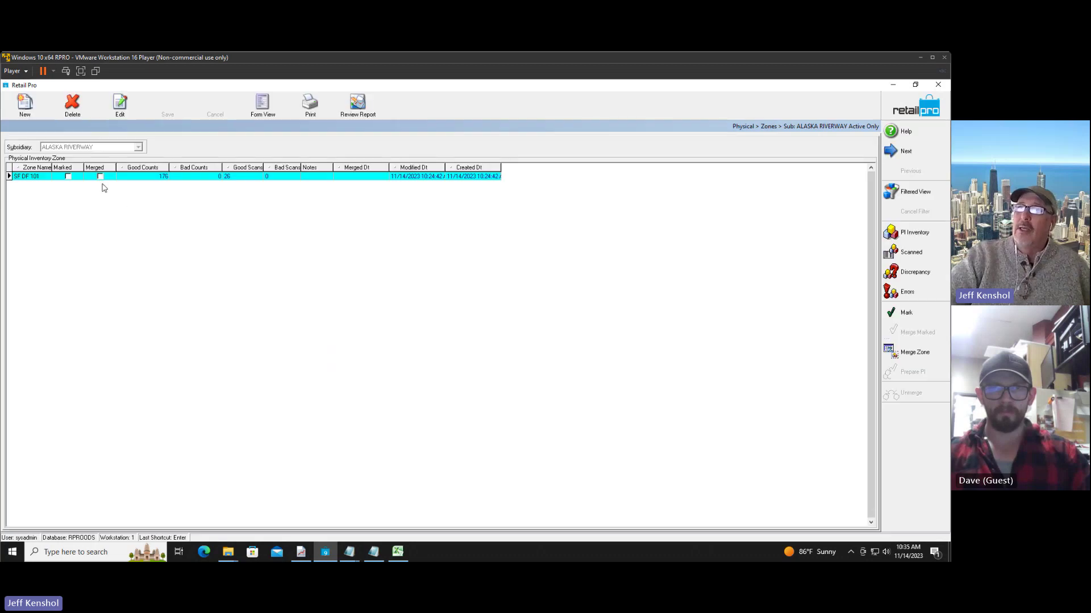
pyautogui.click(36, 177)
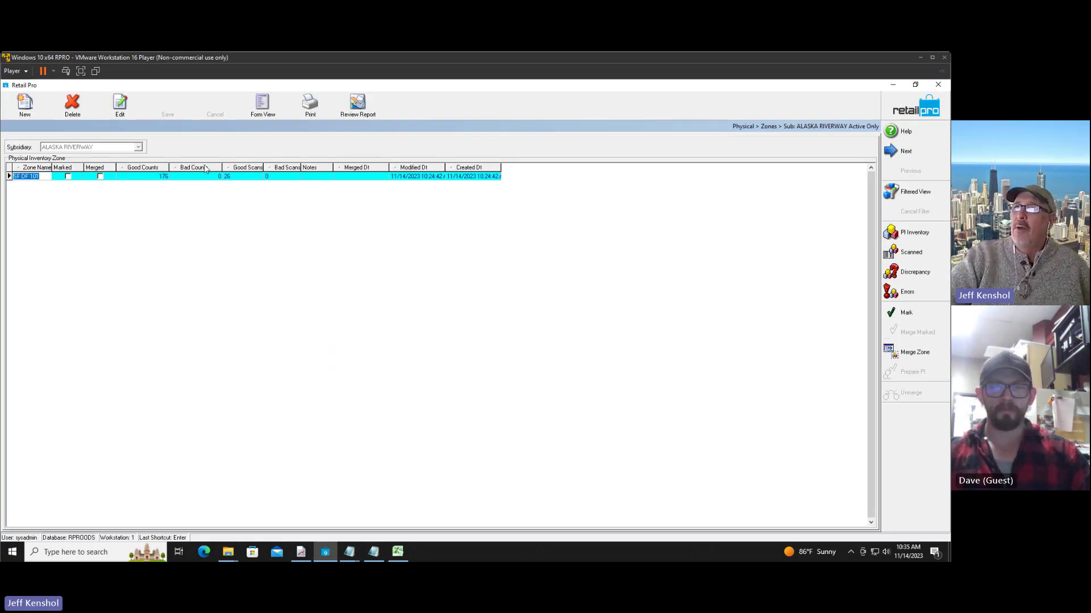
pyautogui.click(911, 256)
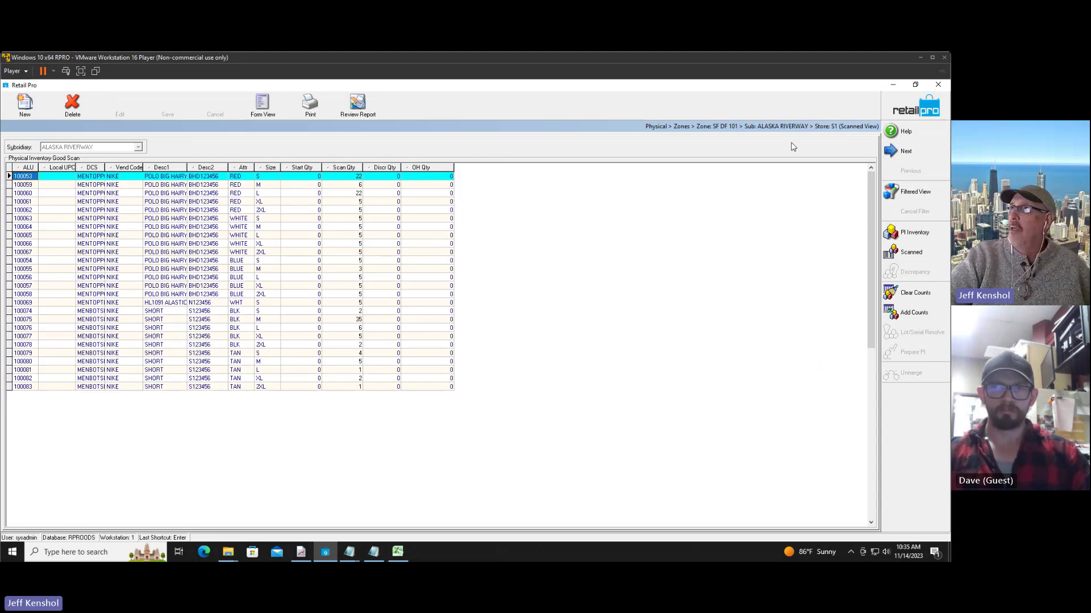
pyautogui.click(913, 106)
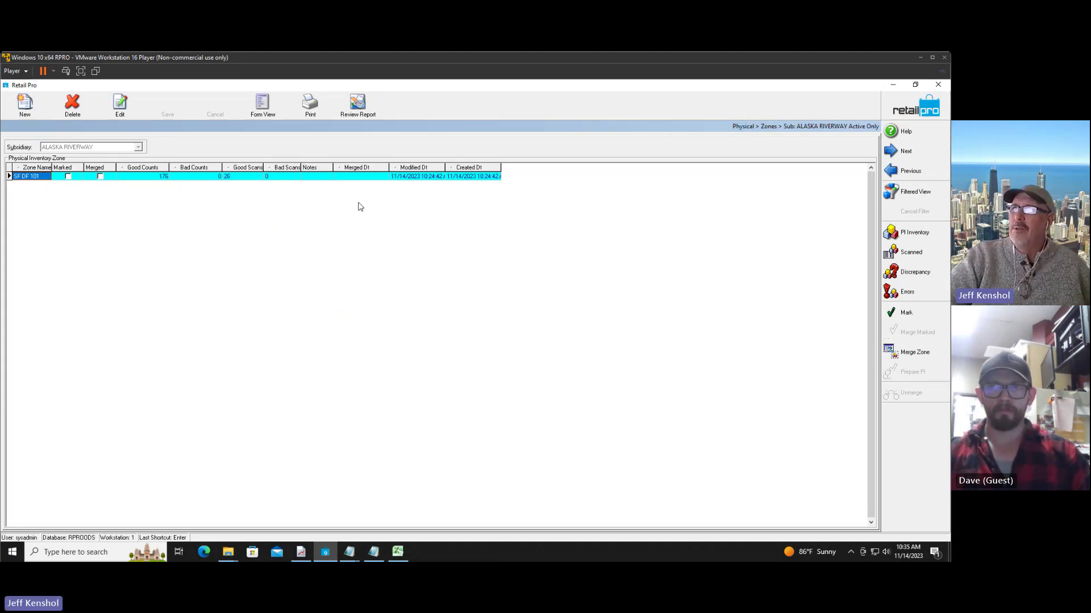
# Step: Create a new physical inventory zone named "zone 2" for store S1
pyautogui.click(30, 111)
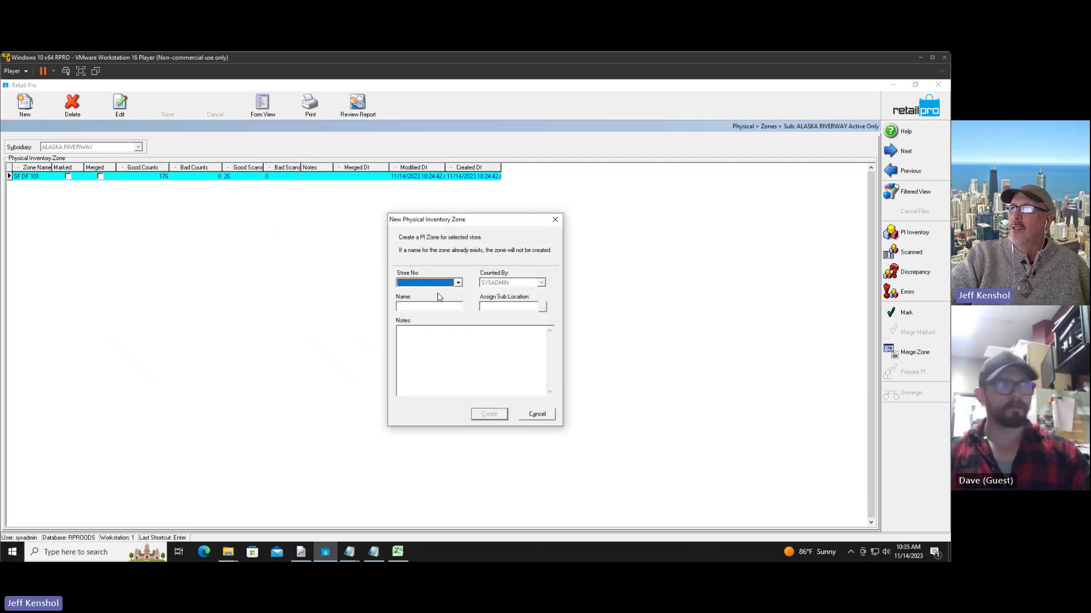
pyautogui.click(433, 282)
pyautogui.click(433, 293)
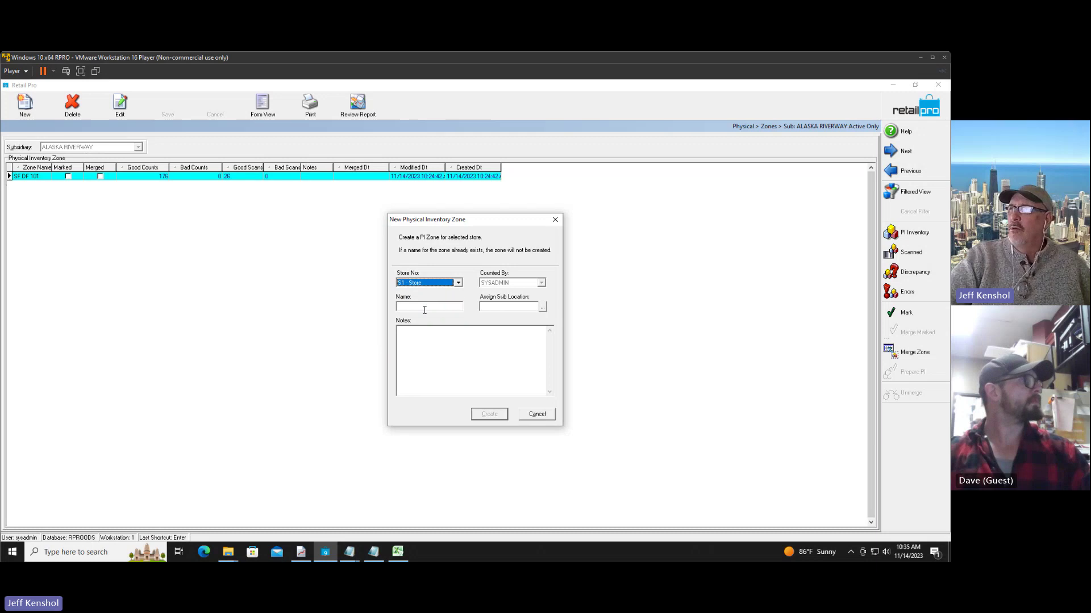
pyautogui.click(423, 306)
pyautogui.write('zone 2')
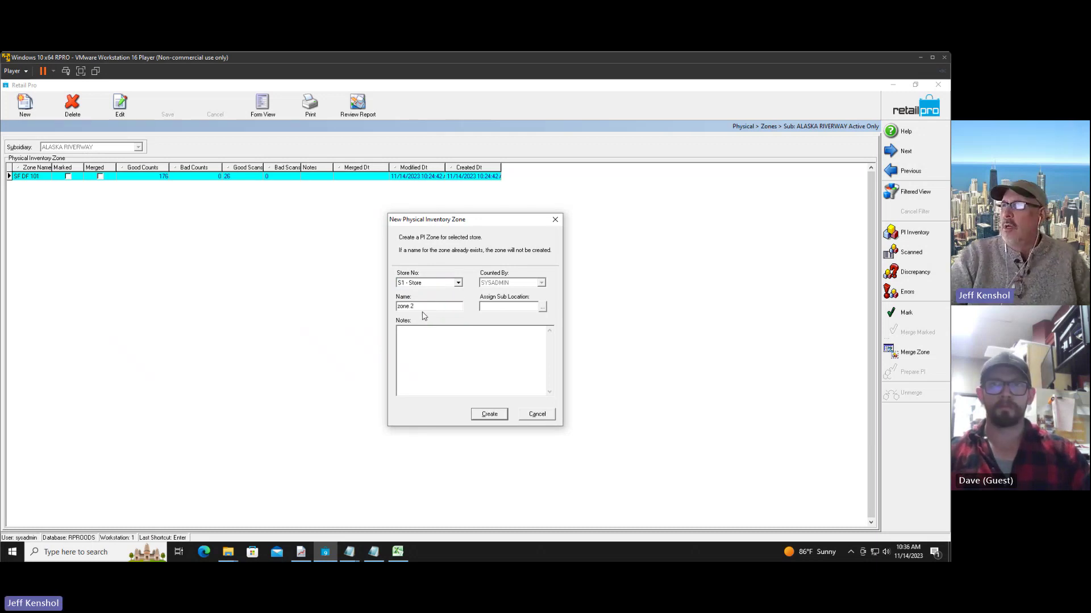
pyautogui.click(495, 413)
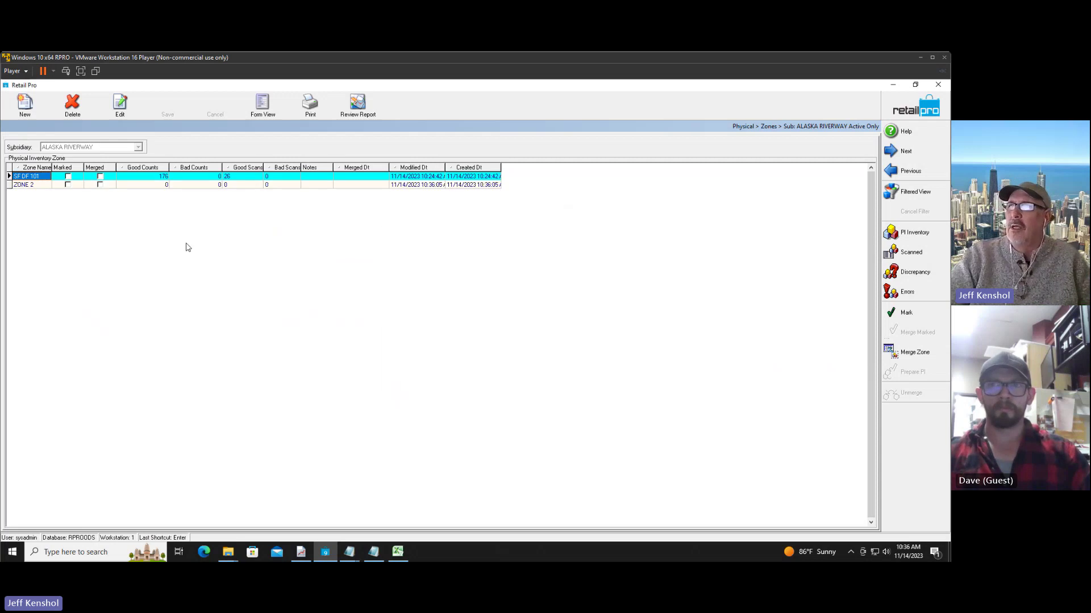
# Step: Open the scanned items of ZONE 2 and start adding counts
pyautogui.click(30, 186)
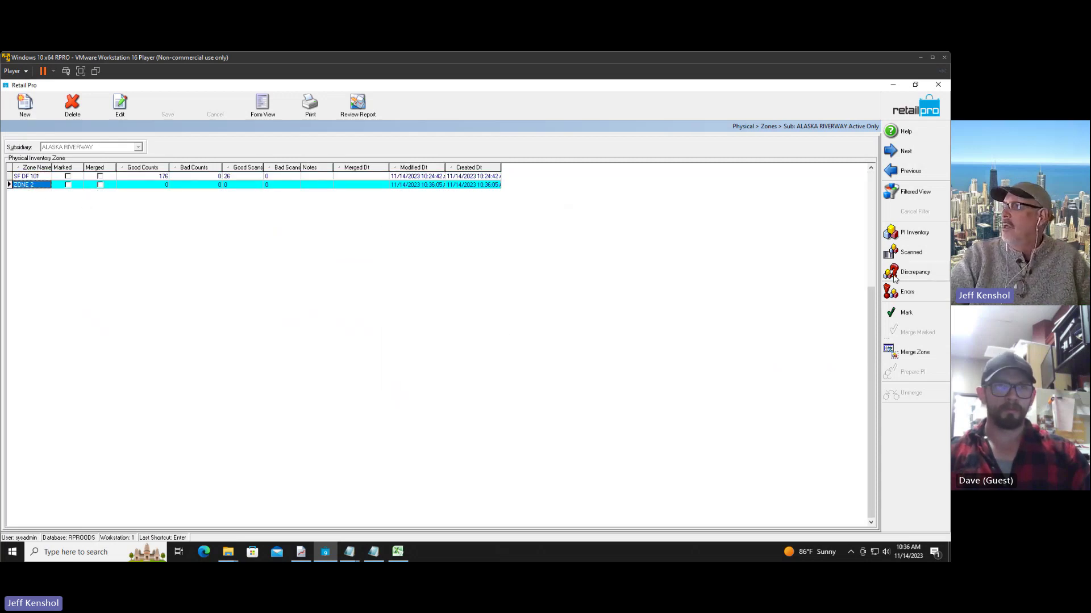
pyautogui.click(921, 254)
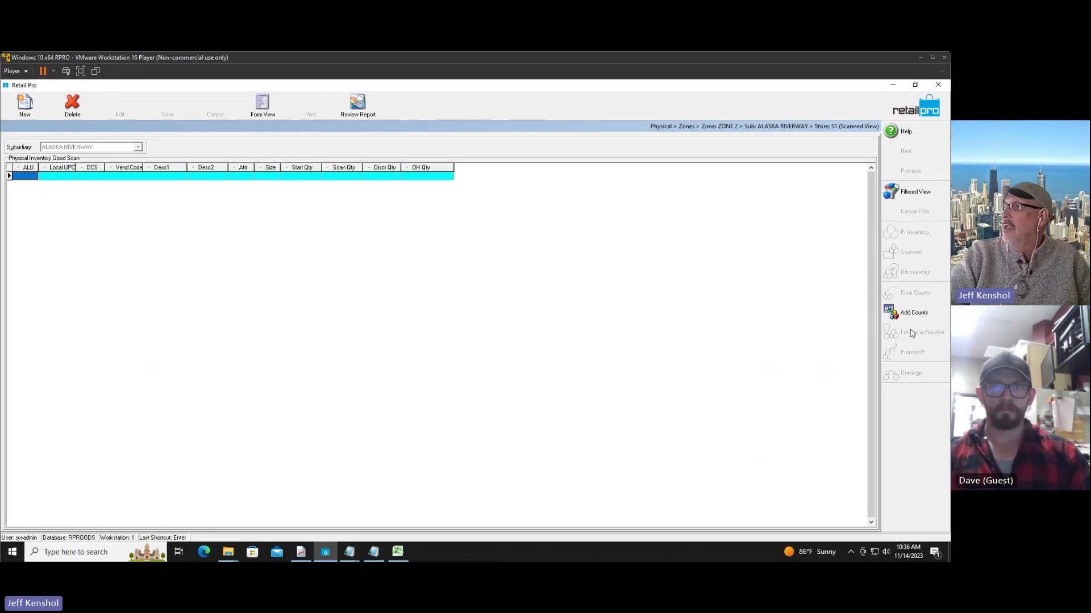
pyautogui.click(909, 315)
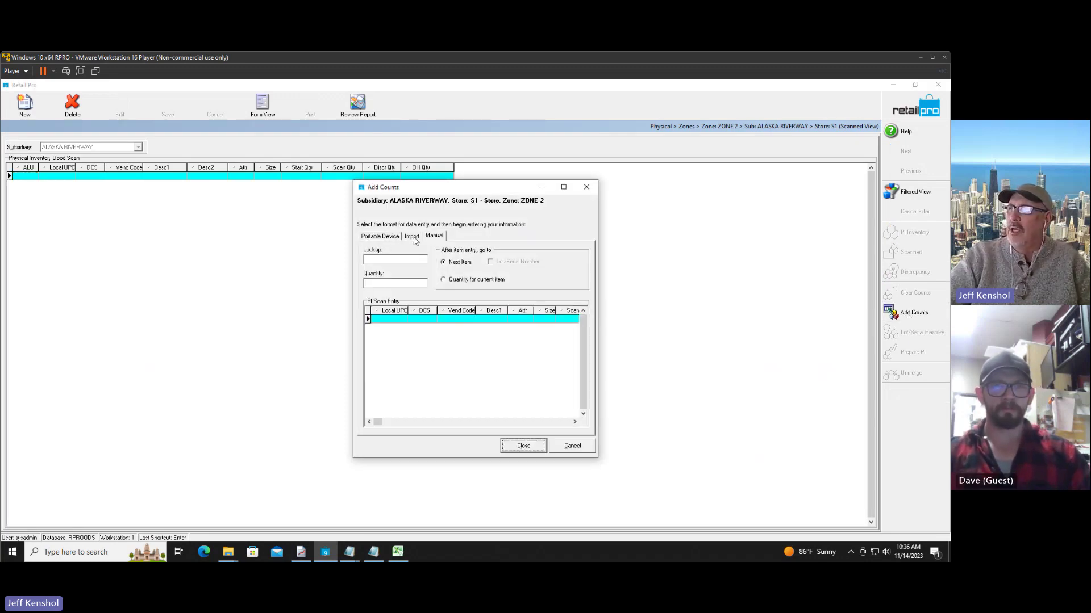
# Step: Set manual entry to go to the next item after each entry and begin entering an item lookup with 1000
pyautogui.click(445, 264)
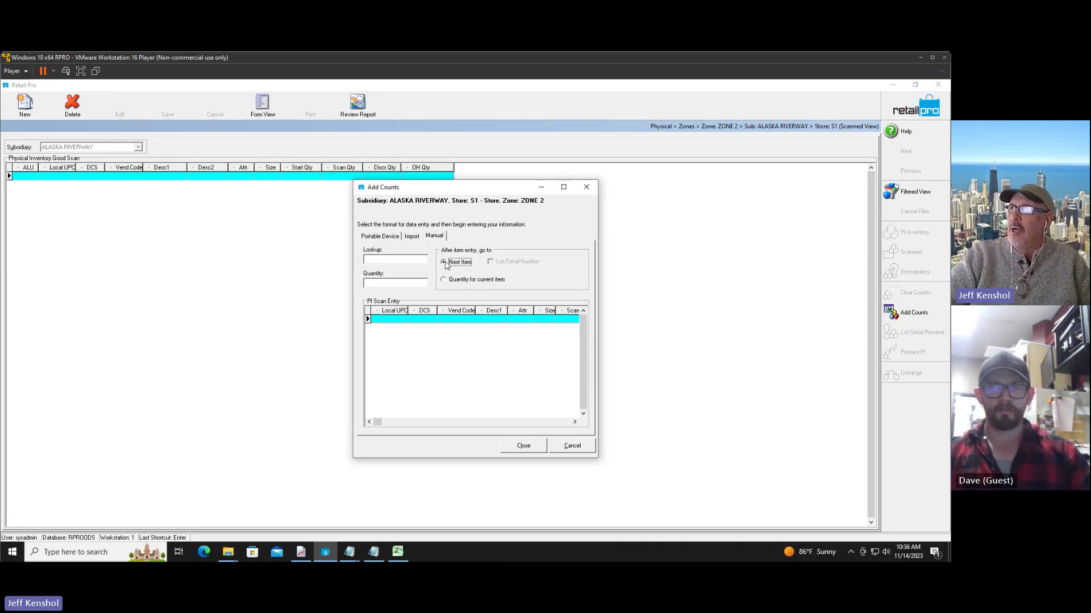
pyautogui.click(444, 280)
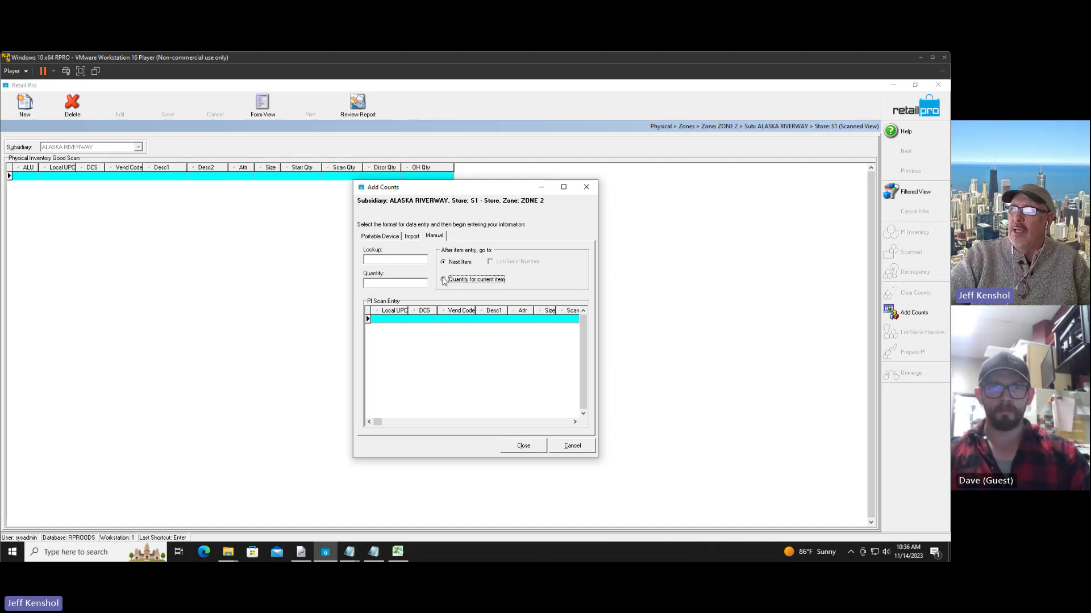
pyautogui.click(444, 264)
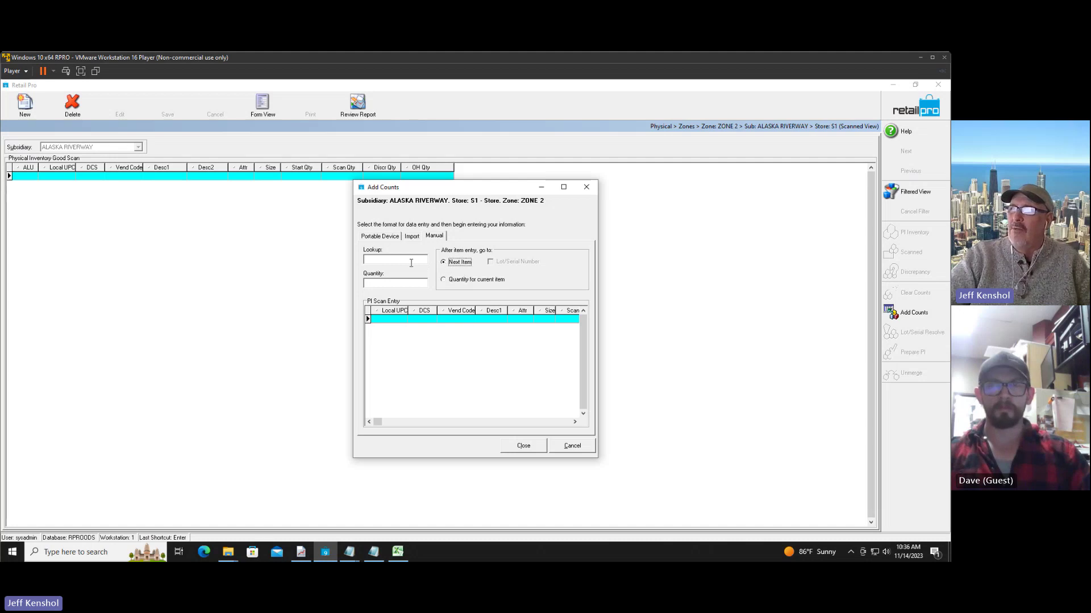
pyautogui.click(408, 261)
pyautogui.write('1000')
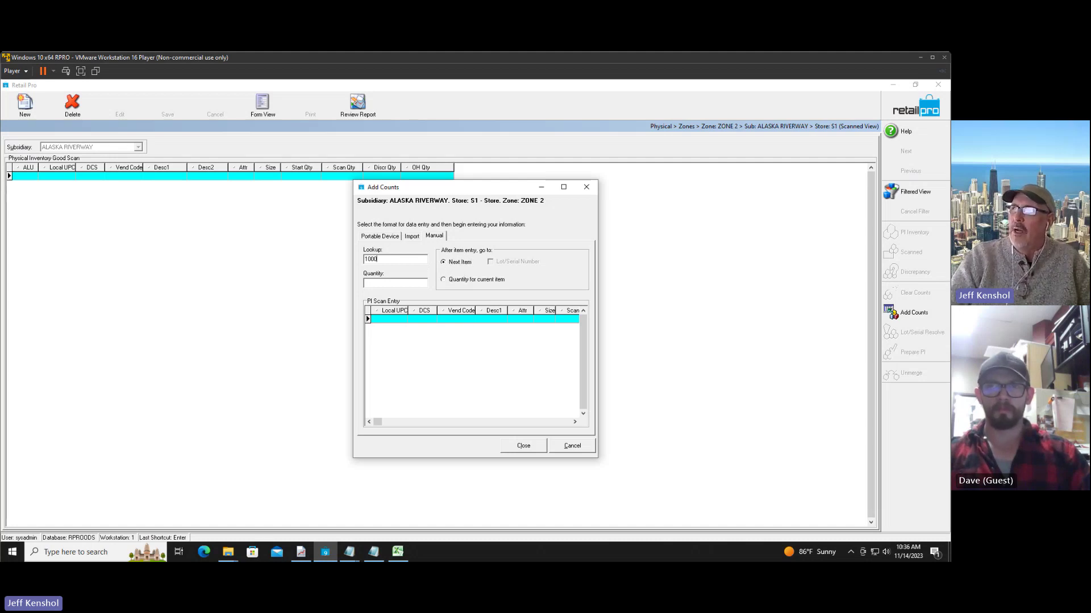
# Step: Record a manual count of 5 for item 100055 in ZONE 2
pyautogui.write('55')
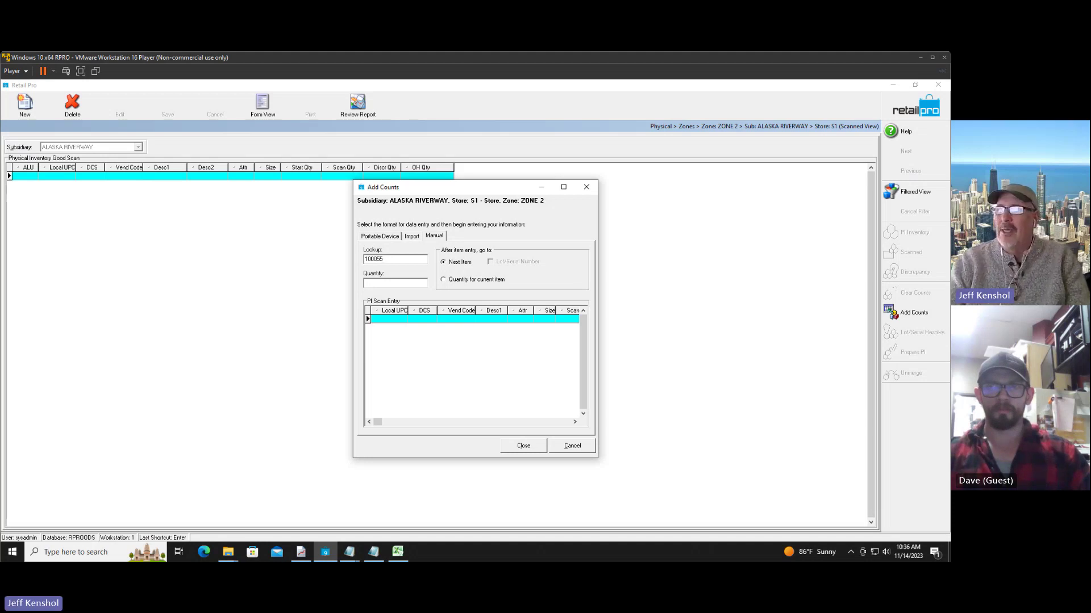
pyautogui.press('Tab')
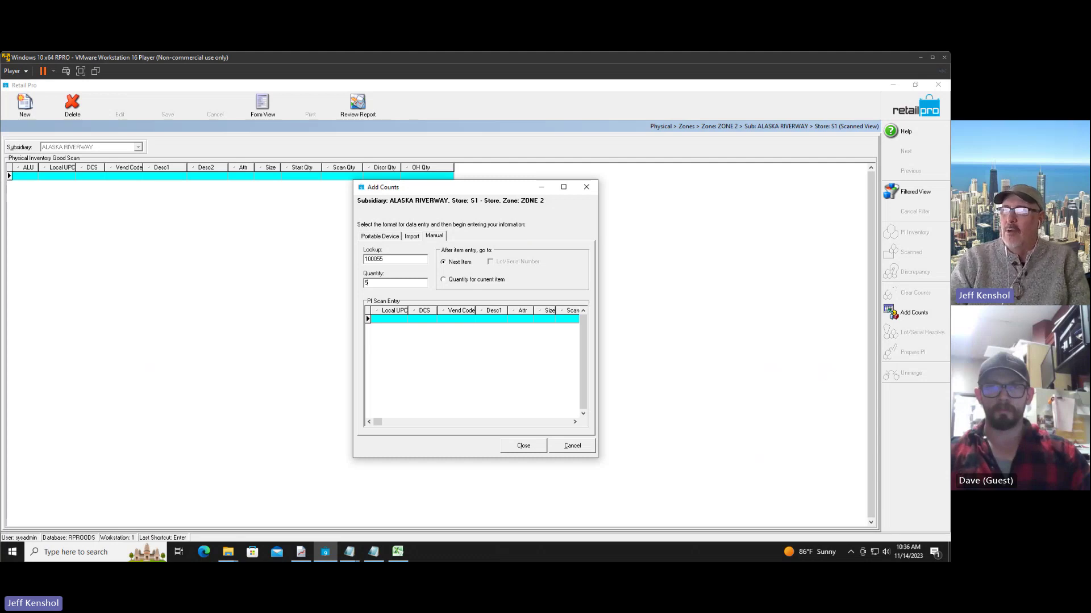
pyautogui.press('Return')
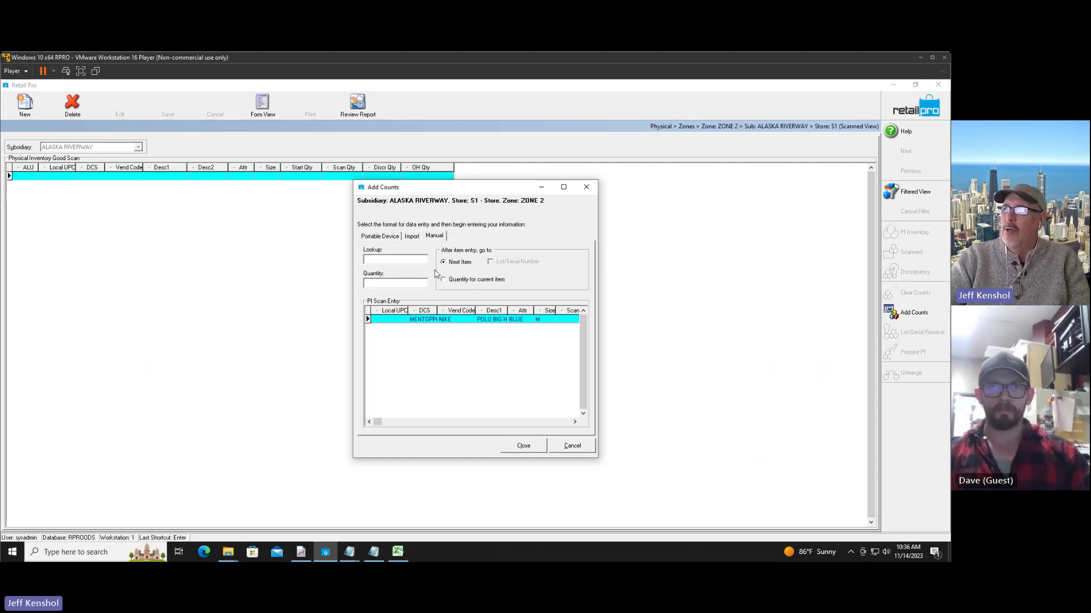
# Step: Set item entry to go to Quantity for current item, and record a manual count for item 100056
pyautogui.click(444, 280)
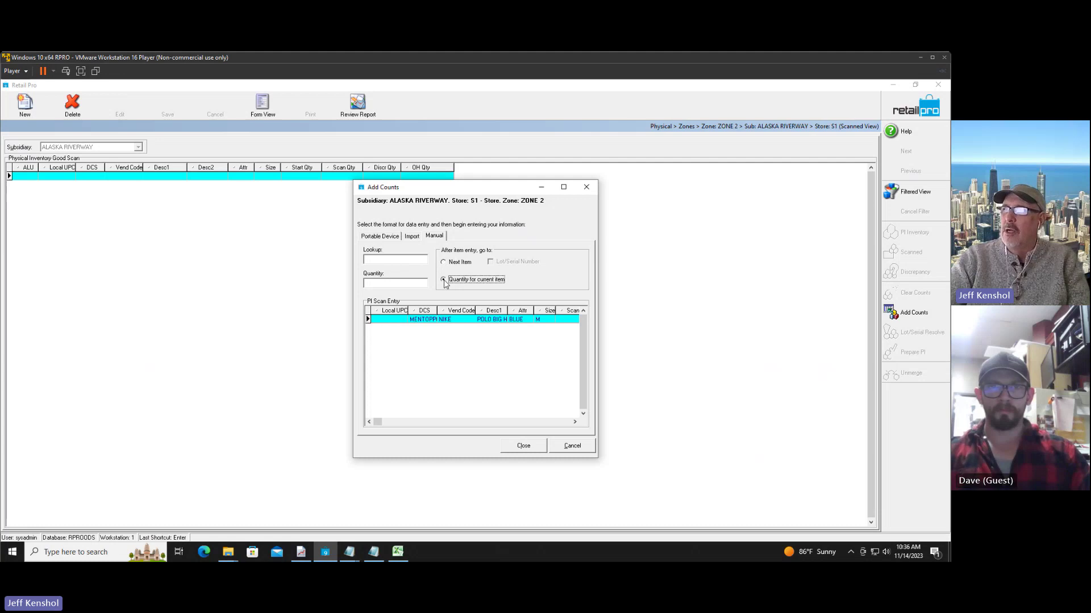
pyautogui.click(388, 260)
pyautogui.write('10006')
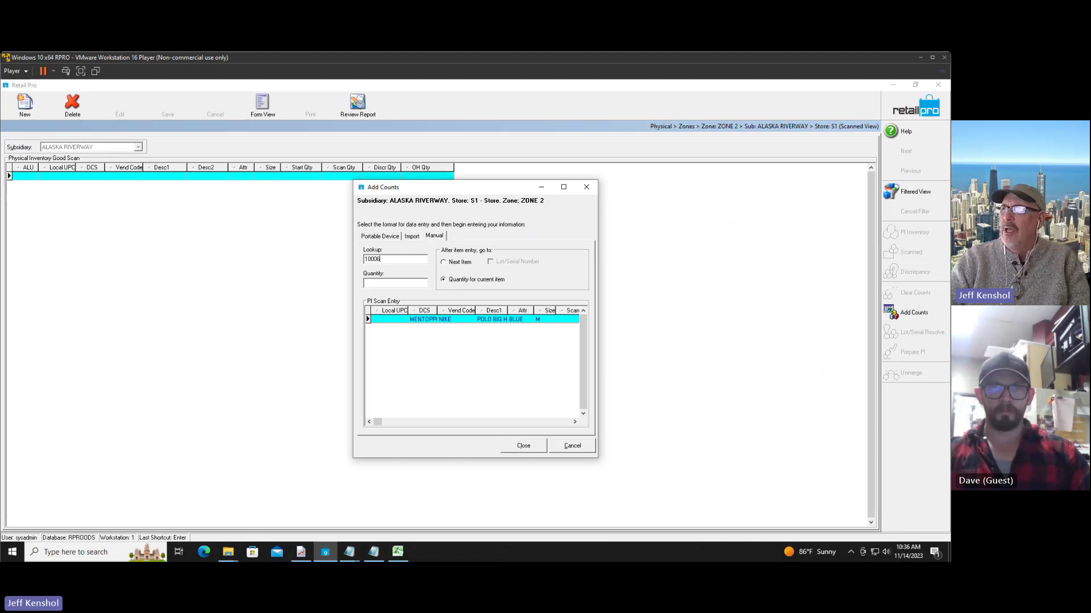
pyautogui.press('BackSpace')
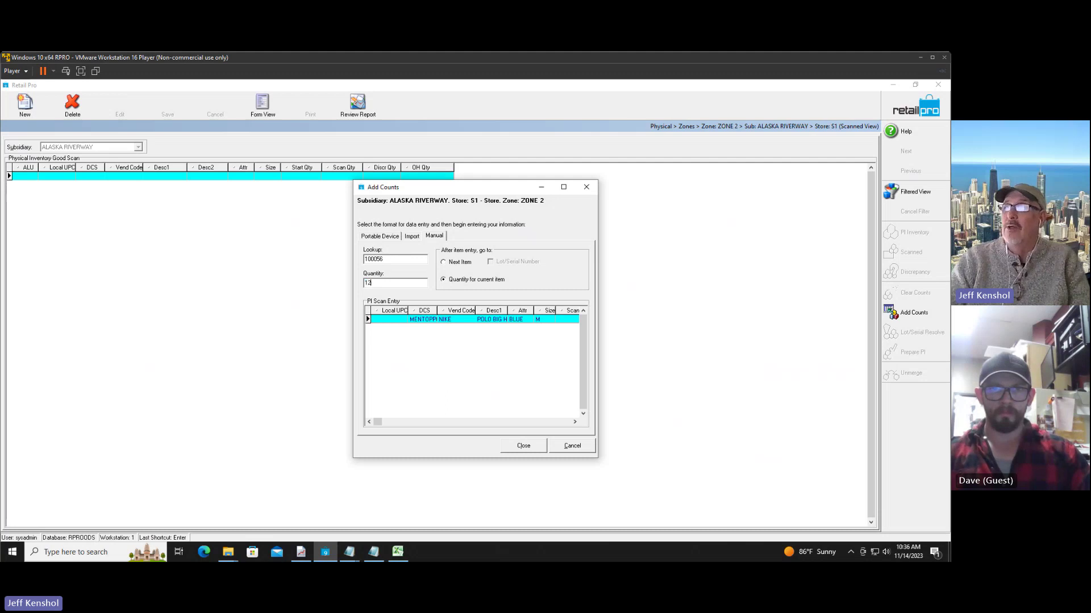
pyautogui.press('Return')
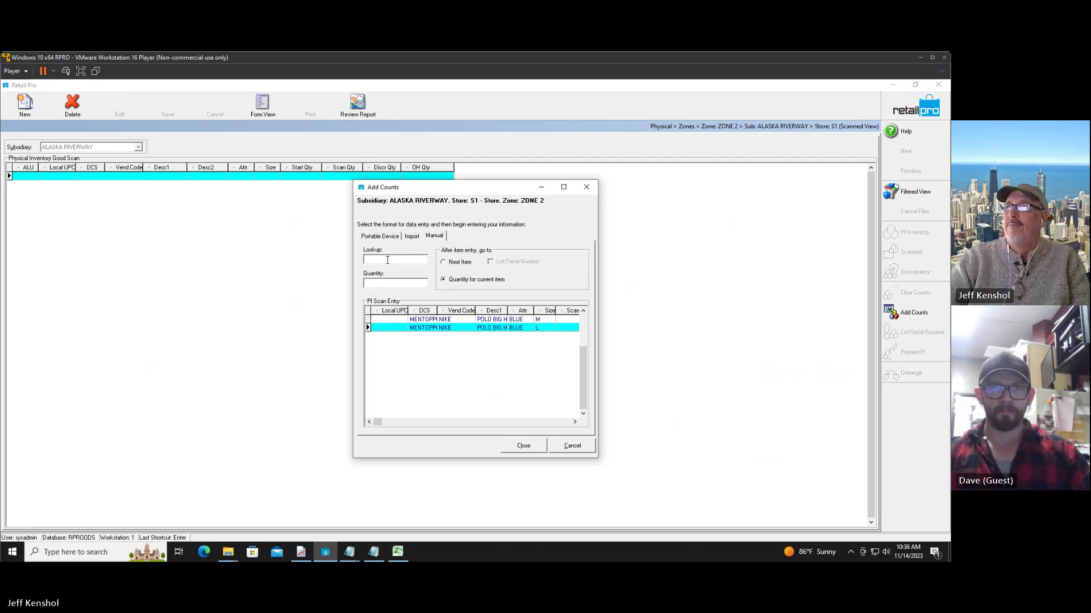
# Step: Import the counts from zone2.txt in the desktop's Zones folder using the ALU6 map, and finish adding counts
pyautogui.click(412, 236)
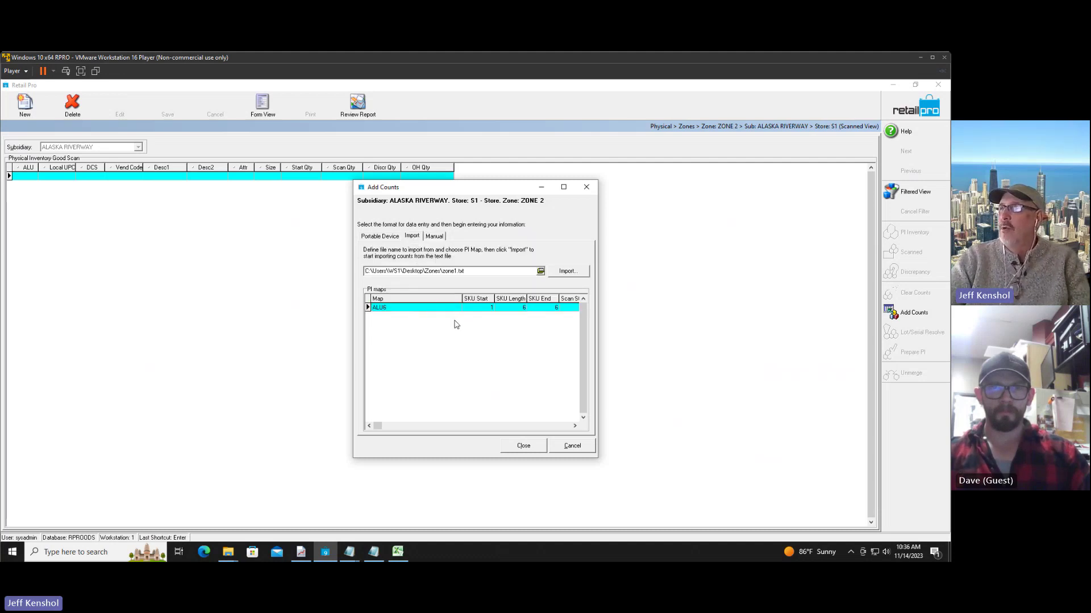
pyautogui.click(456, 272)
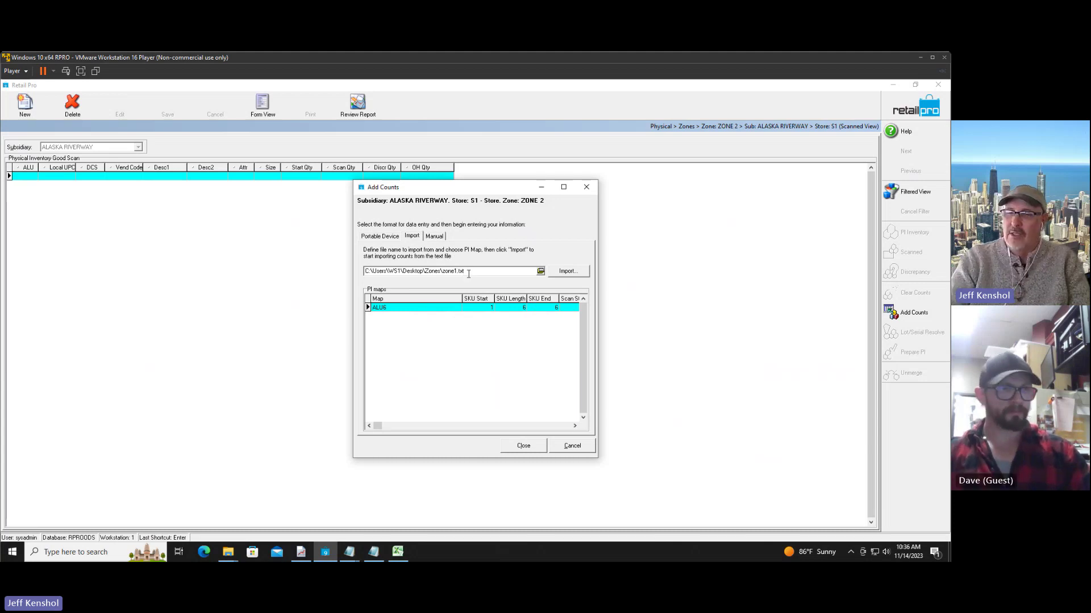
pyautogui.press('BackSpace')
pyautogui.write('2')
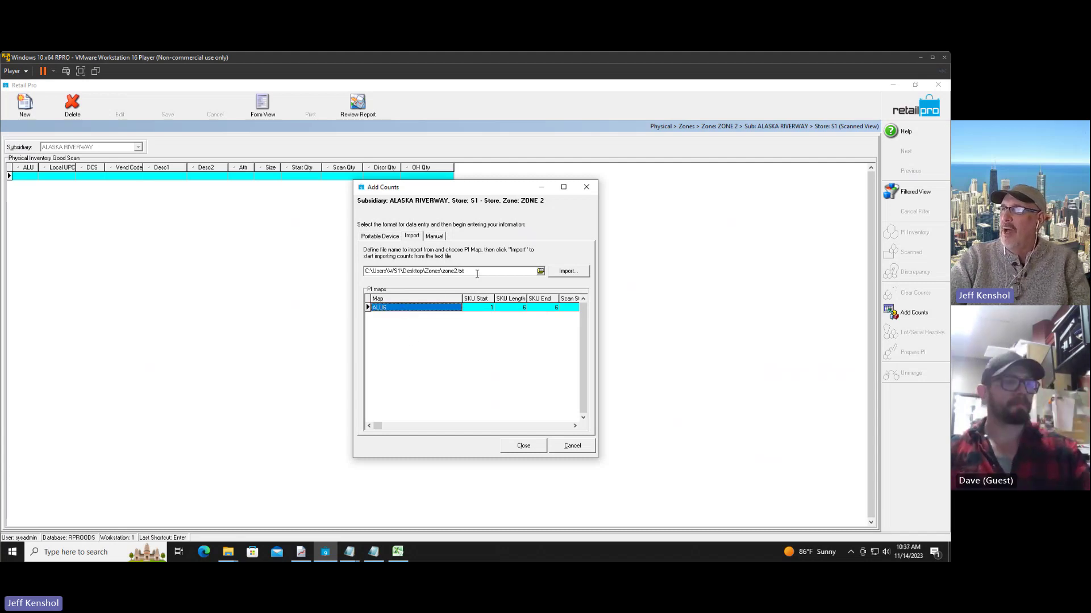
pyautogui.click(567, 272)
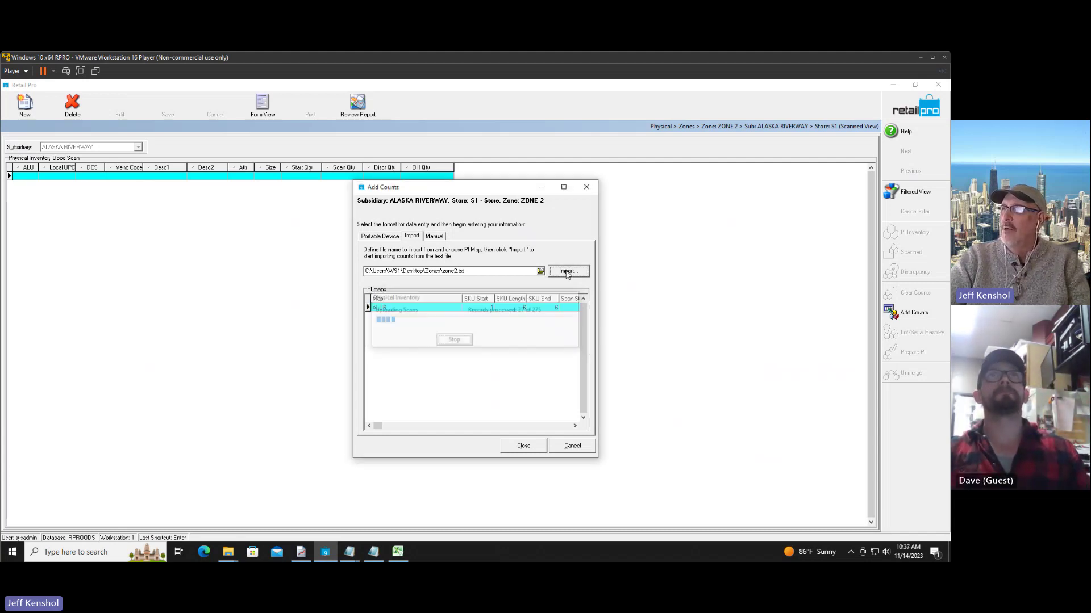
pyautogui.click(476, 339)
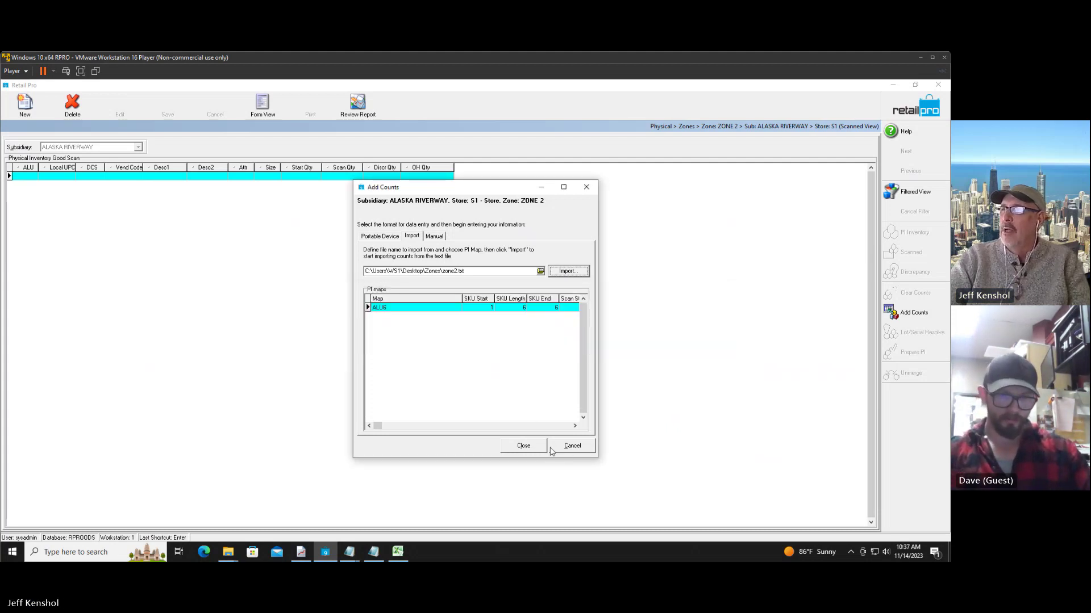
pyautogui.click(521, 447)
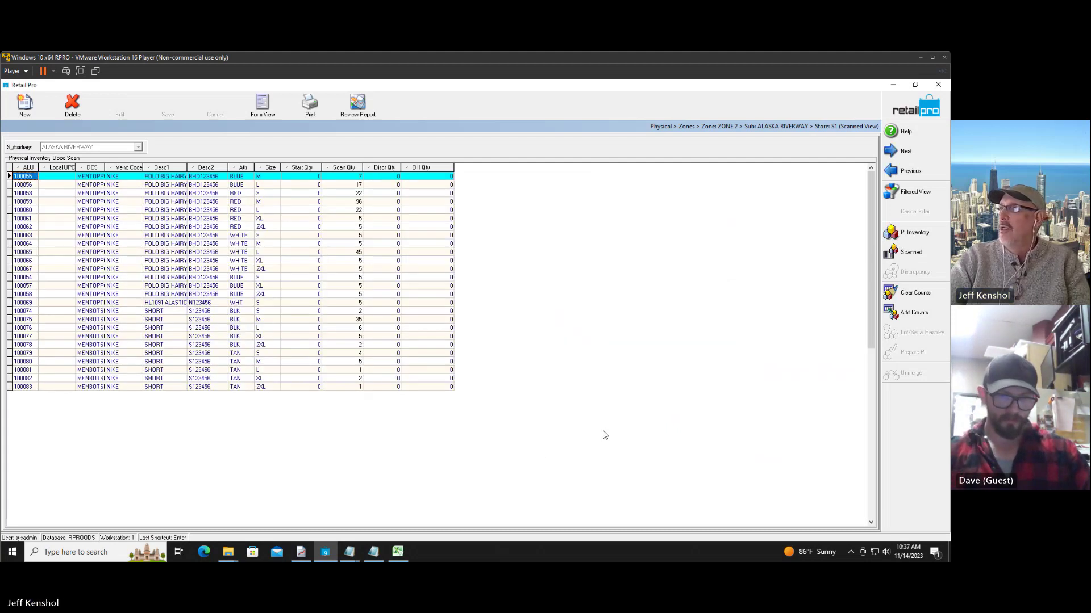
# Step: Review ZONE 2's scan errors and resolve them, moving the valid scans to the good scan table and deleting the bad one
pyautogui.click(911, 116)
pyautogui.click(910, 296)
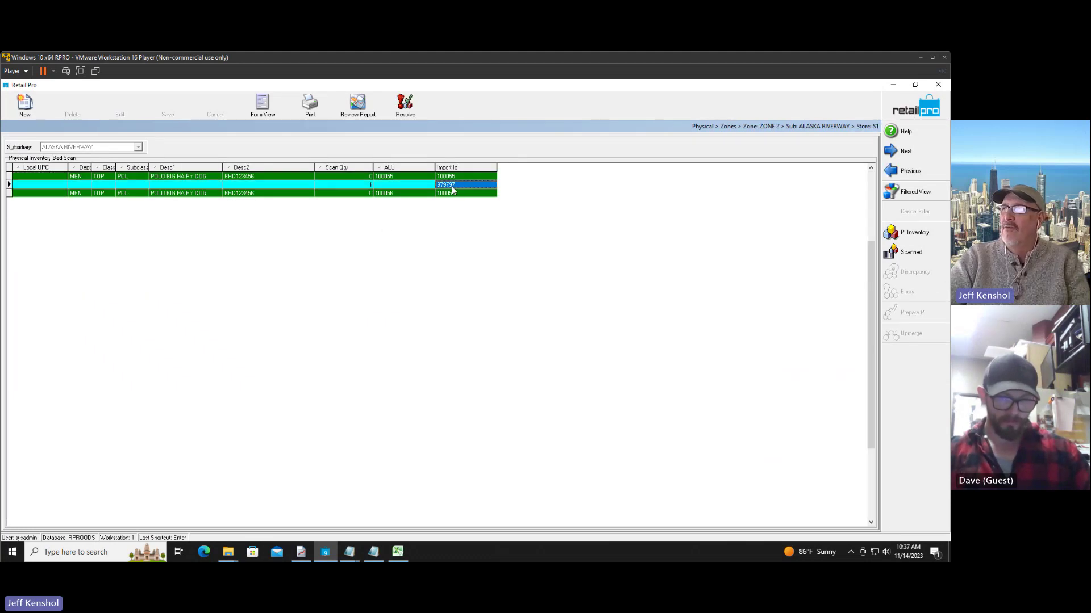
pyautogui.click(405, 105)
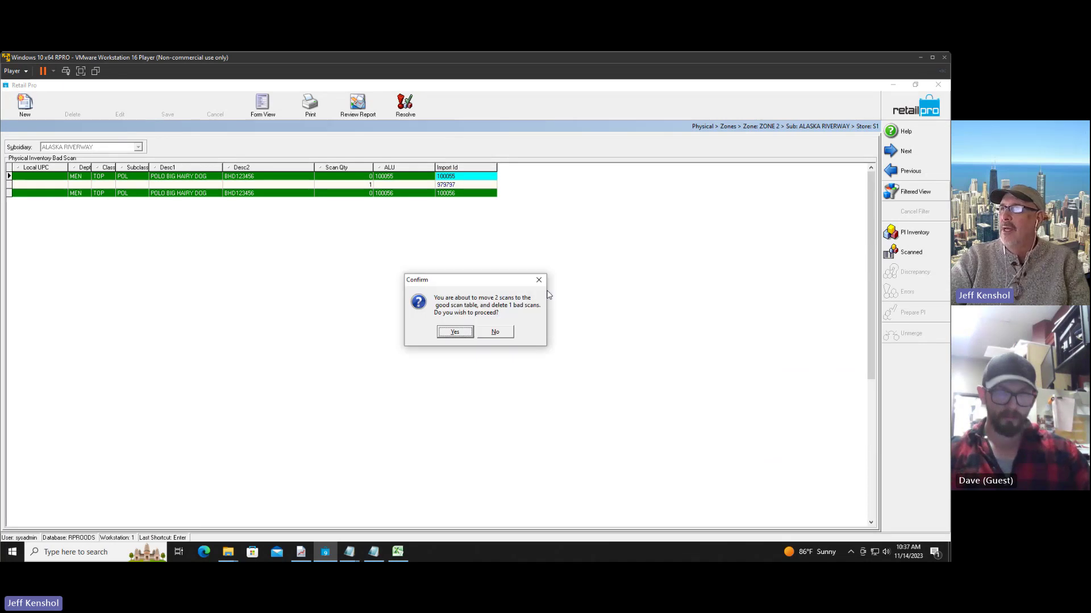
pyautogui.click(455, 334)
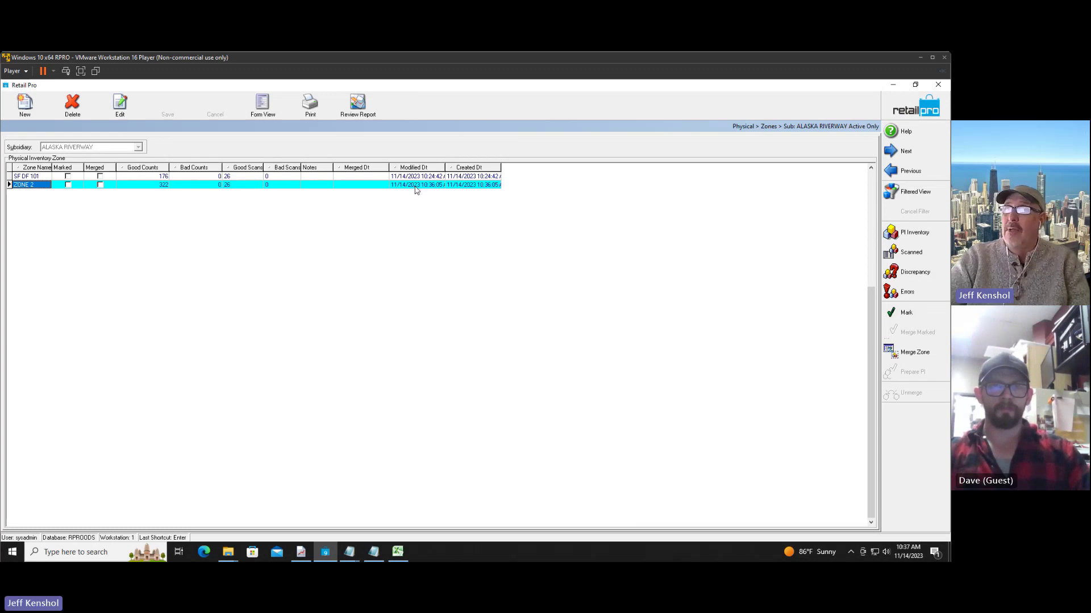
# Step: Check the scanned quantity of item 100055 in zone SF DF 101, and return to the zone list
pyautogui.click(201, 176)
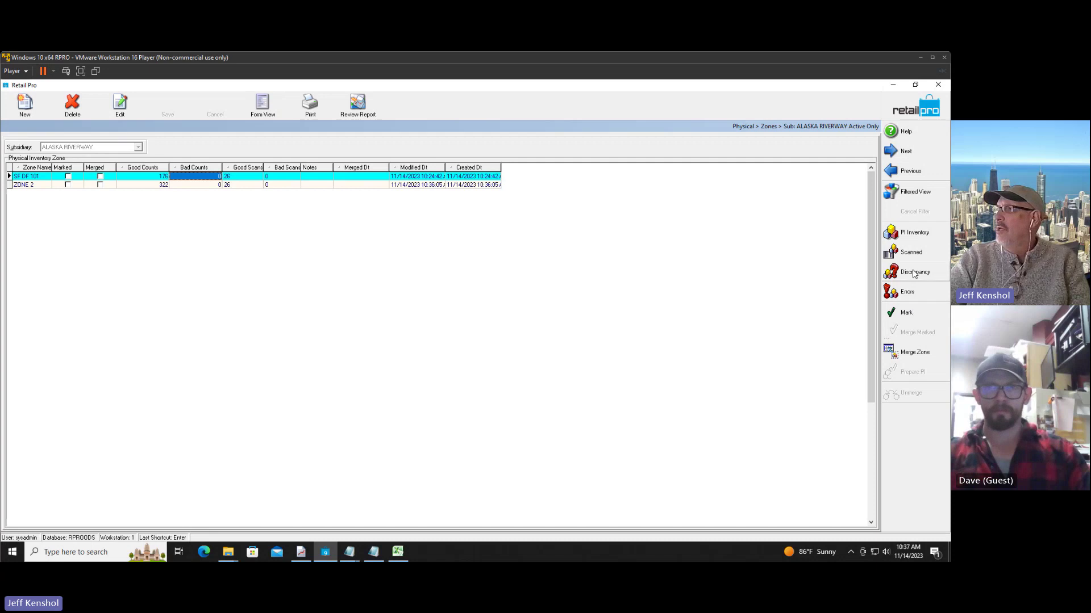
pyautogui.click(910, 252)
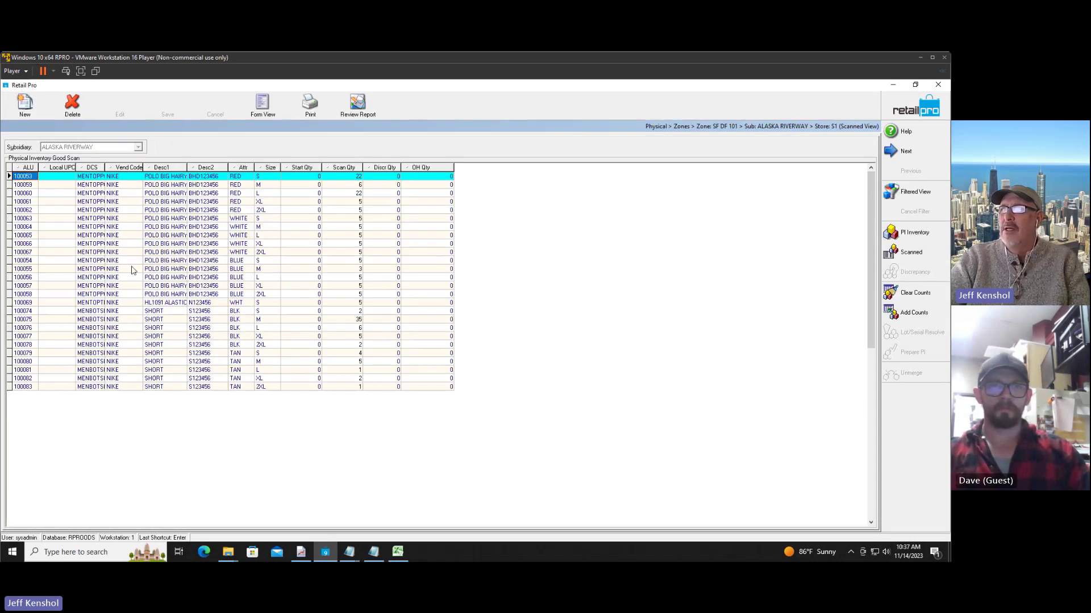
pyautogui.click(37, 271)
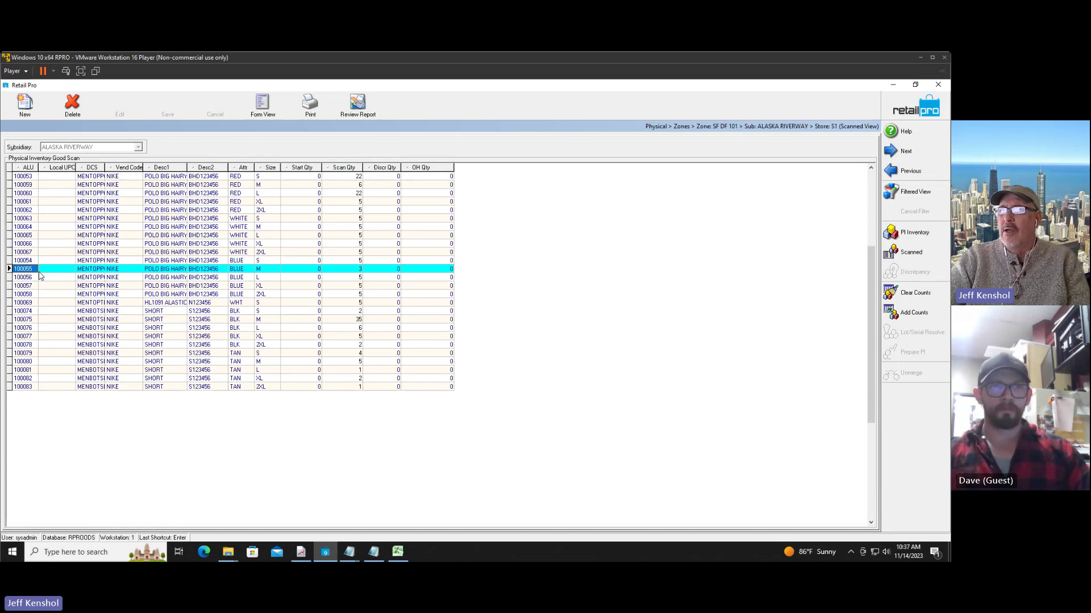
pyautogui.click(355, 270)
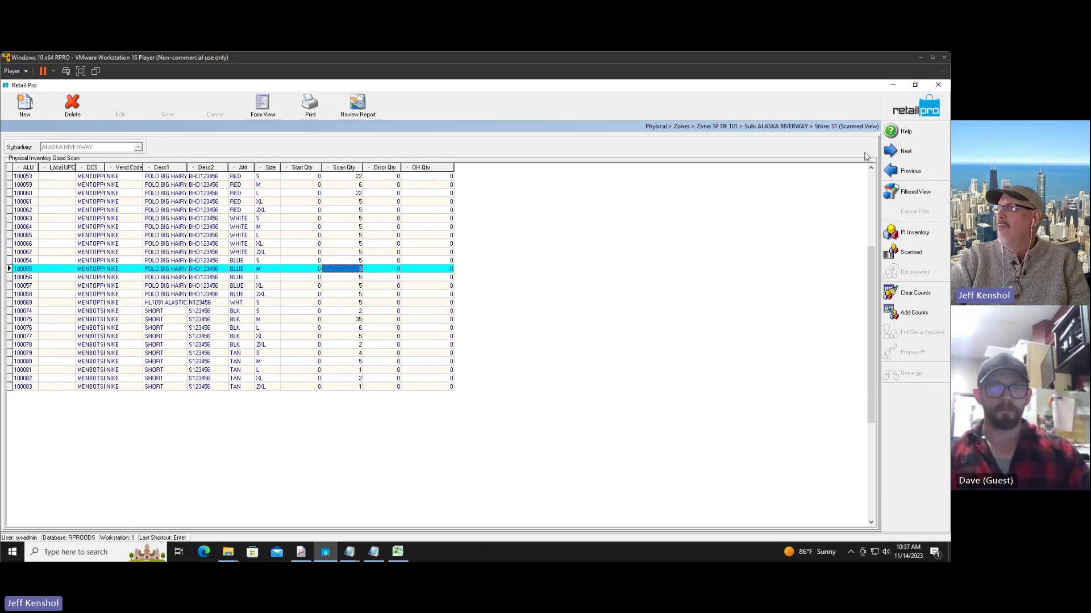
pyautogui.click(916, 107)
# Step: Check ZONE 2's scanned quantities and return to the zone list
pyautogui.click(159, 185)
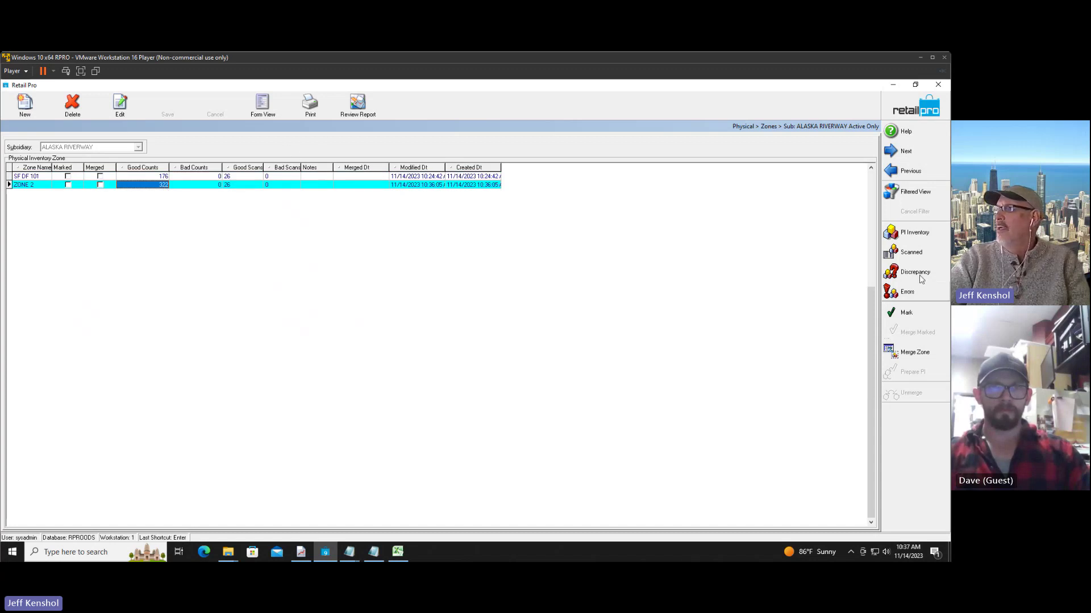
pyautogui.click(909, 253)
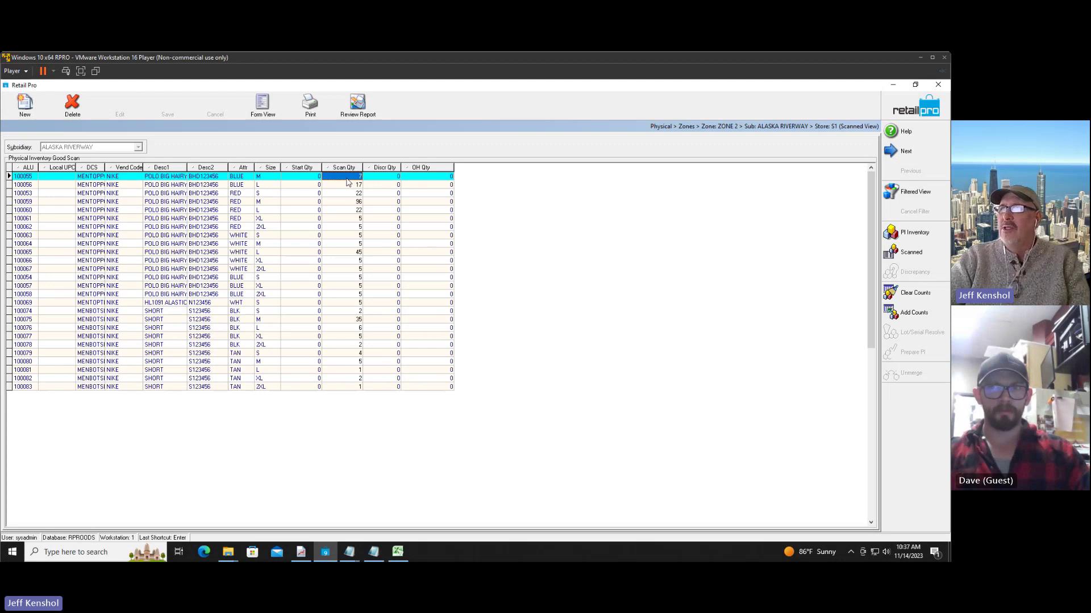
pyautogui.click(915, 110)
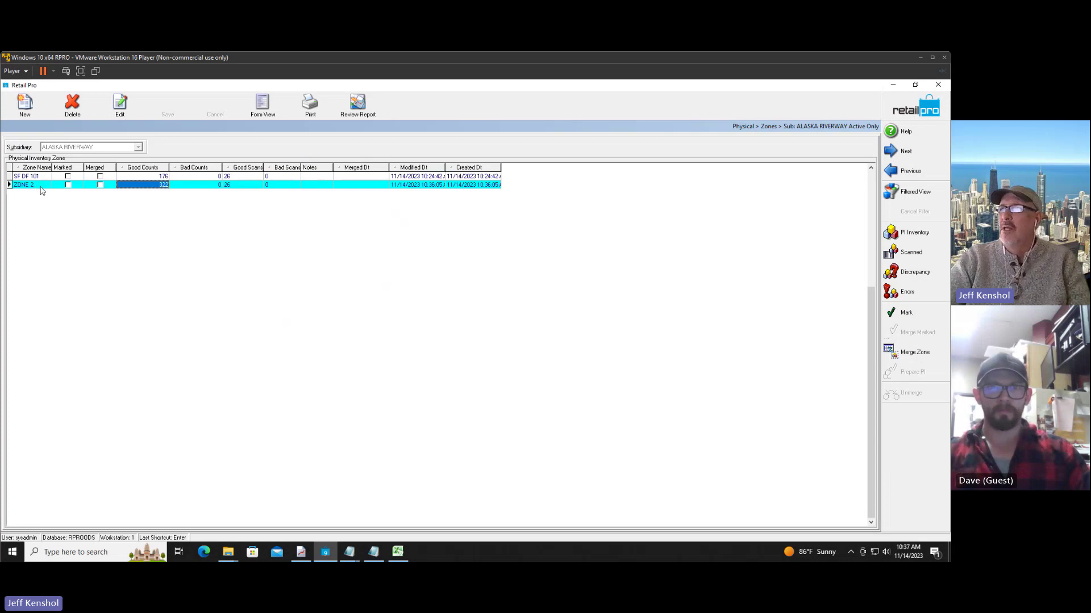
# Step: Mark all zones and merge them into Physical Inventory
pyautogui.click(912, 313)
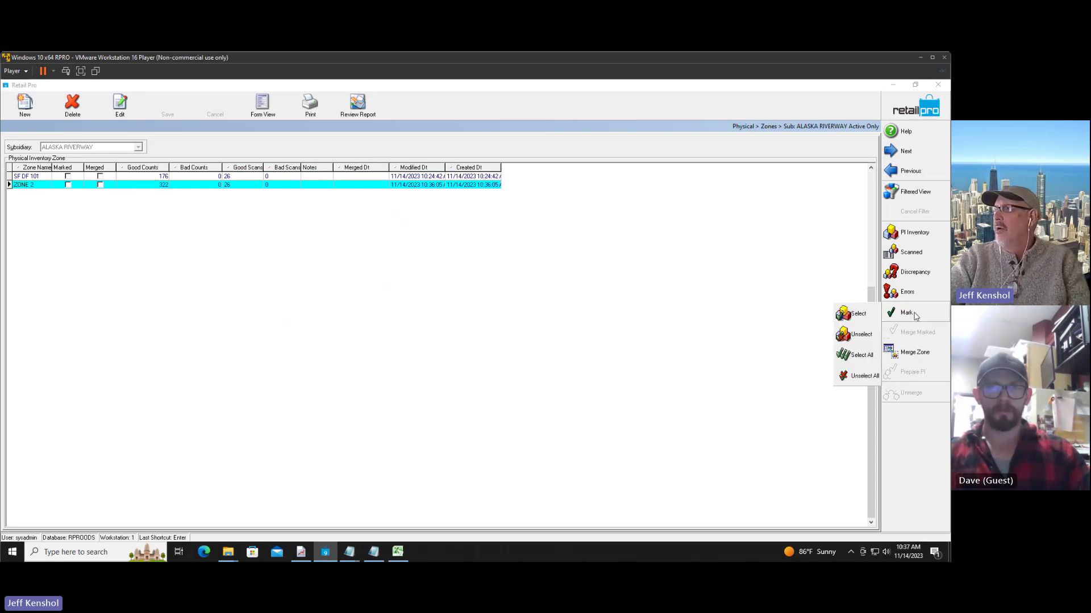
pyautogui.click(861, 355)
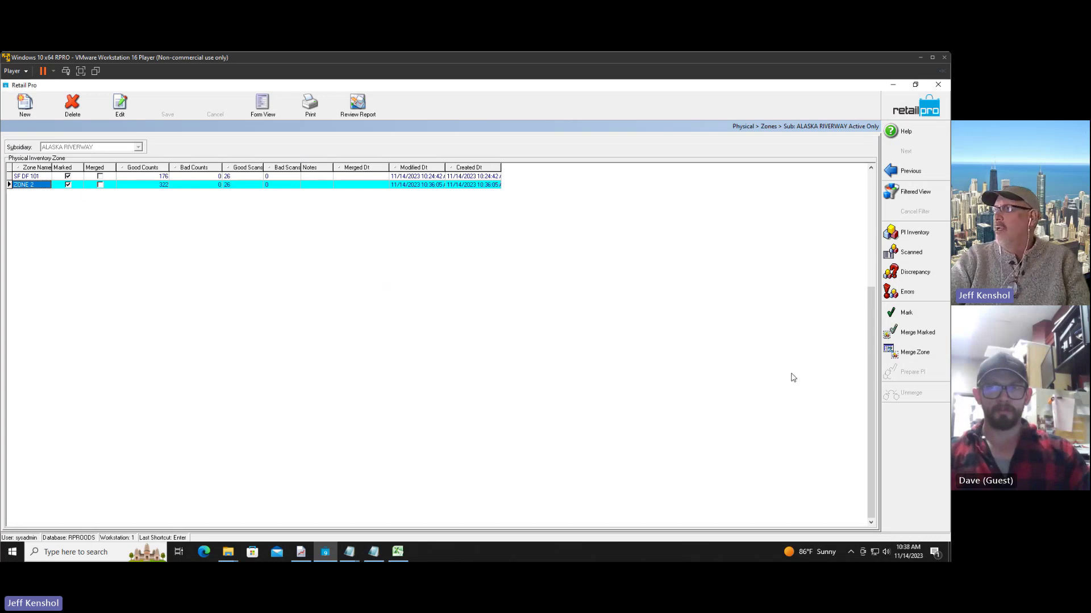
pyautogui.click(929, 351)
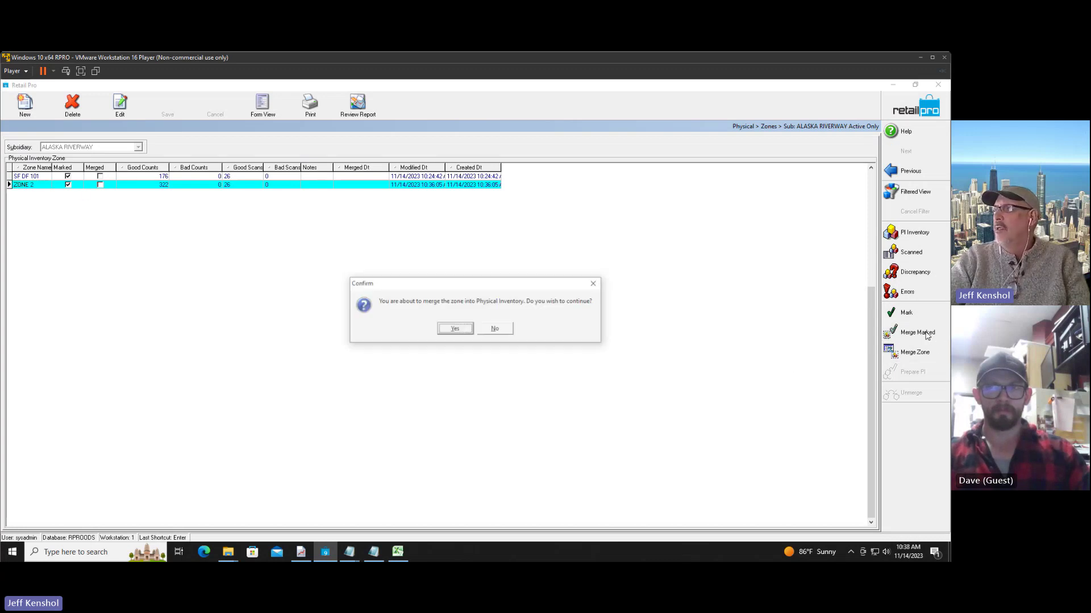
pyautogui.click(454, 330)
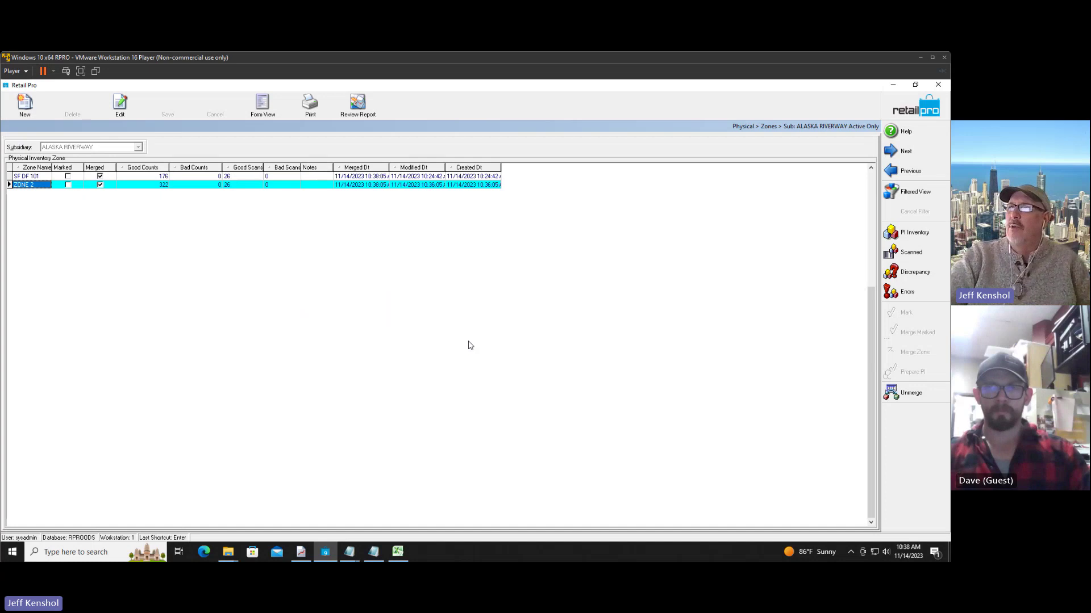
# Step: Open the store's physical inventory sheet in the PI Inventory view to examine start, scanned and discrepancy quantities
pyautogui.click(909, 116)
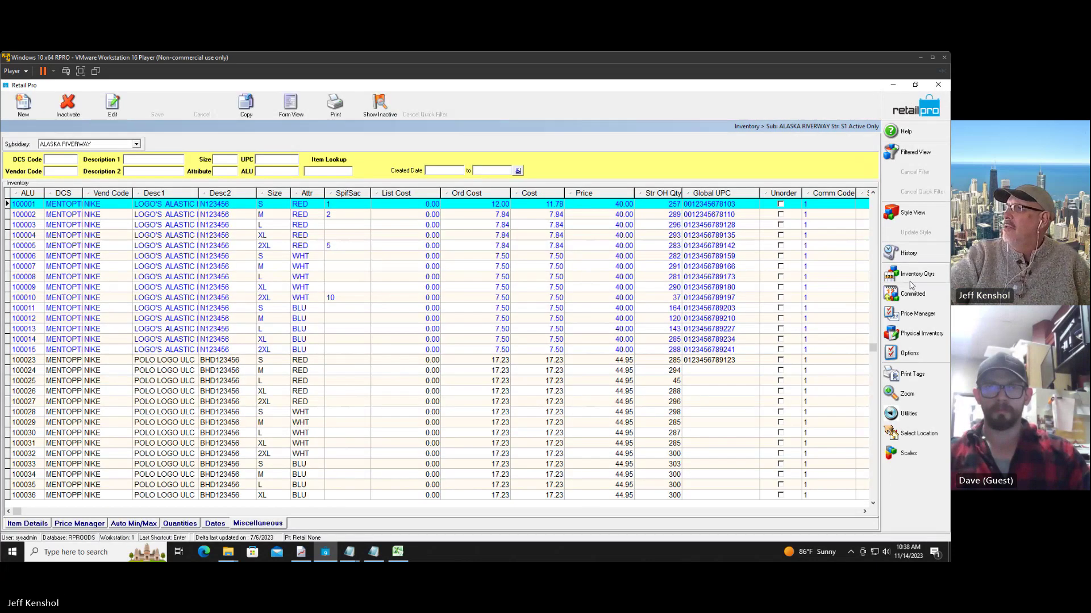
pyautogui.click(918, 334)
pyautogui.click(830, 337)
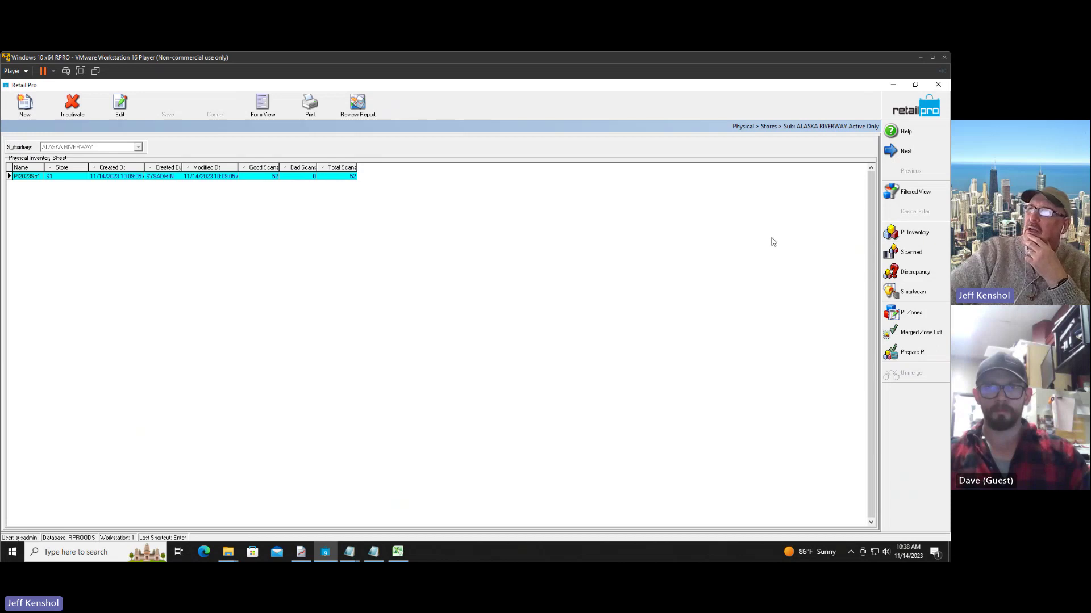
pyautogui.click(920, 234)
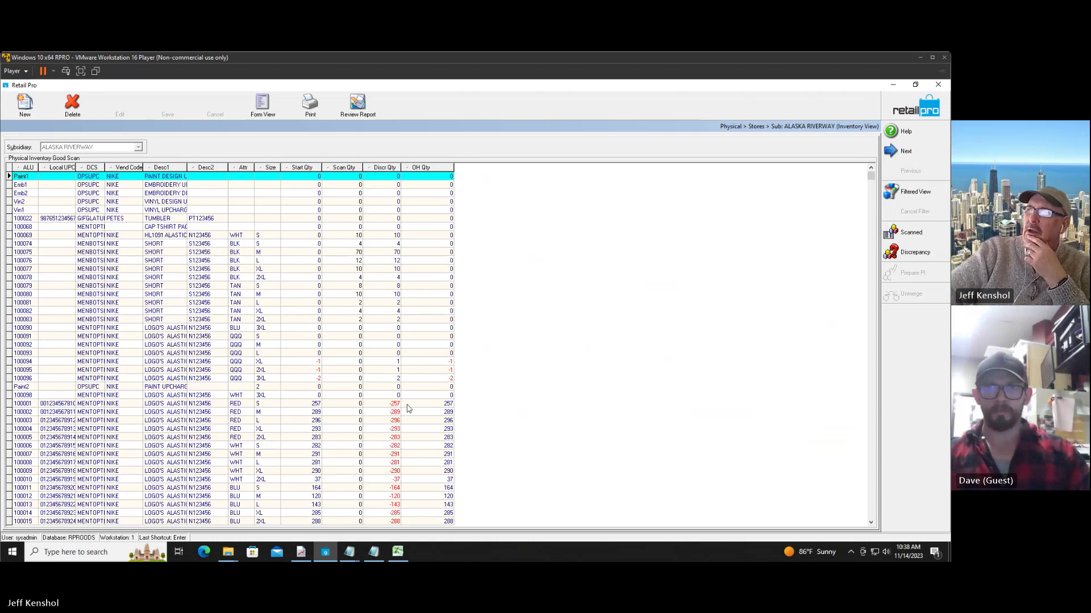
pyautogui.click(67, 454)
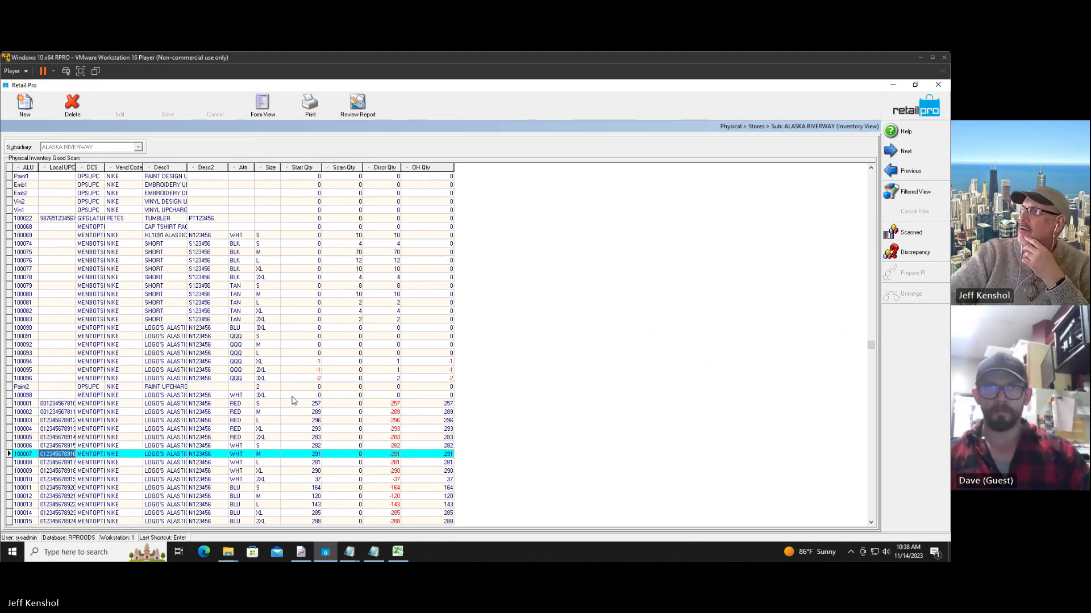
# Step: Open the inventory sheet's filter, add ALU to its filter elements, and return to the criteria
pyautogui.click(921, 191)
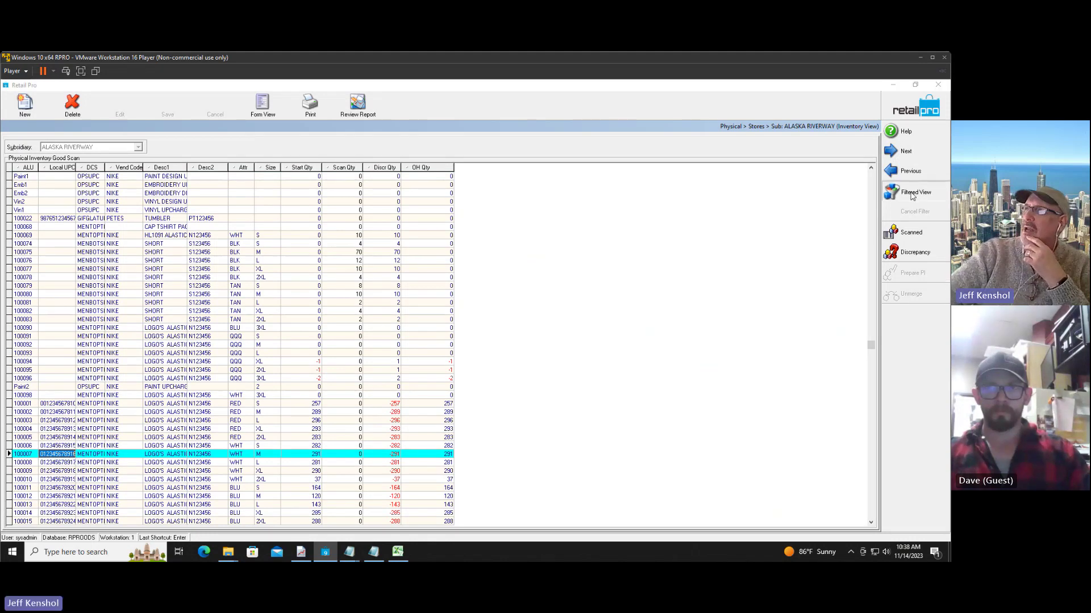
pyautogui.rightClick(466, 259)
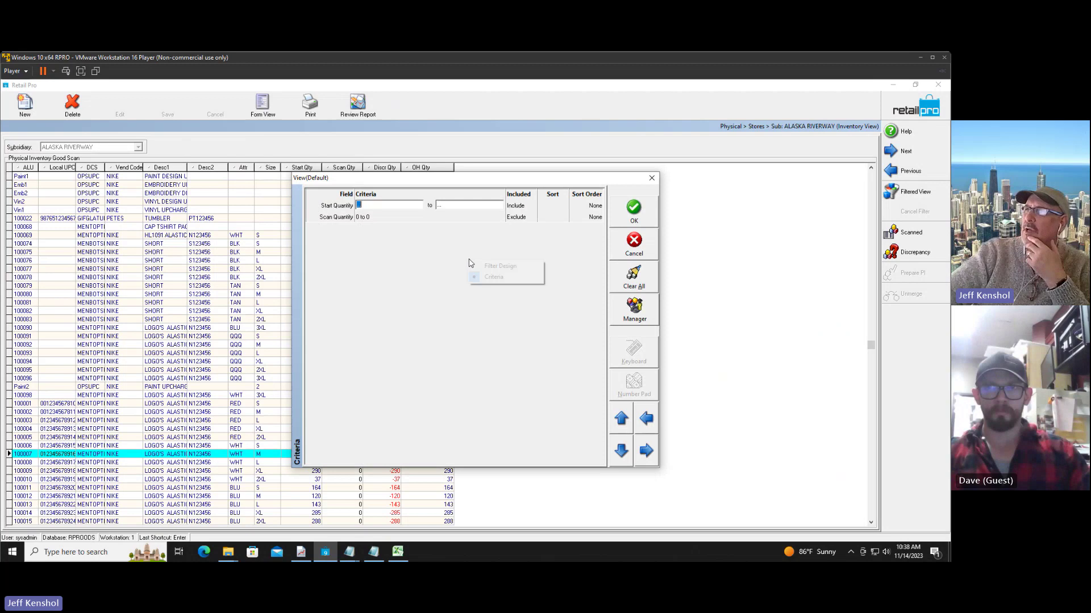
pyautogui.click(485, 267)
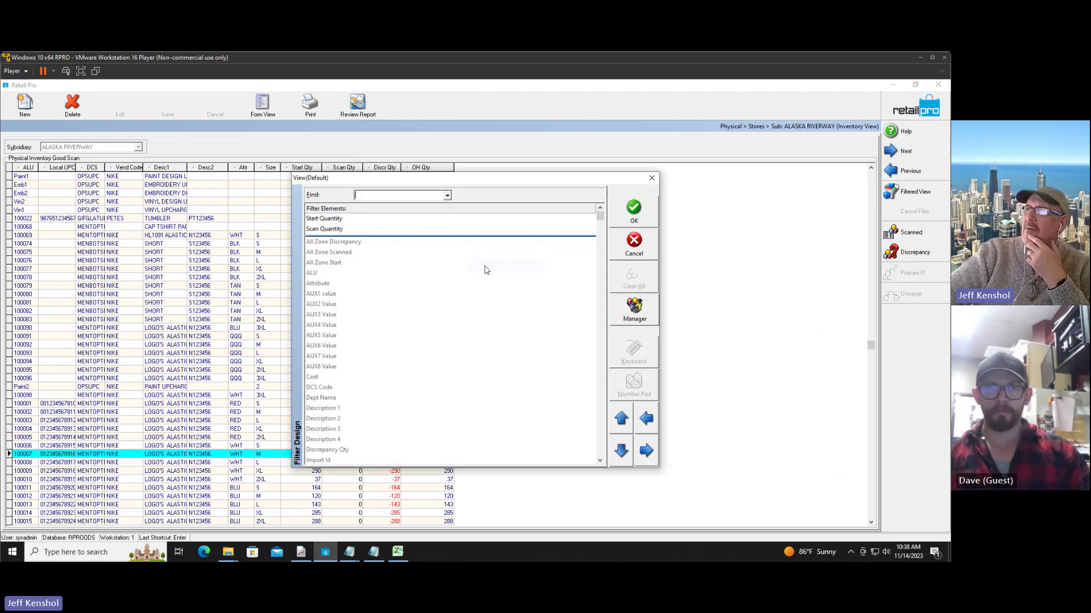
pyautogui.doubleClick(320, 272)
pyautogui.rightClick(438, 225)
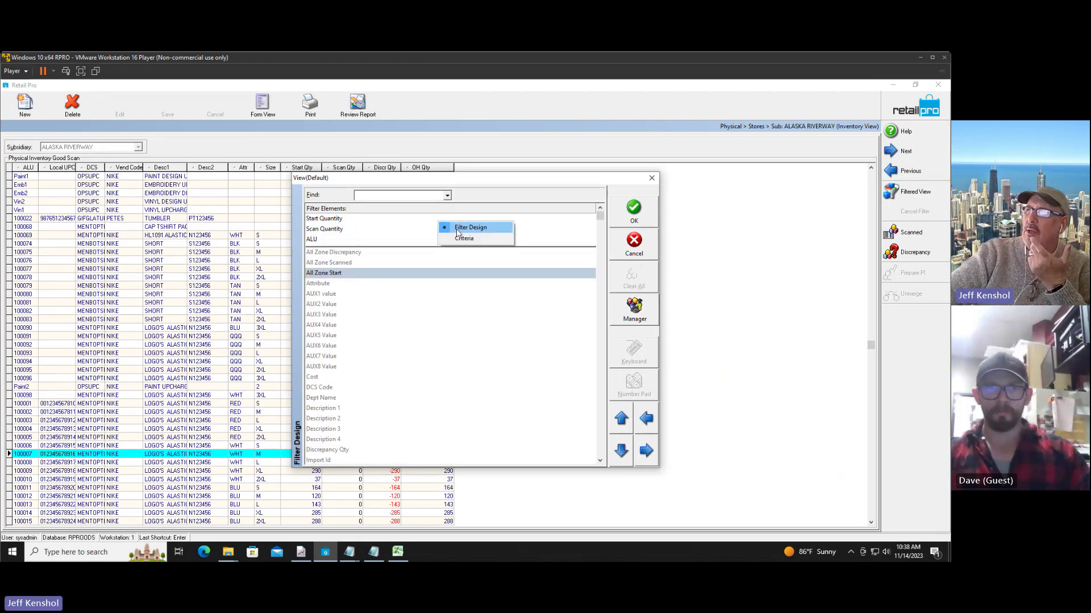
pyautogui.click(459, 239)
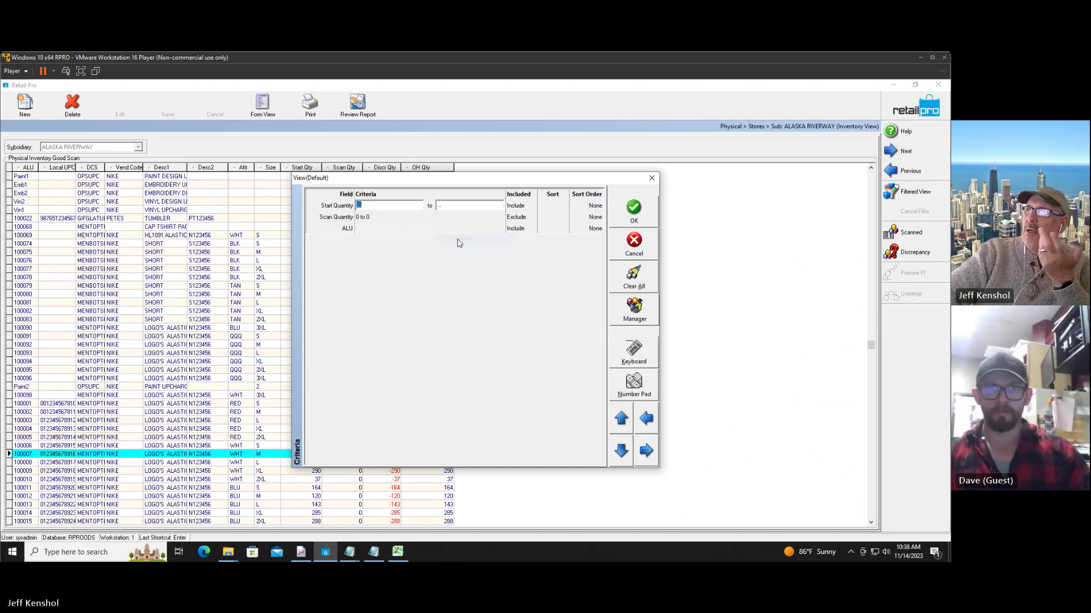
# Step: Clear all filter criteria and filter the inventory sheet by ALU 100055
pyautogui.click(632, 280)
pyautogui.click(385, 228)
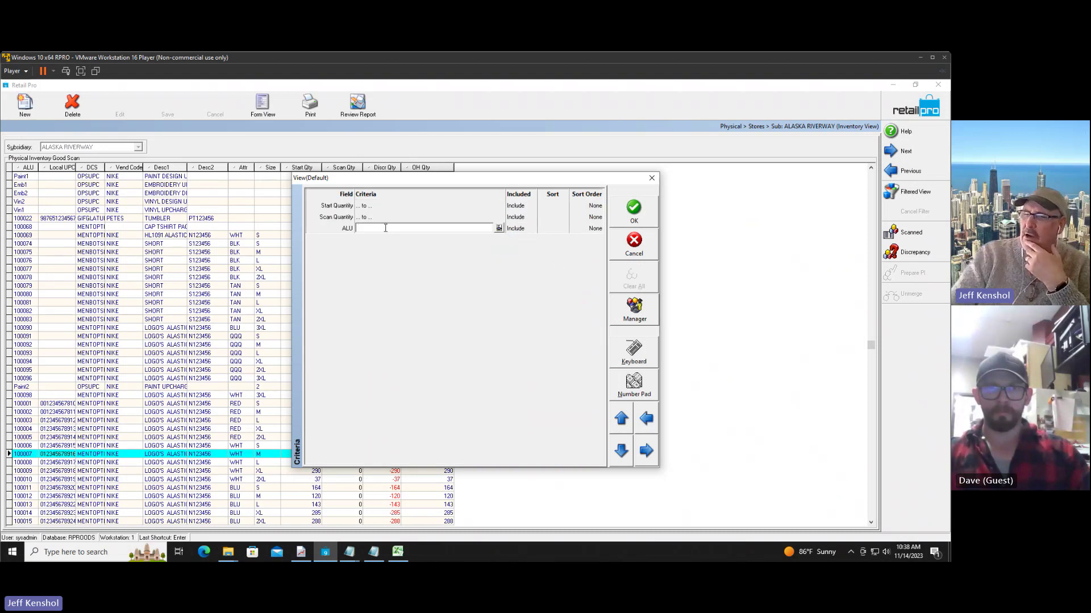
pyautogui.write('10')
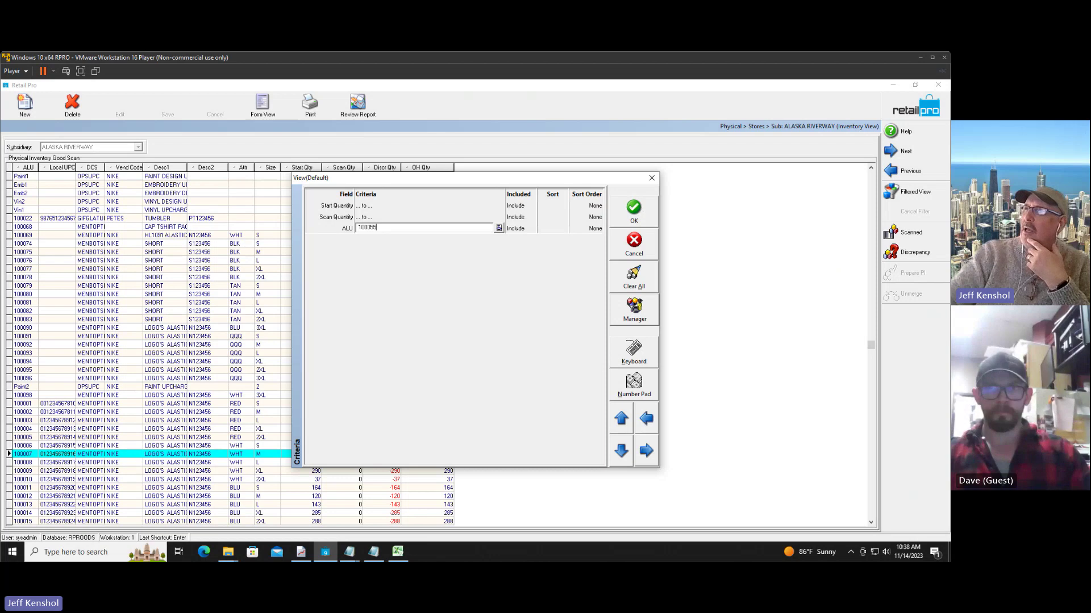
pyautogui.write('0055')
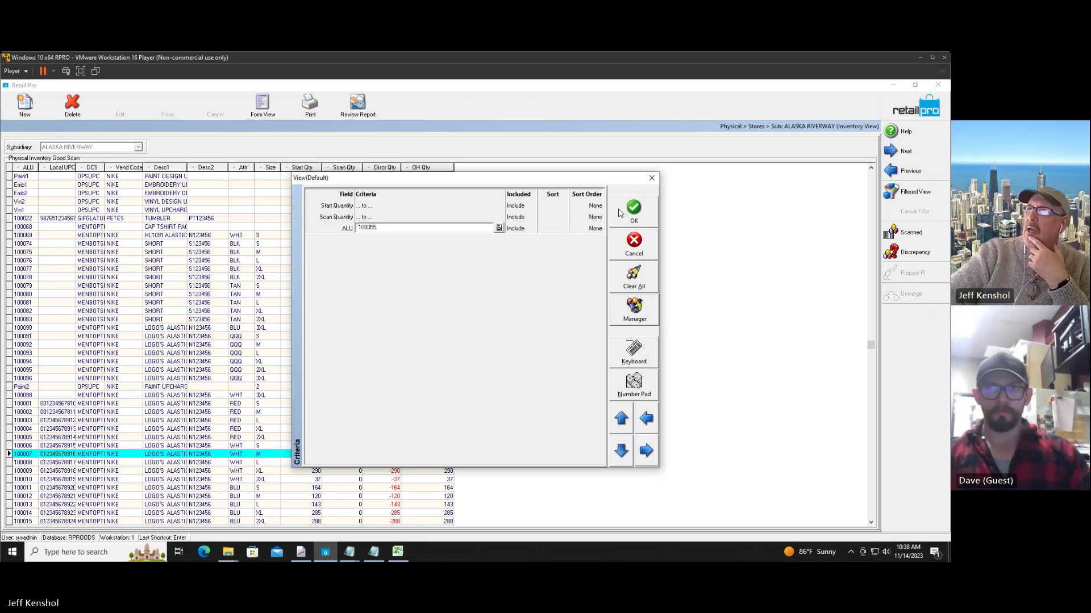
pyautogui.click(619, 212)
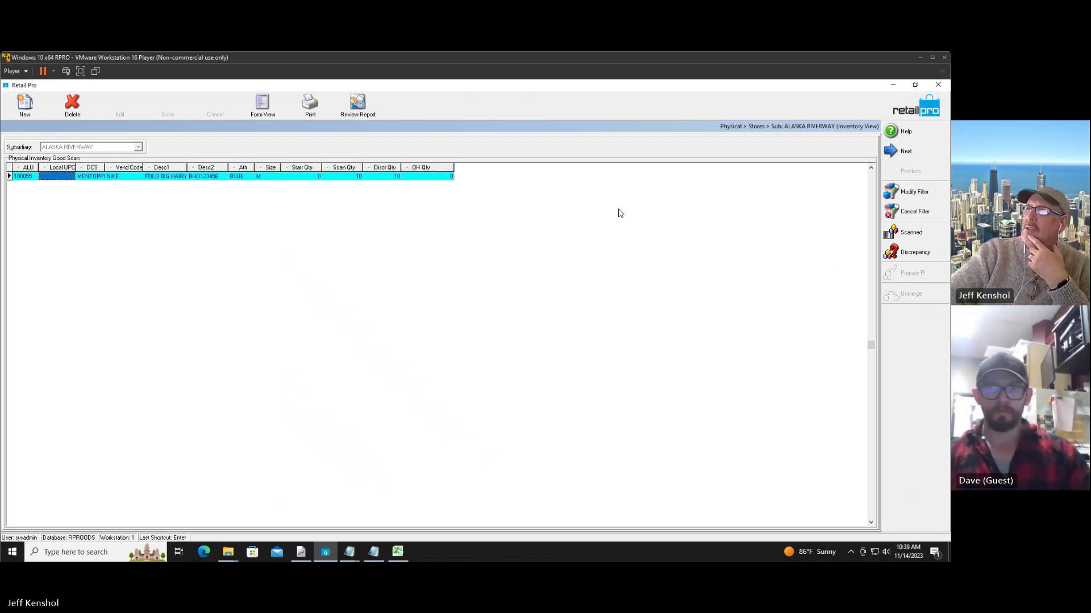
# Step: Check the start, scanned and discrepancy quantities of item 100055, and cancel the filter
pyautogui.click(343, 177)
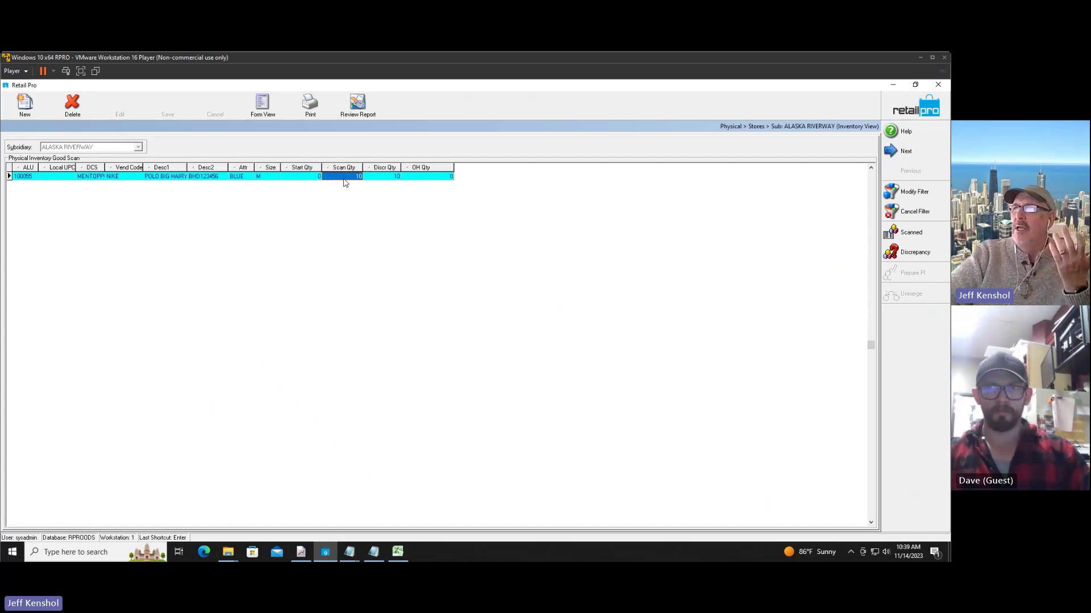
pyautogui.click(315, 179)
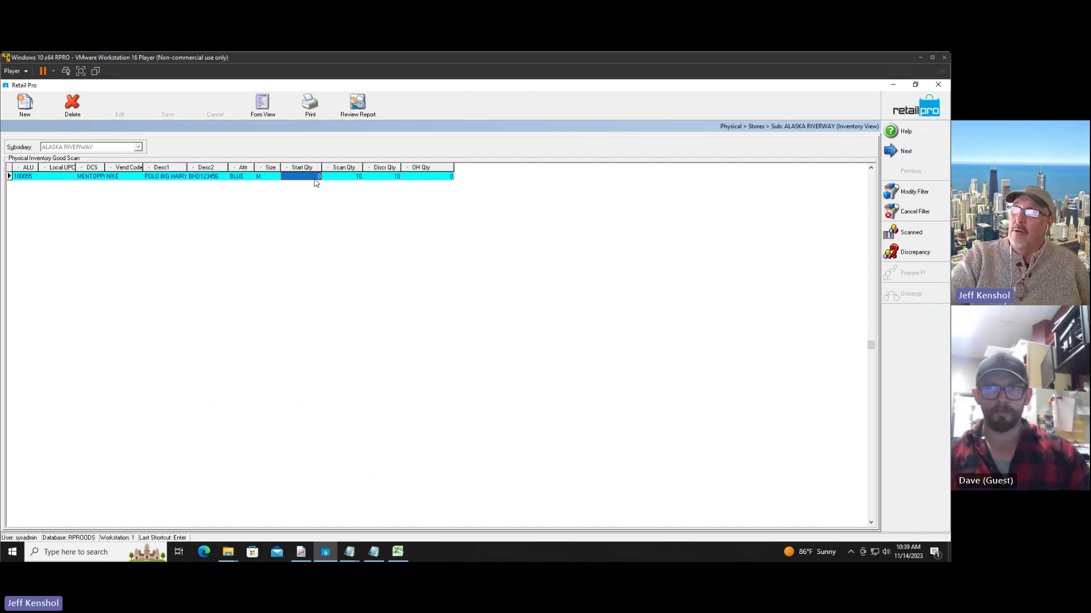
pyautogui.click(348, 178)
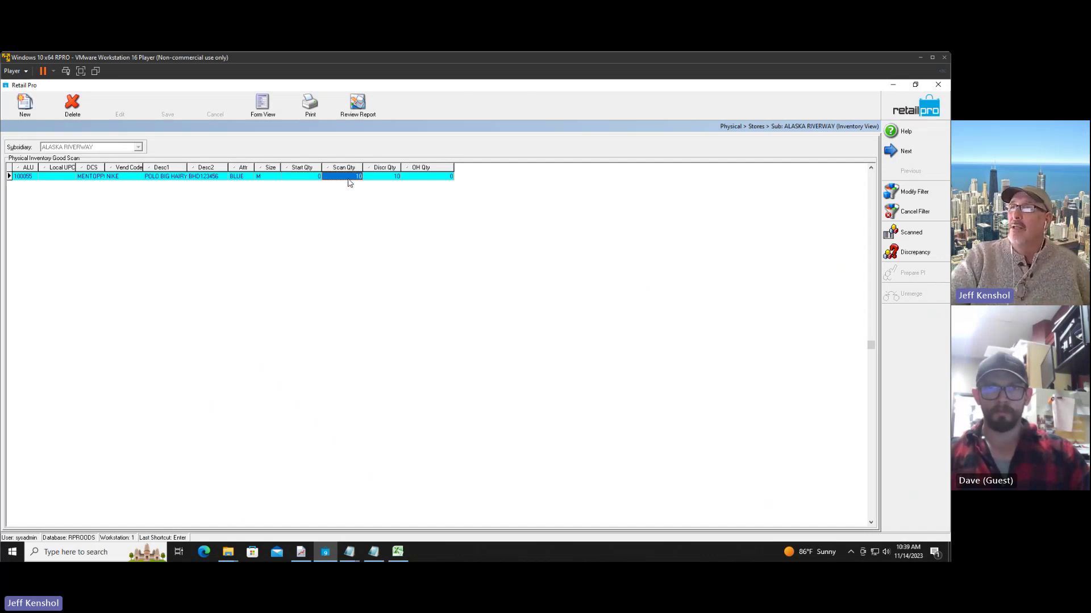
pyautogui.click(385, 179)
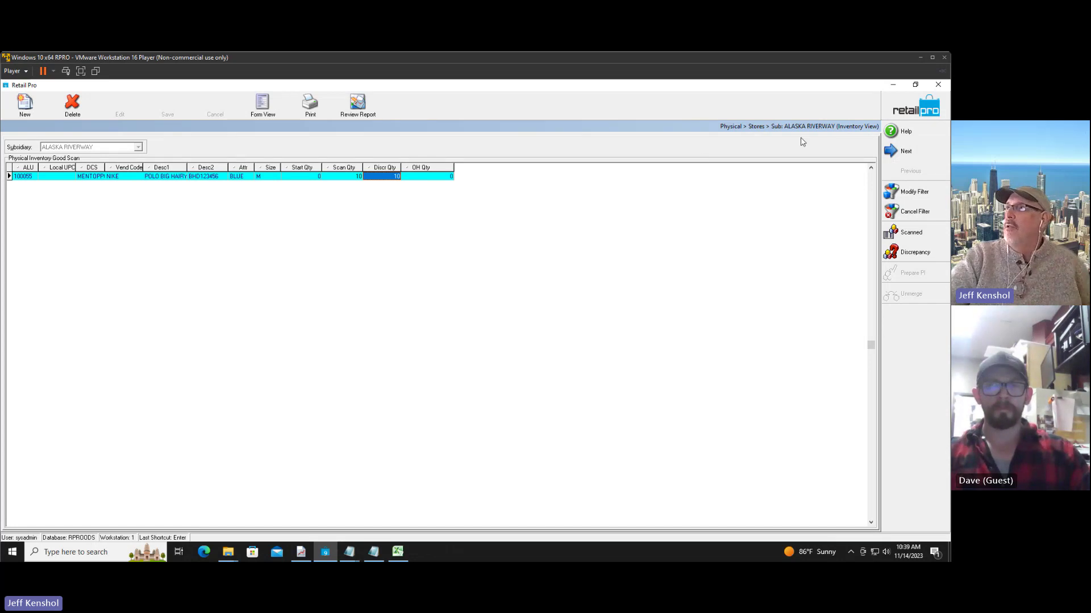
pyautogui.click(899, 213)
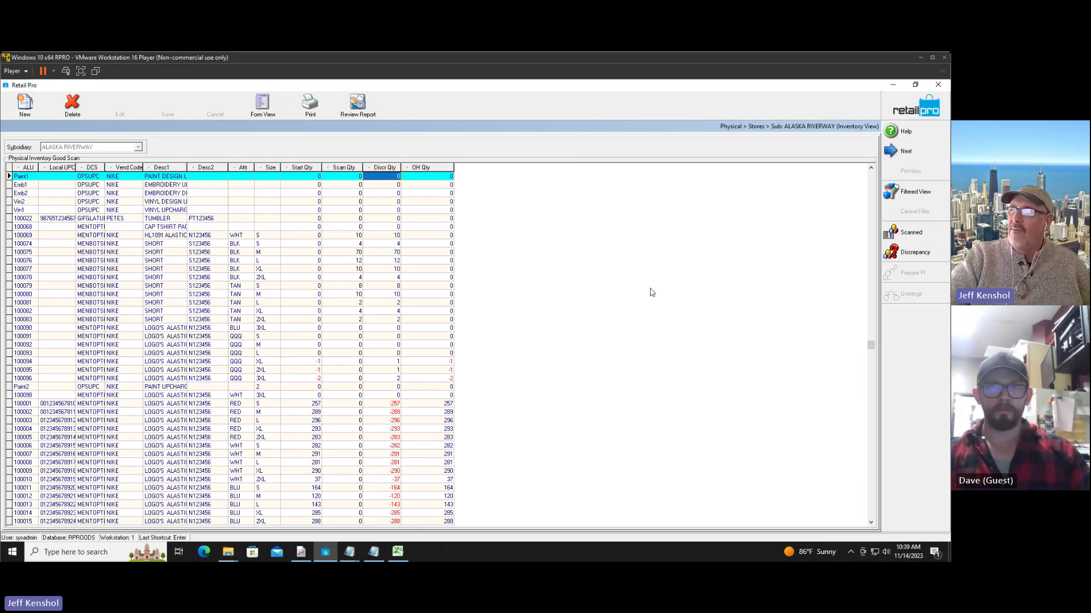
# Step: Switch to the PI Steps notes in Notepad and review the Start and Count procedures up to merging the zone
pyautogui.click(351, 554)
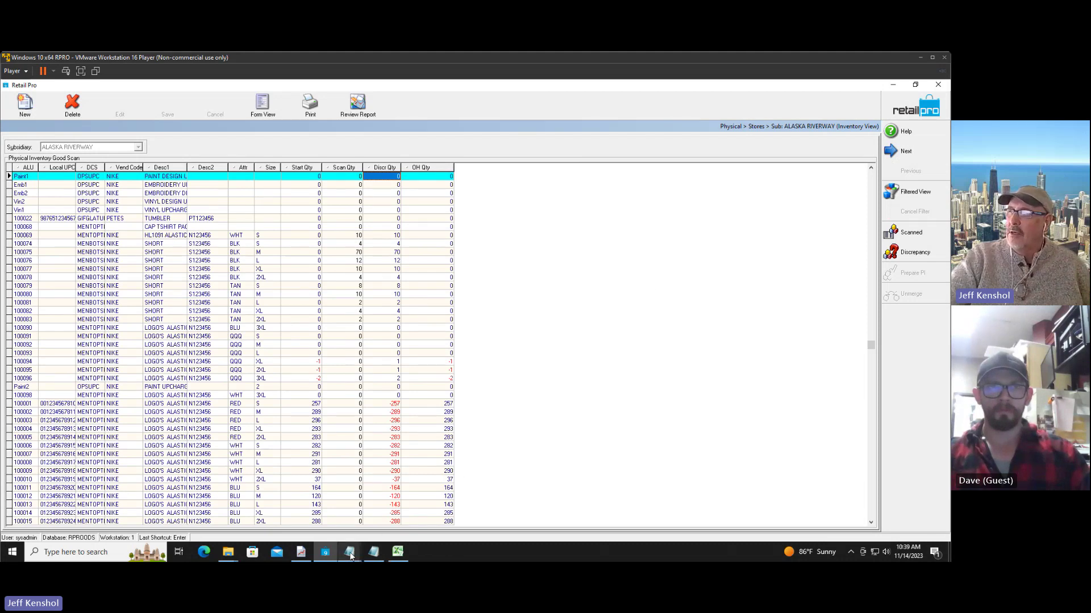
pyautogui.click(376, 526)
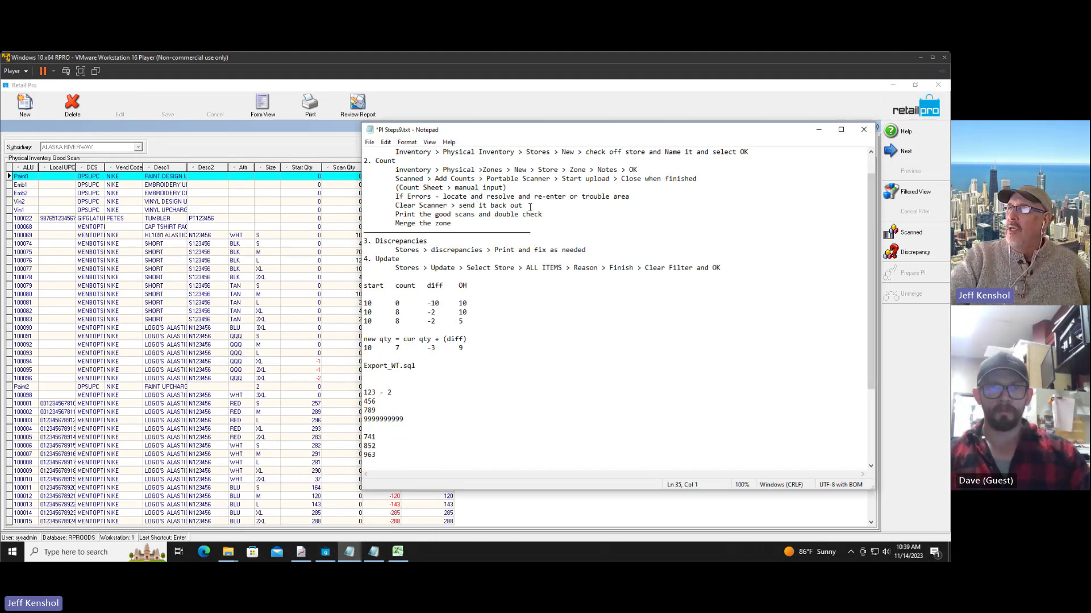
pyautogui.scroll(1, 453, 287)
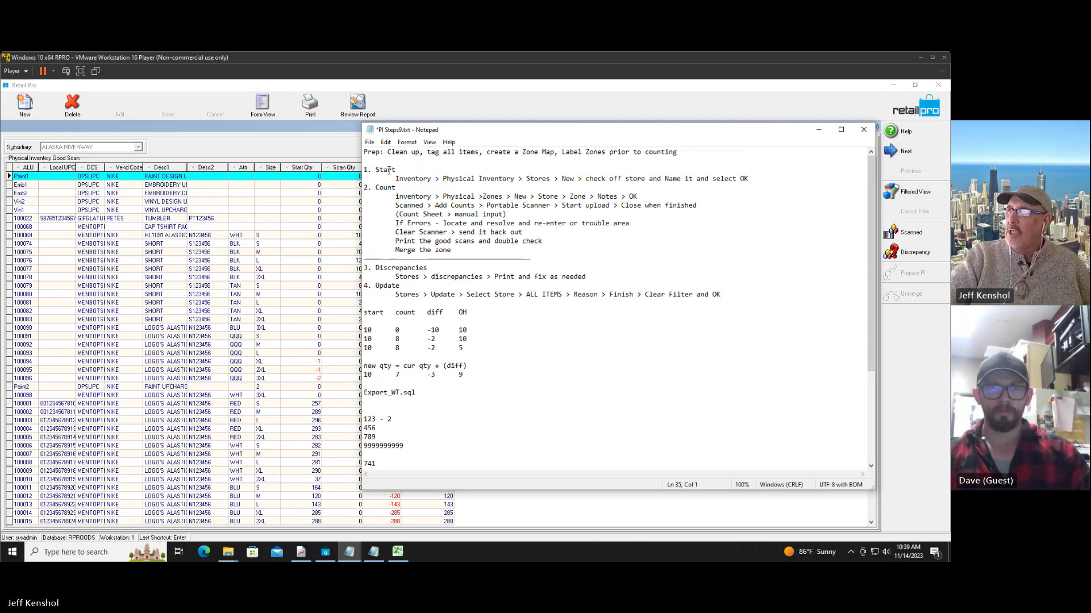
pyautogui.moveTo(396, 170); pyautogui.dragTo(359, 187)
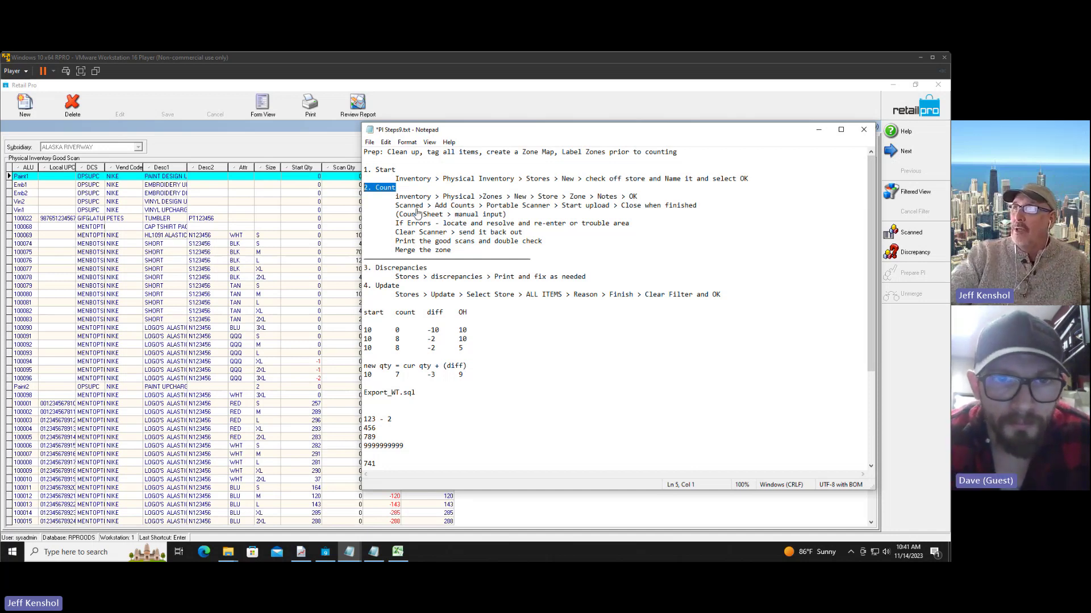
pyautogui.moveTo(399, 214); pyautogui.dragTo(448, 230)
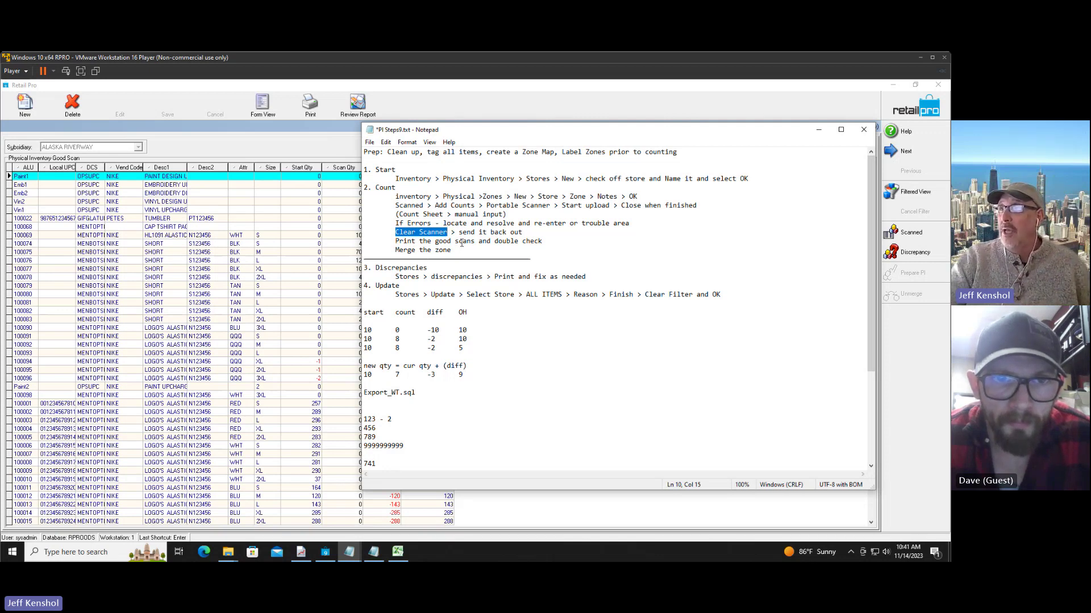
pyautogui.moveTo(463, 241); pyautogui.dragTo(539, 241)
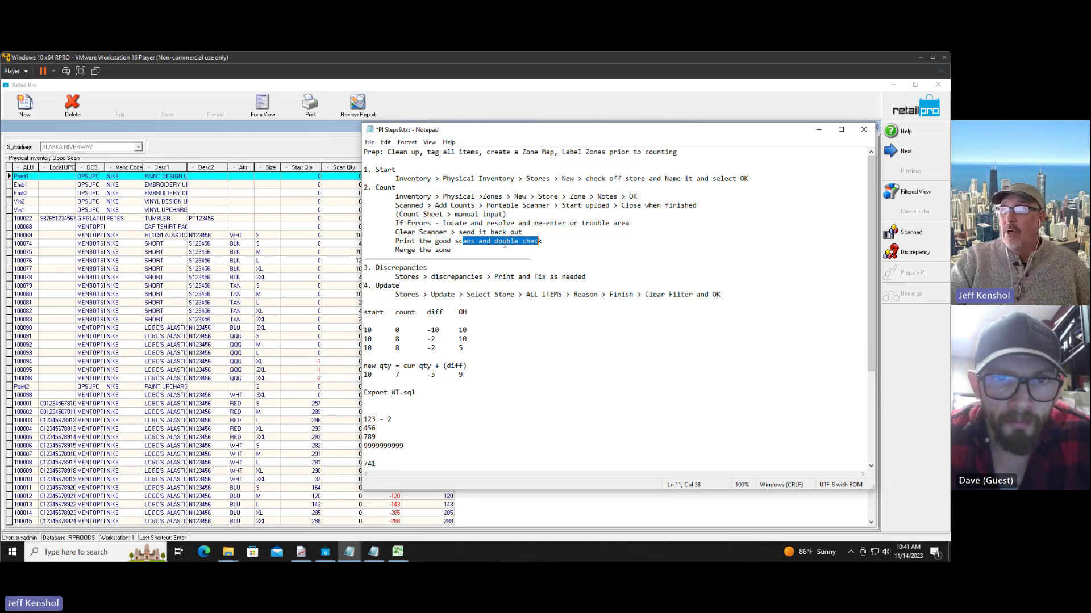
pyautogui.click(457, 252)
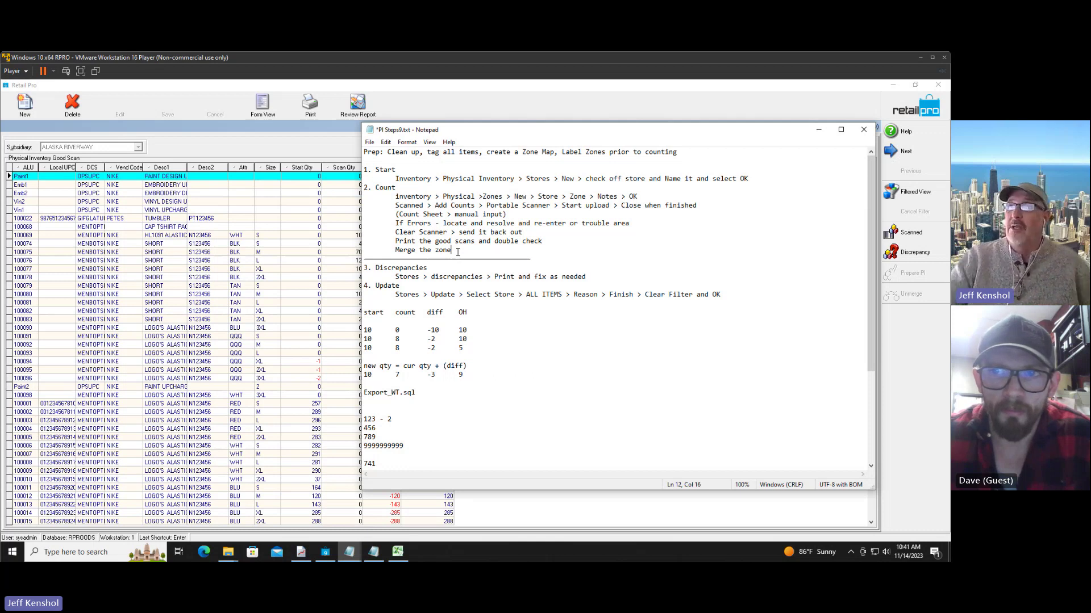
pyautogui.click(447, 267)
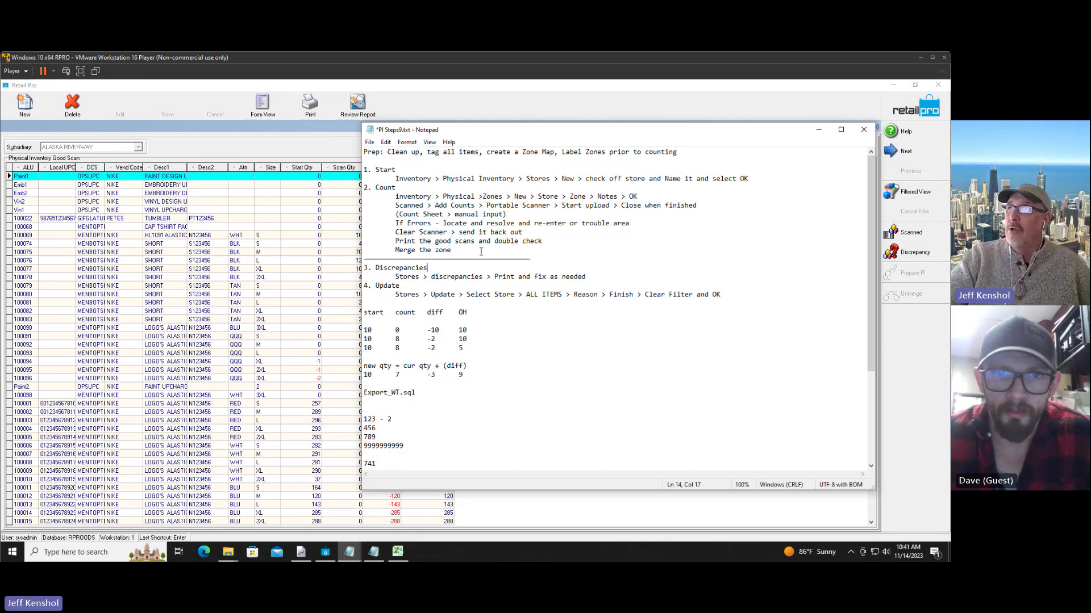
pyautogui.moveTo(451, 250); pyautogui.dragTo(350, 173)
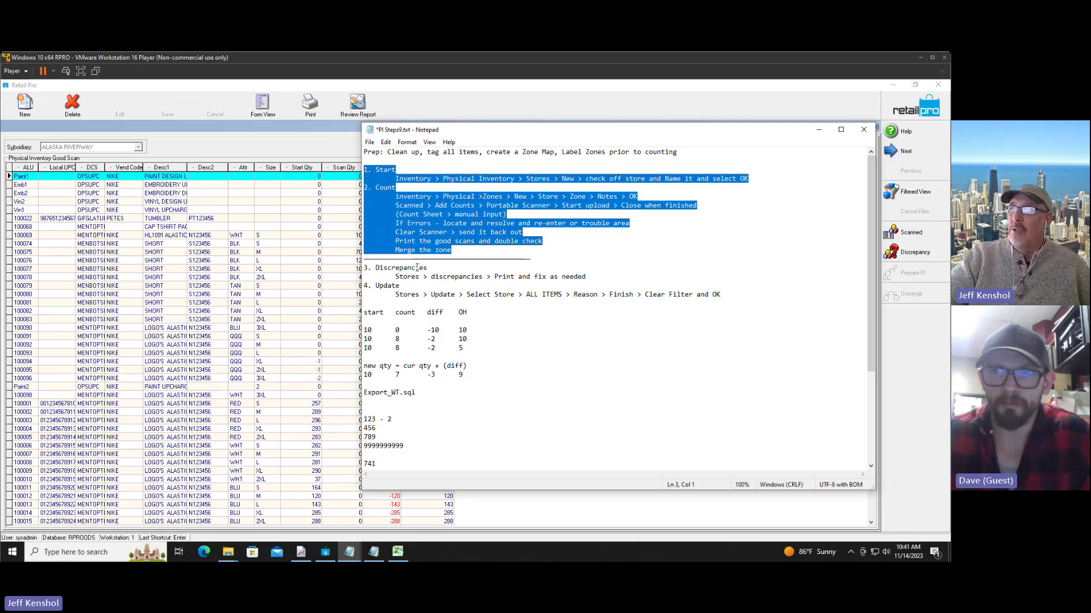
pyautogui.moveTo(541, 260); pyautogui.dragTo(384, 260)
pyautogui.scroll(-1, 473, 388)
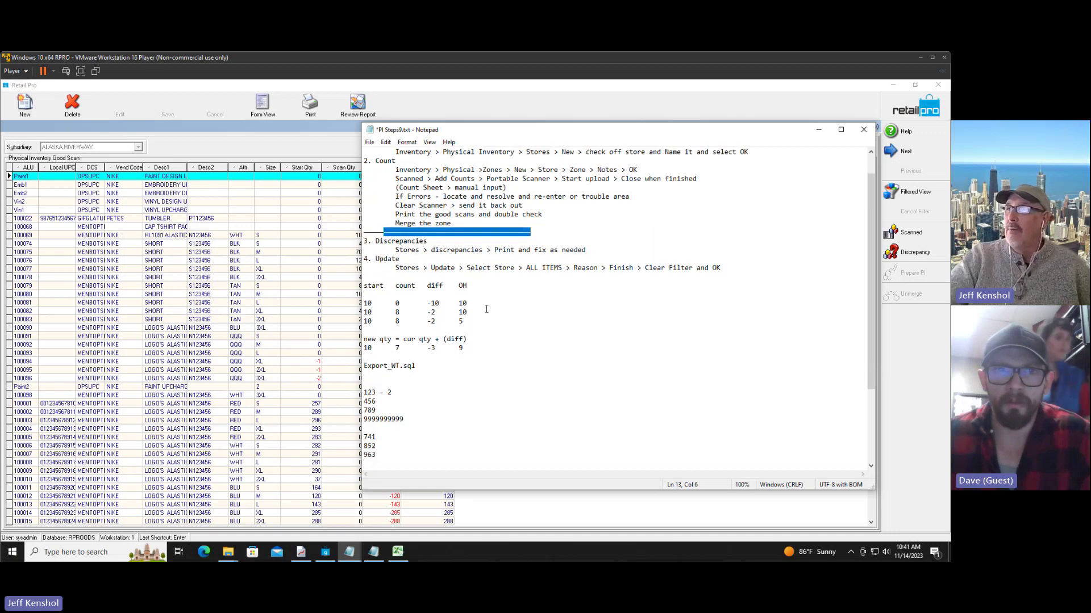
# Step: Examine the example start, count, diff and OH rows against the formula "new qty = cur qty + (diff)"
pyautogui.moveTo(400, 312); pyautogui.dragTo(395, 311)
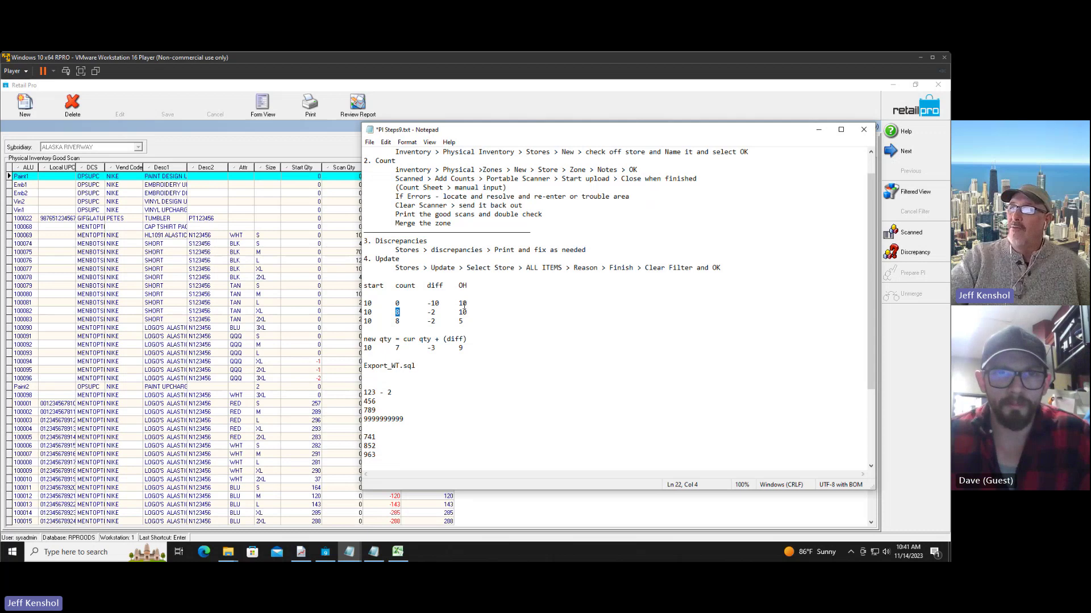
pyautogui.moveTo(466, 304); pyautogui.dragTo(426, 313)
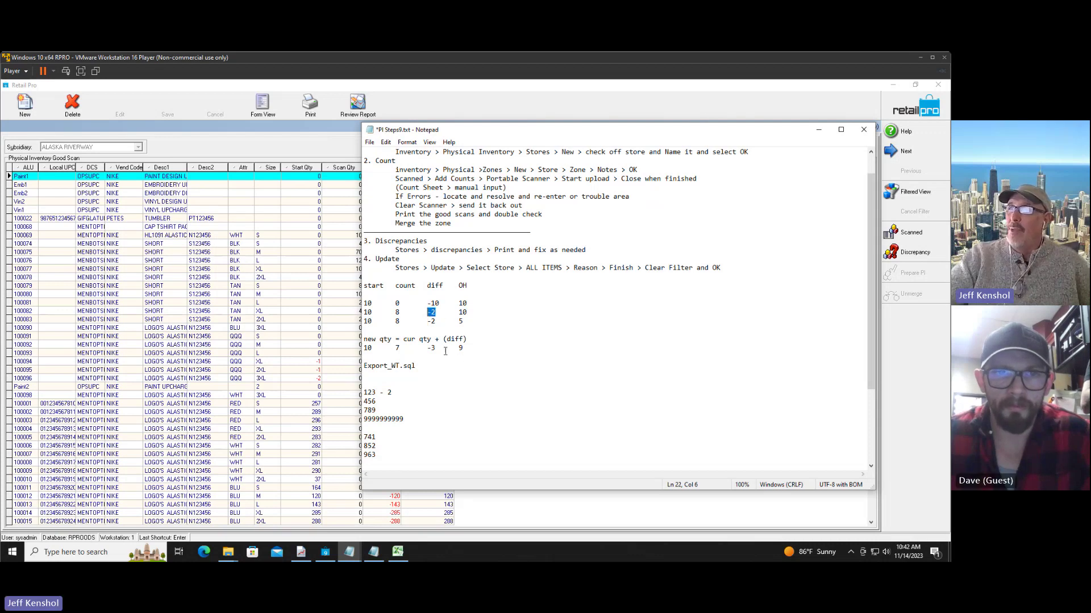
pyautogui.moveTo(471, 340); pyautogui.dragTo(364, 340)
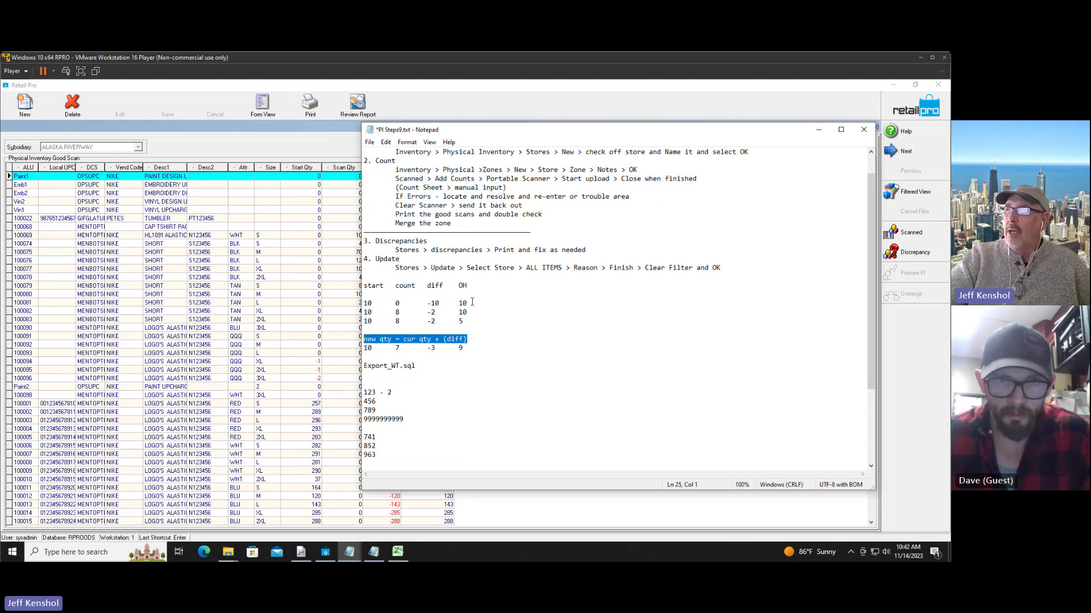
pyautogui.moveTo(470, 312); pyautogui.dragTo(458, 314)
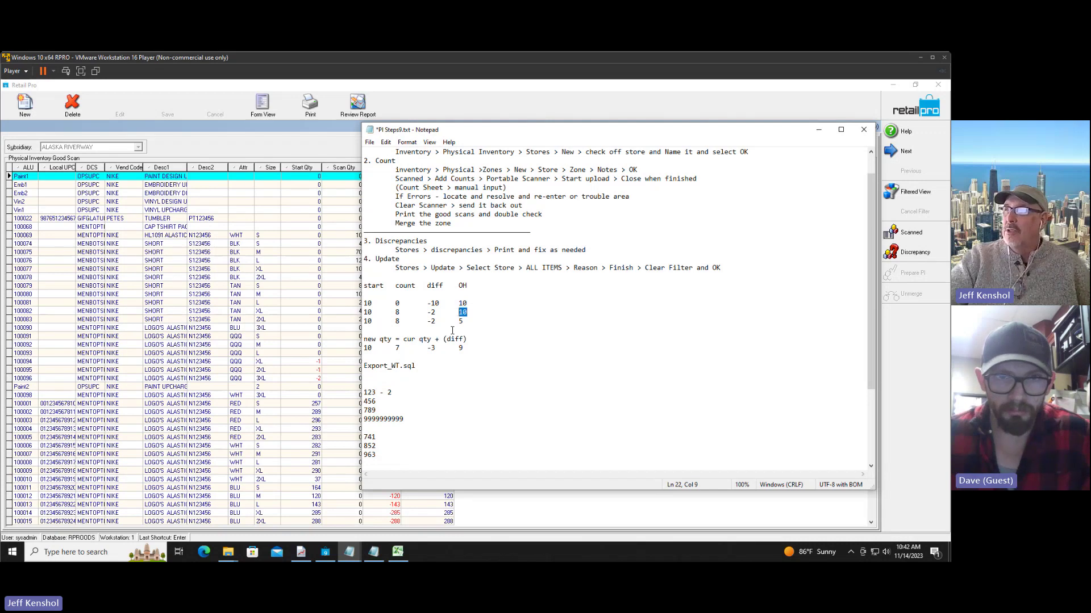
pyautogui.doubleClick(425, 312)
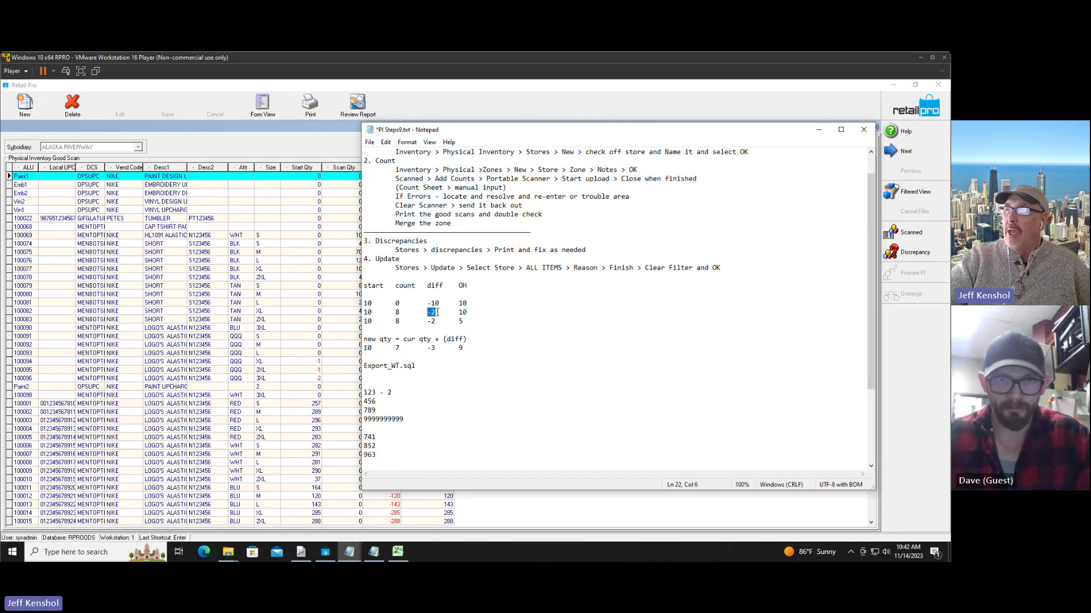
pyautogui.click(469, 327)
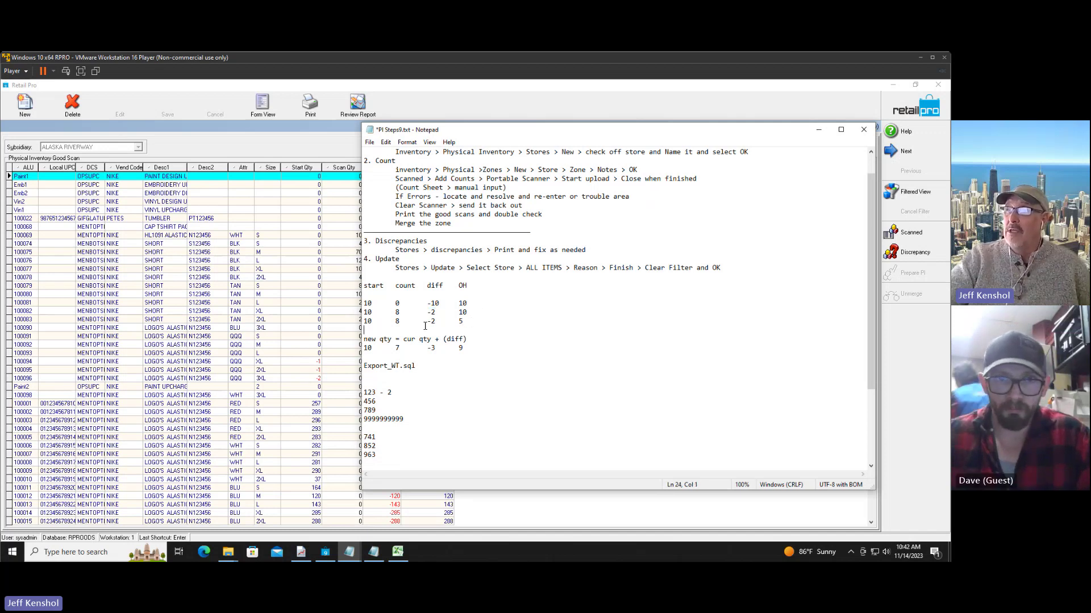
pyautogui.moveTo(427, 321); pyautogui.dragTo(464, 322)
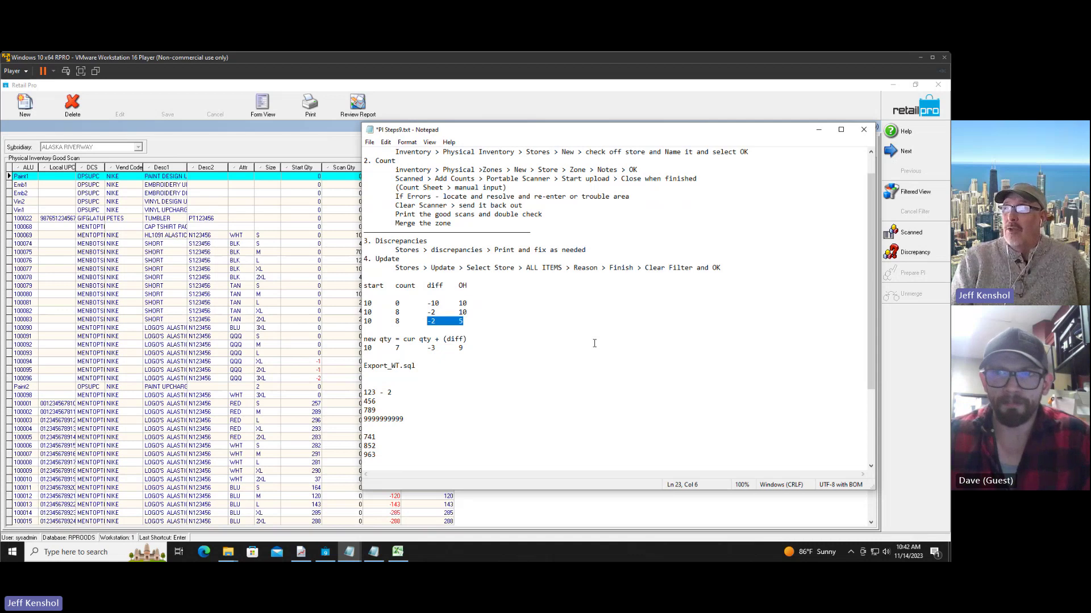
# Step: Insert a blank line below the new quantity formula and highlight the count, diff and OH values of the example row beneath it
pyautogui.click(470, 342)
pyautogui.press('Return')
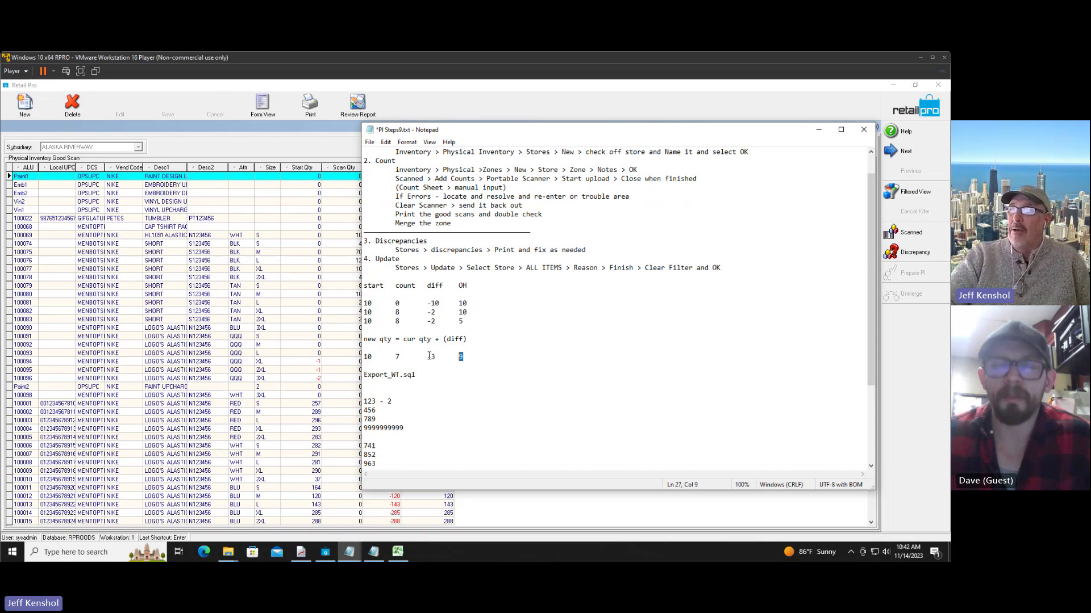
pyautogui.moveTo(429, 356); pyautogui.dragTo(396, 357)
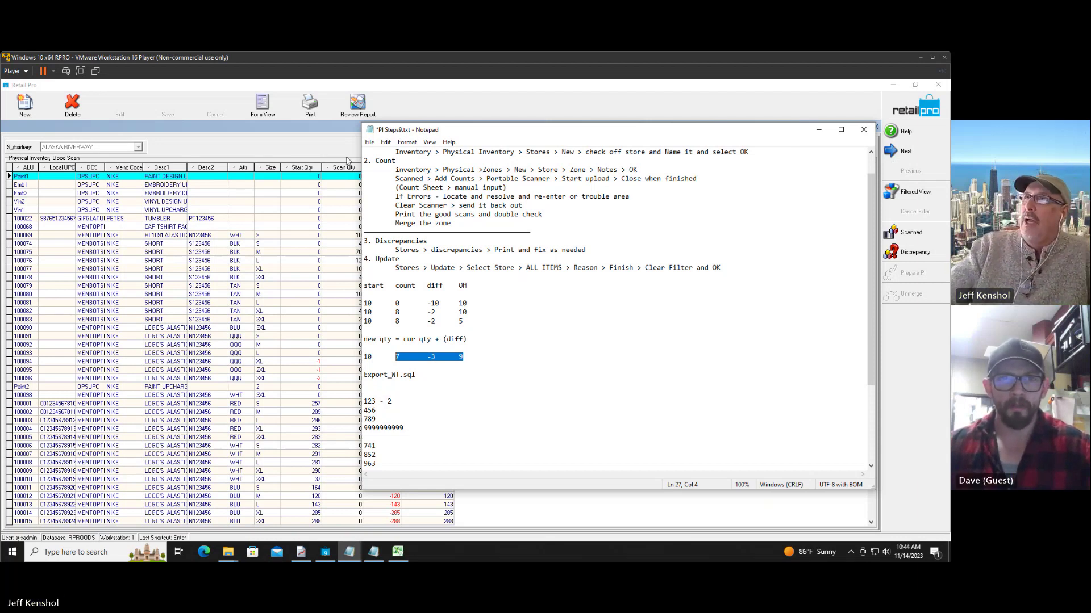
# Step: Switch back to Retail Pro and display the store's physical inventory sheet in the Discrepancy view
pyautogui.click(326, 150)
pyautogui.click(226, 212)
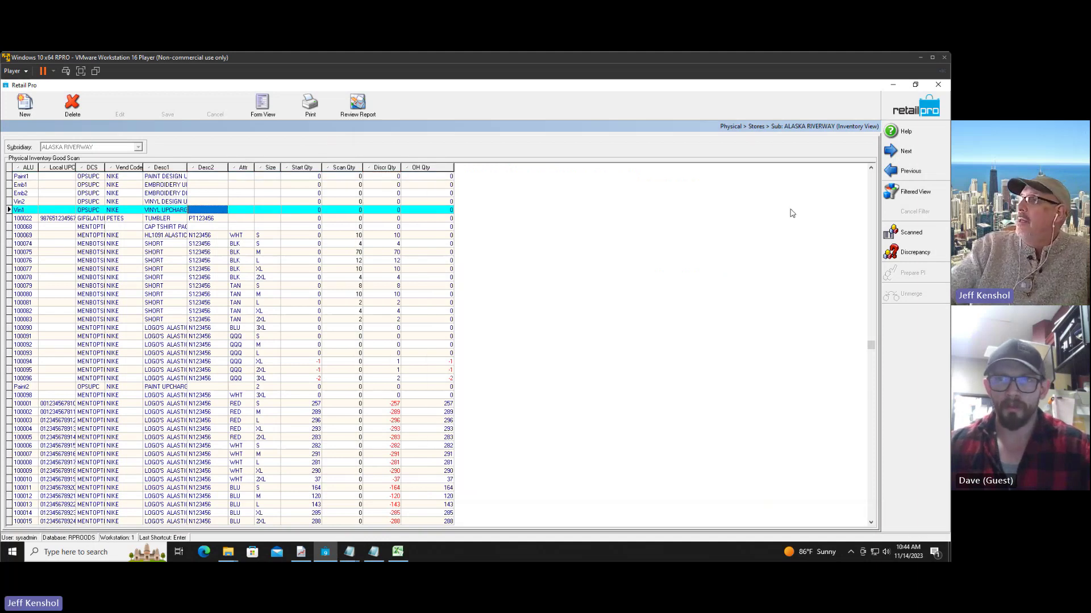
pyautogui.click(915, 255)
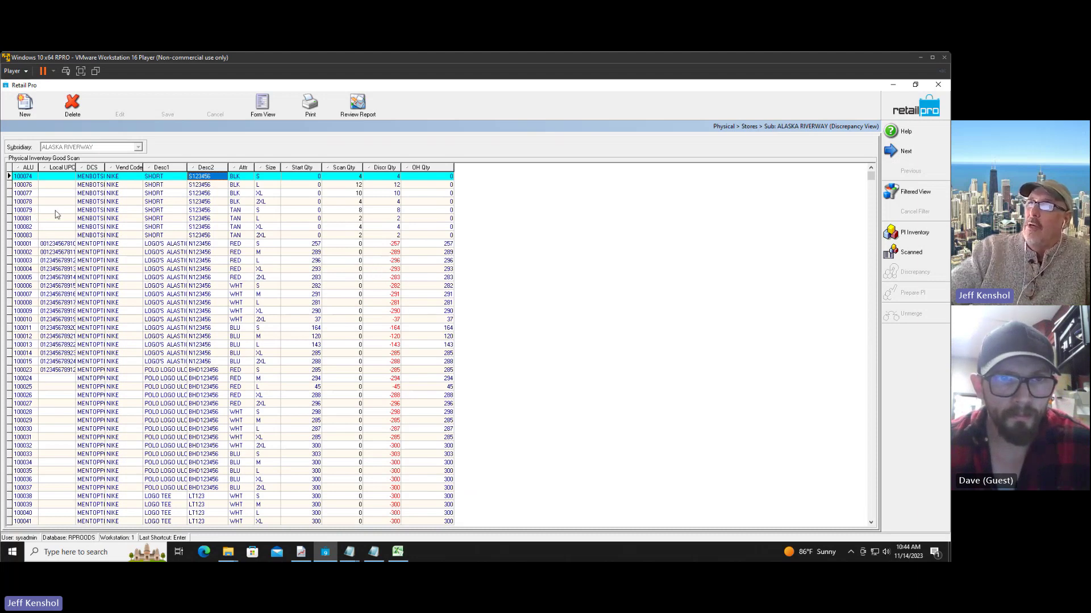
# Step: Preview the BHD PI Dept by Item document from the store's Discrepancy view
pyautogui.click(318, 211)
pyautogui.click(360, 195)
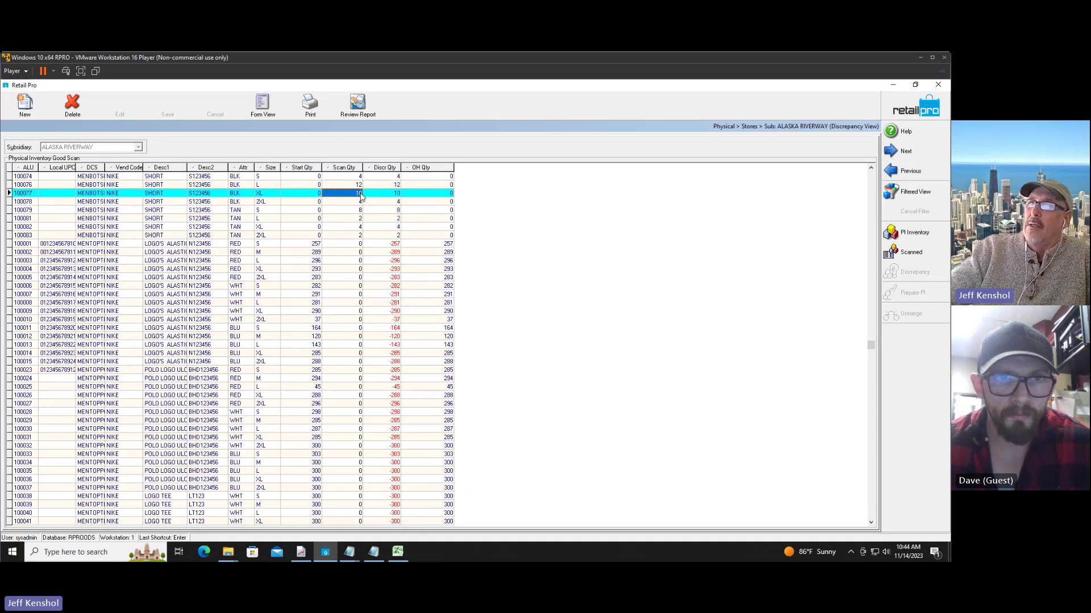
pyautogui.click(310, 111)
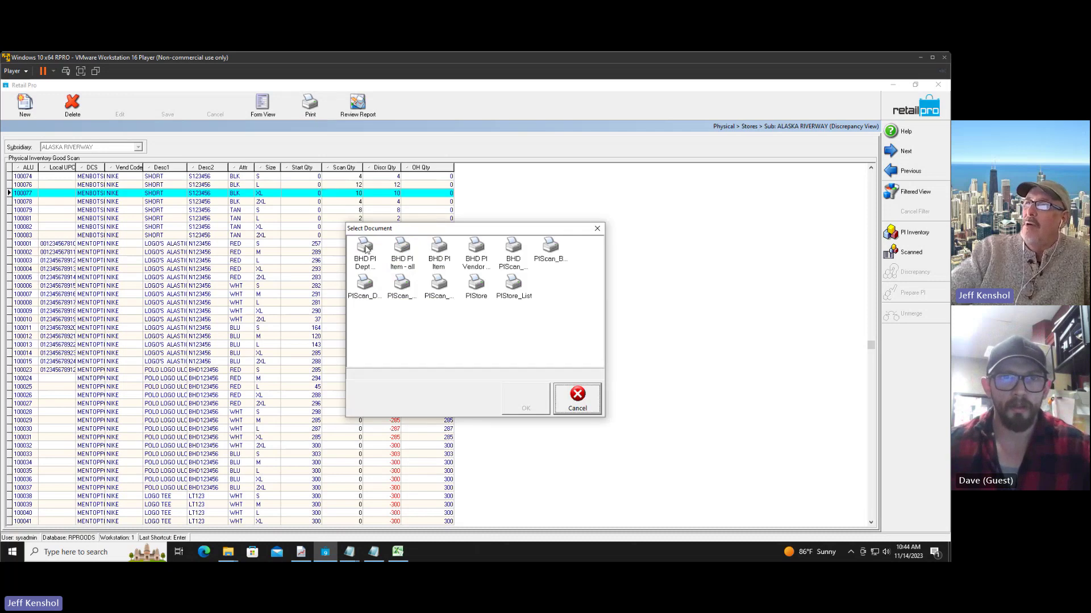
pyautogui.click(367, 251)
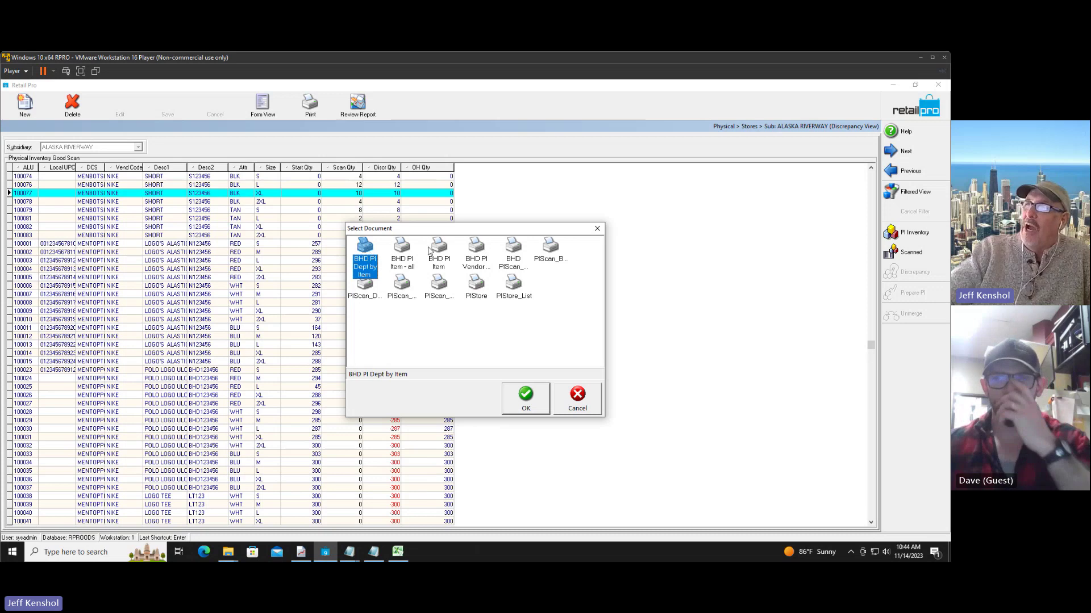
pyautogui.click(475, 260)
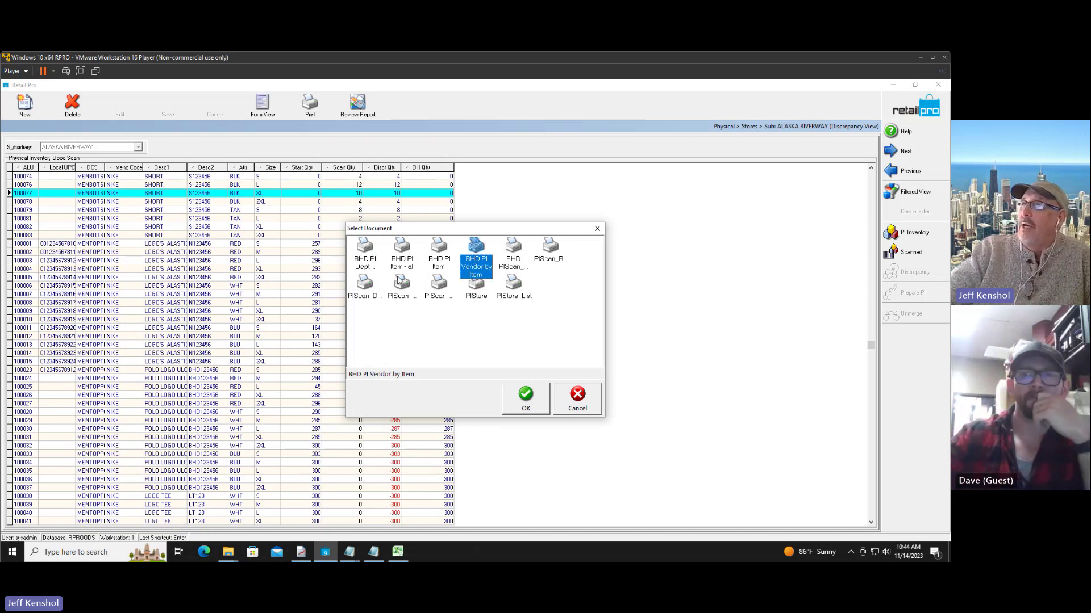
pyautogui.click(367, 261)
pyautogui.click(526, 409)
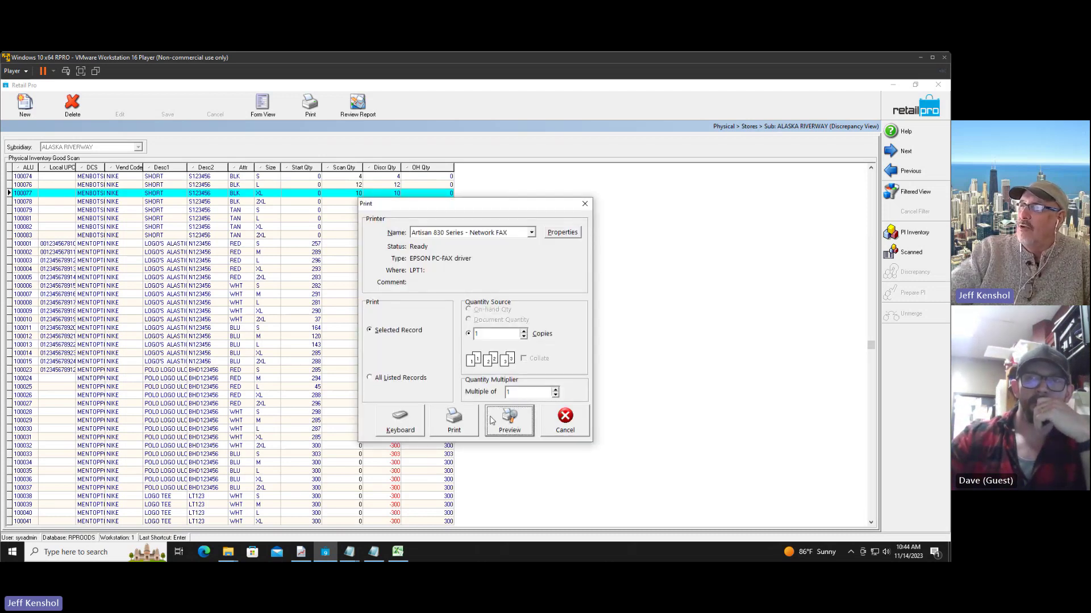
pyautogui.click(507, 421)
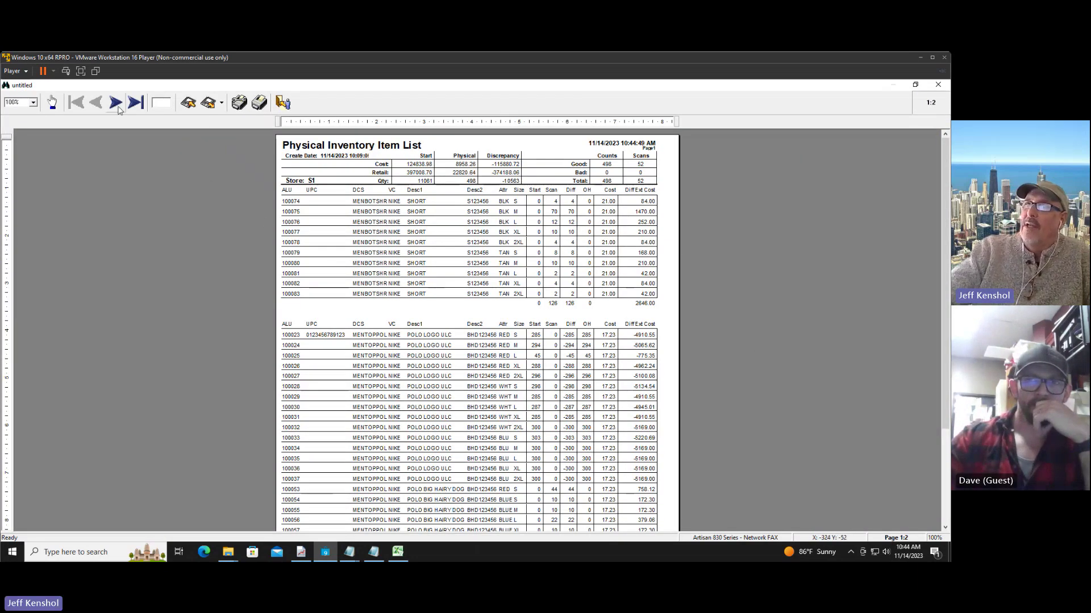
# Step: Review both pages of the Physical Inventory Item List at 150% and close the preview without saving the report
pyautogui.click(33, 102)
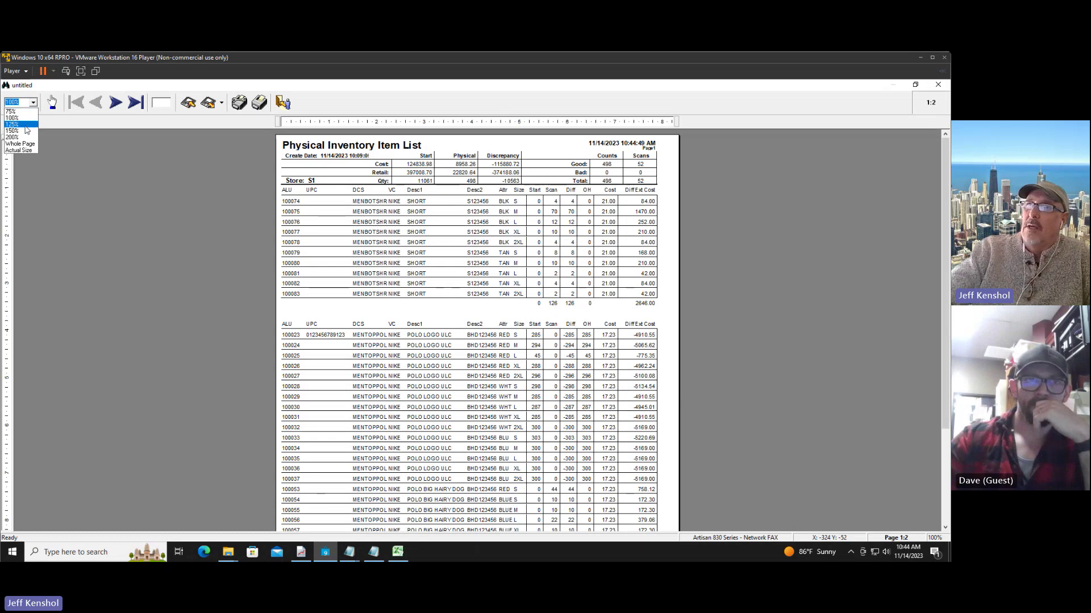
pyautogui.click(26, 131)
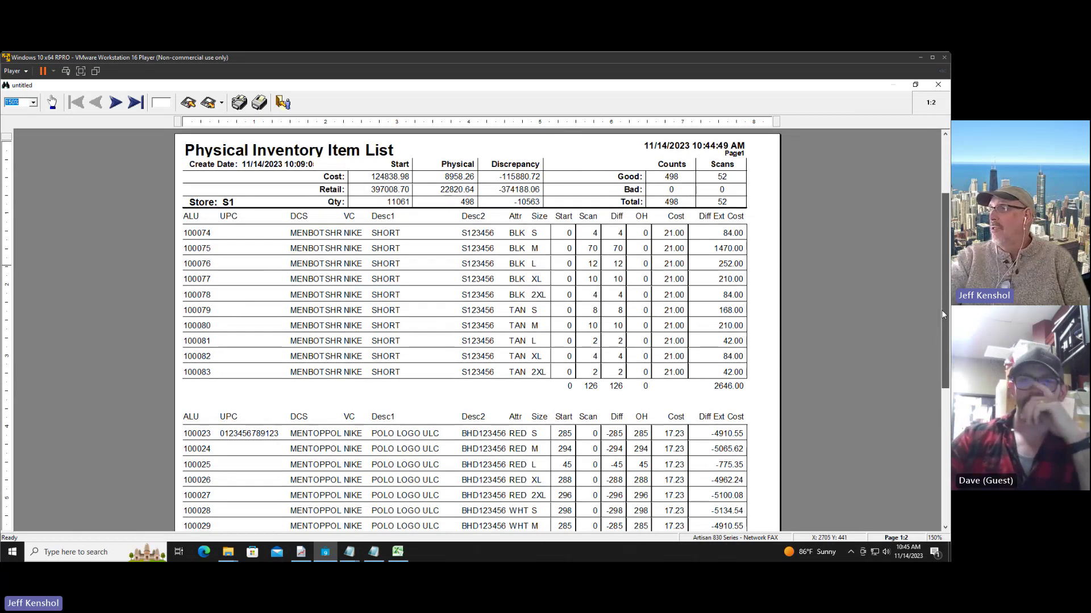
pyautogui.moveTo(943, 253); pyautogui.dragTo(933, 403)
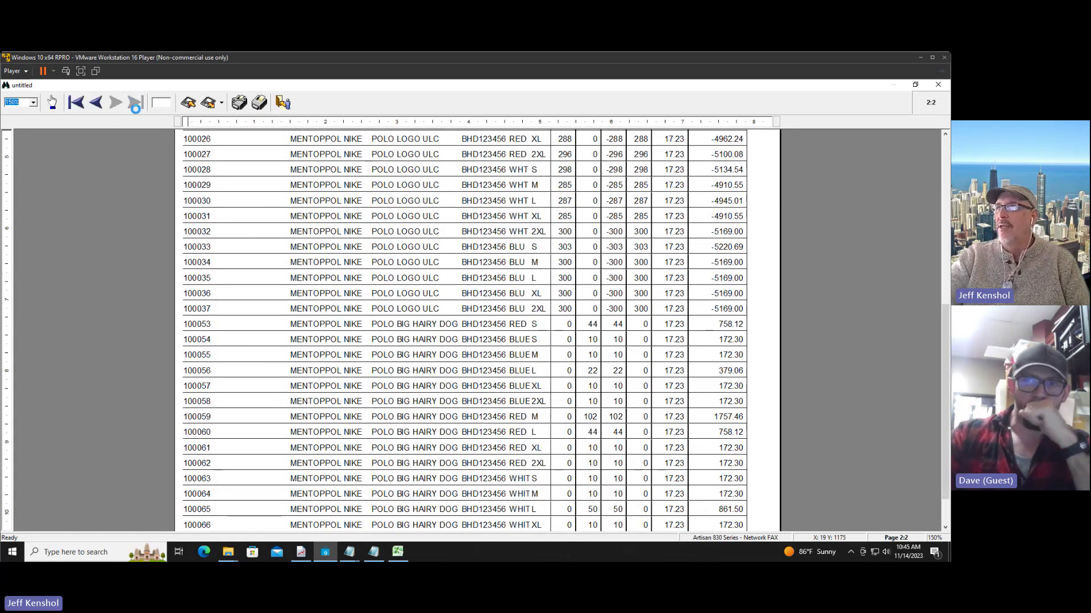
pyautogui.click(115, 104)
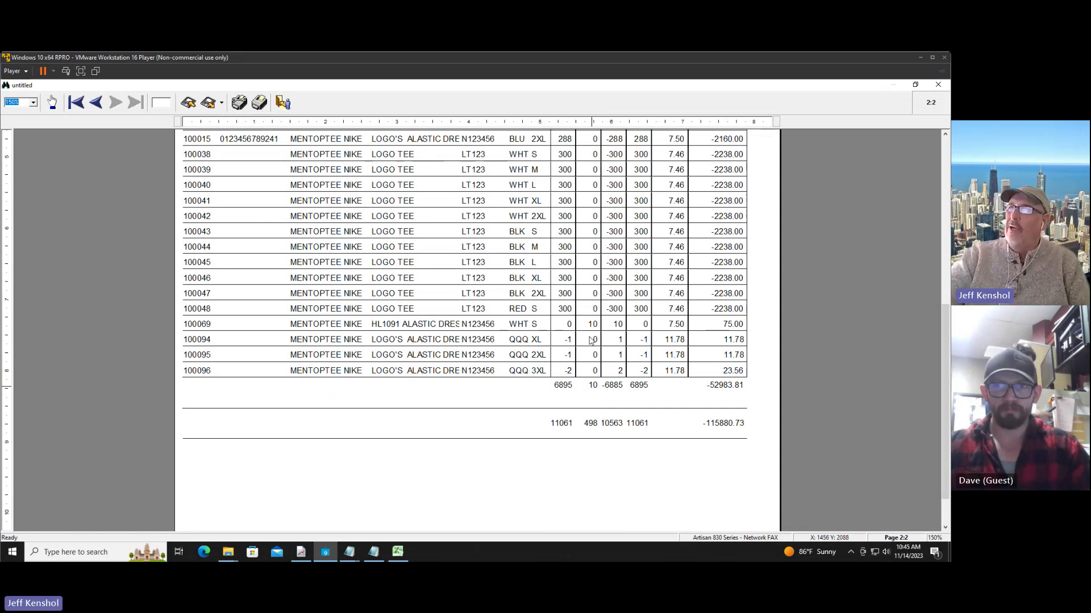
pyautogui.click(283, 102)
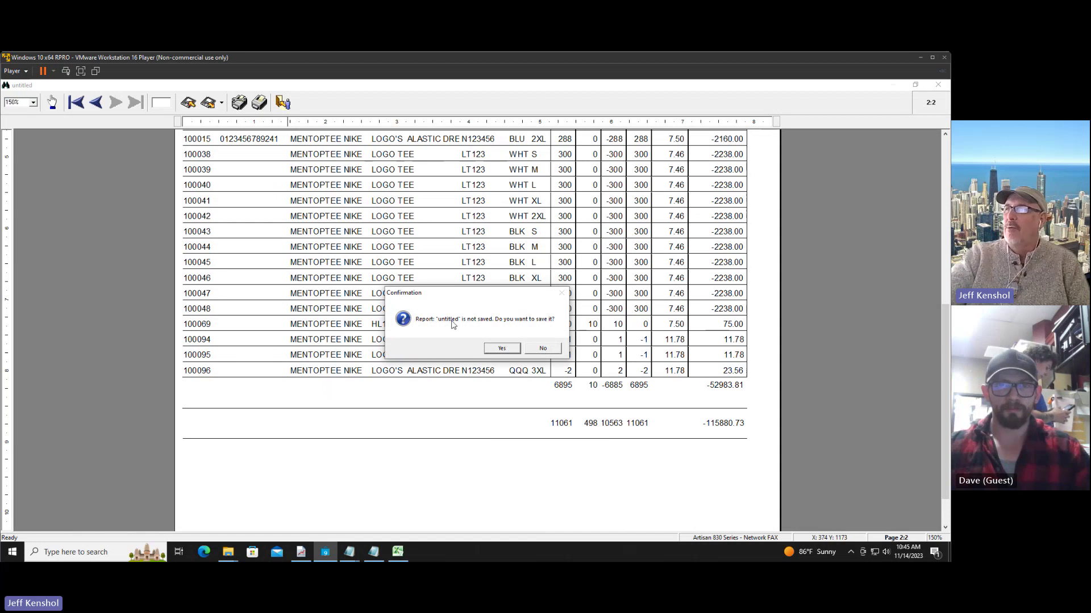
pyautogui.moveTo(470, 294); pyautogui.dragTo(341, 374)
pyautogui.moveTo(339, 369); pyautogui.dragTo(254, 358)
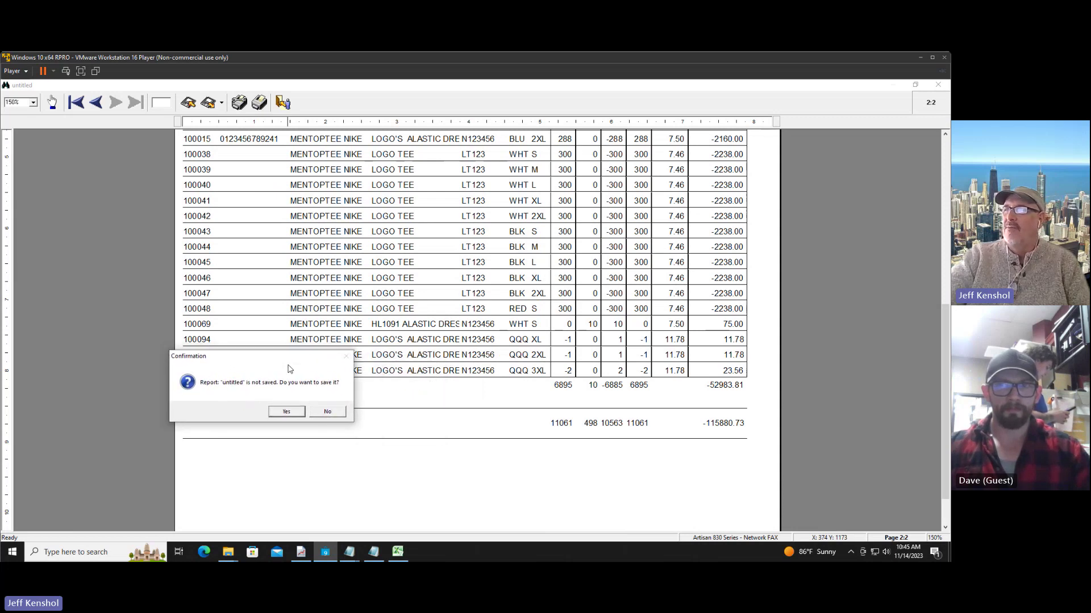
pyautogui.click(321, 413)
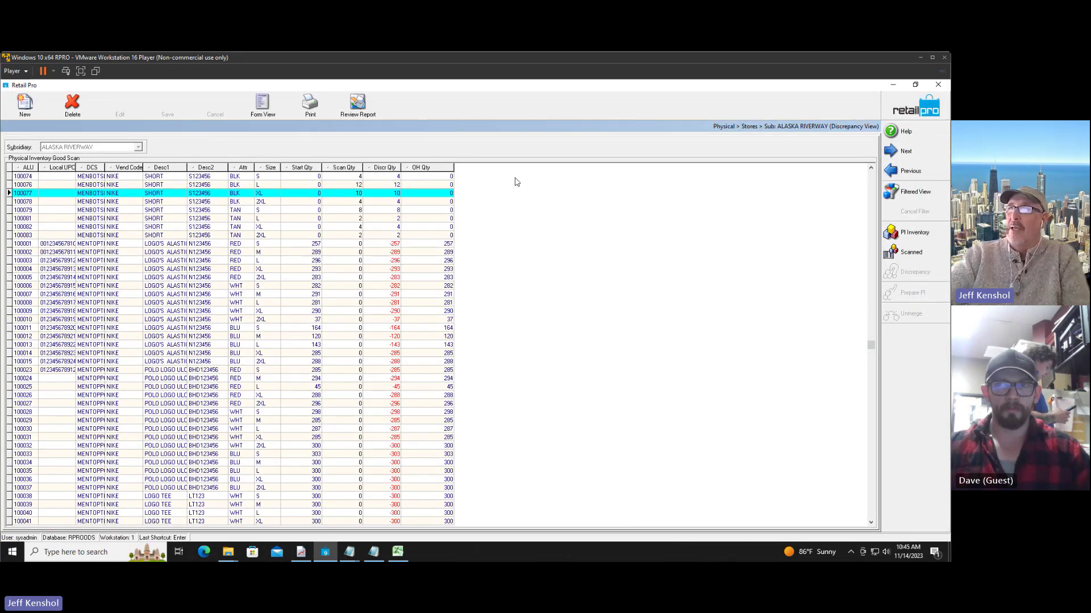
# Step: Set the scan quantity of item 100077 to 12, changing the adjusted quantity of zone SF DF 101 to 7
pyautogui.click(355, 194)
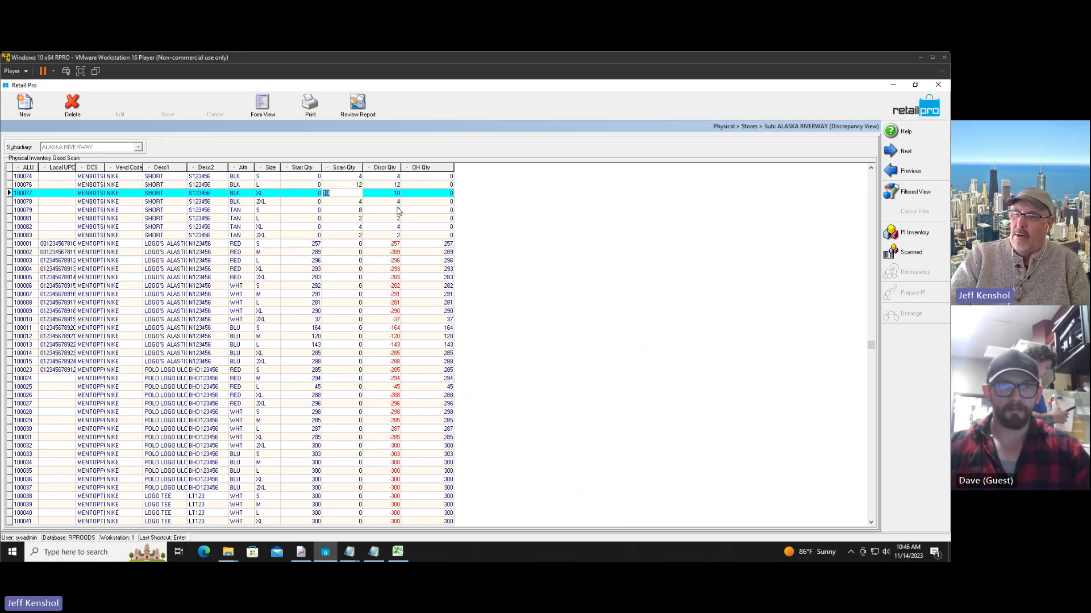
pyautogui.write('12')
pyautogui.press('Return')
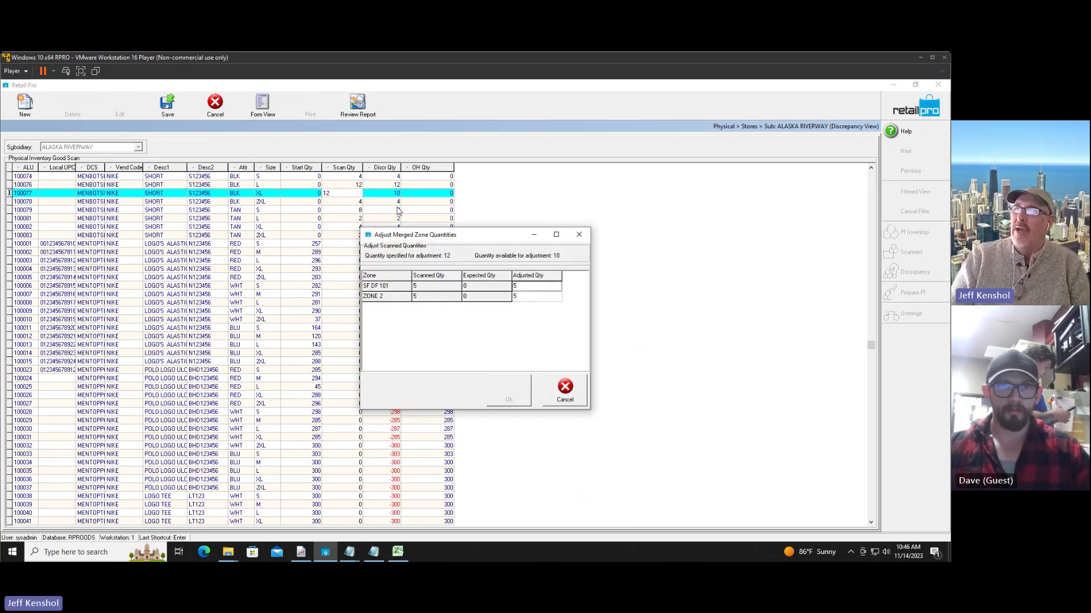
pyautogui.click(526, 289)
pyautogui.write('7')
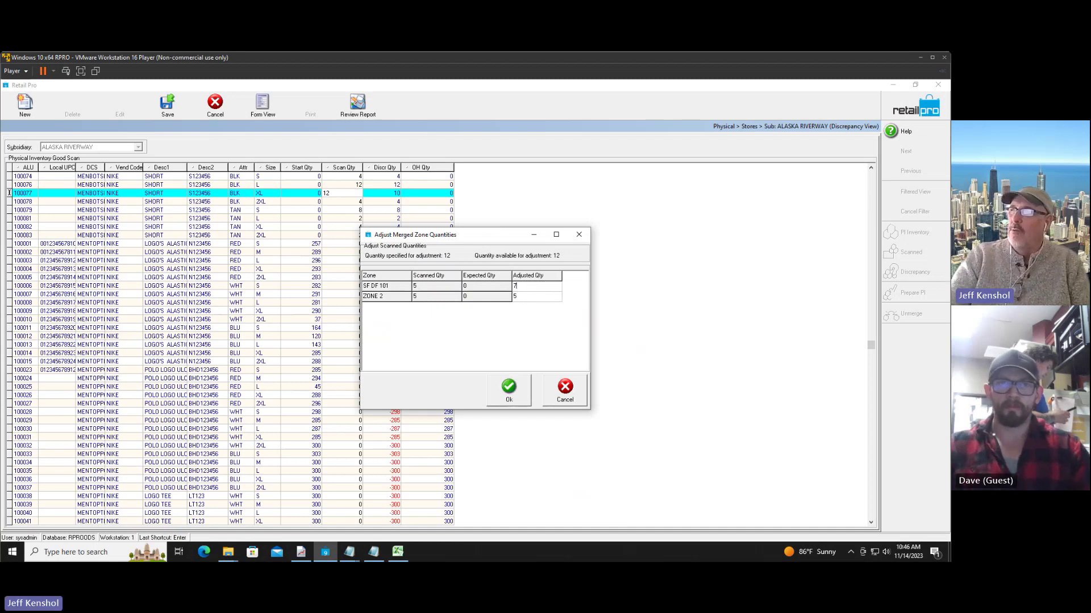
pyautogui.click(508, 391)
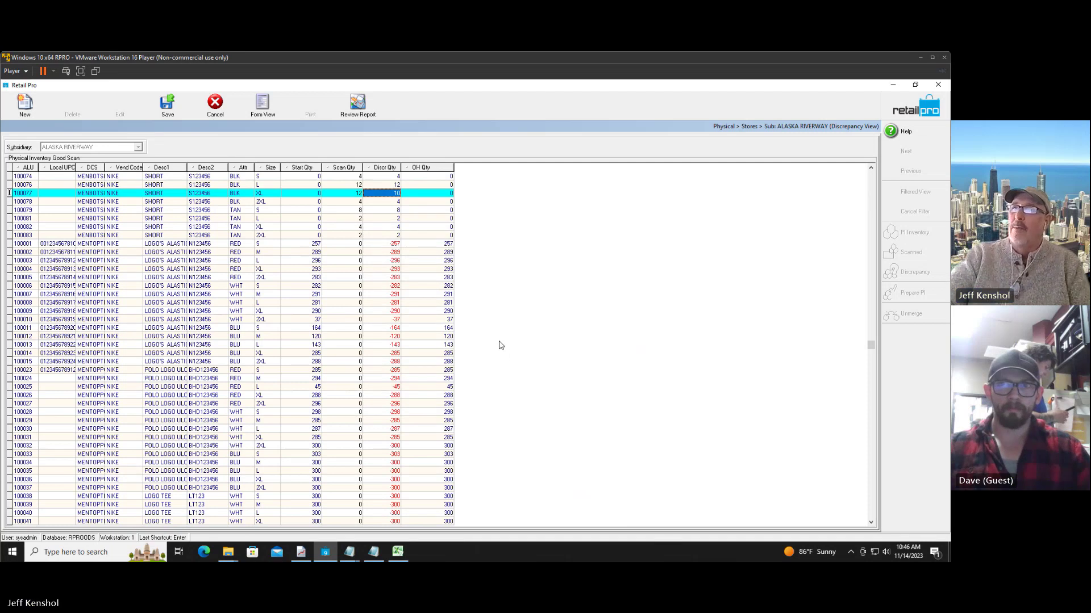
# Step: Try to set the scan quantity of item 100002 to 2, and cancel the adjustment and the edit
pyautogui.click(357, 252)
pyautogui.click(355, 254)
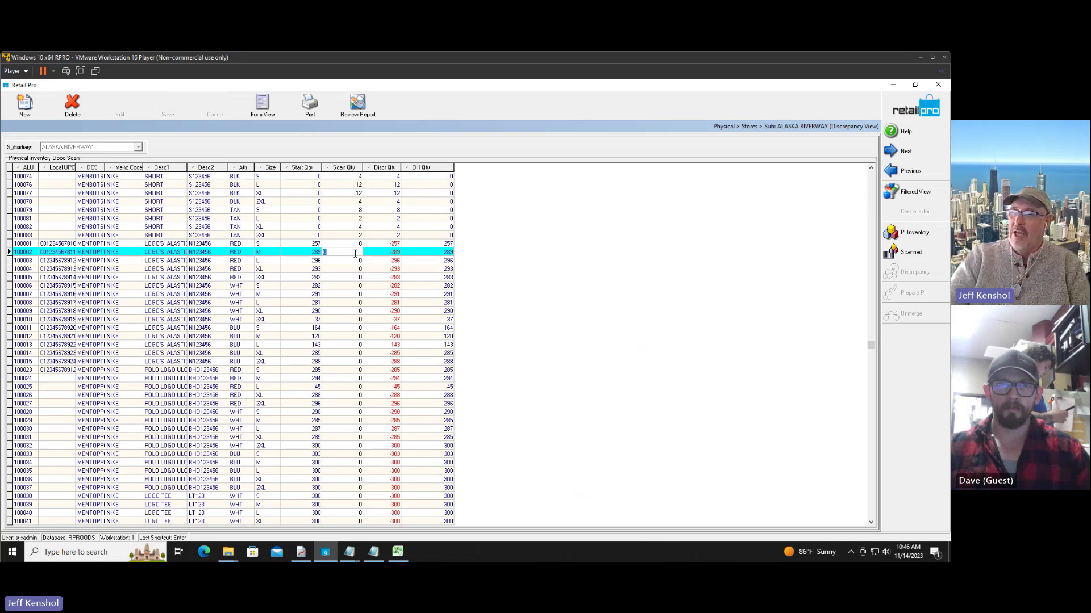
pyautogui.press('Return')
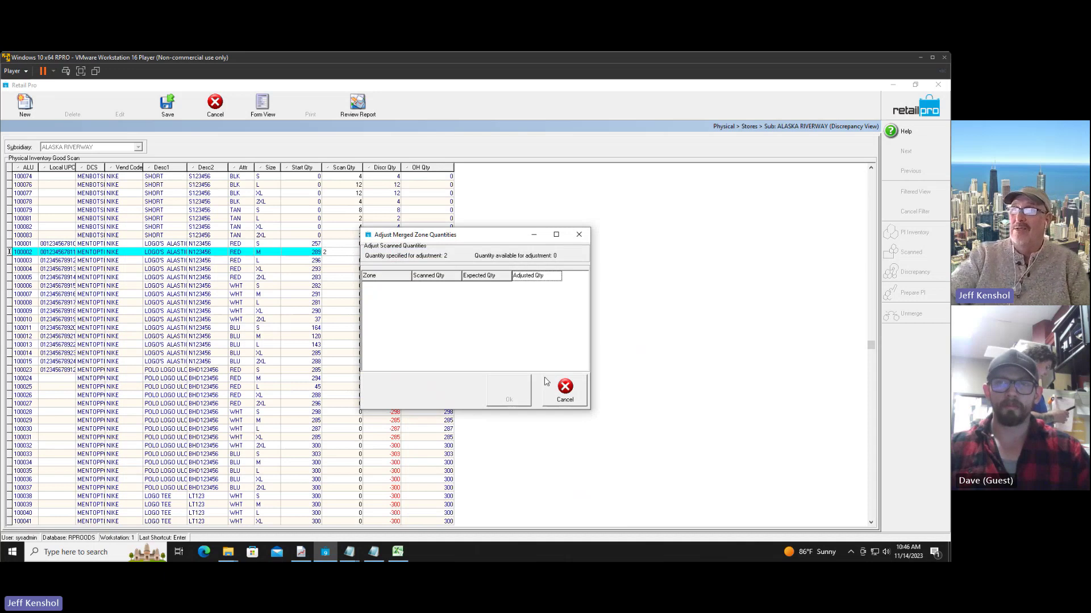
pyautogui.click(564, 389)
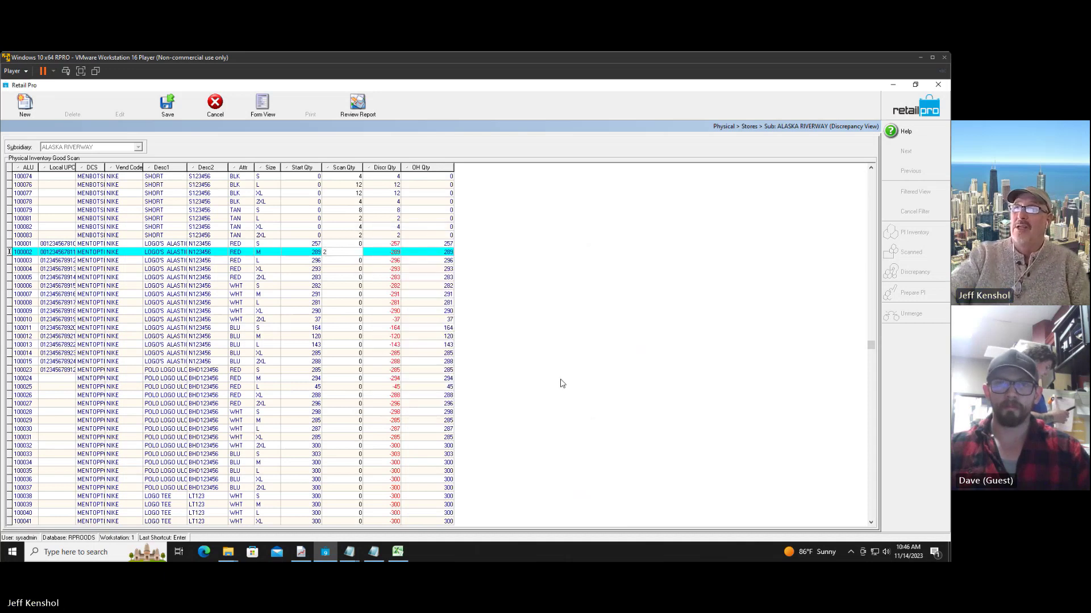
pyautogui.click(221, 114)
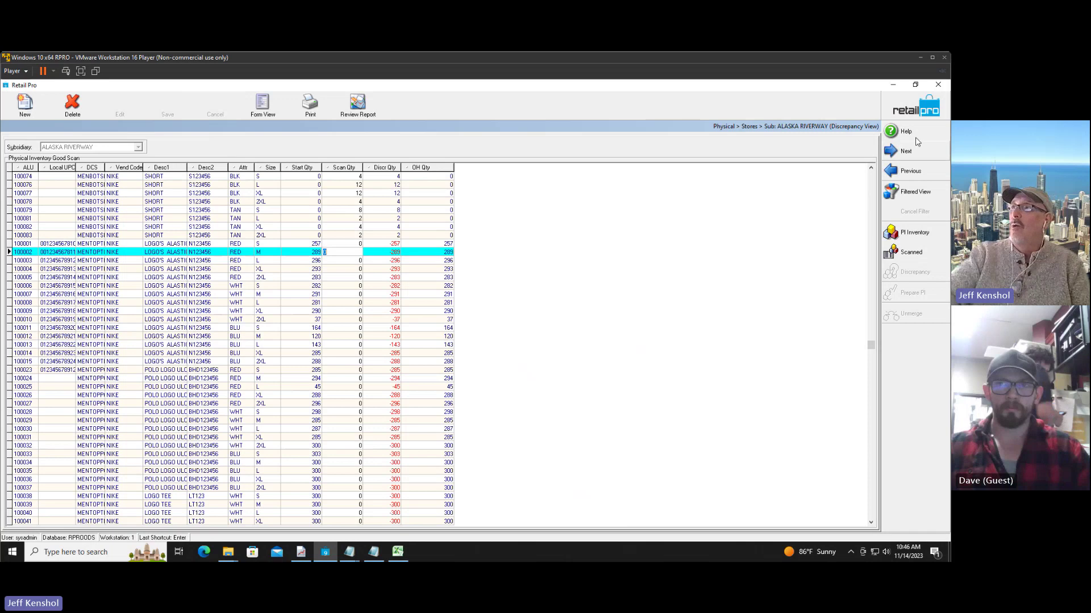
# Step: Leave the store's discrepancy sheet and open the physical inventory zones list from Inventory
pyautogui.click(927, 115)
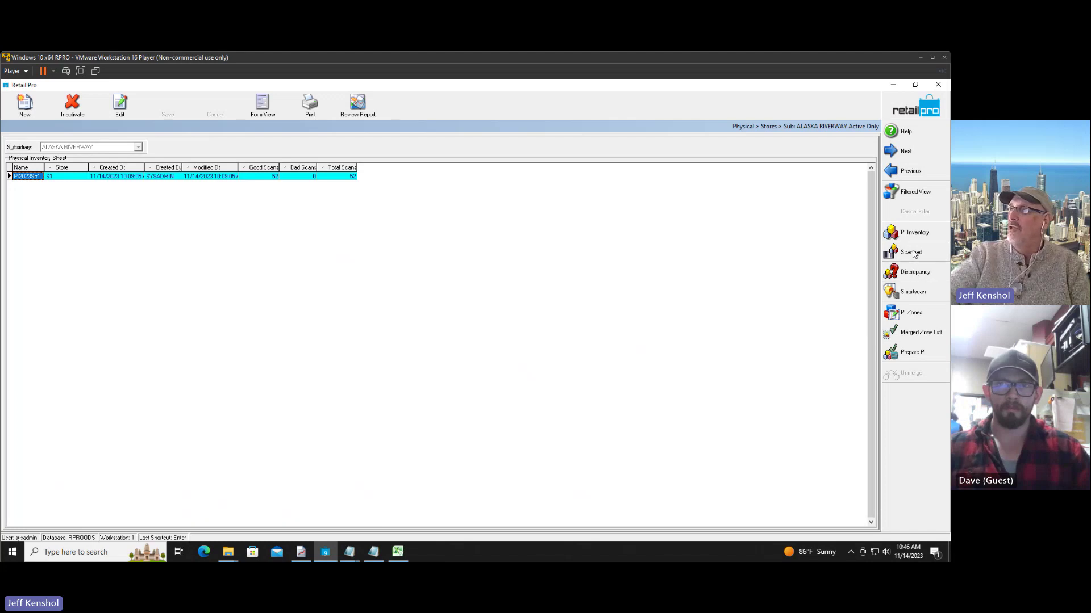
pyautogui.click(915, 234)
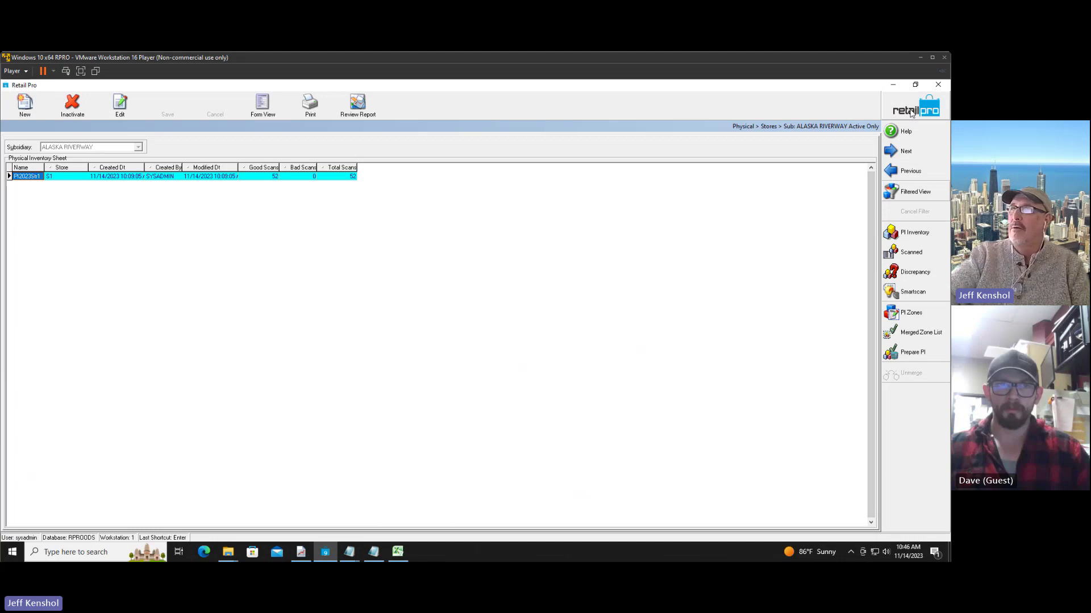
pyautogui.click(900, 241)
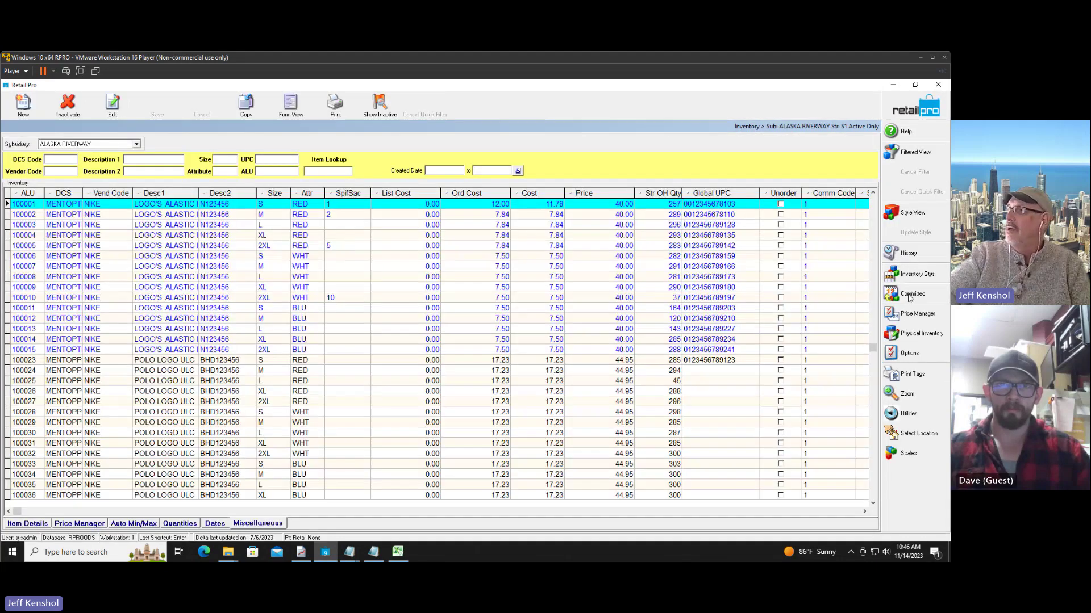
pyautogui.click(917, 334)
pyautogui.click(835, 356)
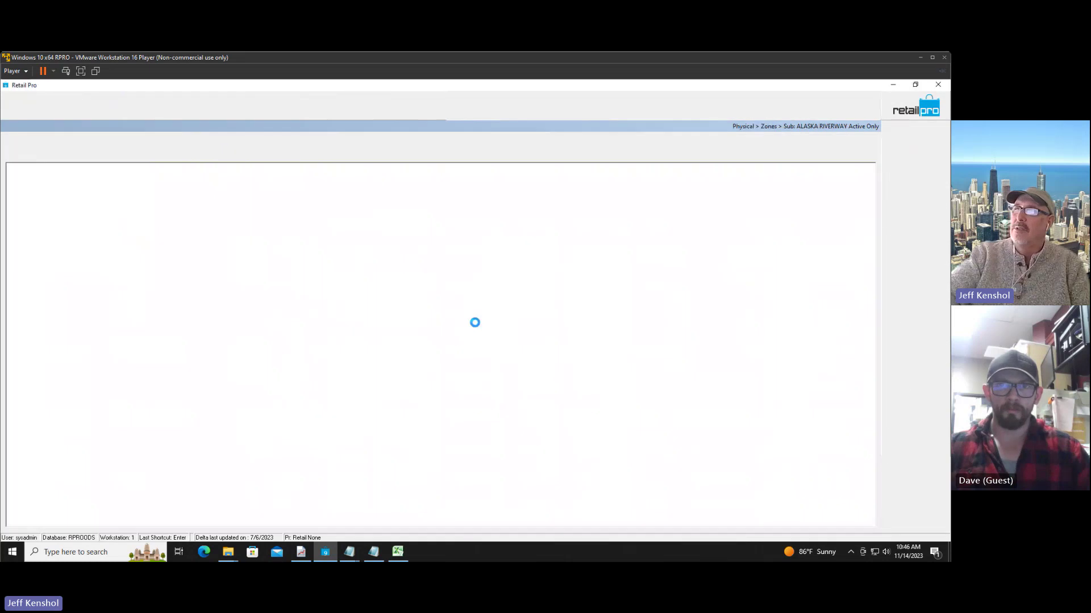
# Step: Create a physical inventory zone named correction1 for store S1
pyautogui.click(25, 115)
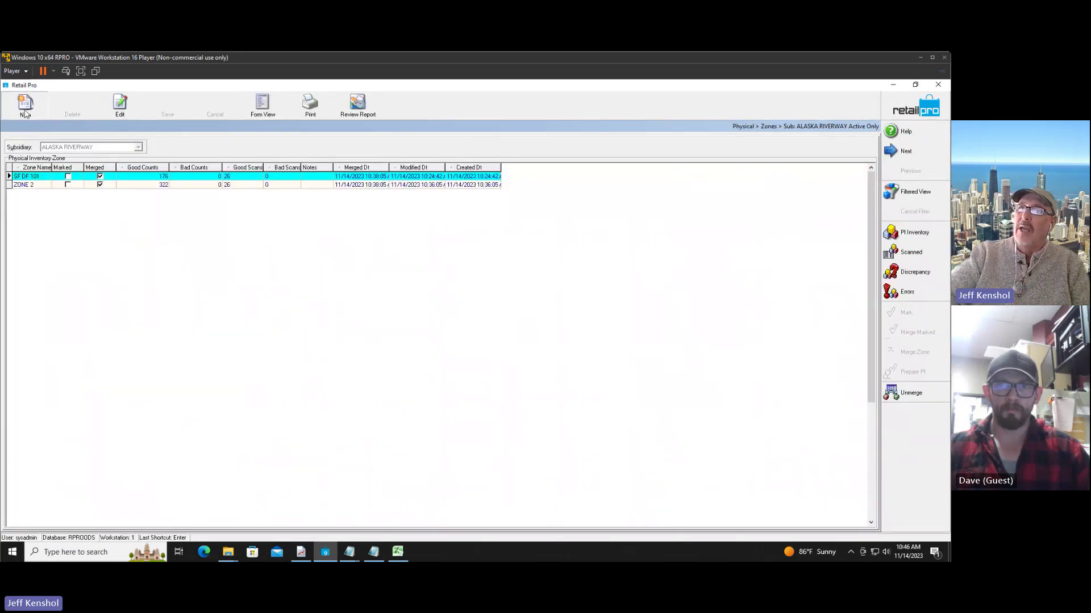
pyautogui.click(451, 283)
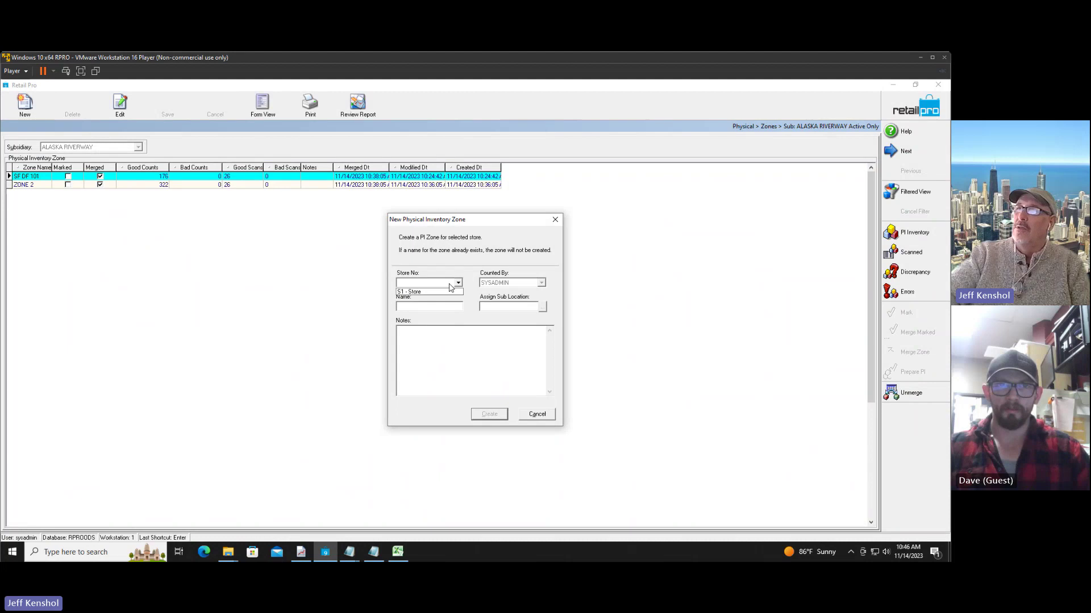
pyautogui.click(432, 293)
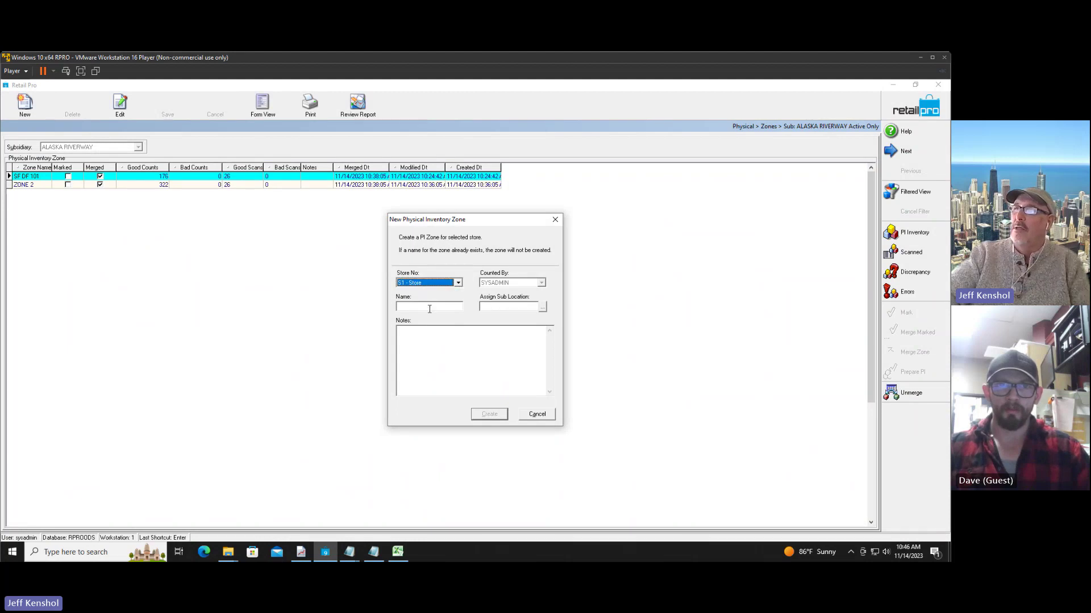
pyautogui.click(429, 308)
pyautogui.write('col')
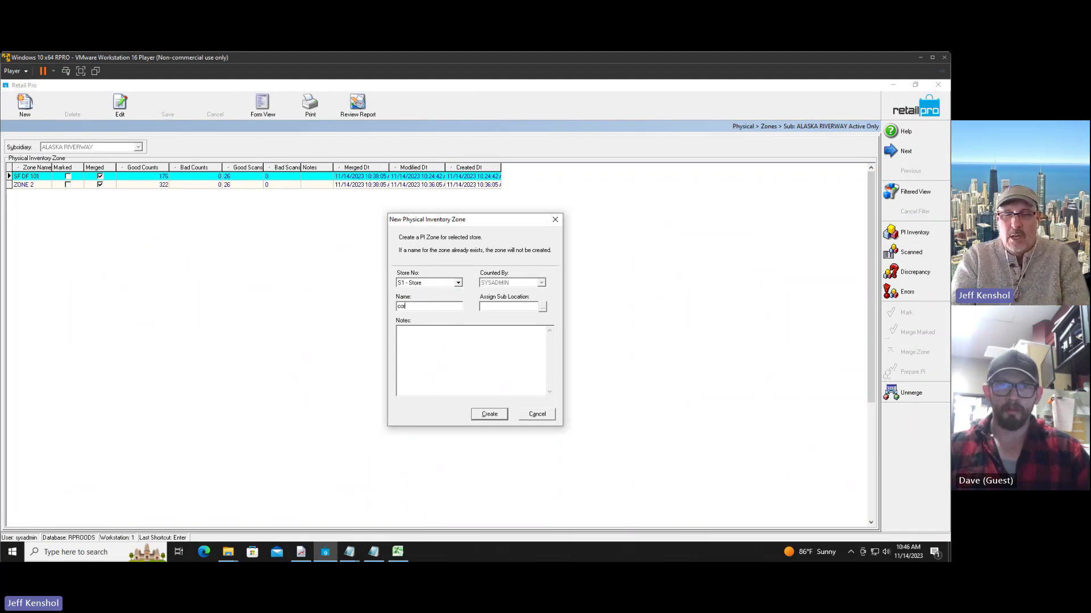
pyautogui.write('rection')
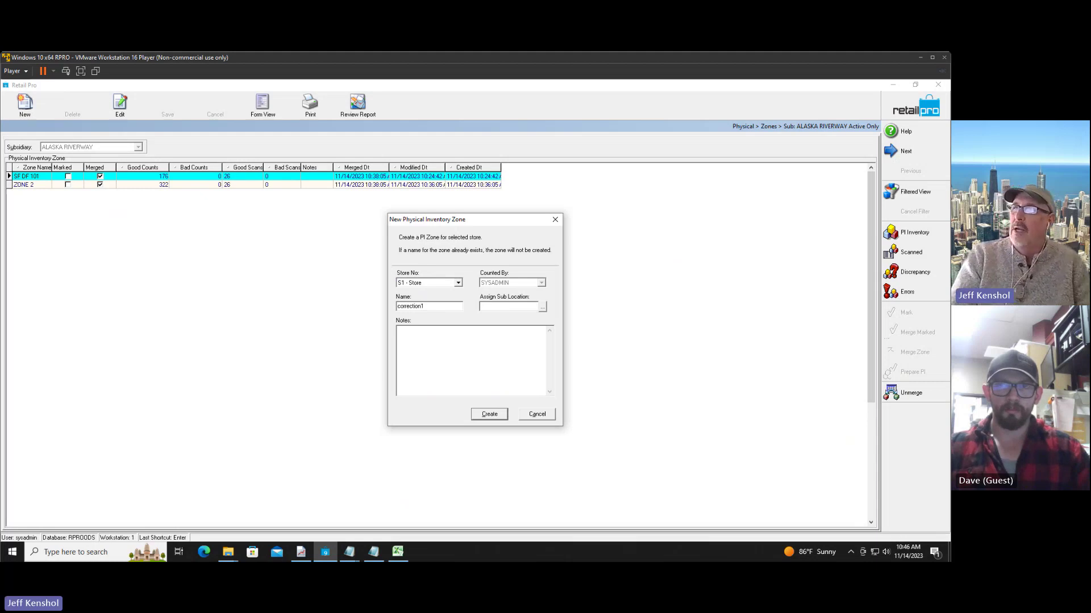
pyautogui.write('1')
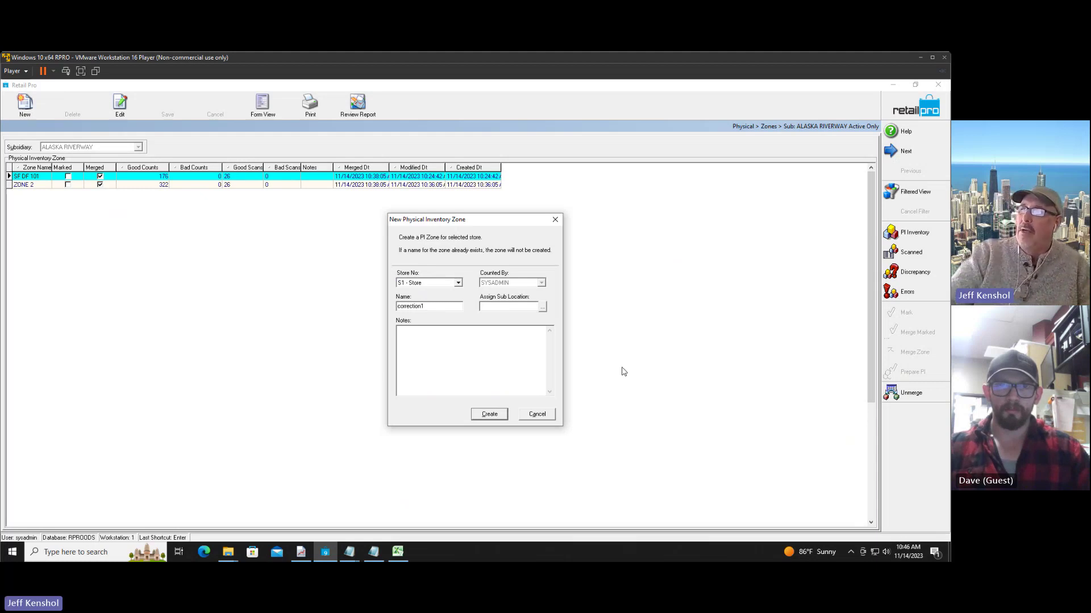
pyautogui.click(487, 414)
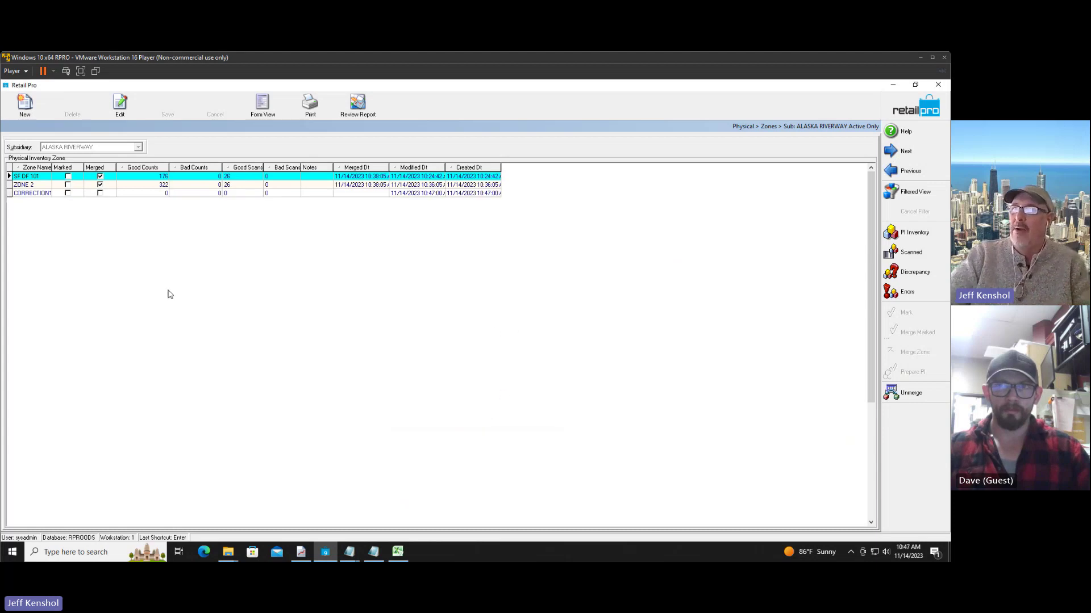
# Step: In the scanned view of zone CORRECTION1, manually add a count of -1 for item 100055
pyautogui.click(32, 194)
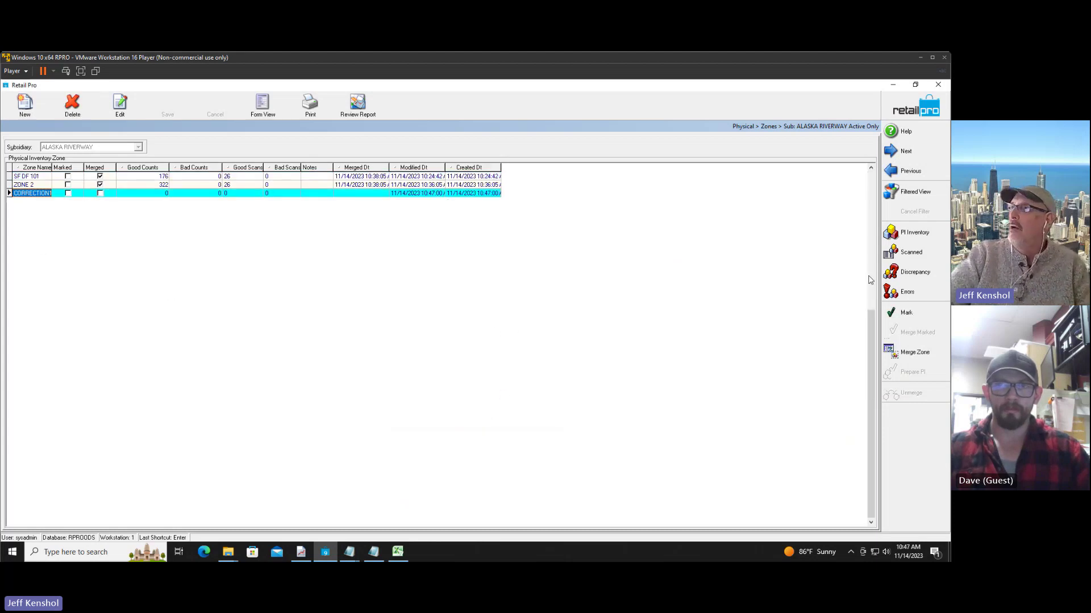
pyautogui.click(912, 253)
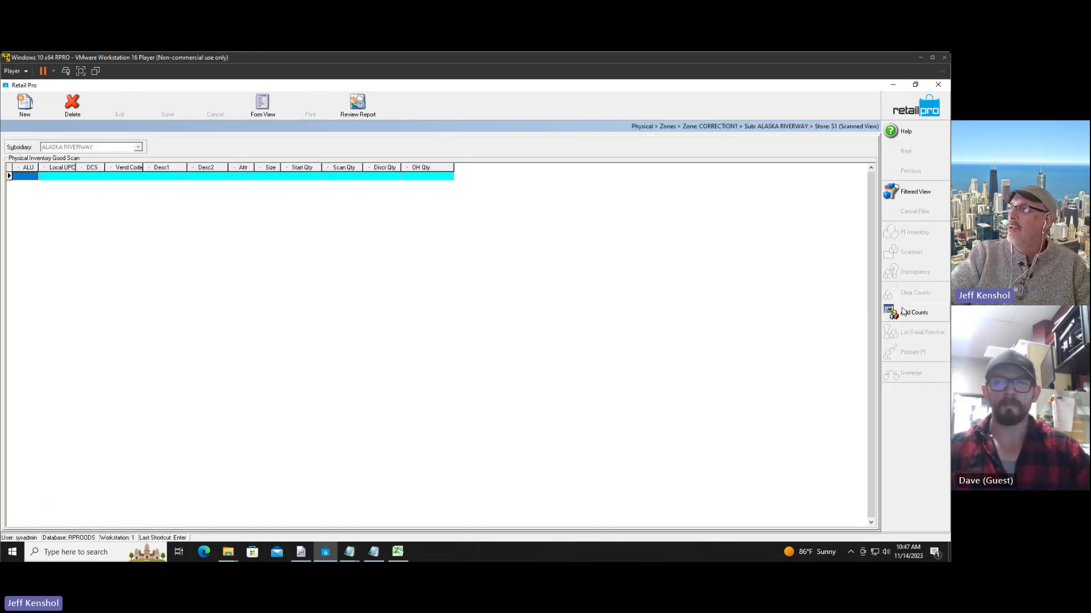
pyautogui.click(901, 314)
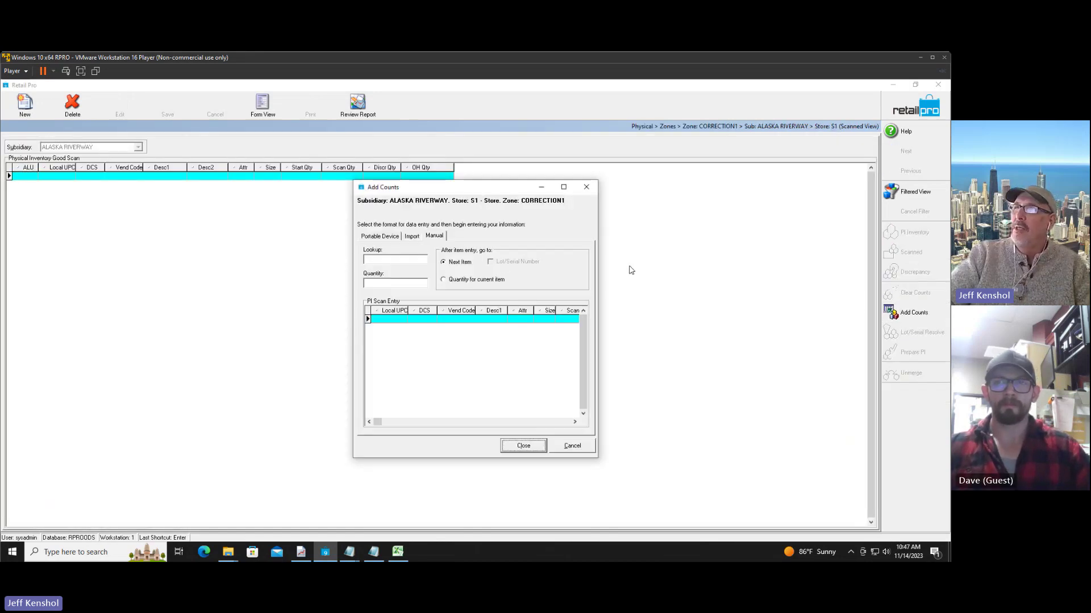
pyautogui.click(405, 260)
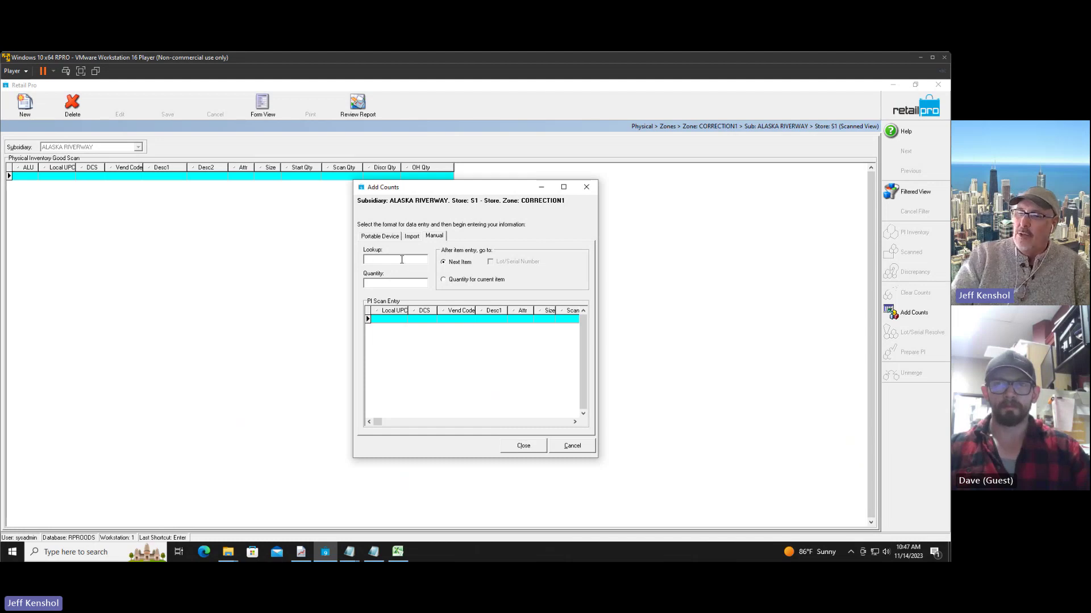
pyautogui.write('100055')
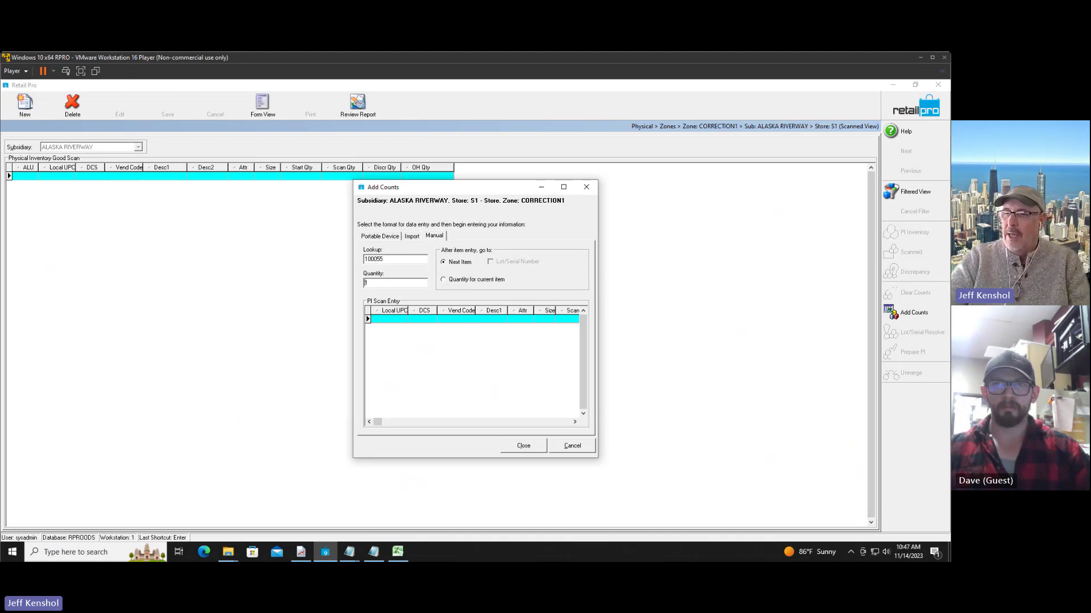
pyautogui.write('-')
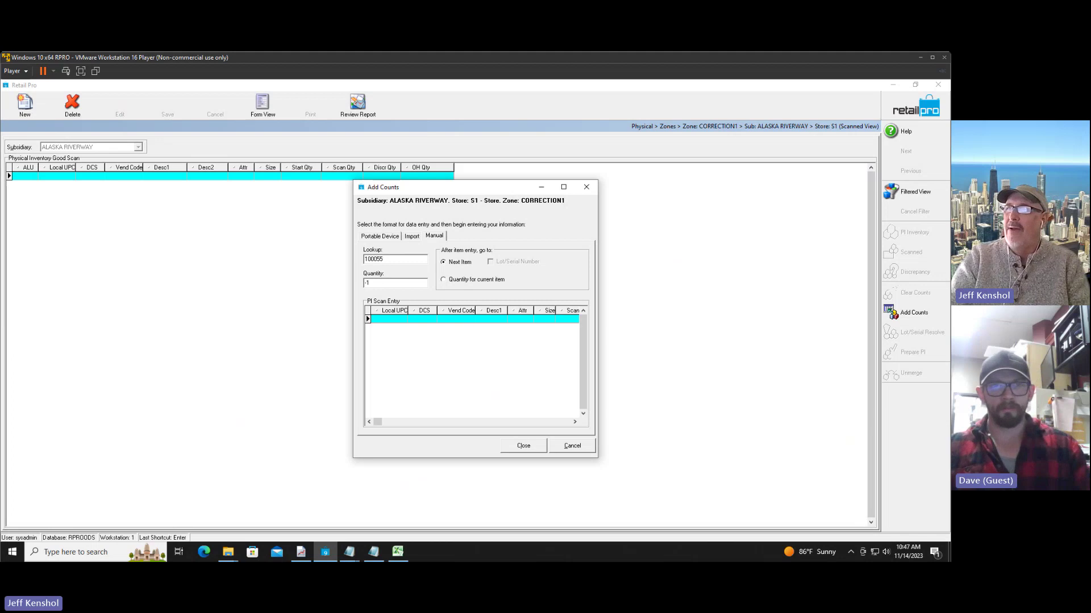
pyautogui.press('Return')
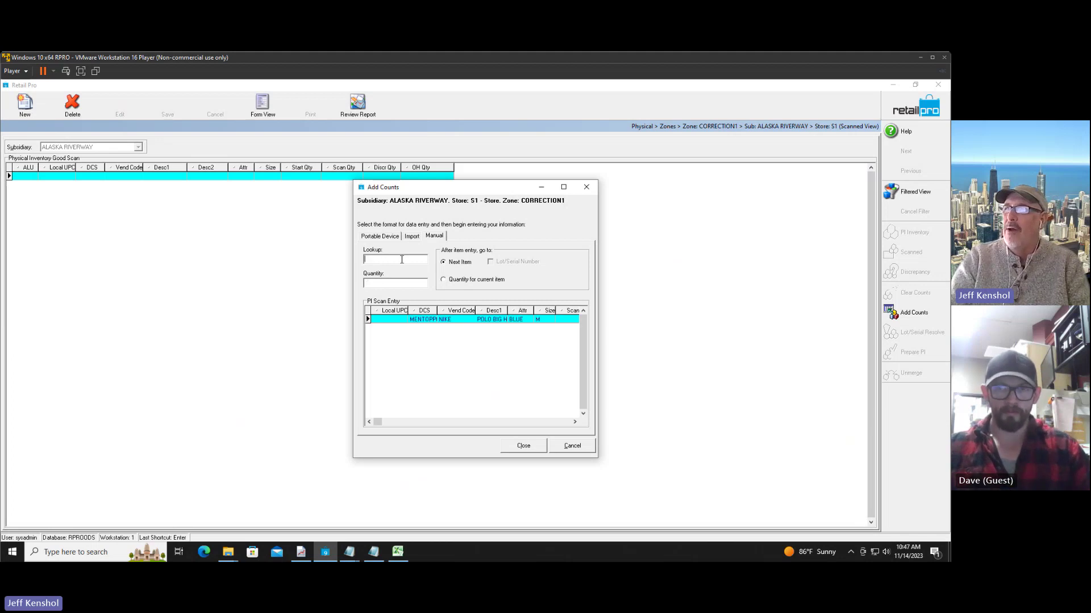
# Step: Rearrange the scan entry columns to show ALU in place of Local UPC, with Scan Qty beside it, and narrow the ALU column
pyautogui.click(552, 422)
pyautogui.moveTo(544, 310); pyautogui.dragTo(409, 312)
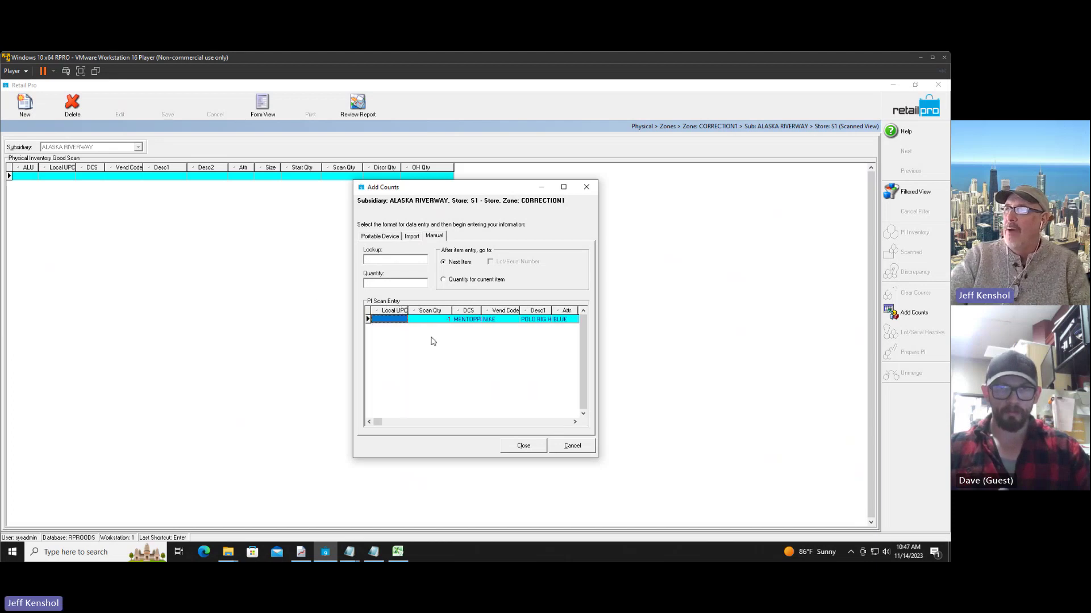
pyautogui.rightClick(466, 310)
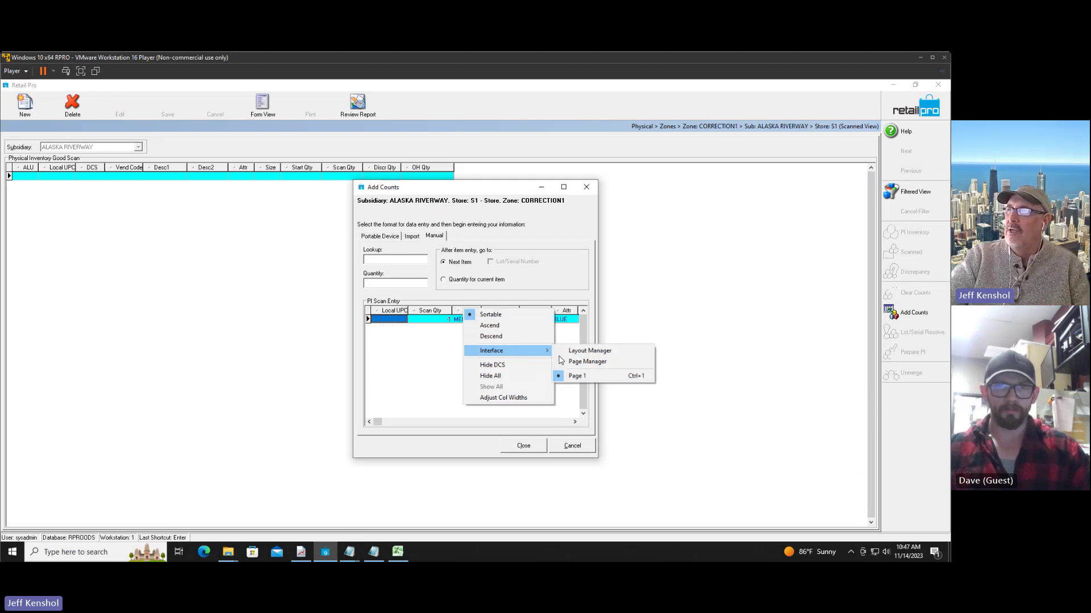
pyautogui.click(589, 369)
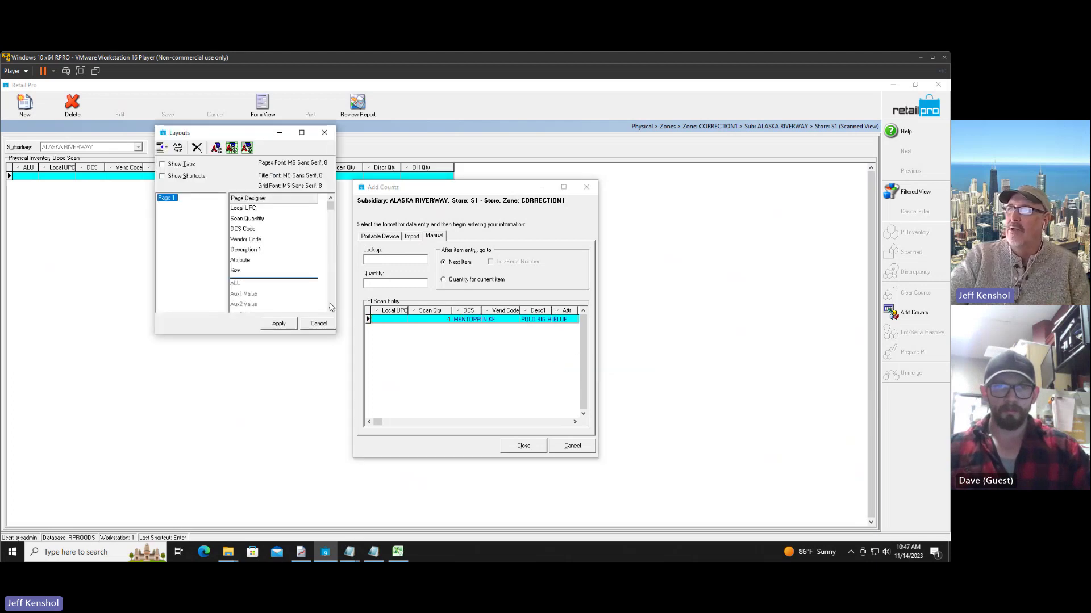
pyautogui.click(248, 285)
pyautogui.moveTo(257, 206); pyautogui.dragTo(267, 284)
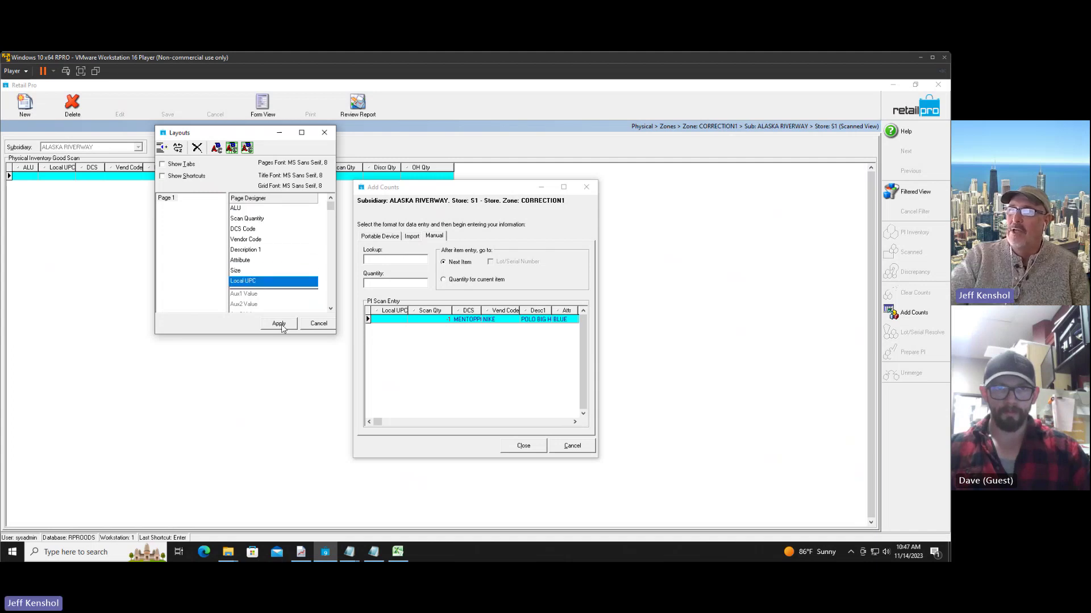
pyautogui.click(280, 325)
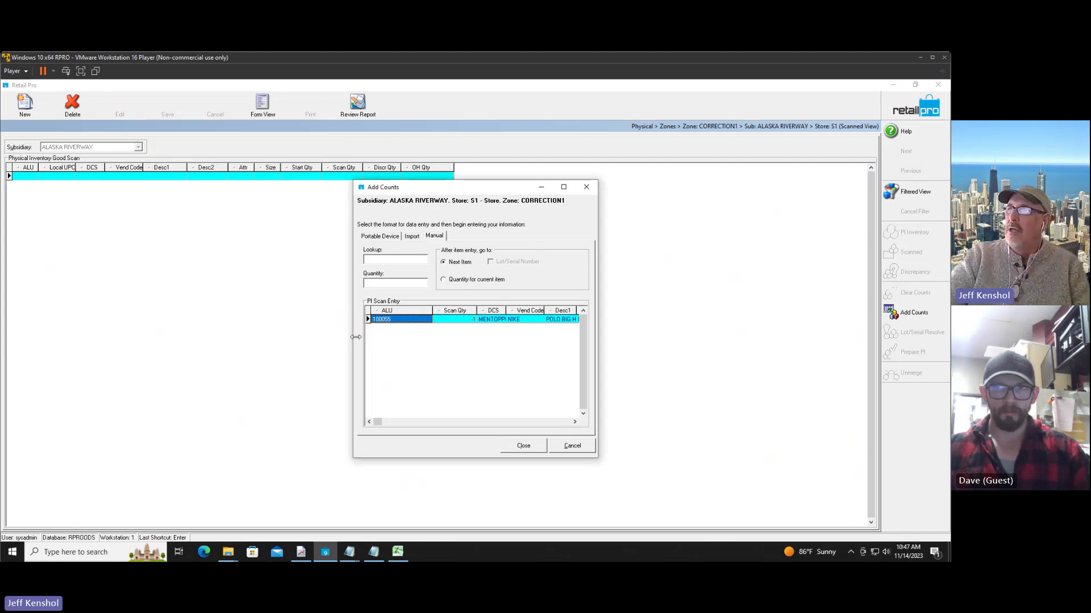
pyautogui.moveTo(407, 310); pyautogui.dragTo(402, 310)
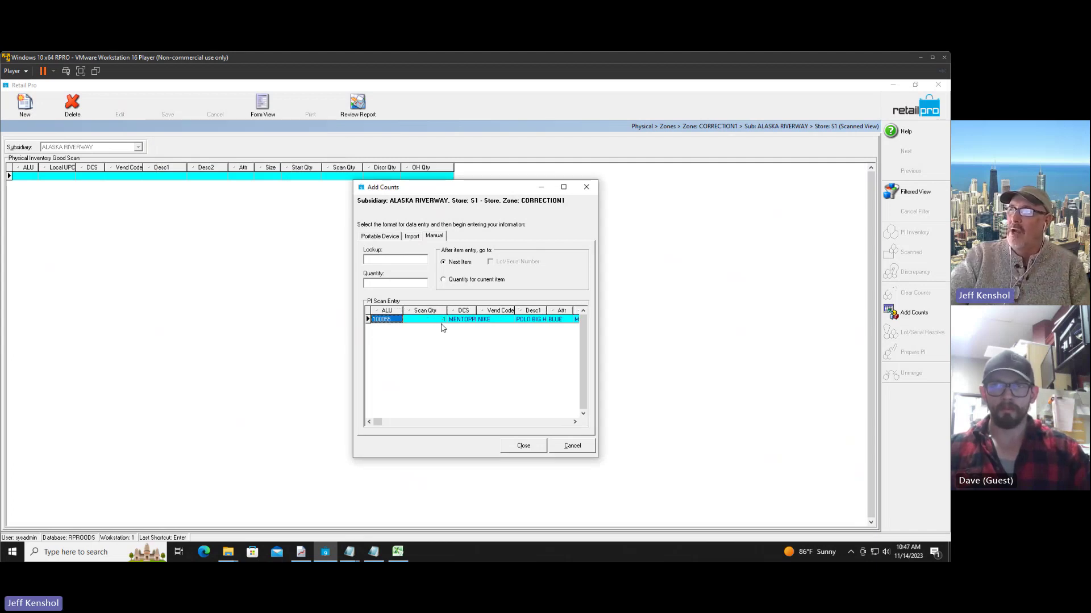
pyautogui.click(439, 320)
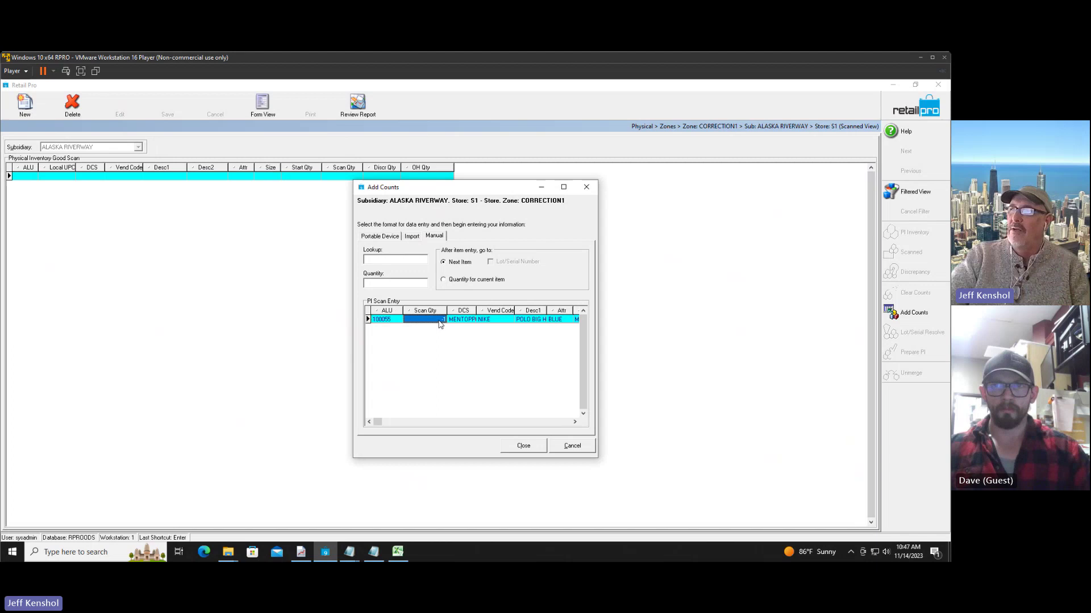
# Step: Add a count of 1 for item 100094 and finish adding counts
pyautogui.click(391, 259)
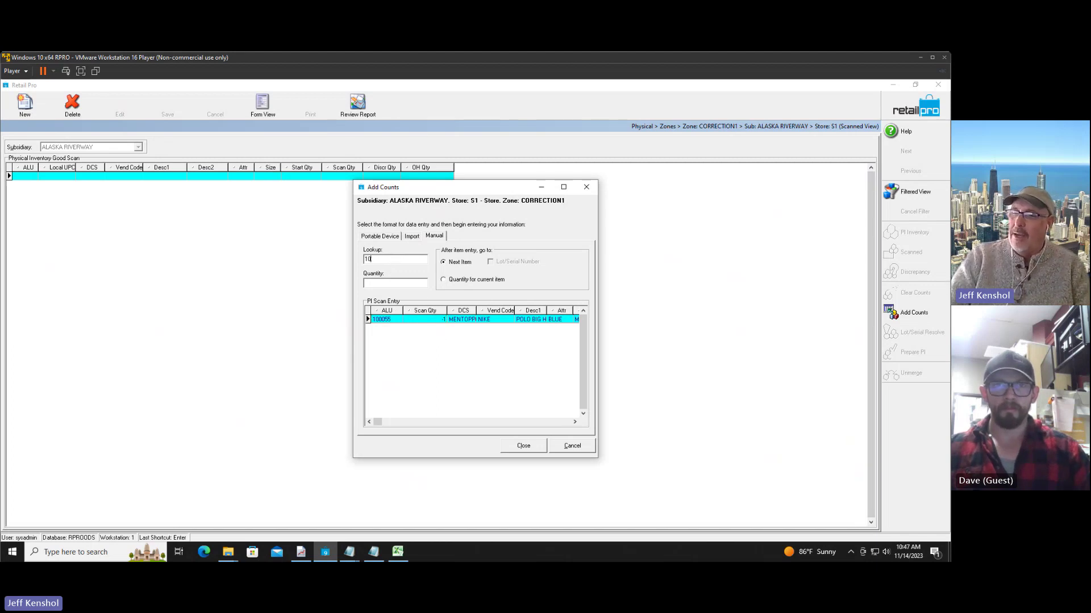
pyautogui.write('100094')
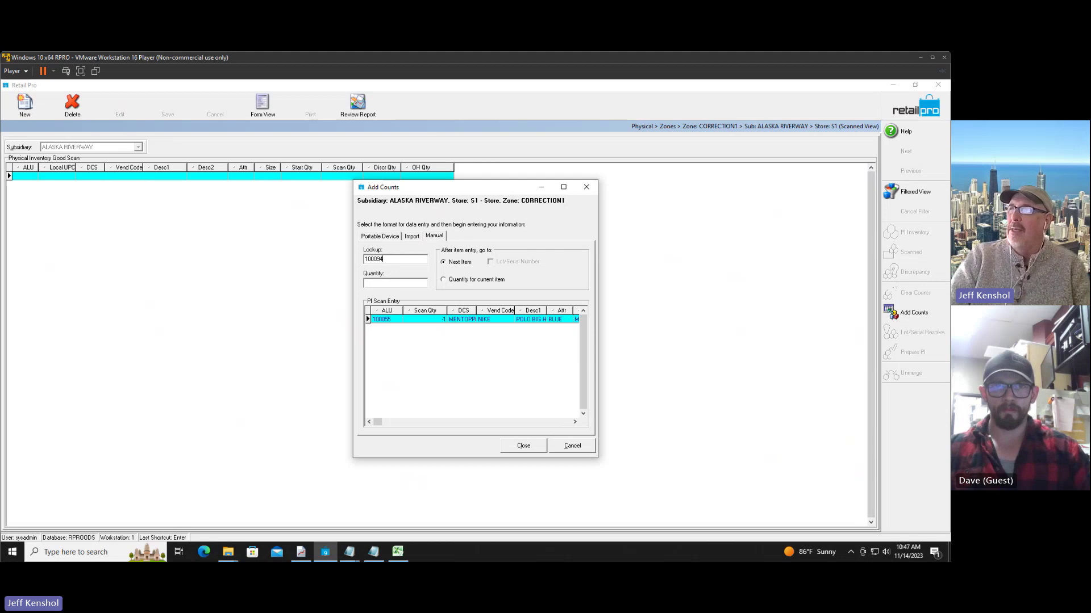
pyautogui.press('Return')
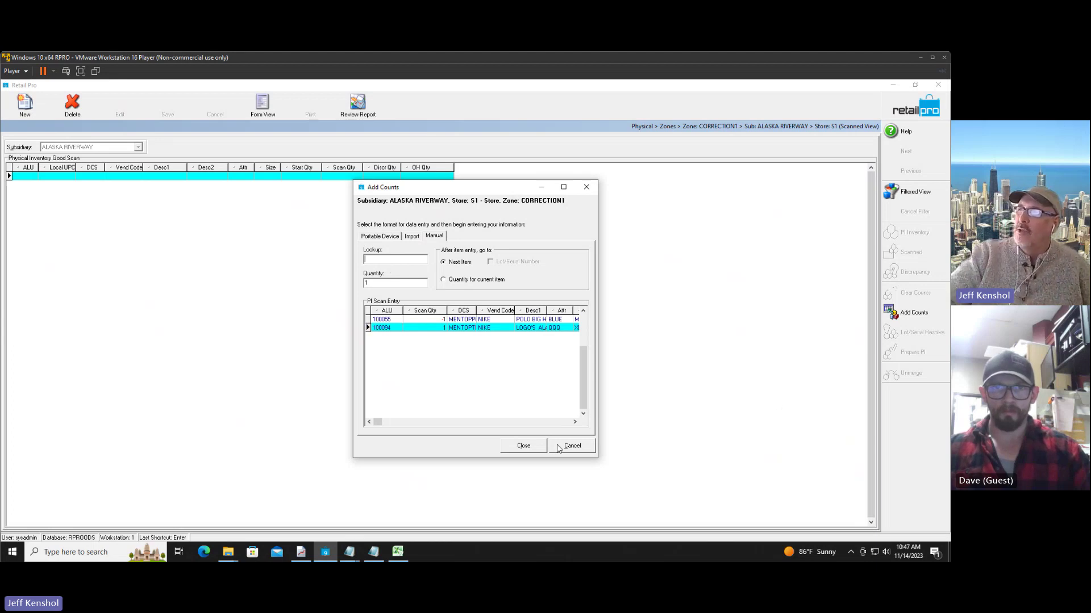
pyautogui.click(523, 446)
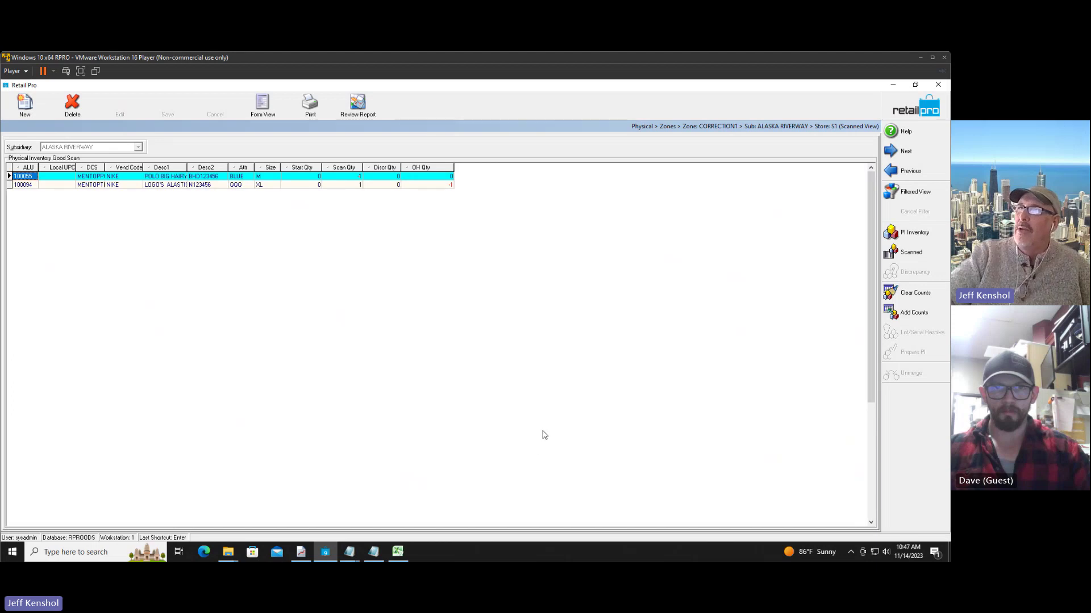
# Step: Return to the zones list and merge zone CORRECTION1
pyautogui.click(668, 127)
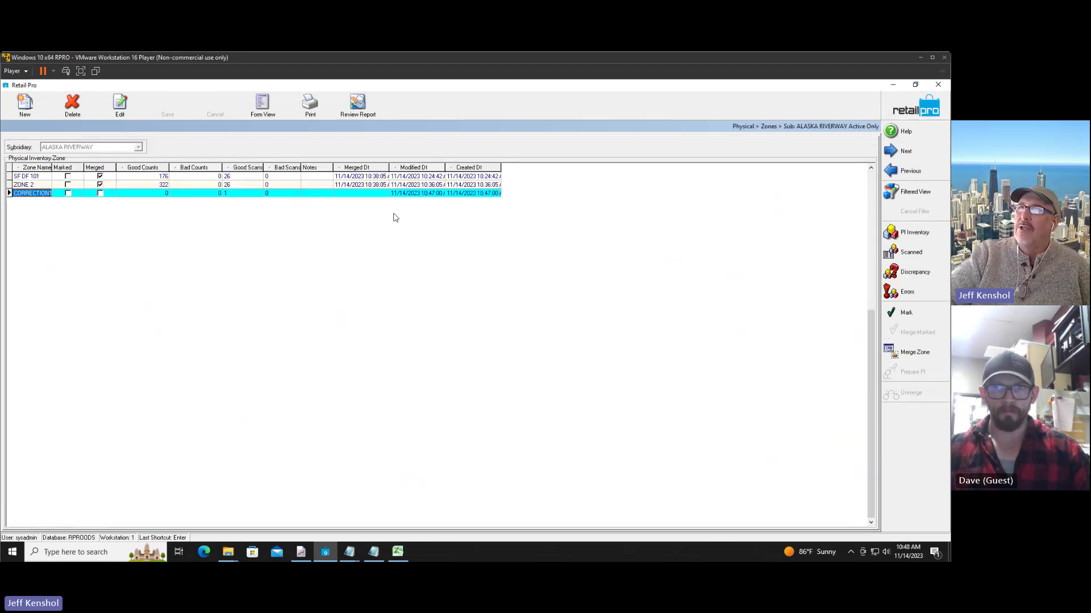
pyautogui.click(912, 352)
pyautogui.click(455, 329)
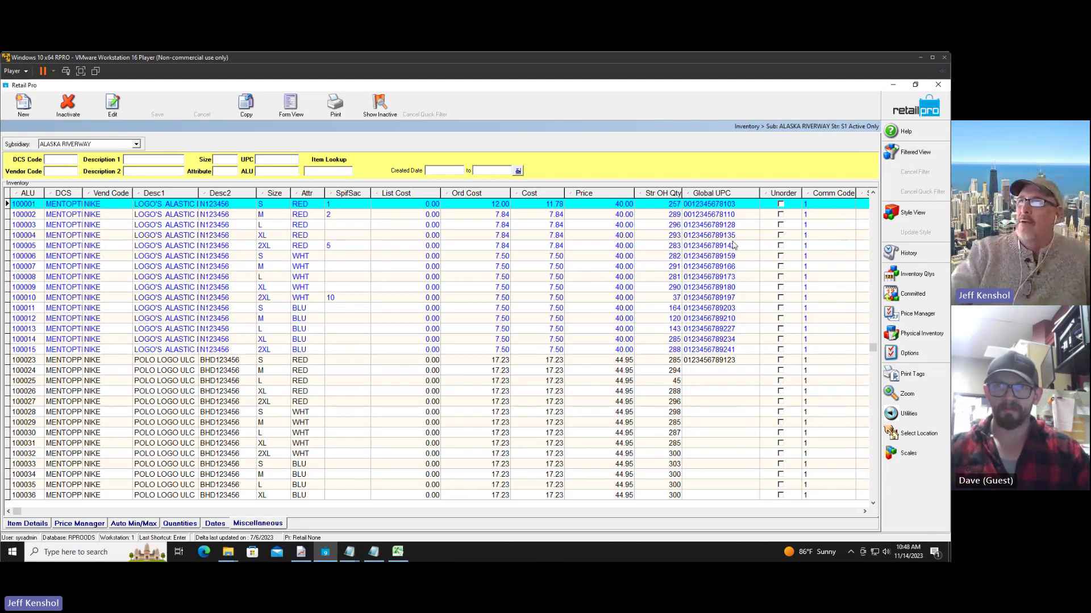
# Step: Switch to the PI Steps9.txt notes in Notepad, review the Discrepancies and Update steps, and return to Retail Pro
pyautogui.click(910, 339)
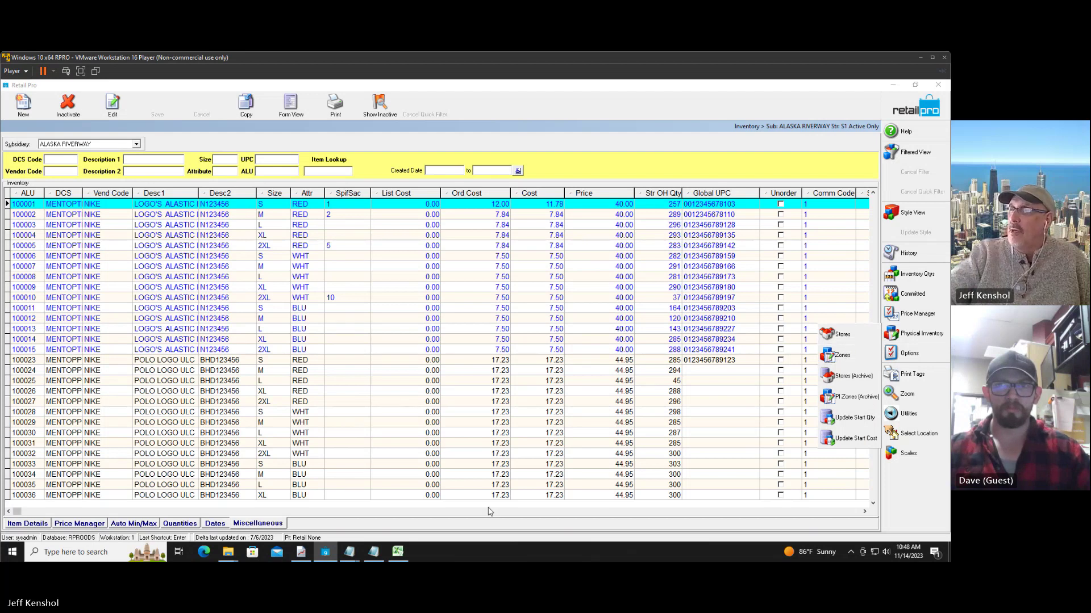
pyautogui.click(375, 556)
pyautogui.click(374, 556)
pyautogui.click(350, 554)
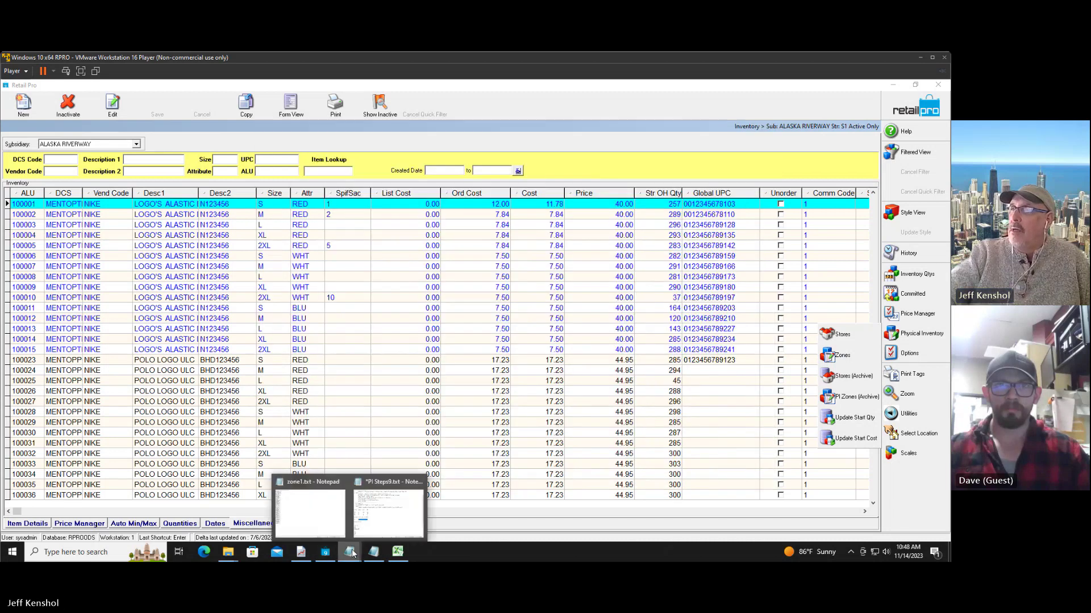
pyautogui.click(406, 514)
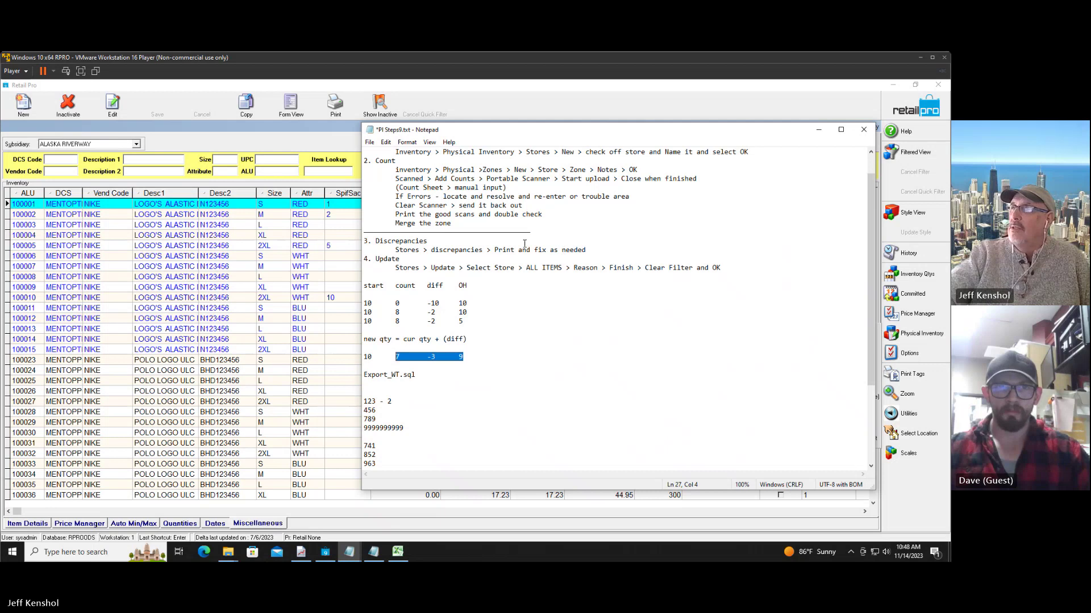
pyautogui.click(594, 250)
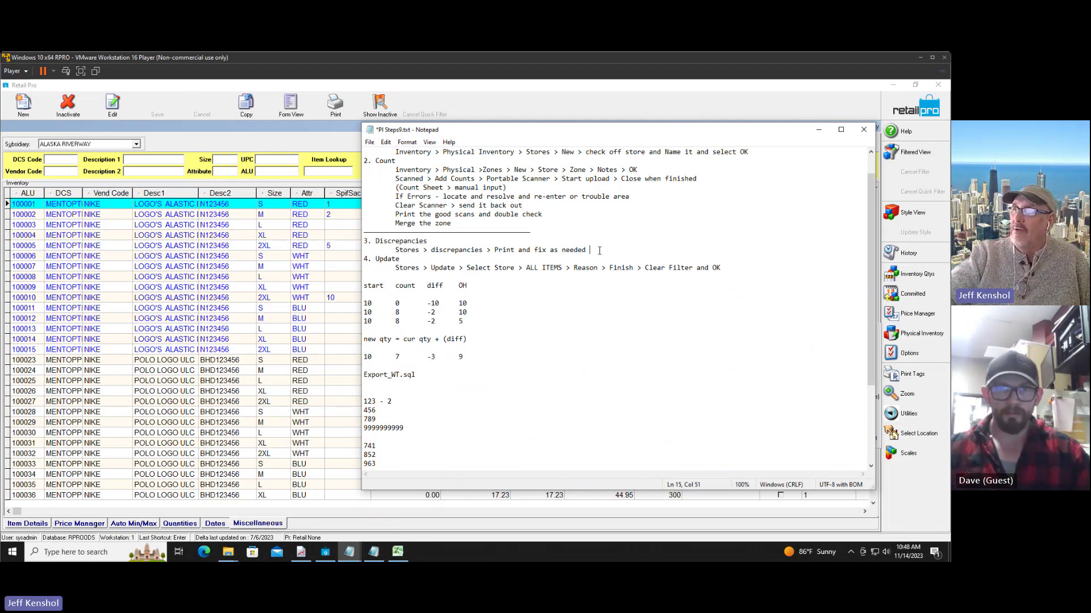
pyautogui.moveTo(599, 251); pyautogui.dragTo(478, 252)
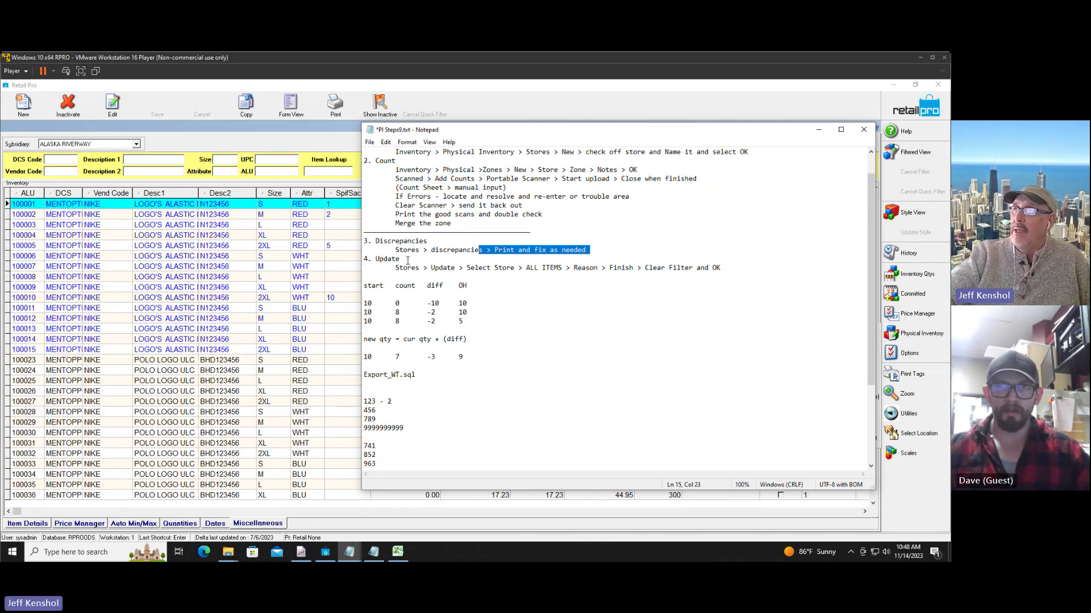
pyautogui.doubleClick(373, 261)
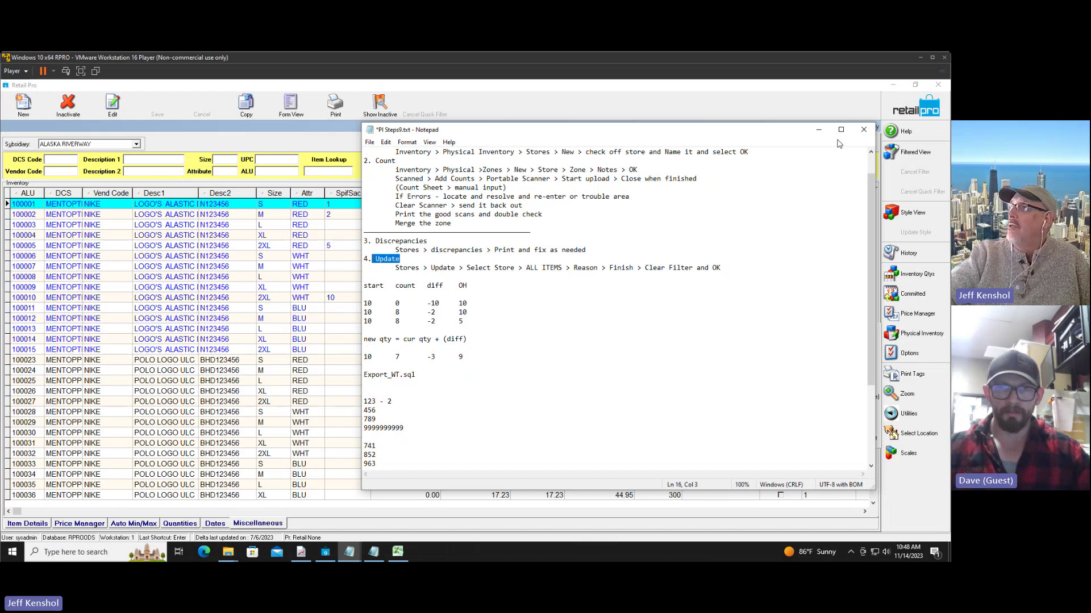
pyautogui.click(818, 130)
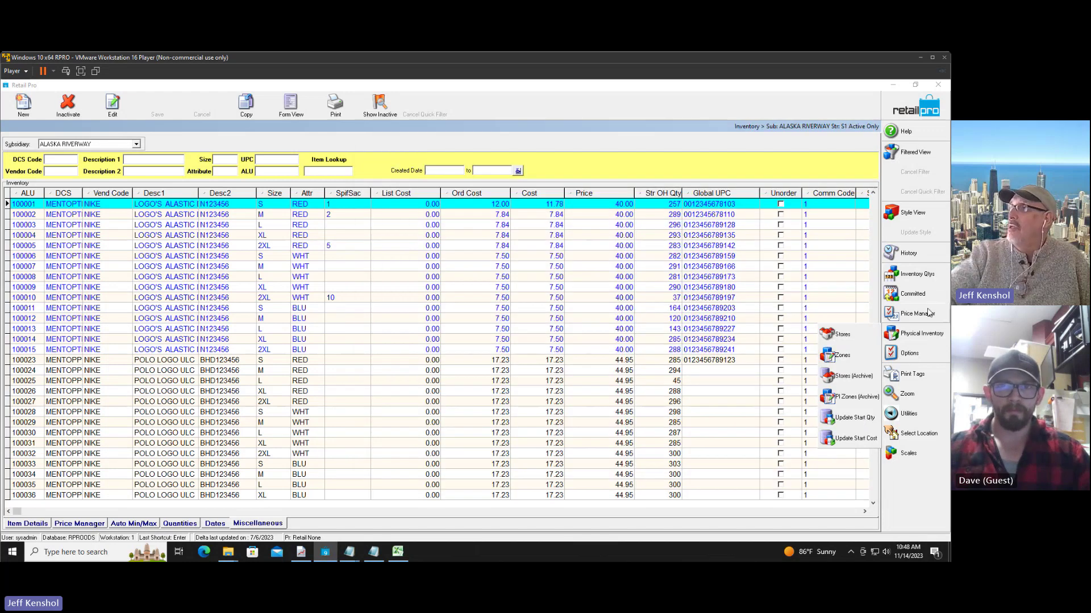
# Step: Open the physical inventory stores list and bring up Prepare PI for the store S1 sheet
pyautogui.click(920, 334)
pyautogui.click(859, 339)
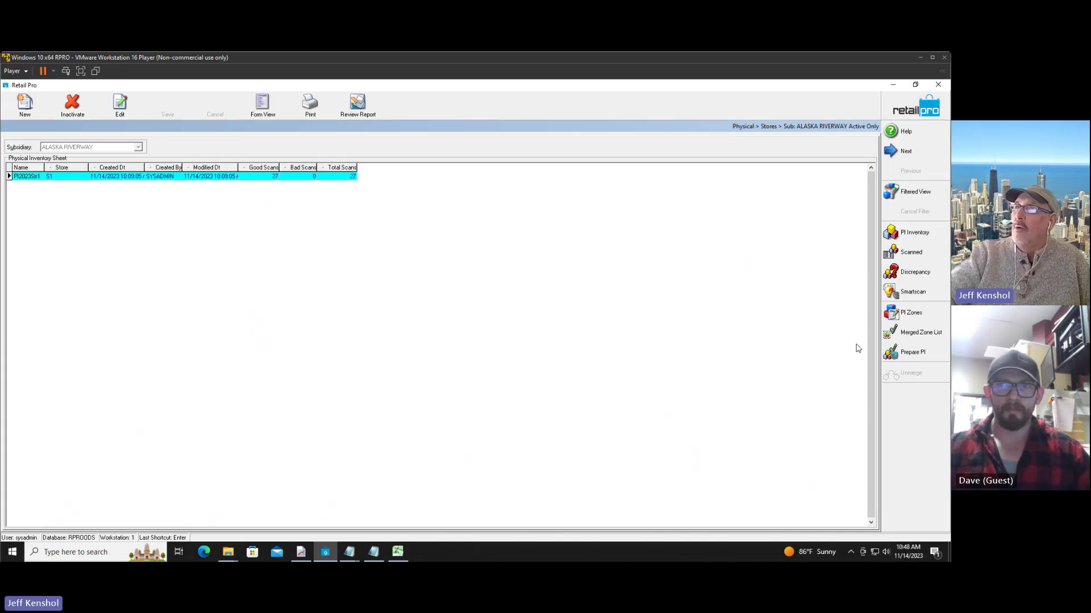
pyautogui.click(912, 359)
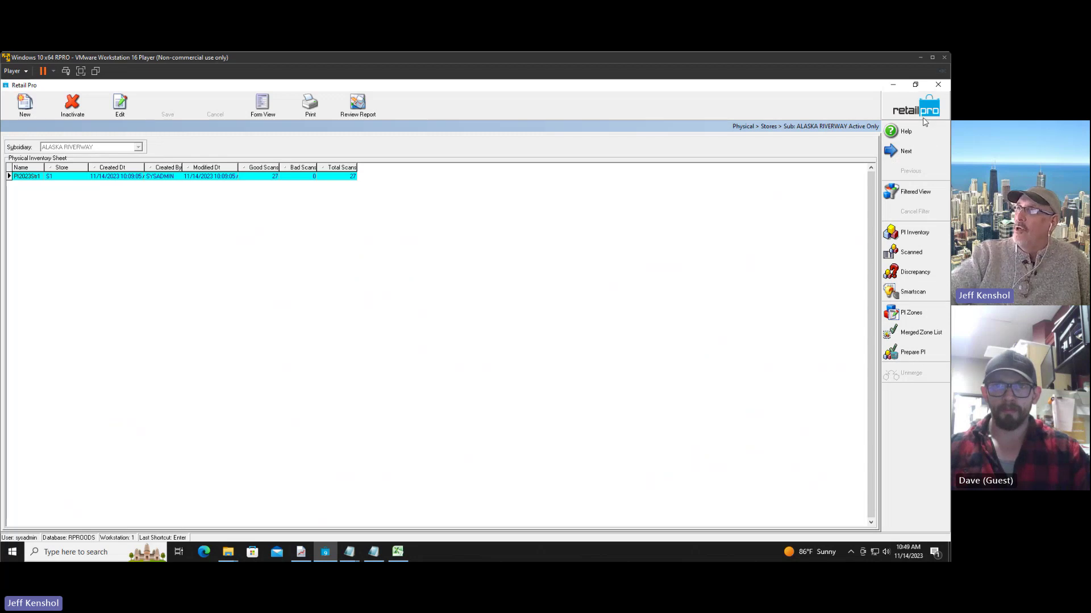
# Step: Leave the stores list and open the PI Tool options under local Merchandise preferences in System Preferences
pyautogui.click(906, 119)
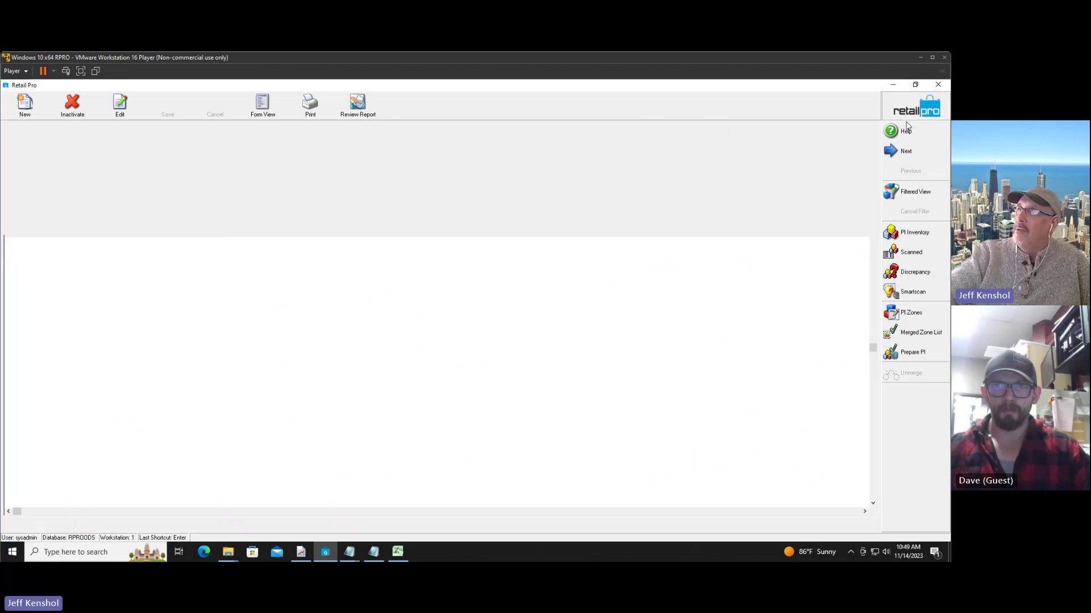
pyautogui.click(905, 120)
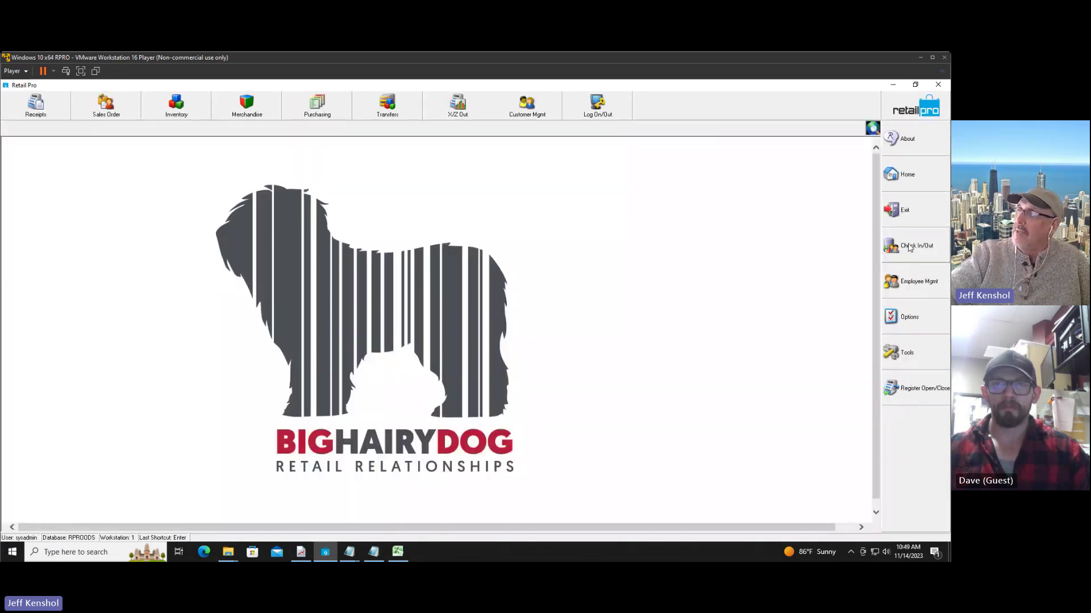
pyautogui.click(915, 320)
pyautogui.click(854, 335)
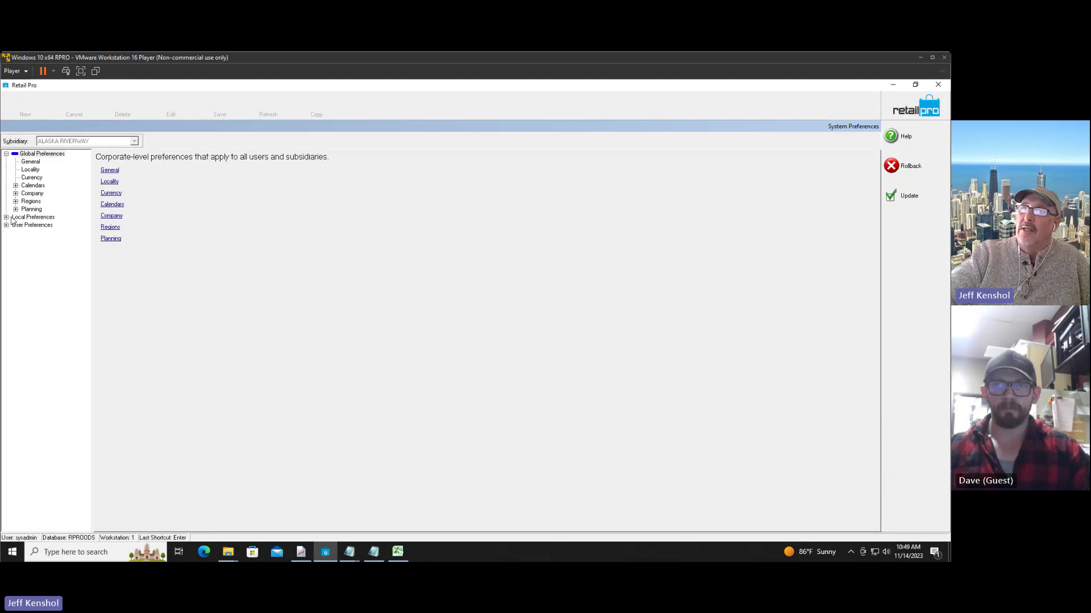
pyautogui.click(6, 217)
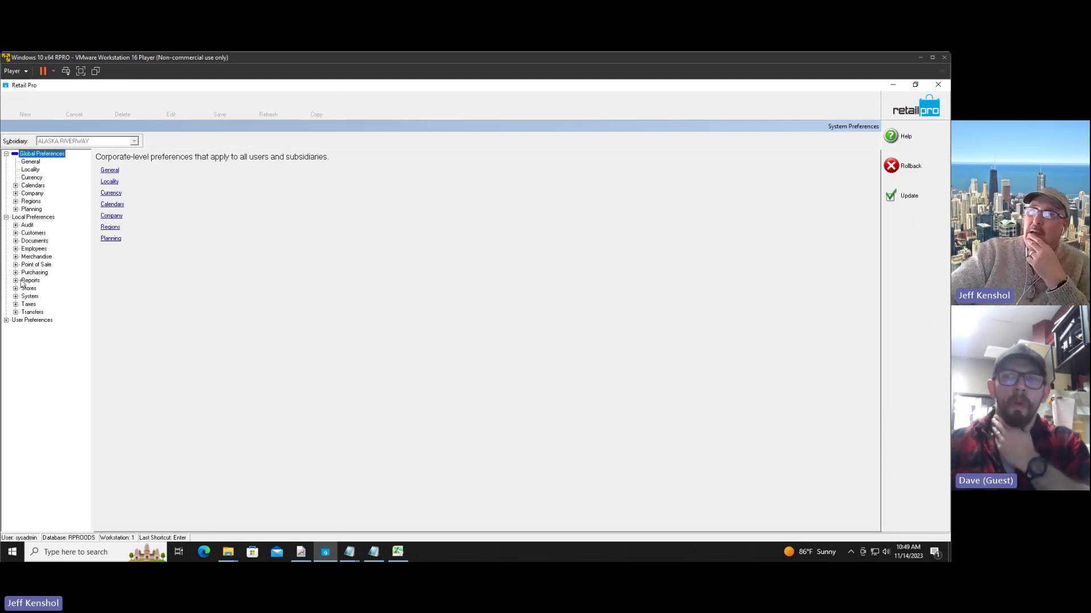
pyautogui.click(16, 257)
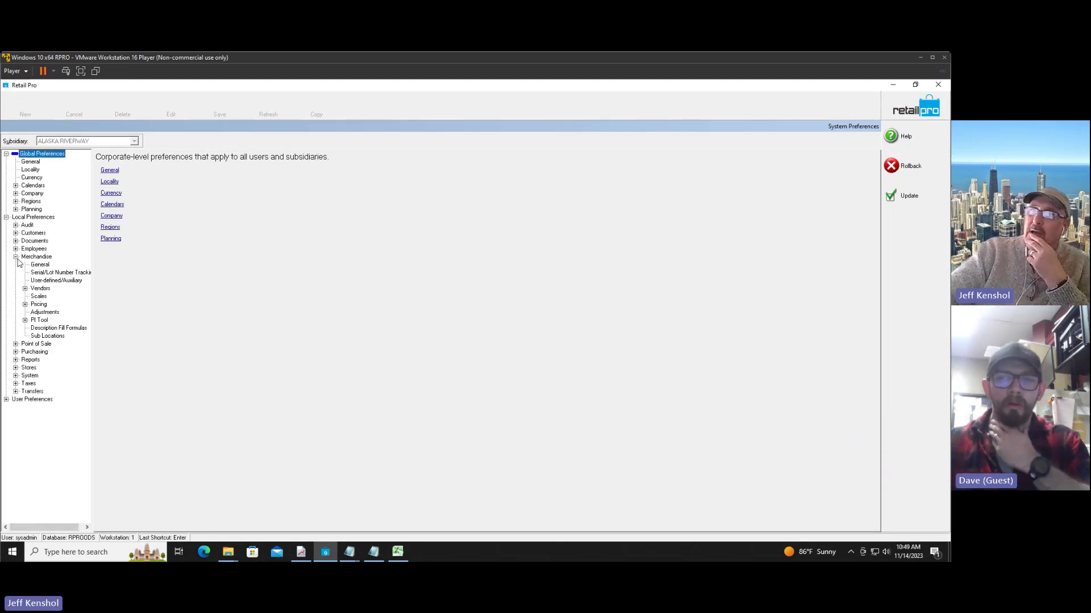
pyautogui.click(25, 320)
pyautogui.click(49, 328)
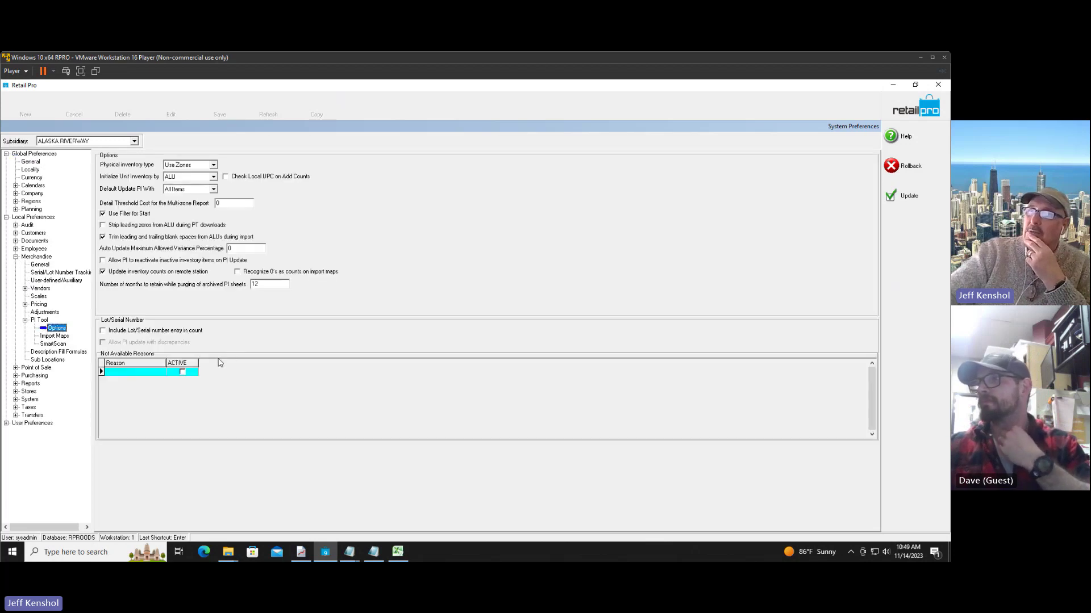
# Step: Toggle the PI option for updating inventory counts on the remote station off and back on, and leave System Preferences
pyautogui.click(122, 274)
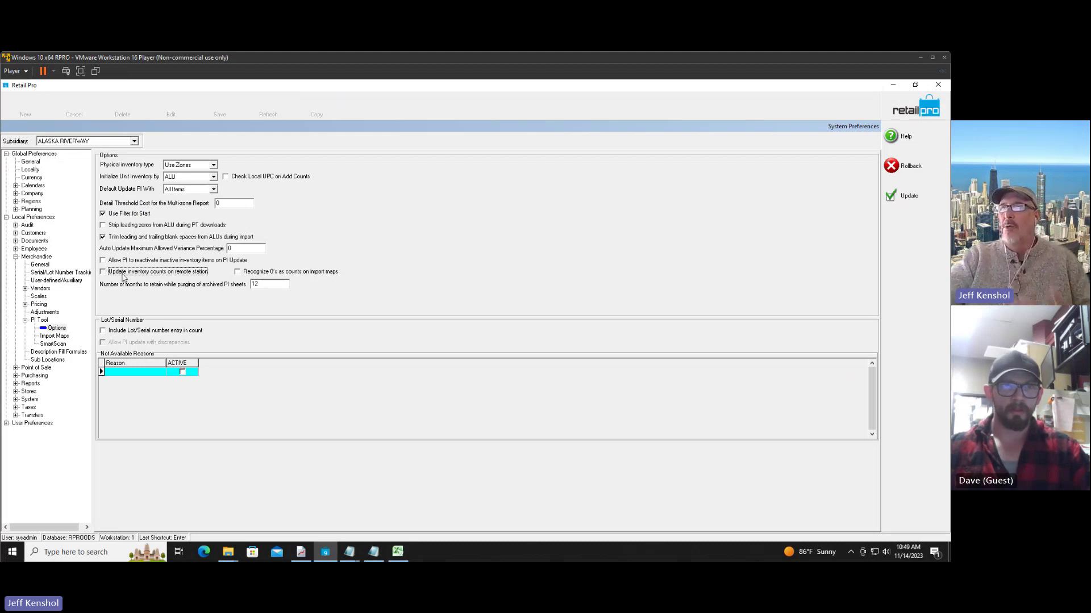
pyautogui.click(124, 275)
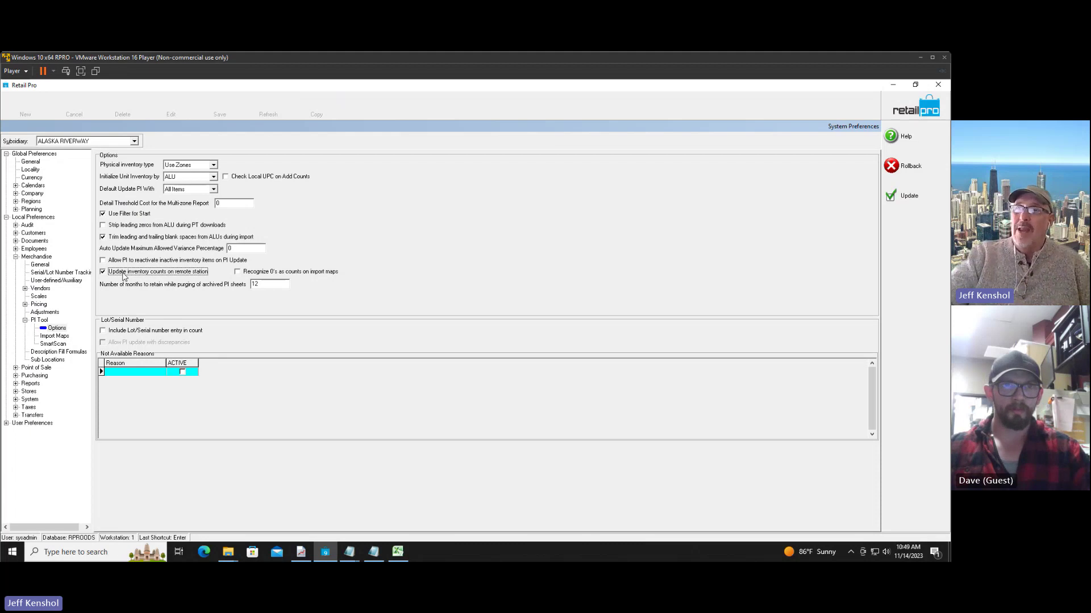
pyautogui.click(916, 209)
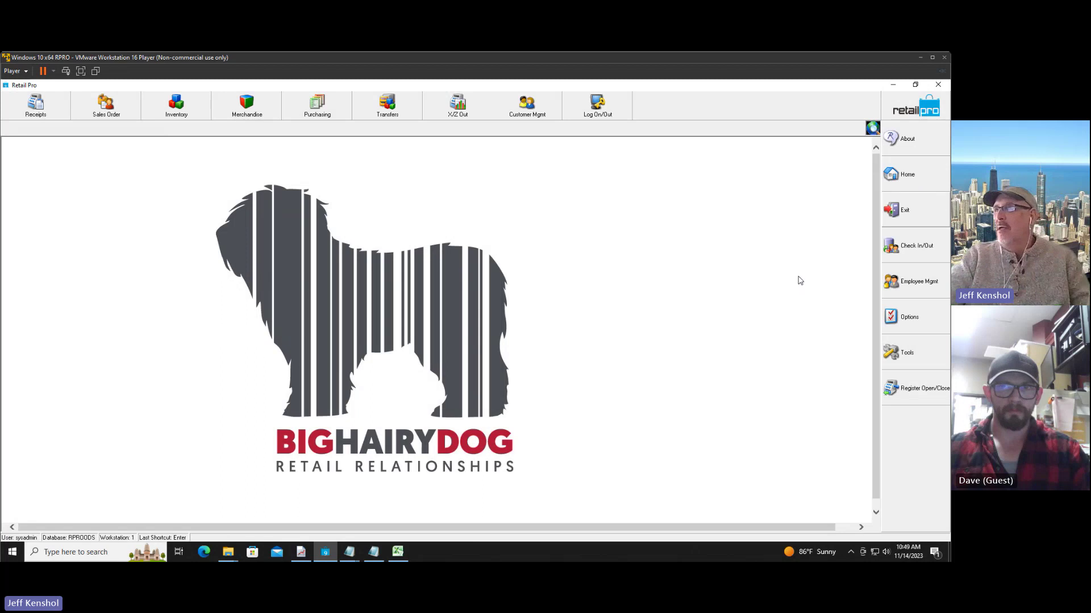
# Step: Open the physical inventory stores list from Inventory and bring up Update PI for the store S1 sheet
pyautogui.click(176, 105)
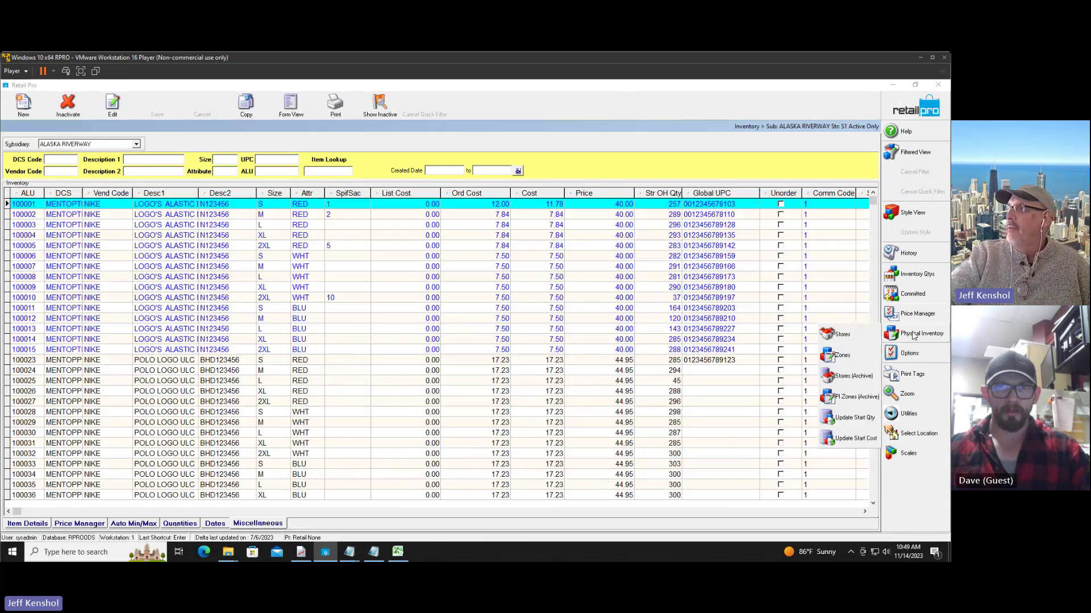
pyautogui.click(914, 335)
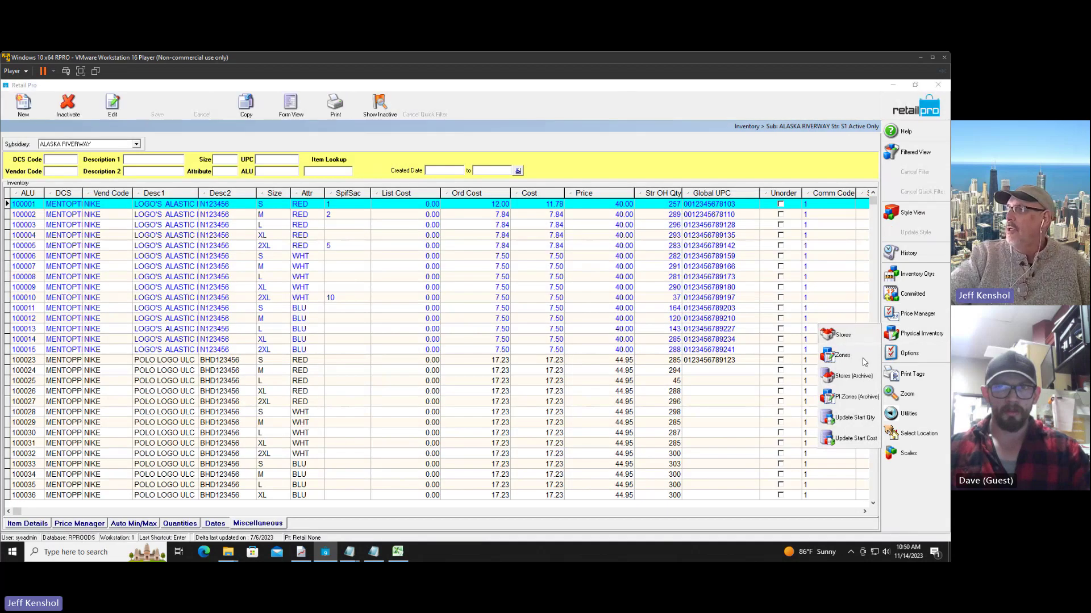
pyautogui.click(845, 337)
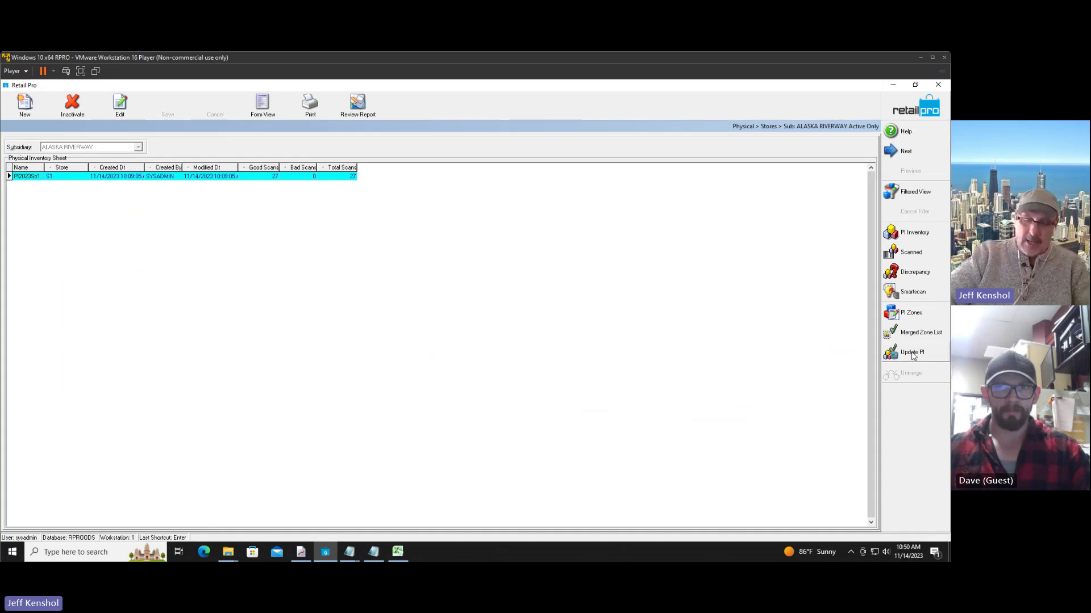
pyautogui.click(911, 351)
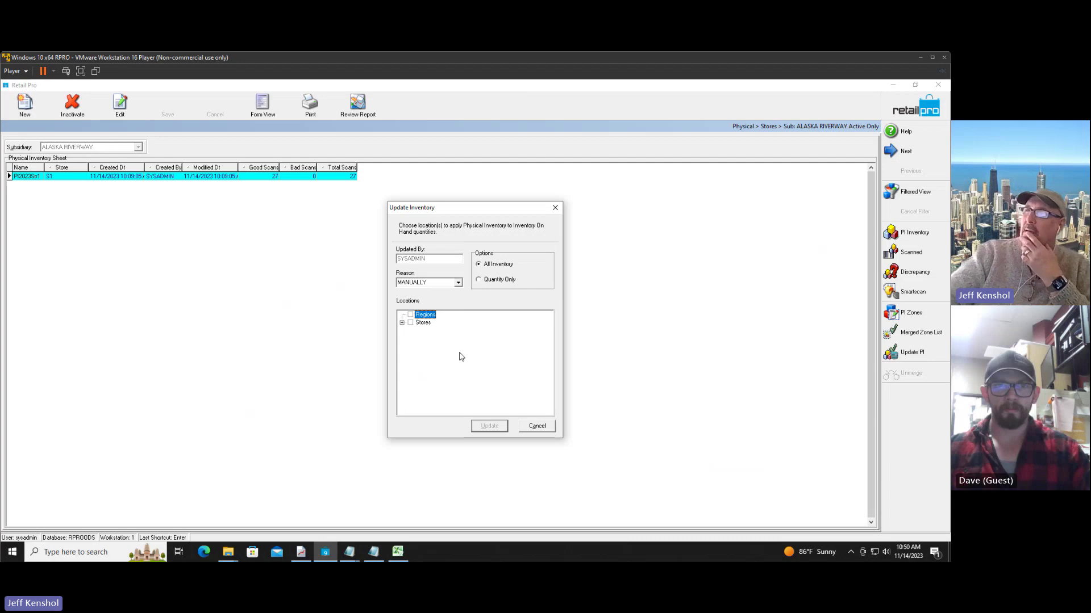
# Step: Select S1 - Store as the update location and set the adjustment reason to Physical
pyautogui.click(402, 323)
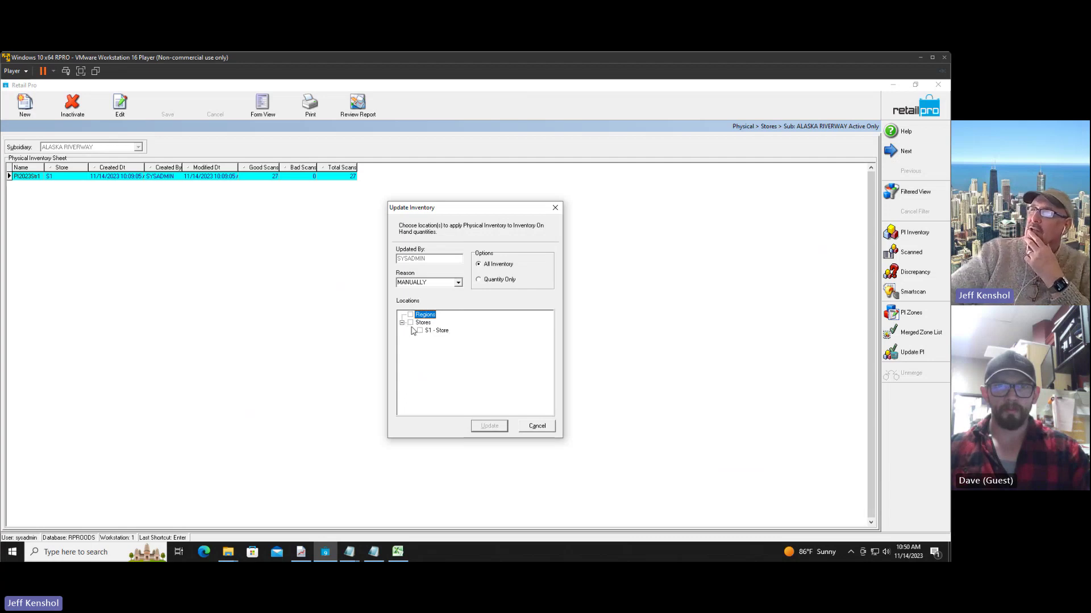
pyautogui.click(419, 331)
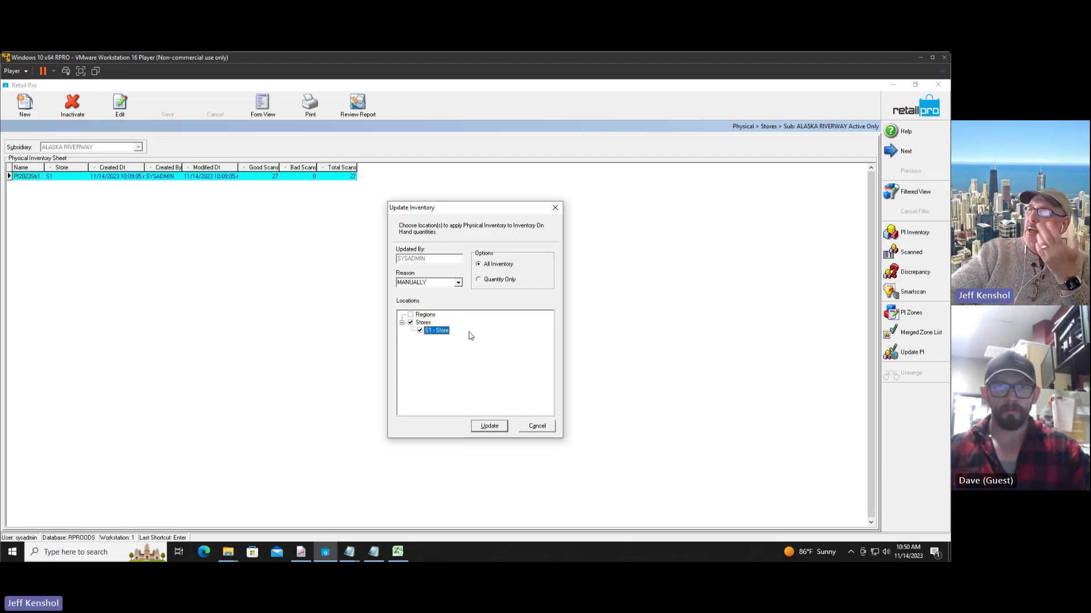
pyautogui.click(457, 282)
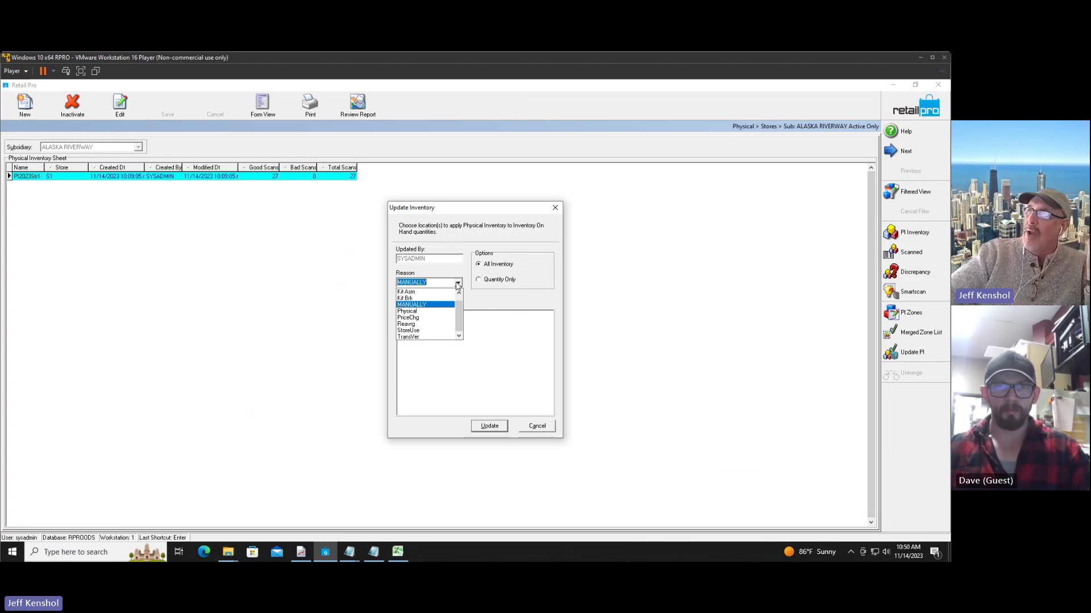
pyautogui.click(415, 311)
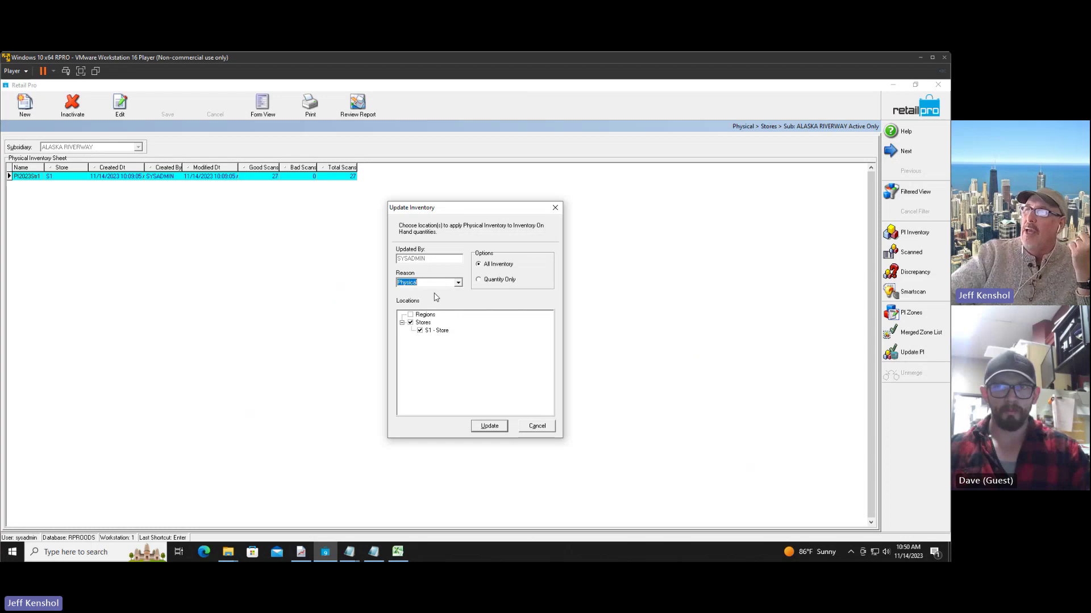
pyautogui.click(459, 284)
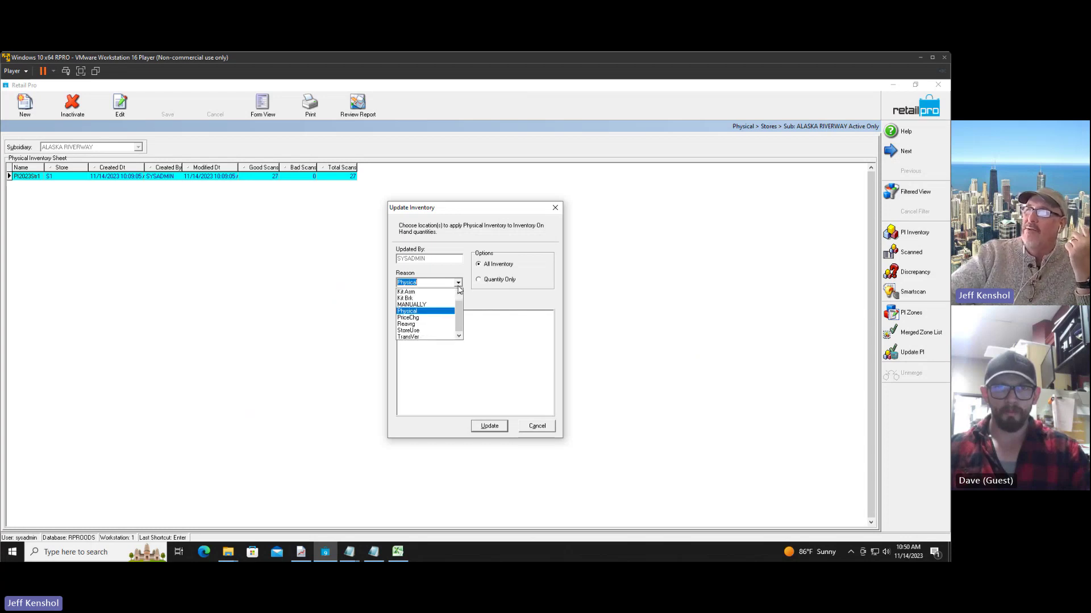
pyautogui.click(429, 310)
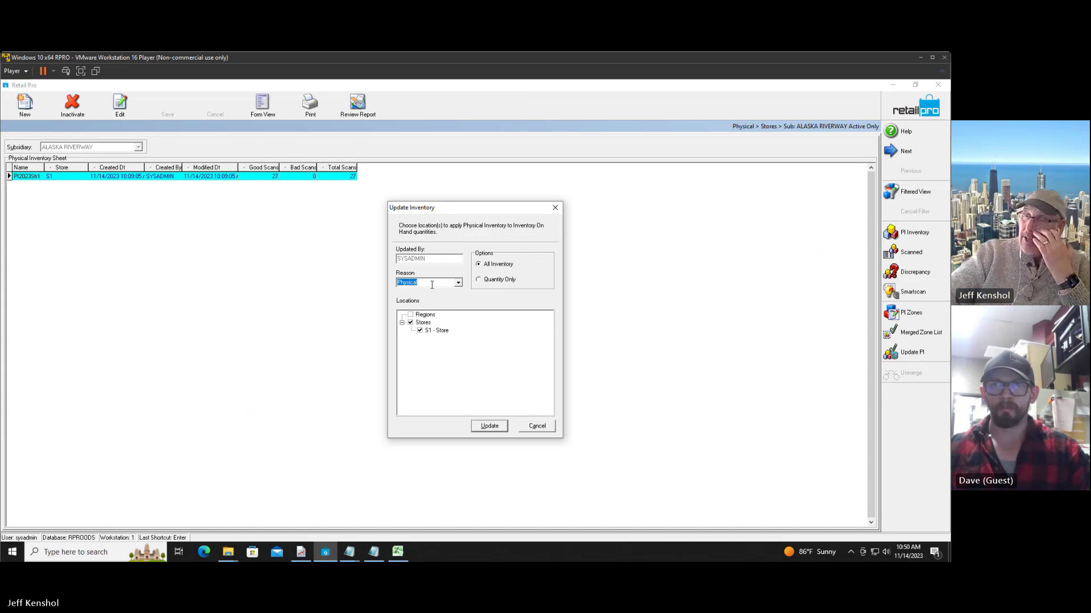
# Step: Compare the Quantity Only and All Inventory options, choose All Inventory, and run the inventory update
pyautogui.click(493, 281)
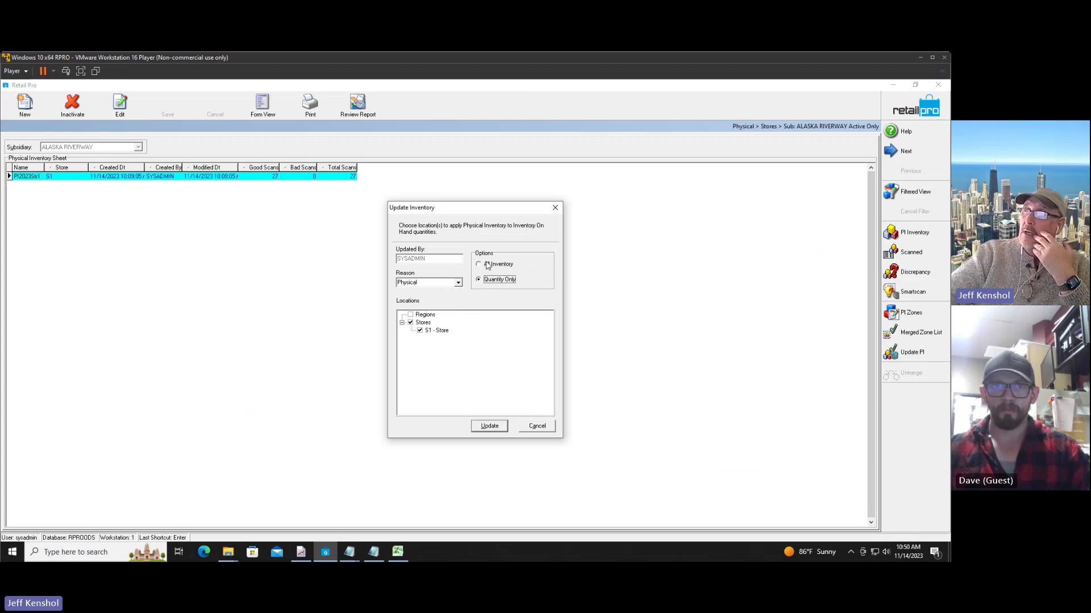
pyautogui.click(487, 266)
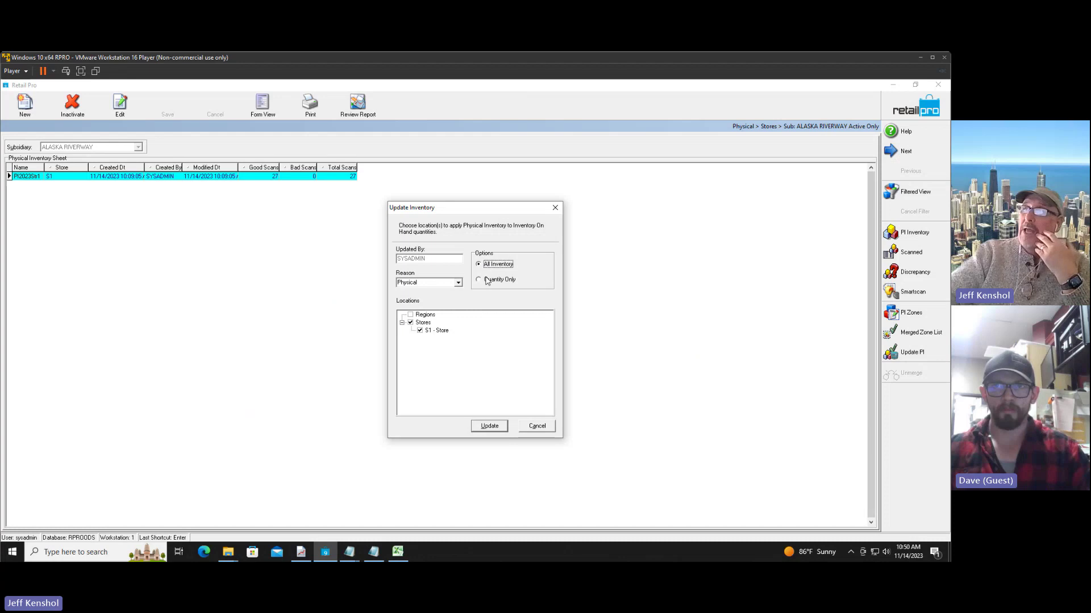
pyautogui.click(488, 284)
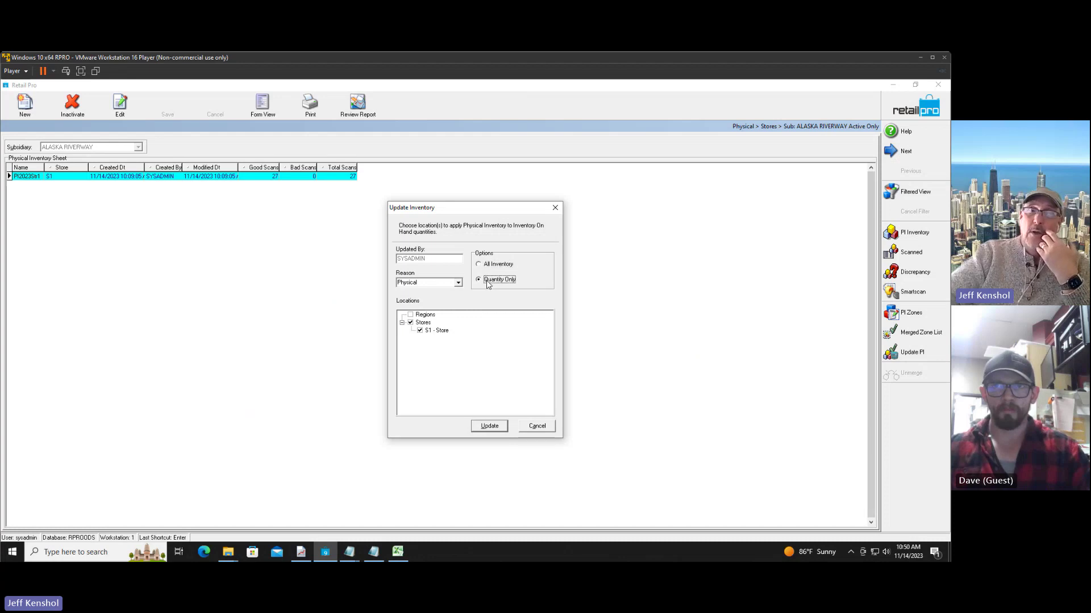
pyautogui.click(483, 265)
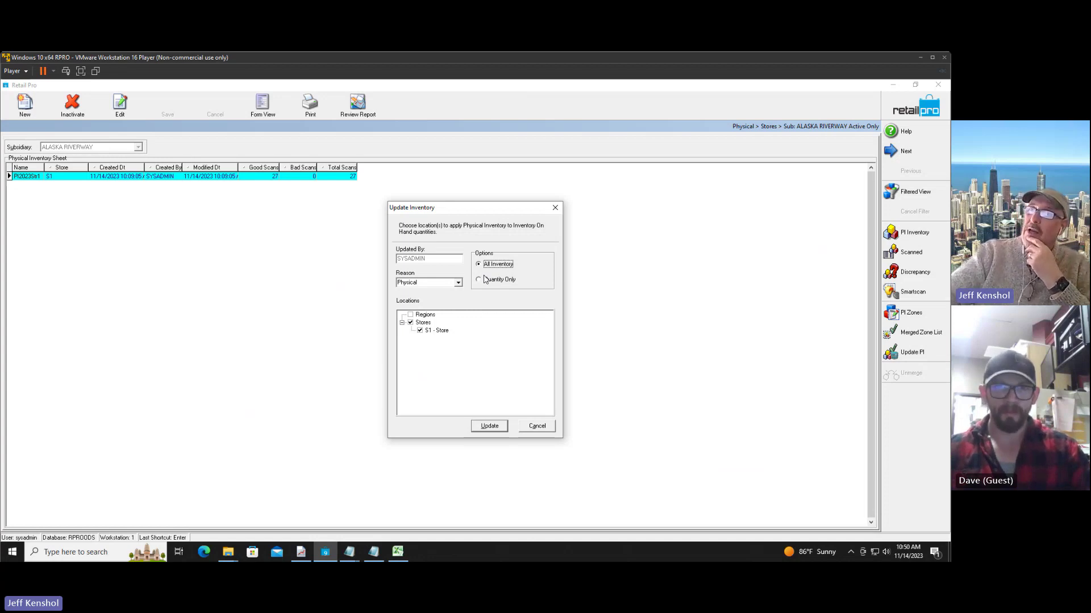
pyautogui.click(482, 282)
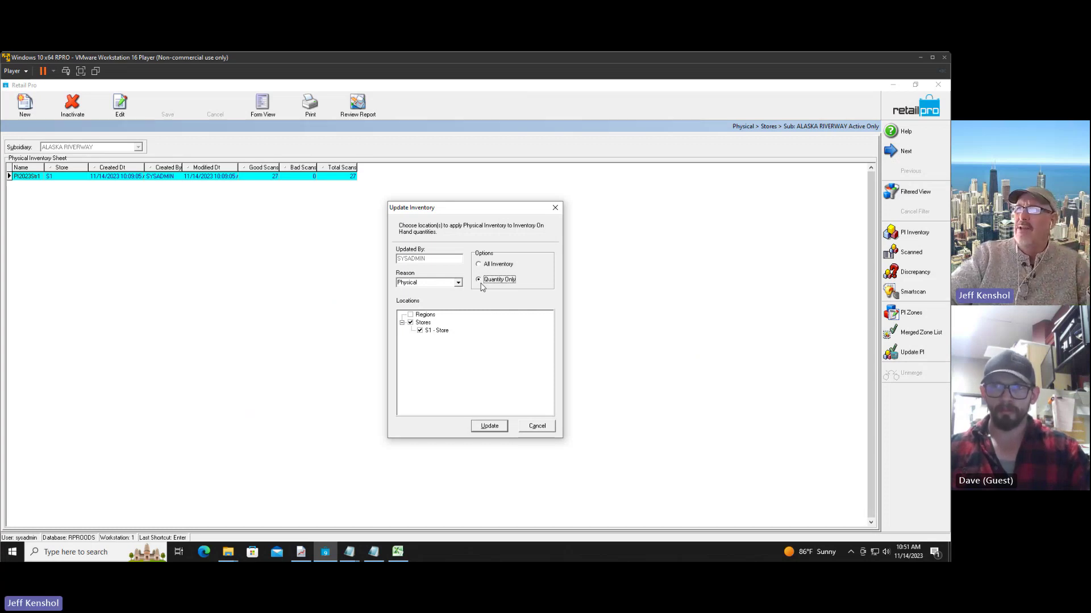
pyautogui.click(480, 265)
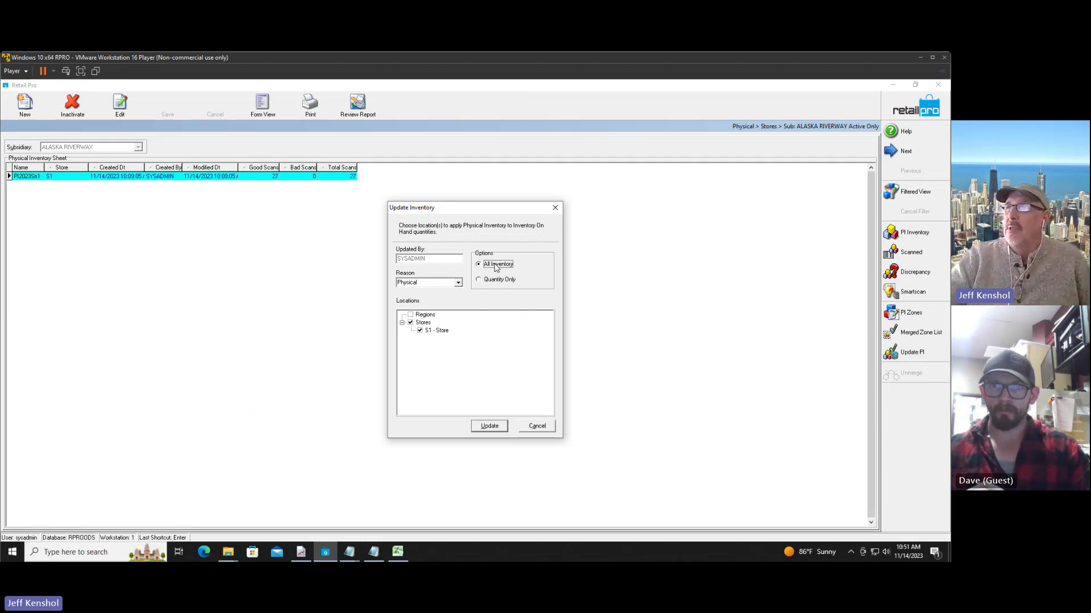
pyautogui.click(487, 426)
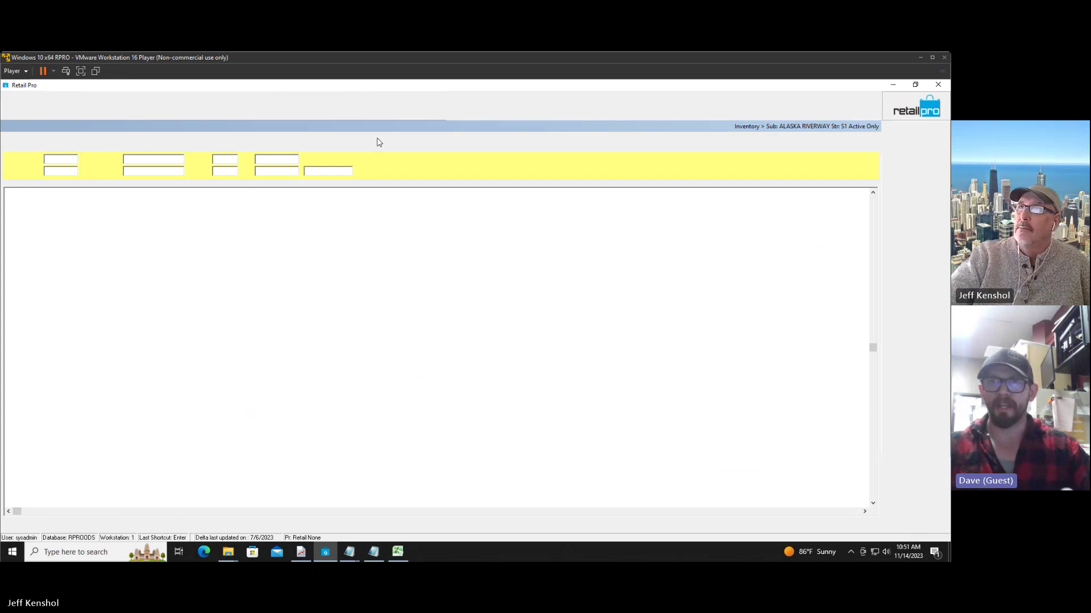
# Step: Return to the home screen, open the adjustment memos, and examine the newest physical quantity memo for S1 in form view
pyautogui.click(896, 108)
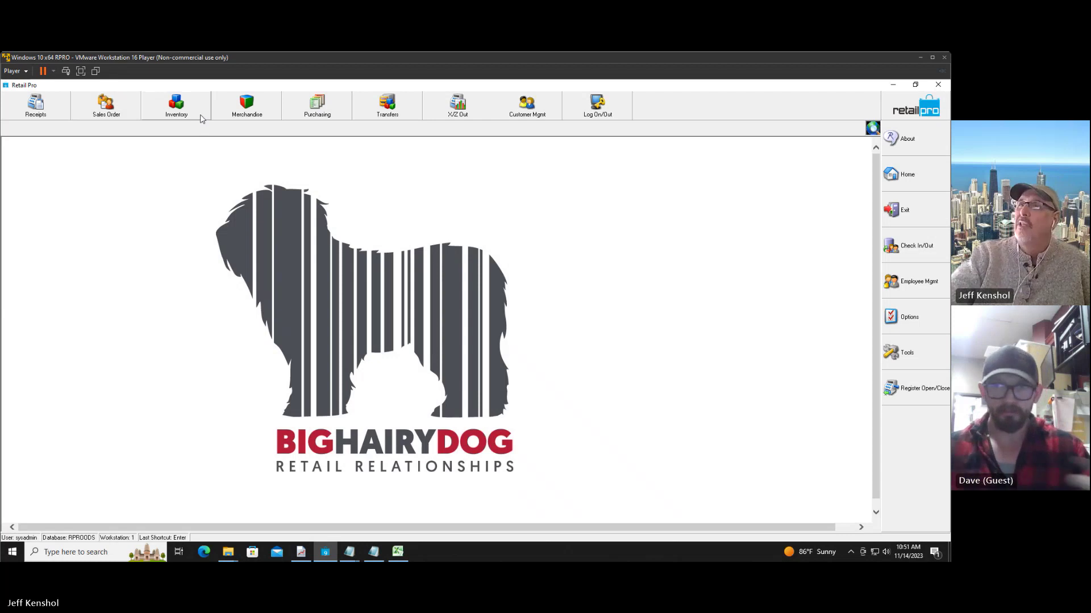
pyautogui.click(245, 113)
pyautogui.click(247, 215)
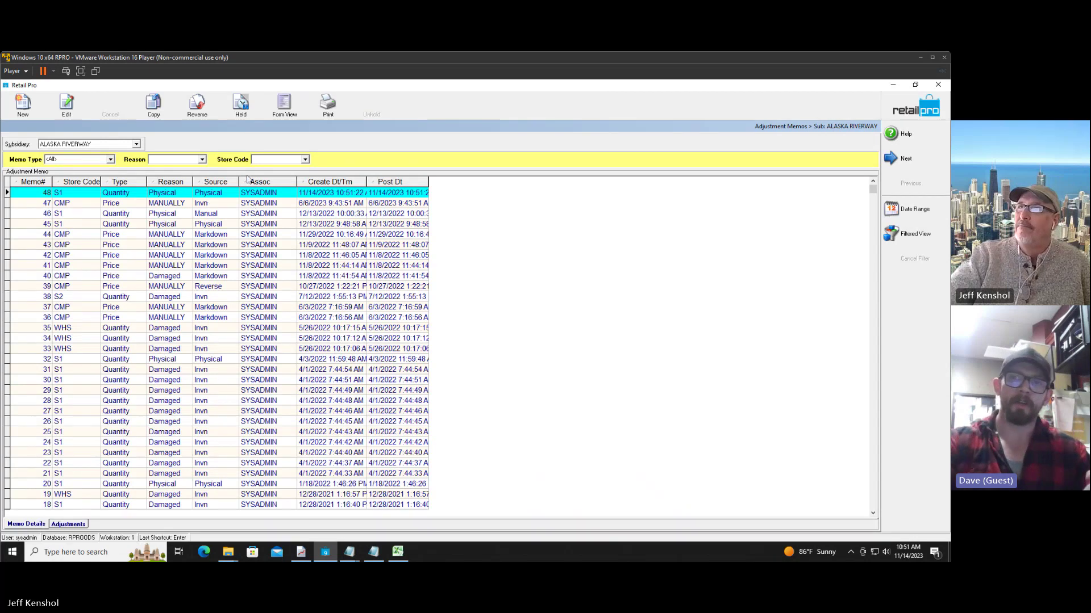
pyautogui.click(284, 104)
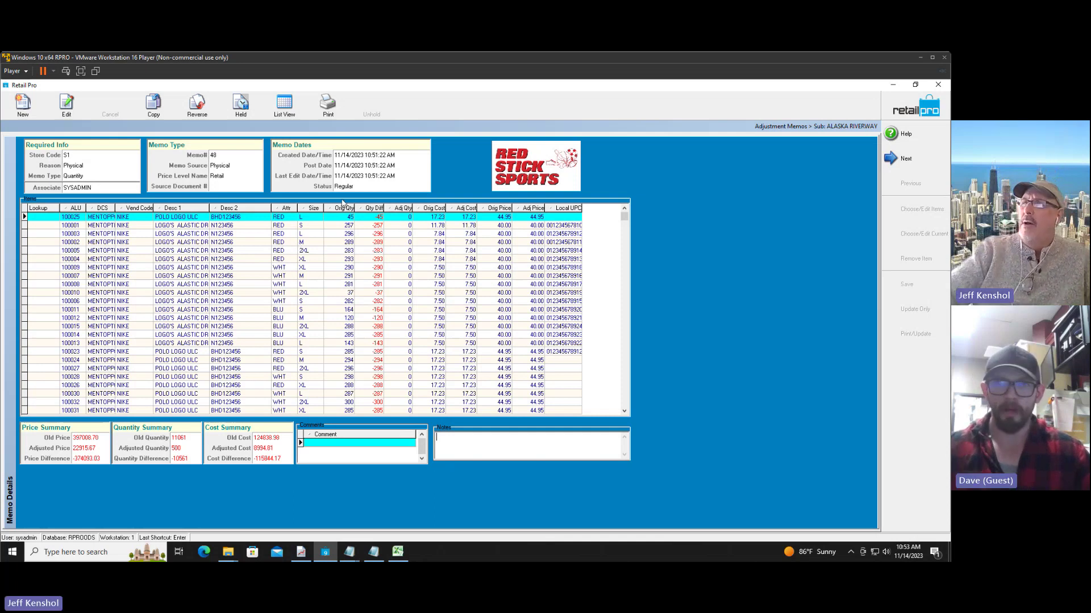
# Step: Switch to Report Viewer and open the run criteria for the custom report BHD ADJ: PI Ranked Depts Top 10 Shrink
pyautogui.click(301, 552)
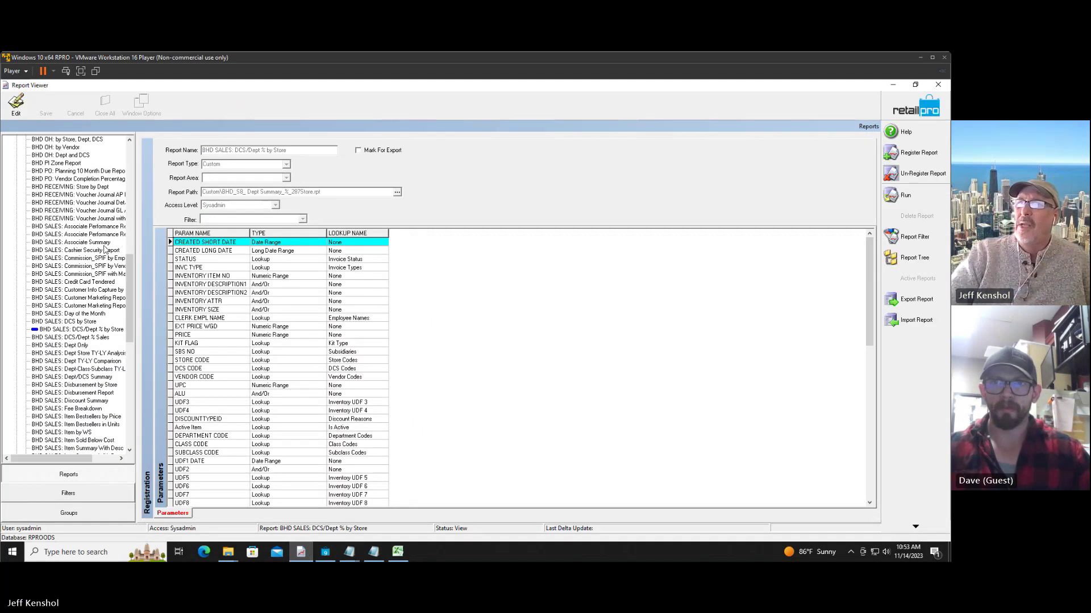
pyautogui.moveTo(131, 291); pyautogui.dragTo(145, 179)
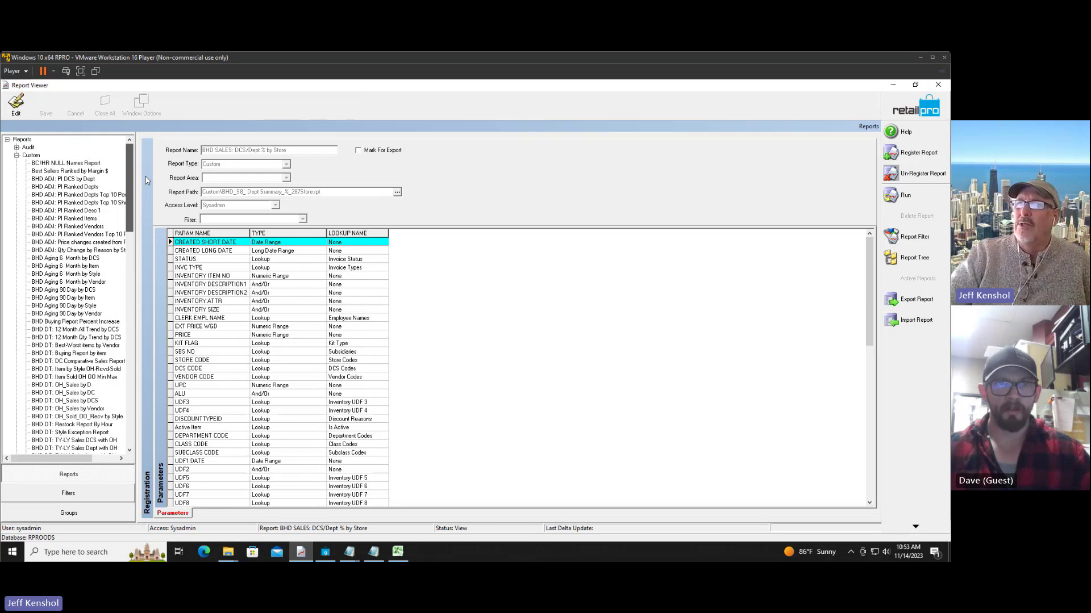
pyautogui.scroll(1, 94, 185)
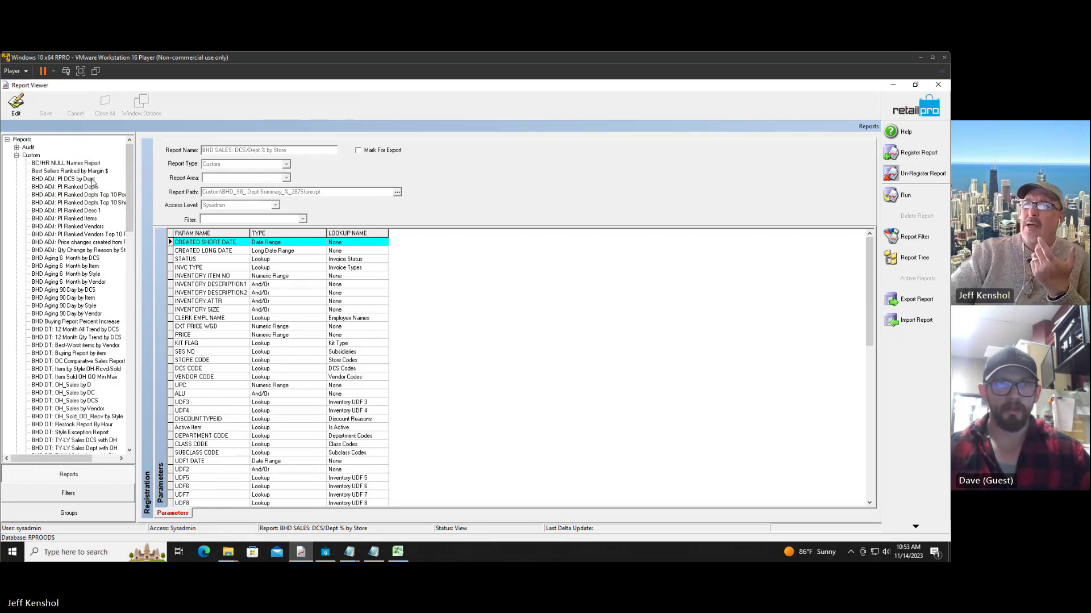
pyautogui.click(85, 204)
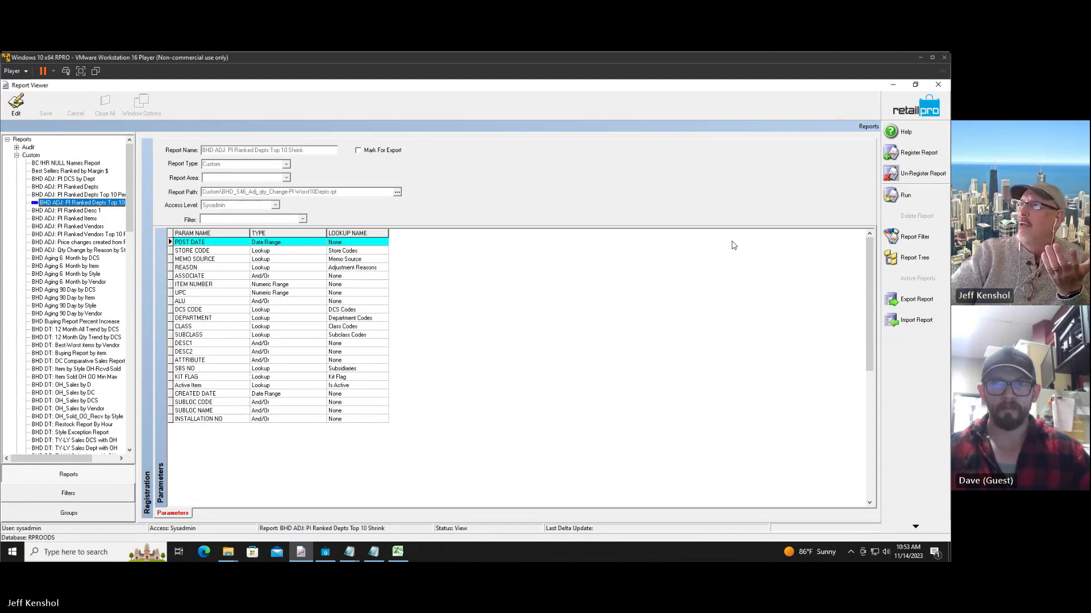
pyautogui.click(903, 195)
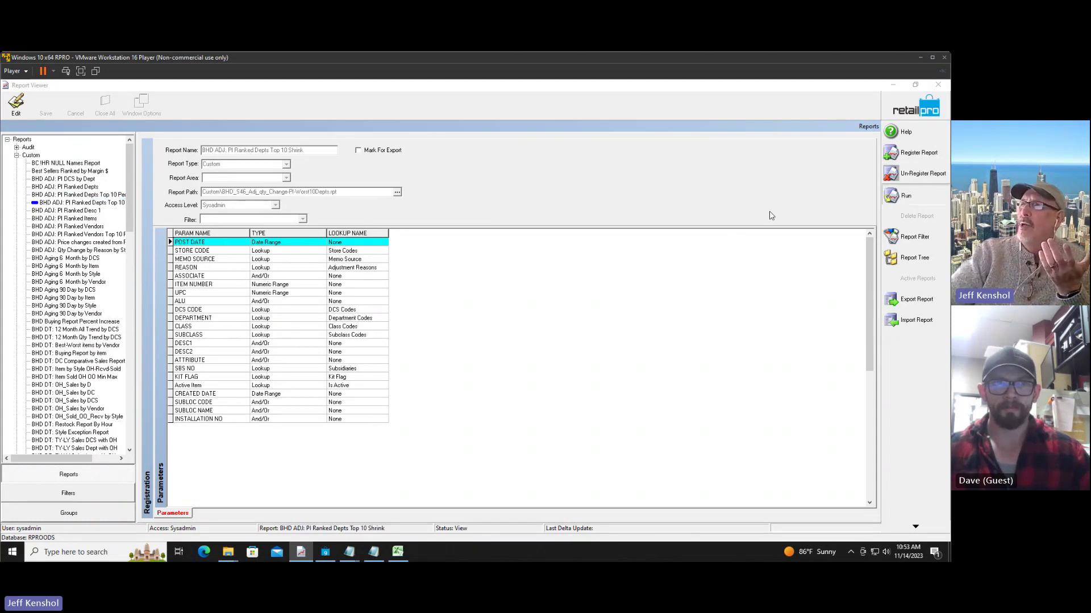
# Step: Filter the report by adjustment reason 1: Physical and generate it
pyautogui.click(375, 259)
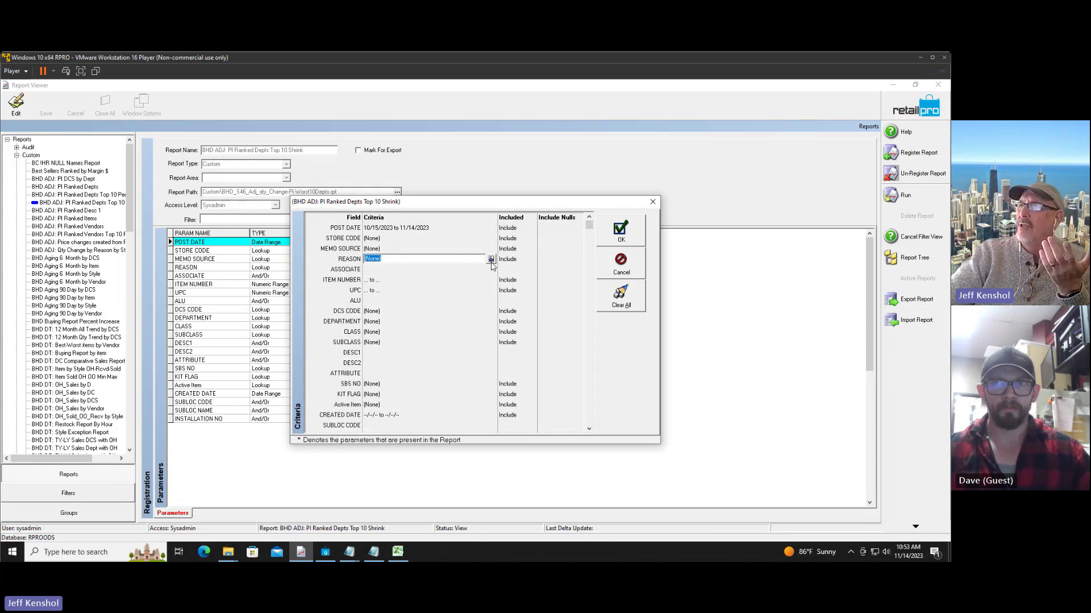
pyautogui.click(492, 260)
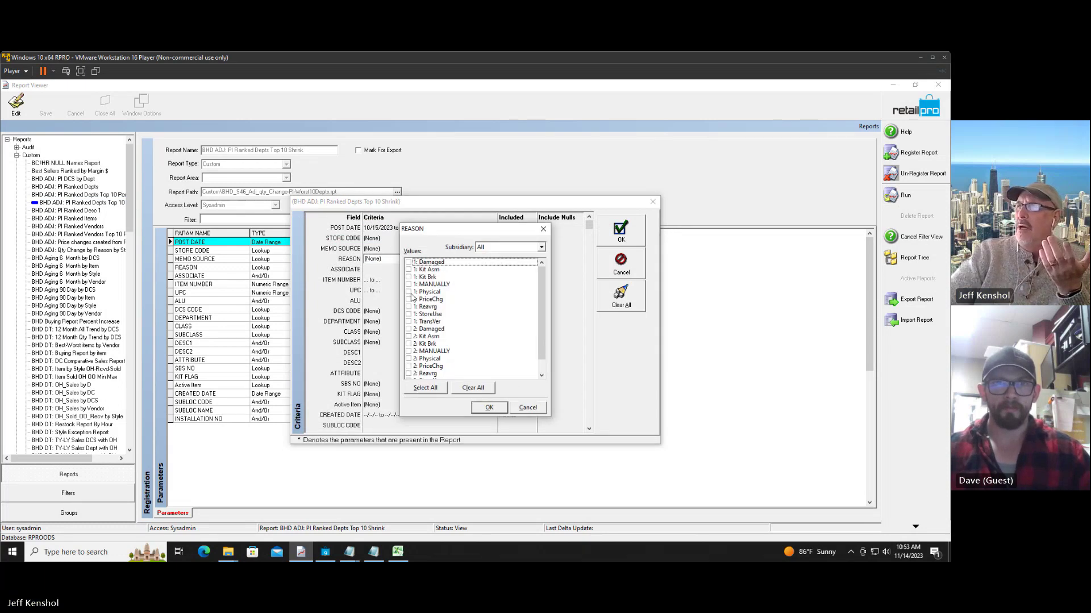
pyautogui.click(409, 292)
pyautogui.click(487, 409)
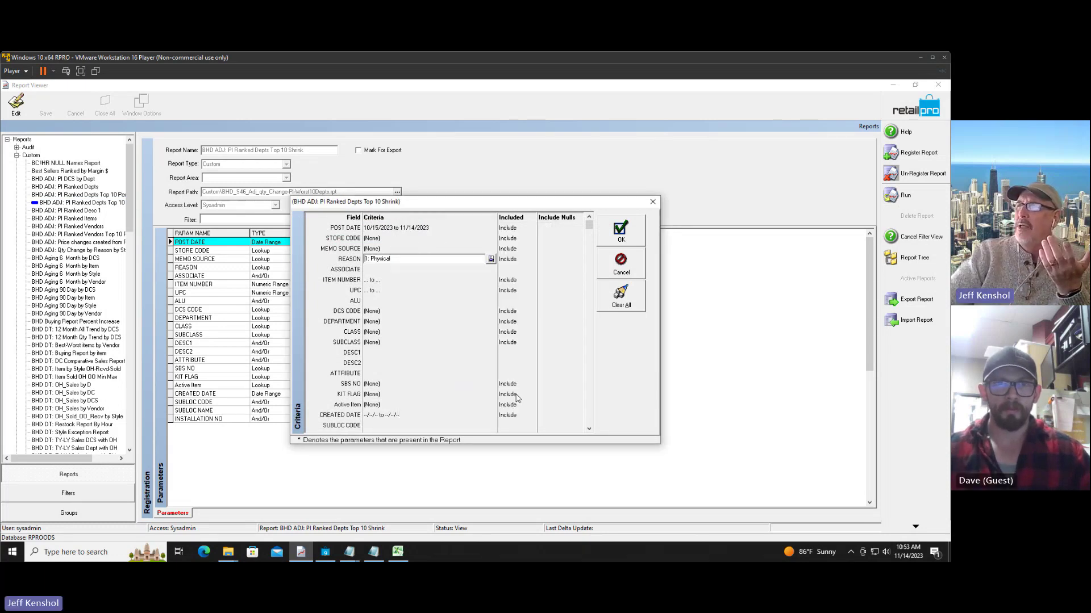
pyautogui.click(620, 243)
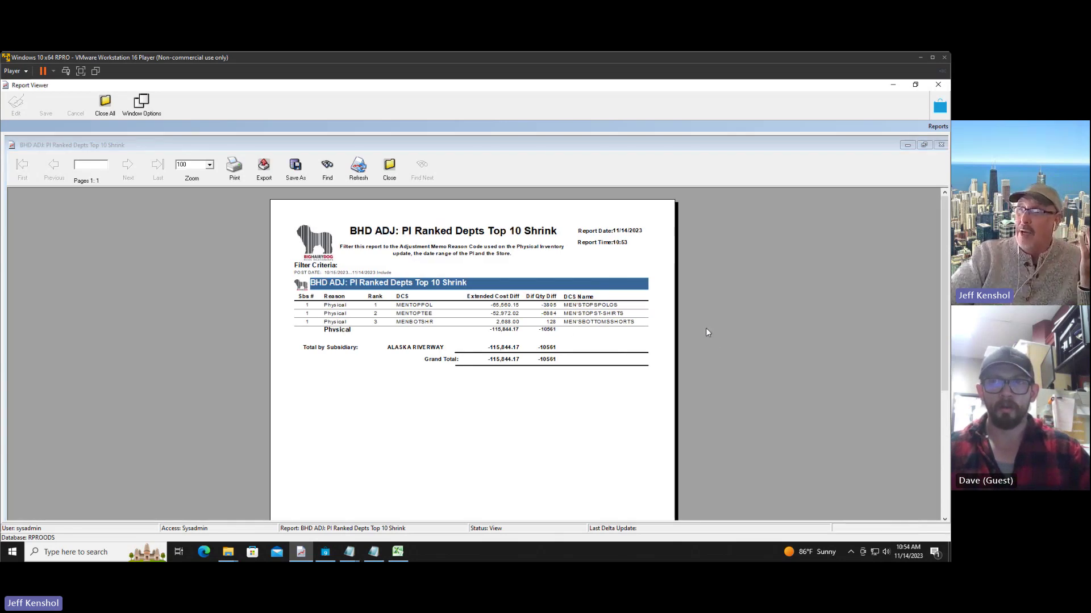
# Step: Enlarge the Top 10 Shrink report to 150 percent, examine the cost and quantity differences by department, and close the report
pyautogui.click(209, 165)
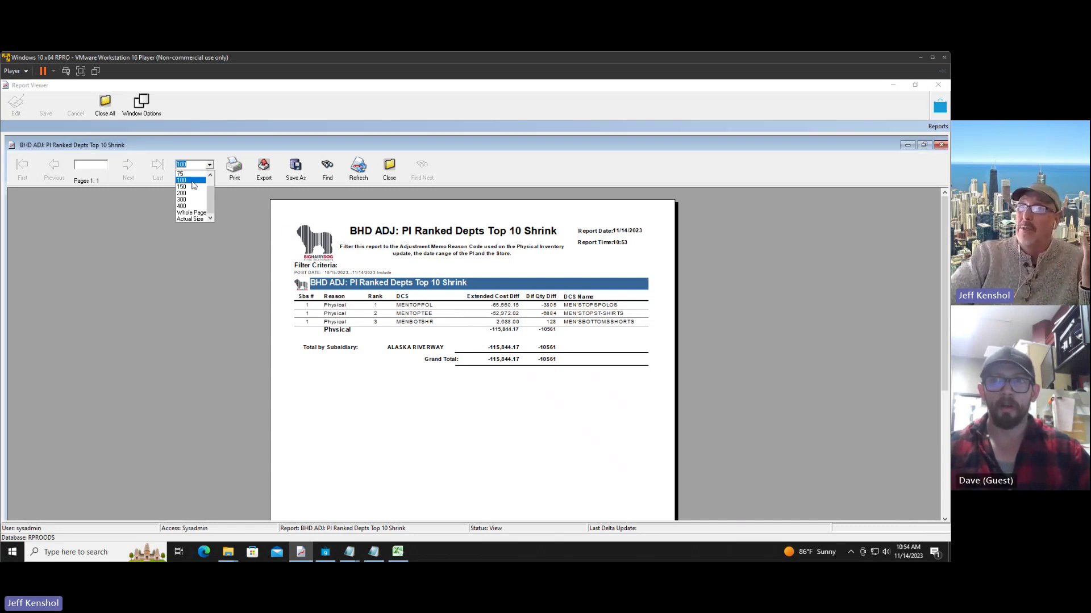
pyautogui.click(192, 186)
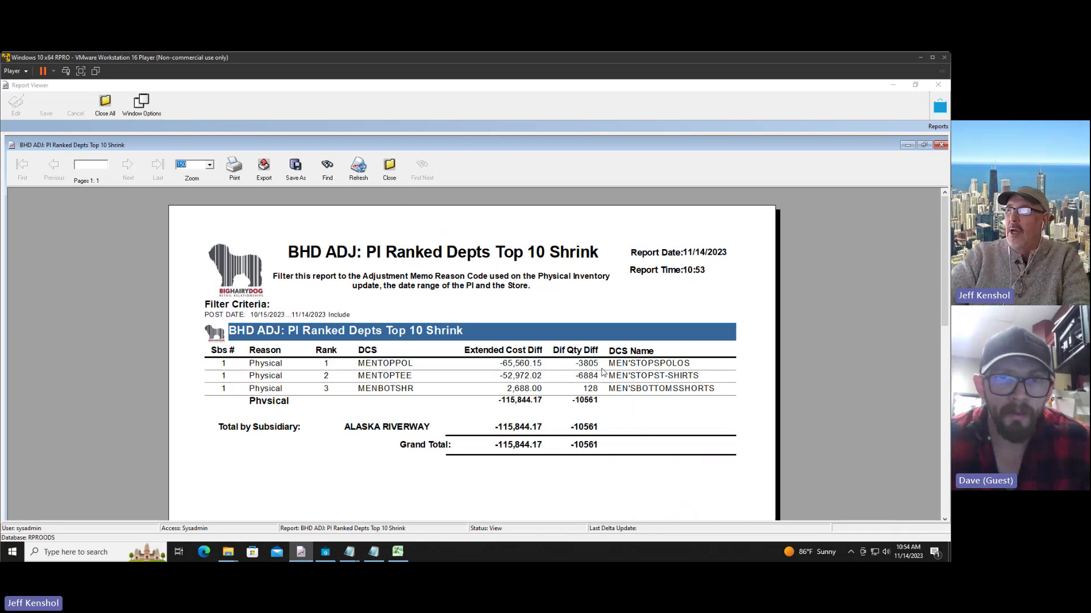
pyautogui.click(389, 166)
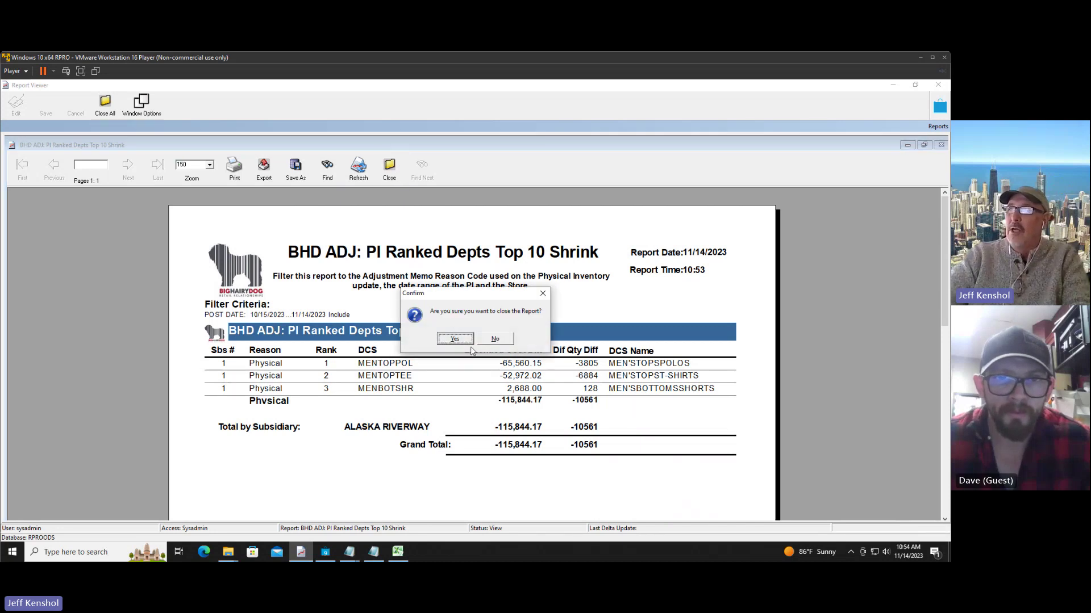
pyautogui.click(454, 339)
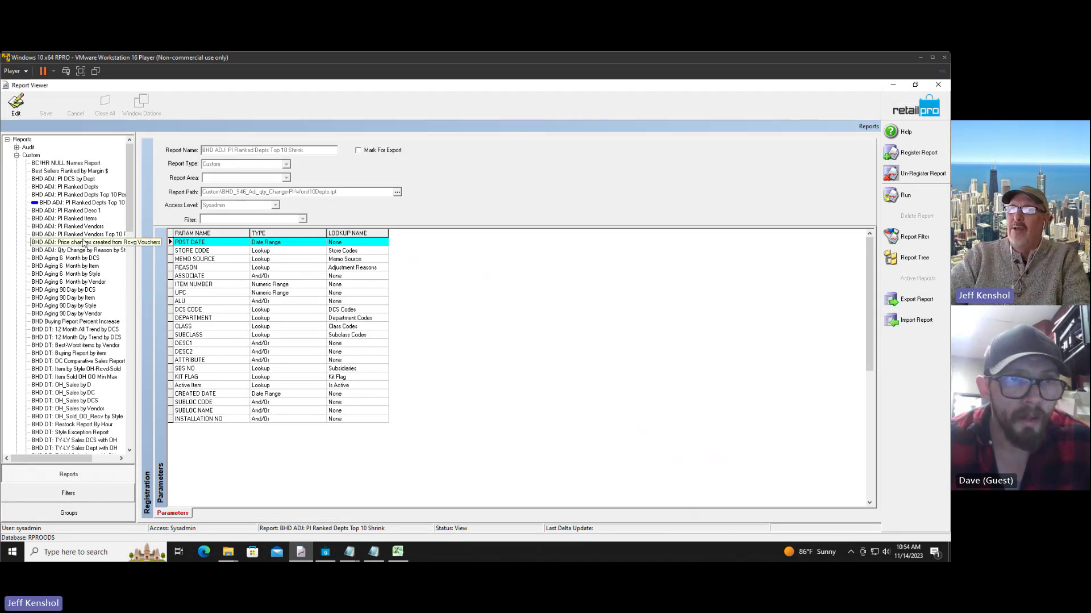
# Step: Look through the custom BHD ADJ: PI reports ranked by vendor, item, description and department, including the Top 10 Per Store versions
pyautogui.click(86, 228)
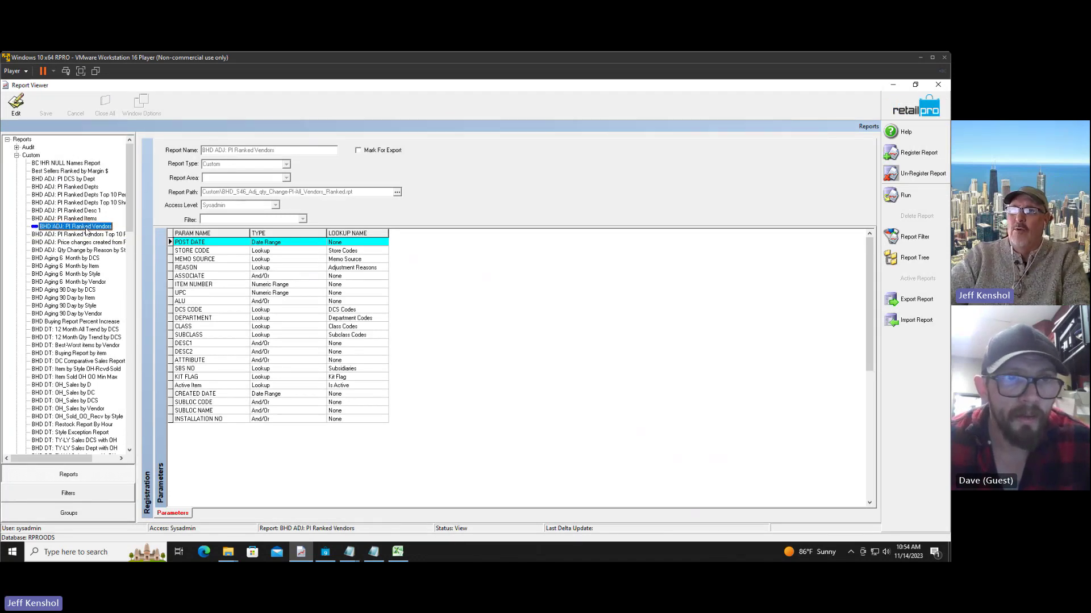
pyautogui.click(88, 236)
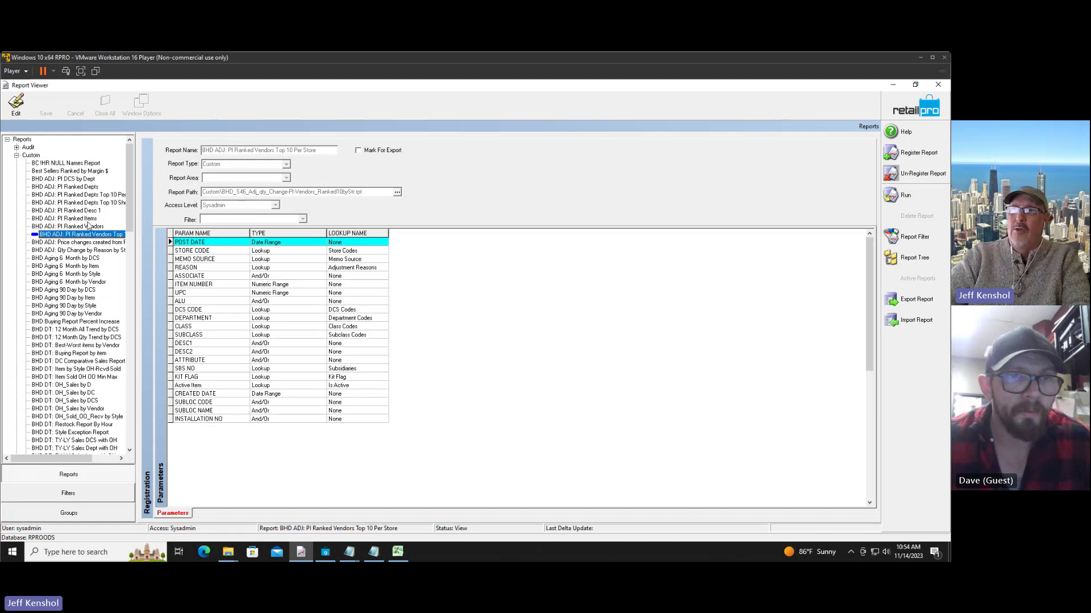
pyautogui.click(90, 219)
pyautogui.click(89, 212)
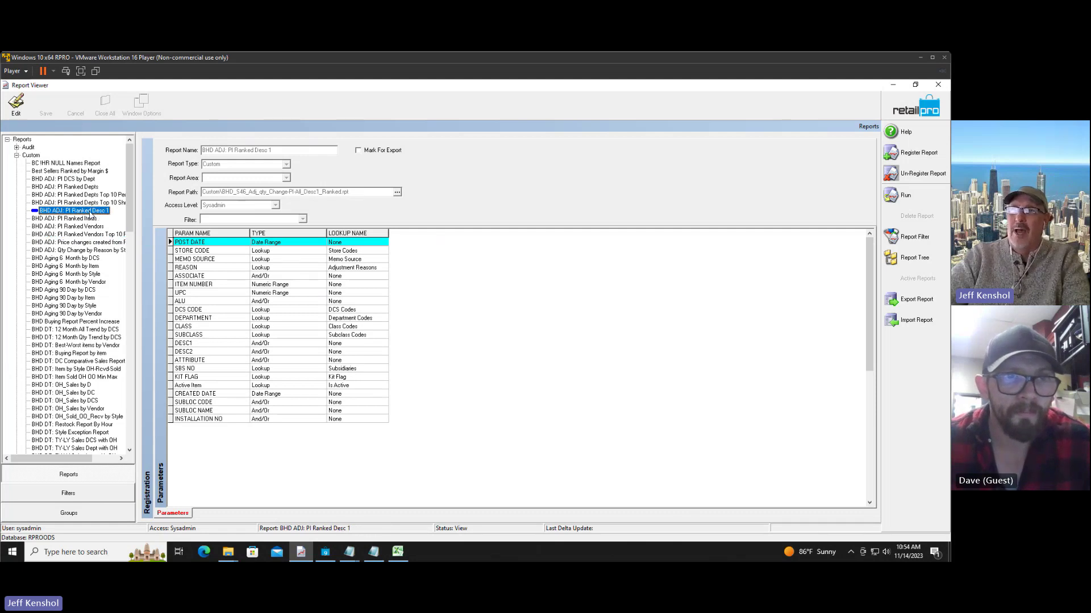
pyautogui.click(93, 178)
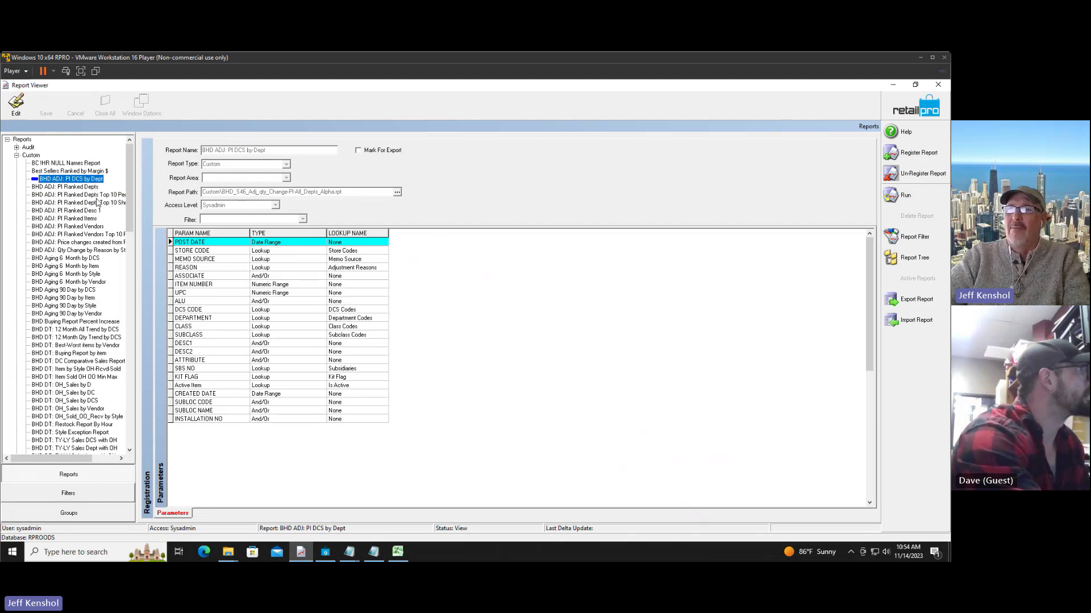
pyautogui.click(97, 195)
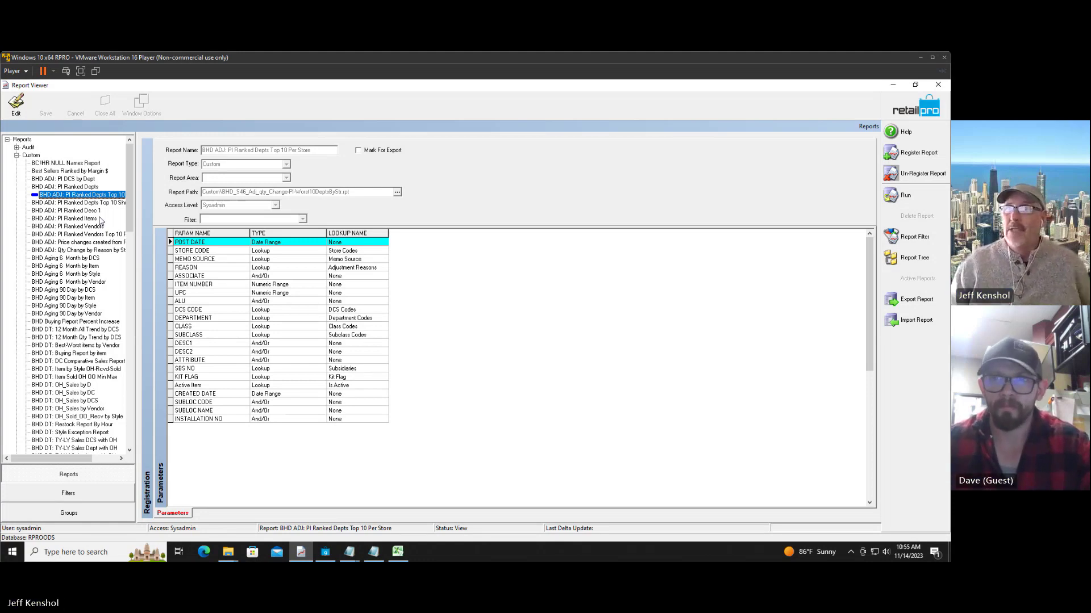
pyautogui.click(77, 211)
pyautogui.click(80, 187)
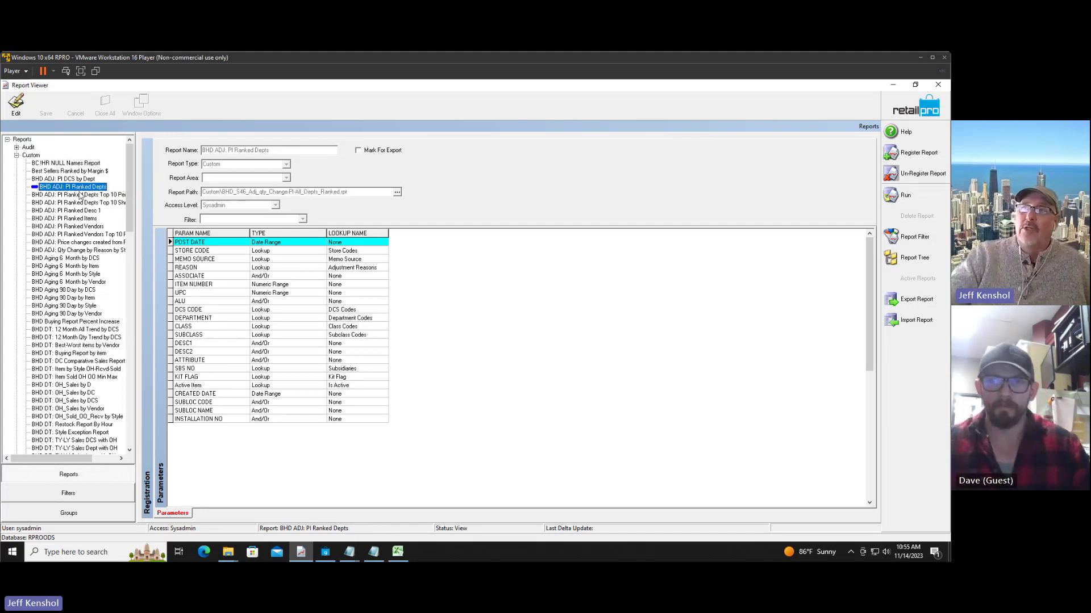
pyautogui.click(75, 233)
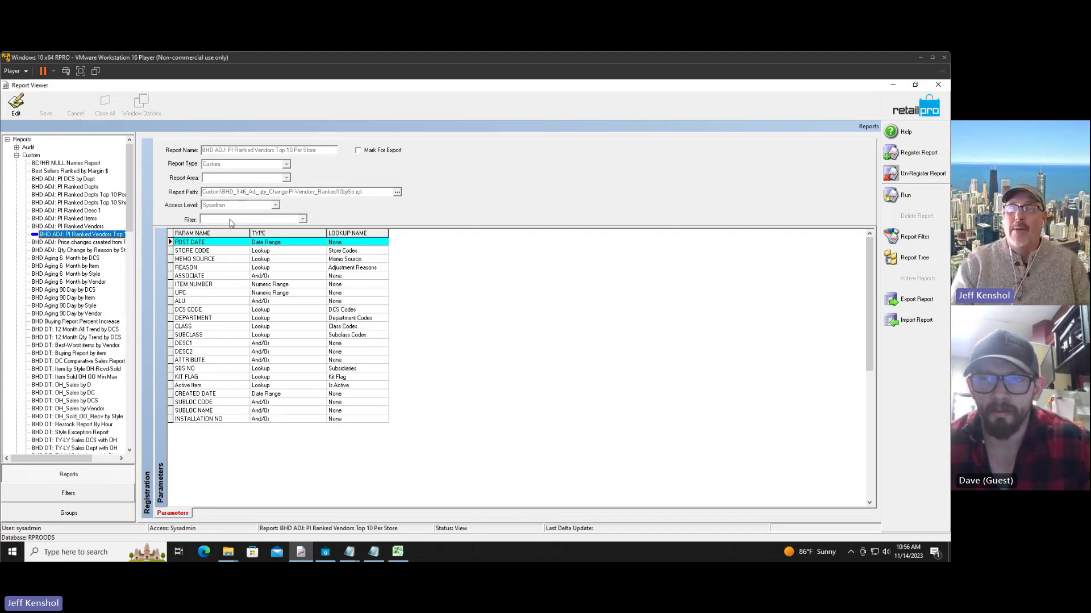
# Step: Switch to Retail Pro, start a new quantity adjustment memo with the reason Physical, and discard it
pyautogui.click(328, 558)
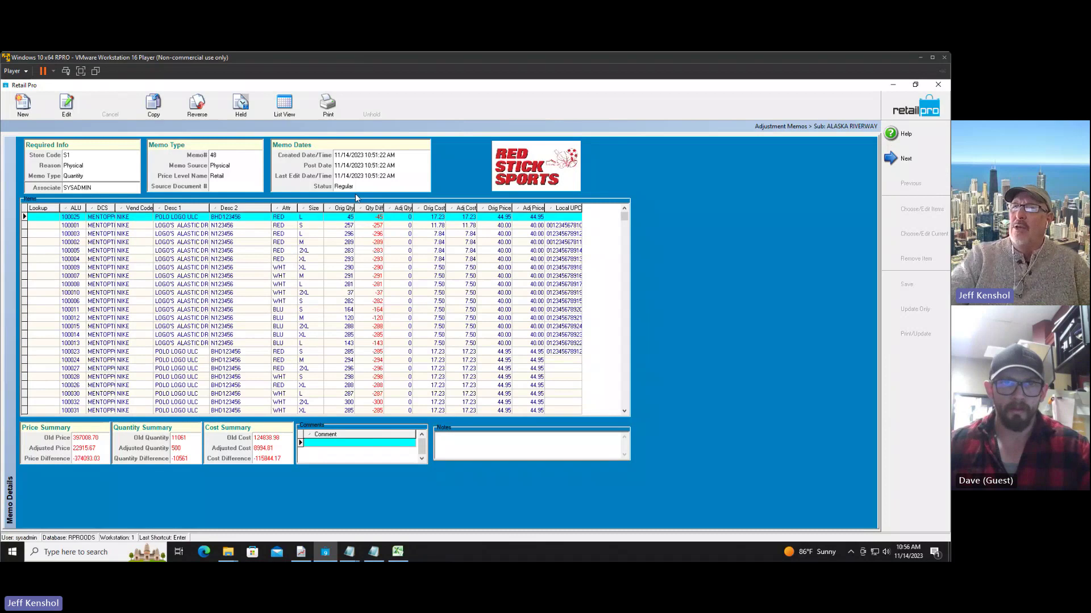
pyautogui.click(23, 108)
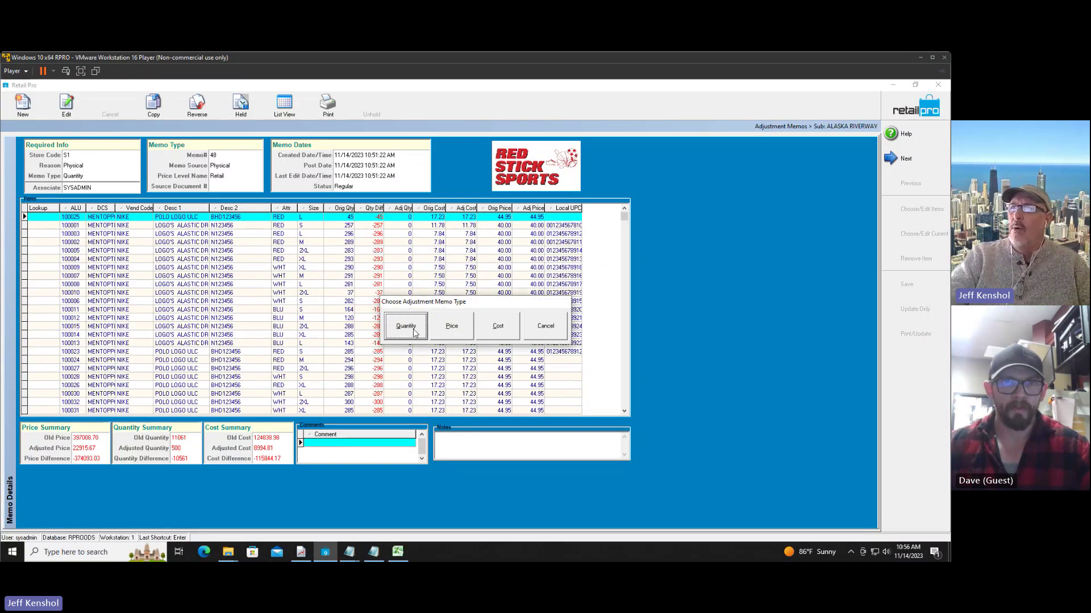
pyautogui.click(406, 326)
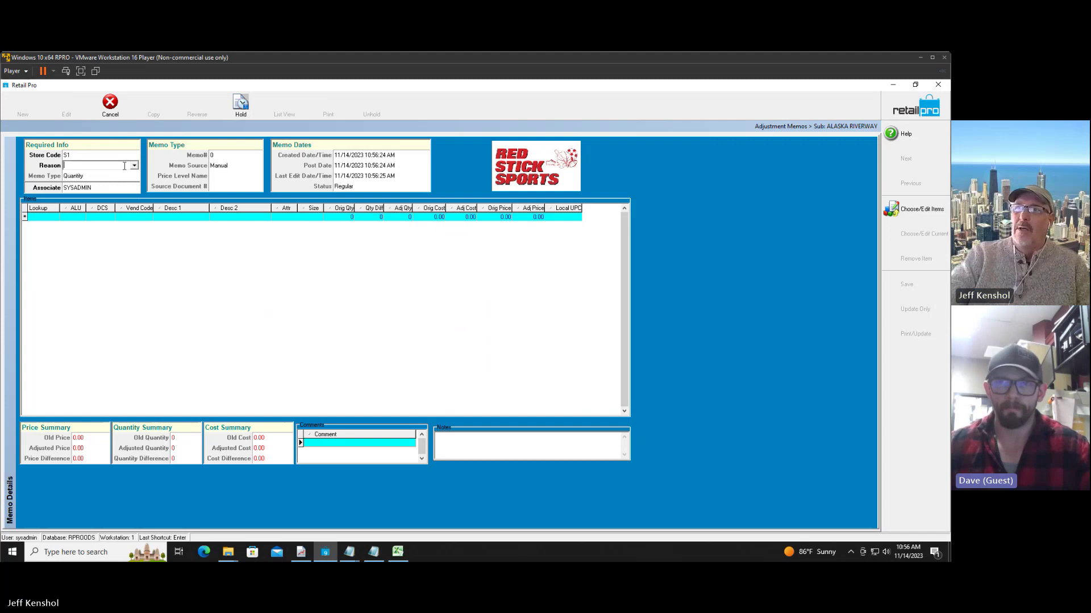
pyautogui.click(135, 166)
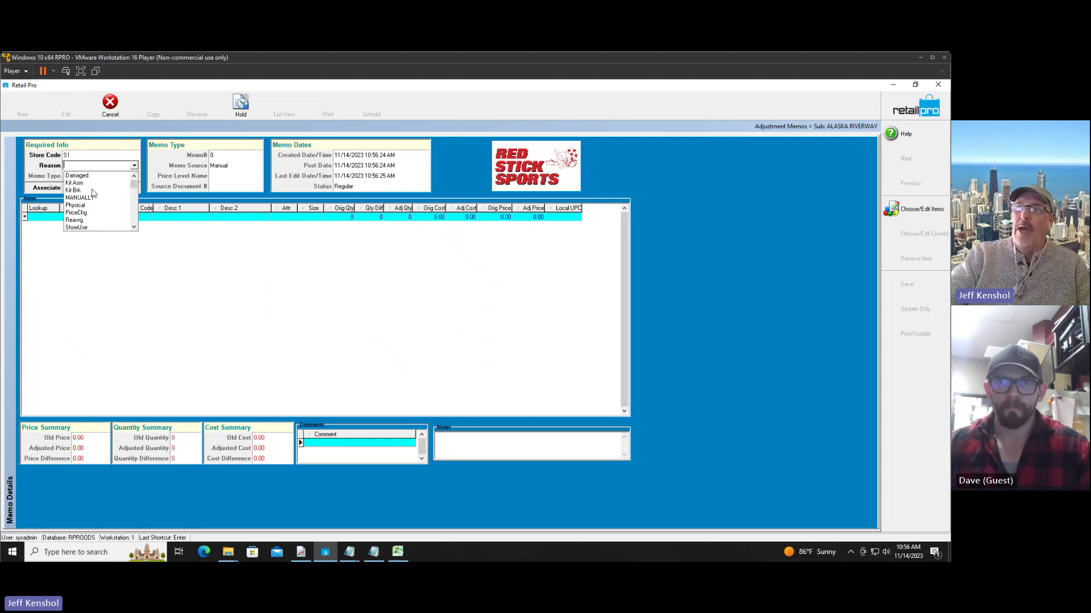
pyautogui.click(89, 206)
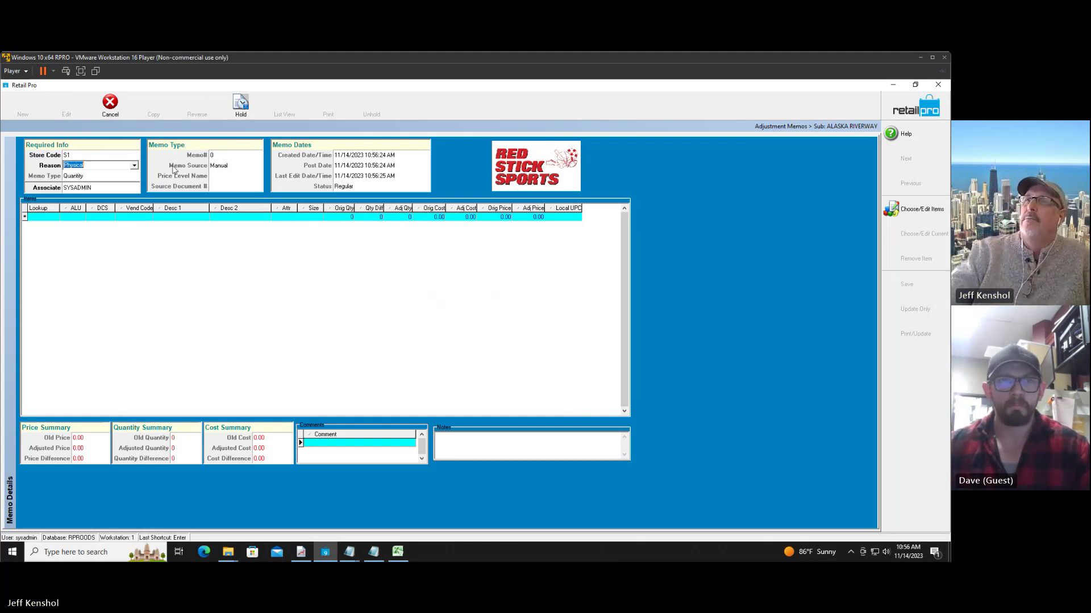
pyautogui.click(111, 103)
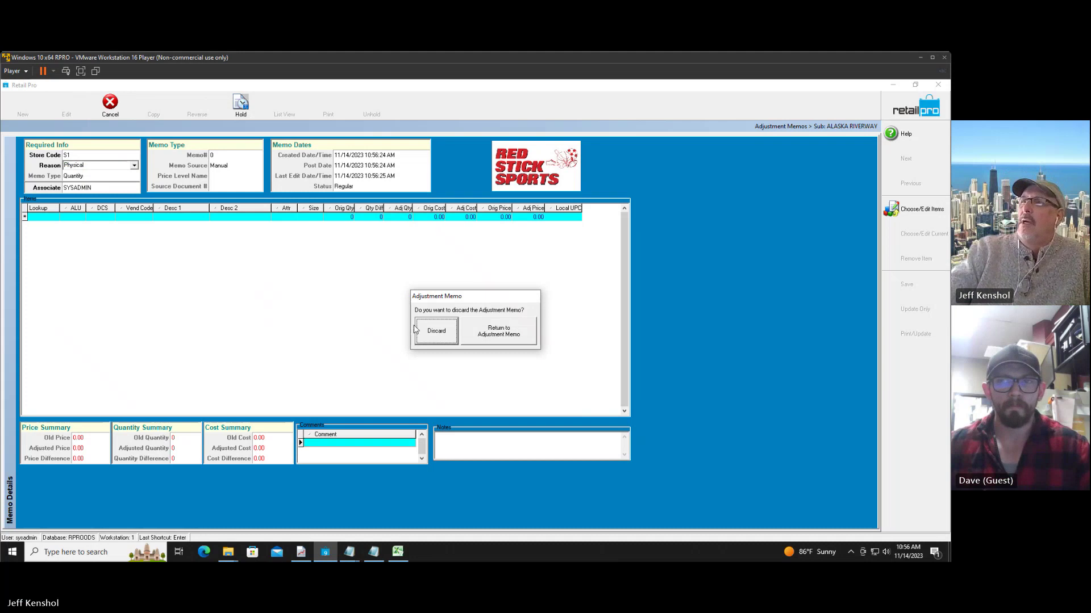
pyautogui.click(435, 331)
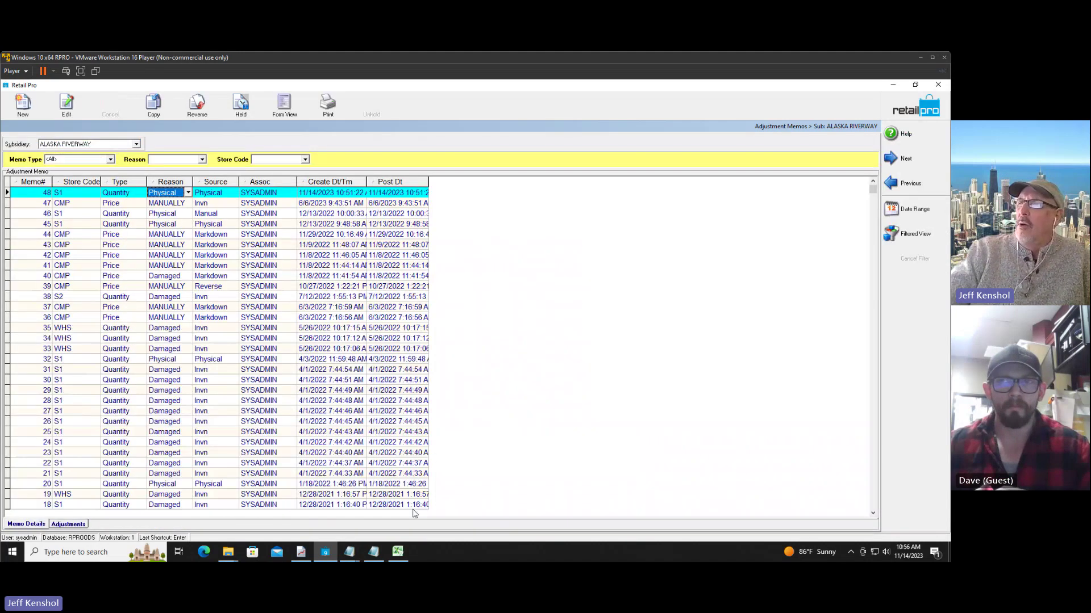
# Step: Switch to the PI steps notes in Notepad, review the update procedure, and minimize the notes
pyautogui.click(355, 553)
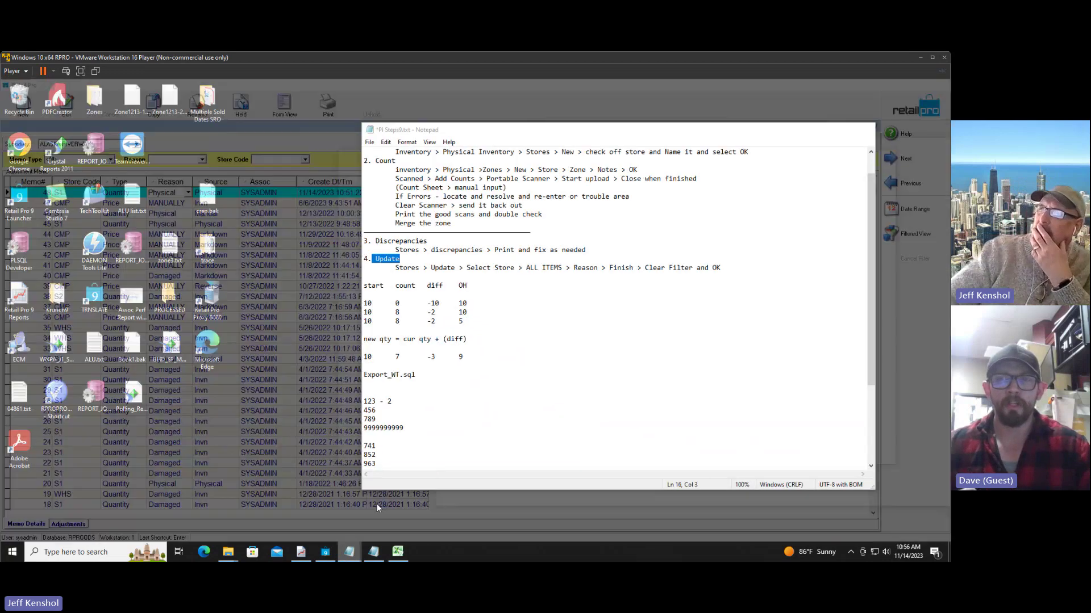
pyautogui.click(376, 503)
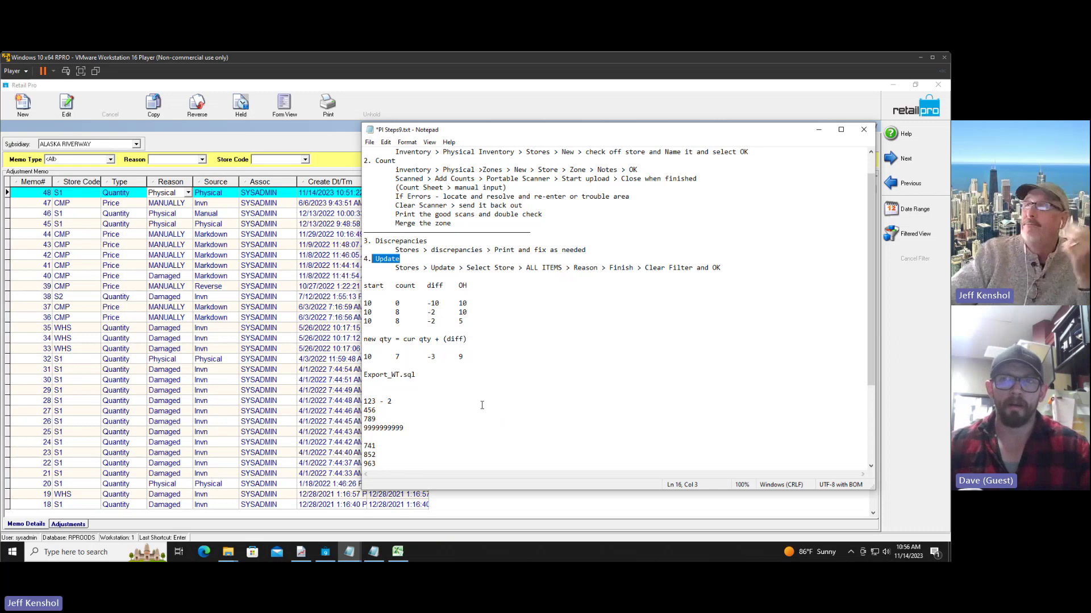
pyautogui.click(818, 129)
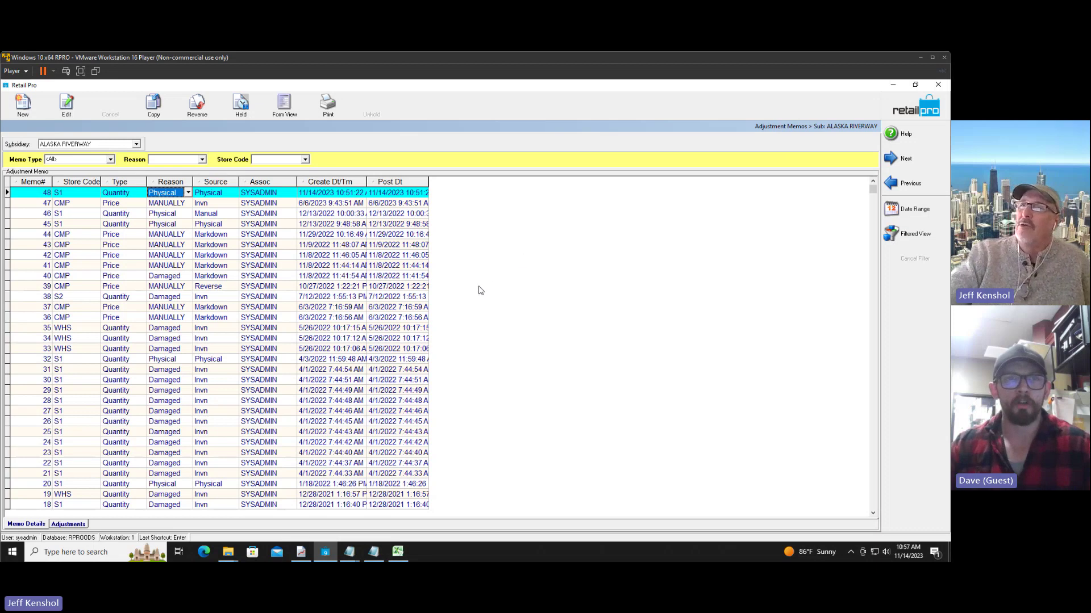
# Step: Switch to Report Viewer and collapse the Custom group to show its reports as links
pyautogui.click(300, 552)
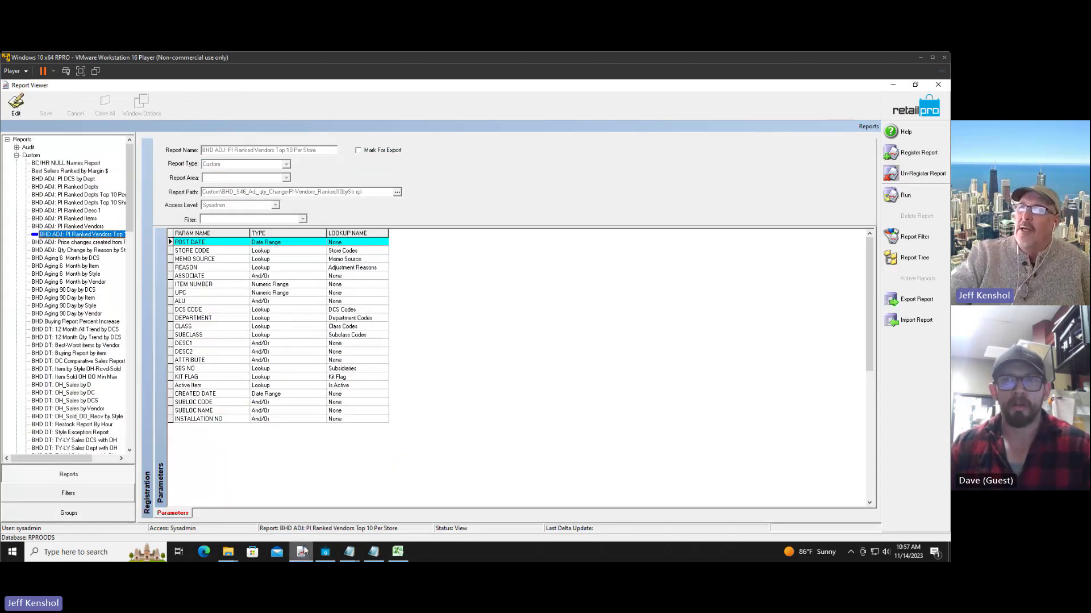
pyautogui.click(17, 156)
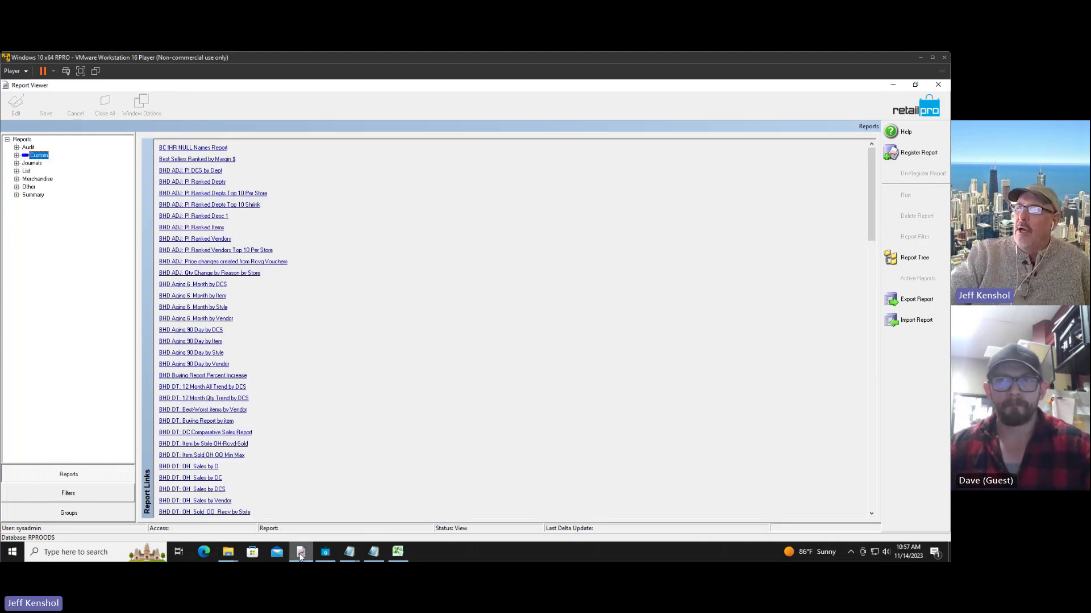
pyautogui.moveTo(300, 555)
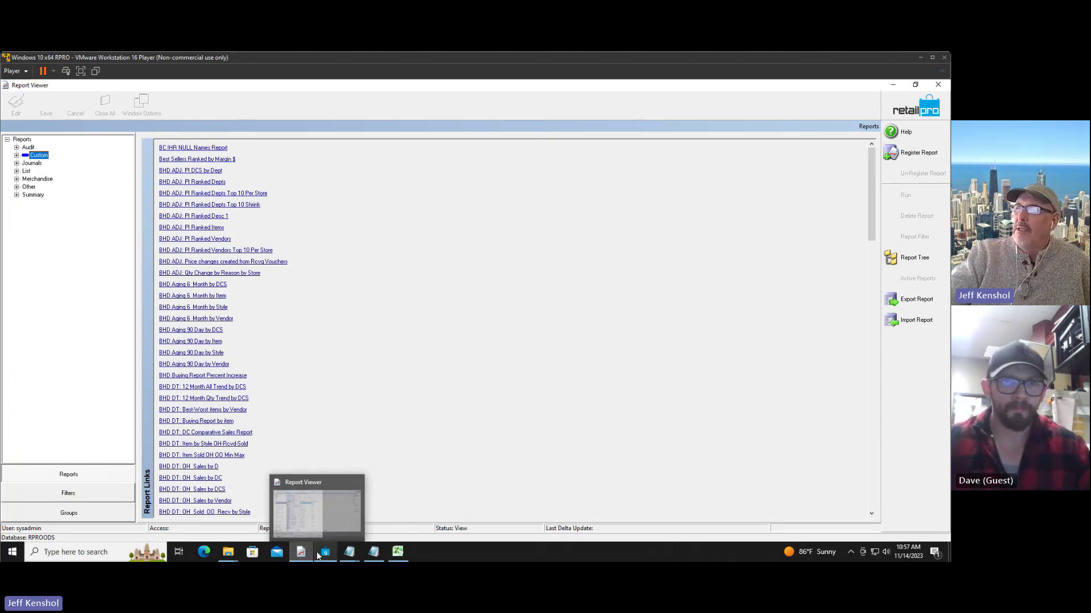
# Step: Switch to Retail Pro, examine an item's DCS code in the newest S1 physical memo in form view, and return to the home screen
pyautogui.click(324, 554)
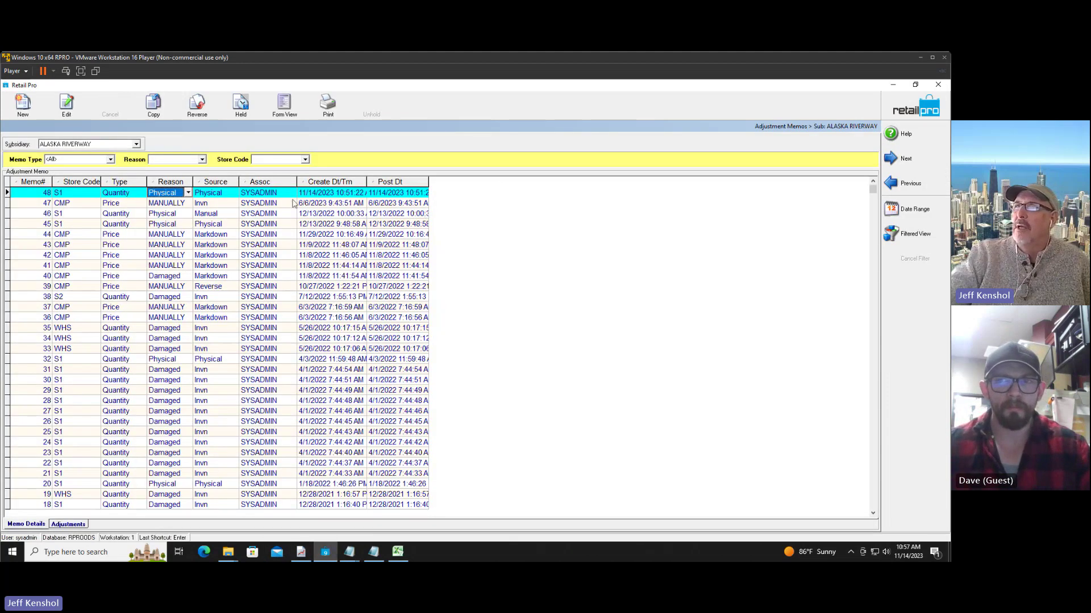
pyautogui.click(284, 114)
pyautogui.click(109, 245)
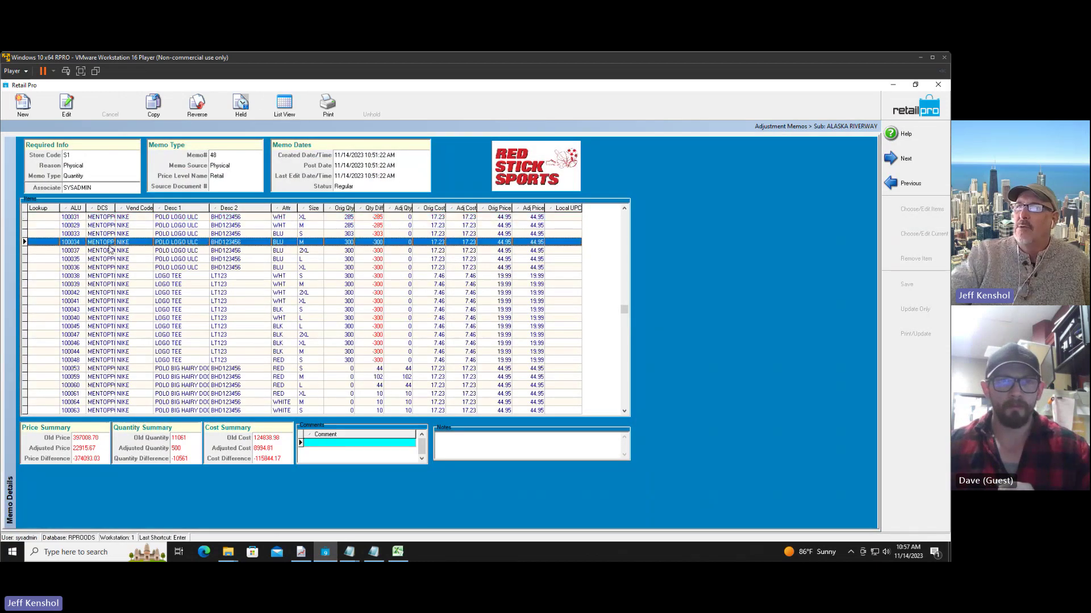
pyautogui.click(107, 243)
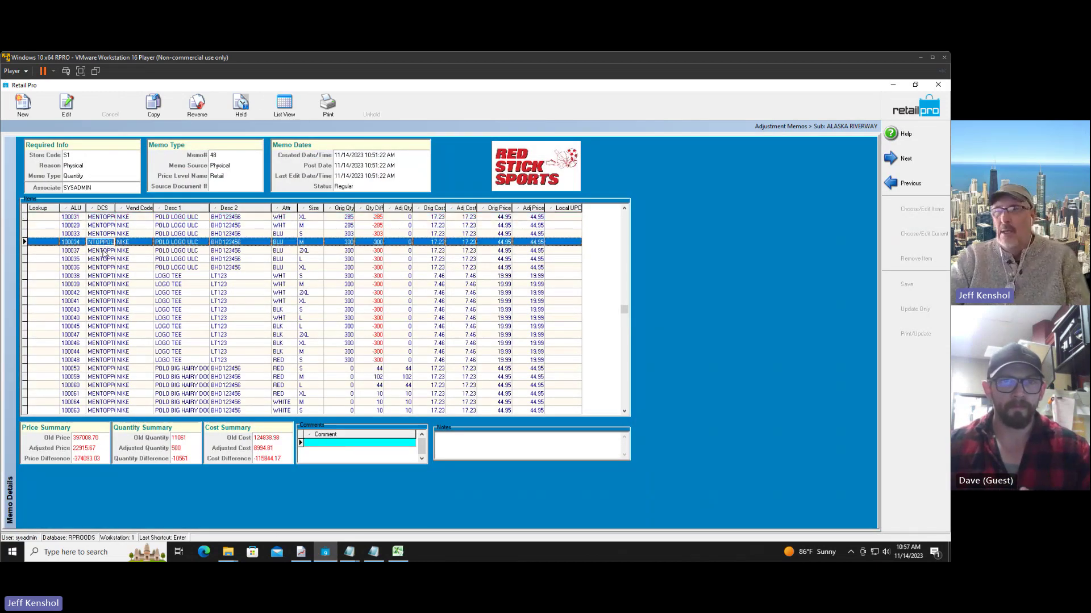
pyautogui.click(903, 114)
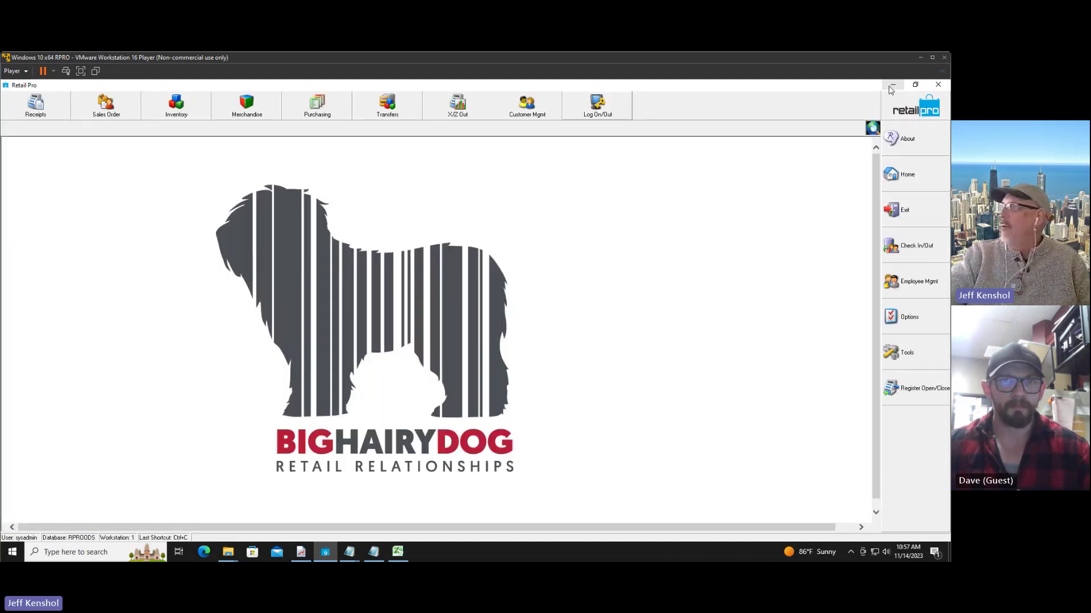
# Step: Switch to Report Viewer and open the run criteria for the INVENTORY: On Hand Summary report in the Summary group
pyautogui.click(892, 85)
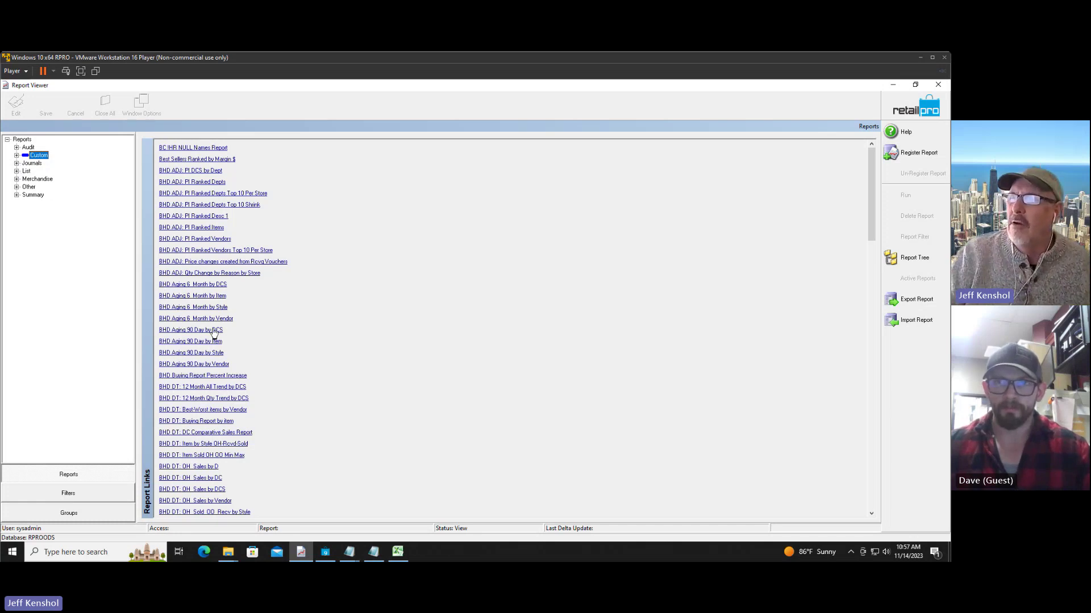
pyautogui.moveTo(869, 206); pyautogui.dragTo(869, 392)
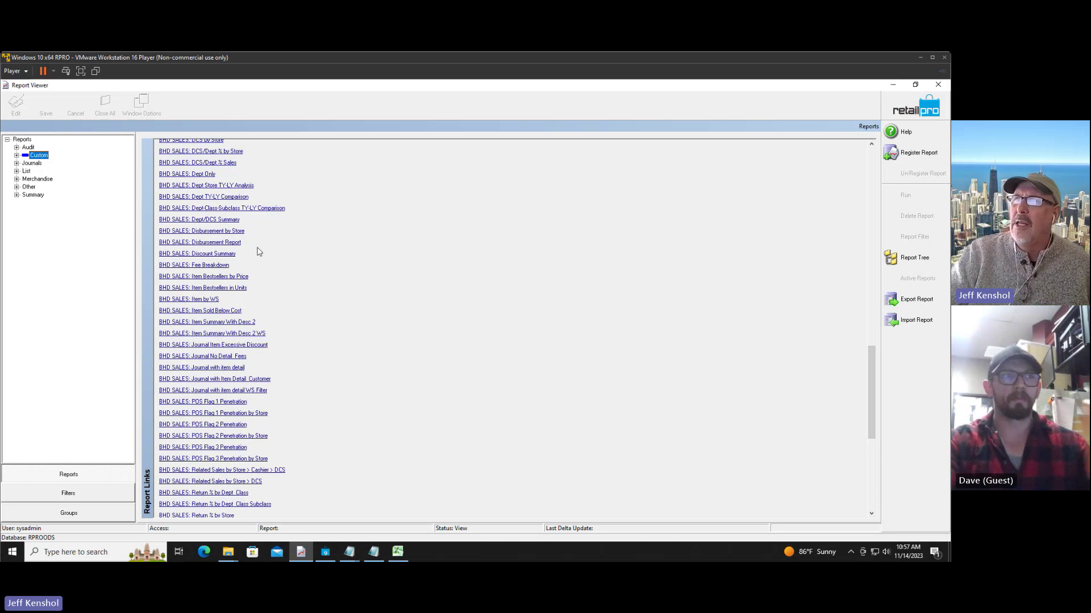
pyautogui.click(23, 196)
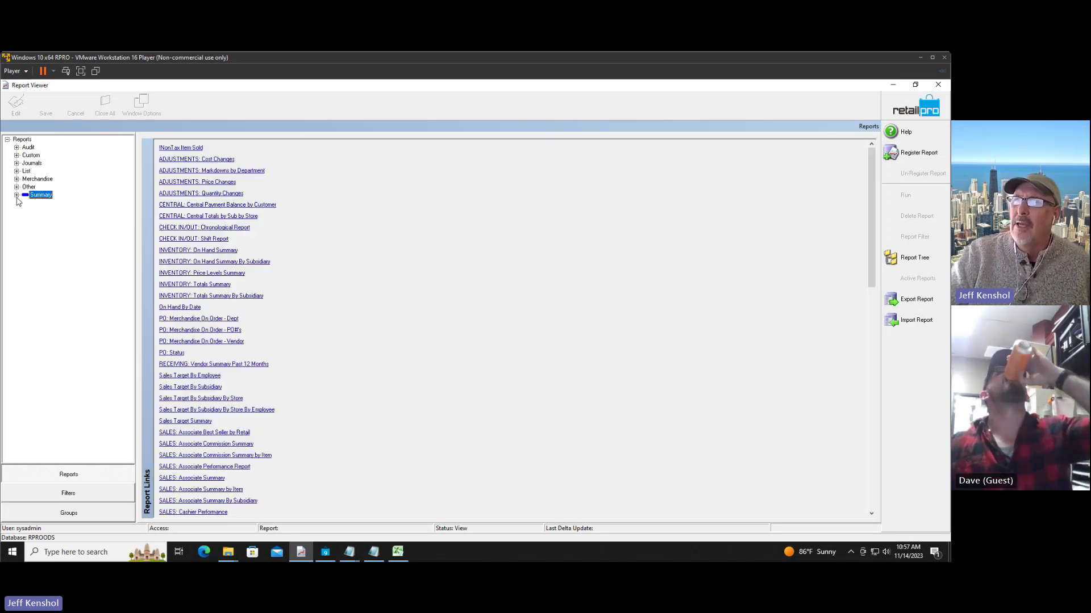
pyautogui.click(17, 195)
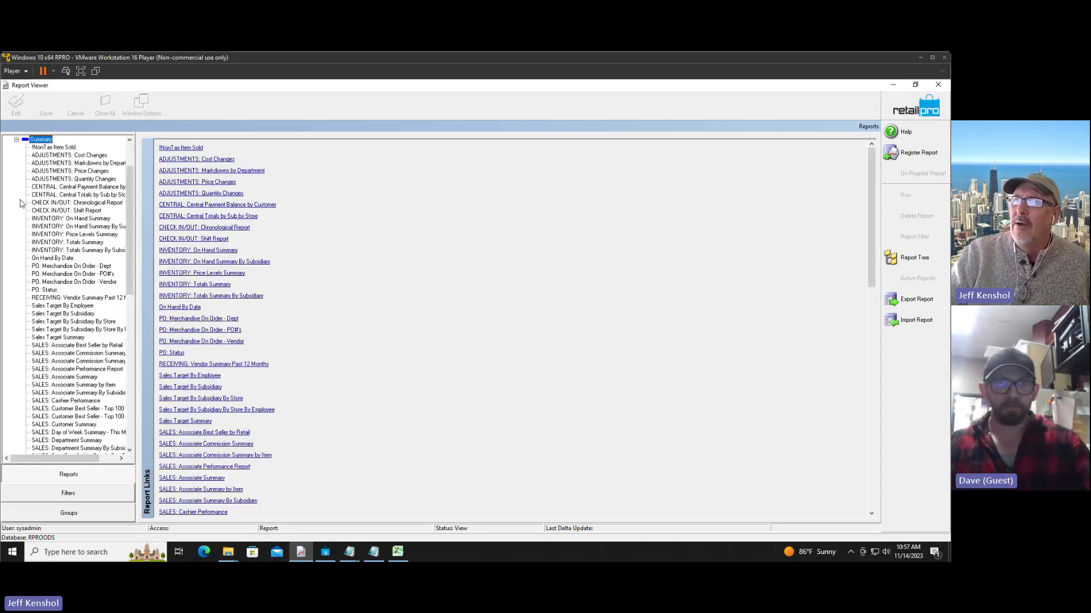
pyautogui.click(61, 219)
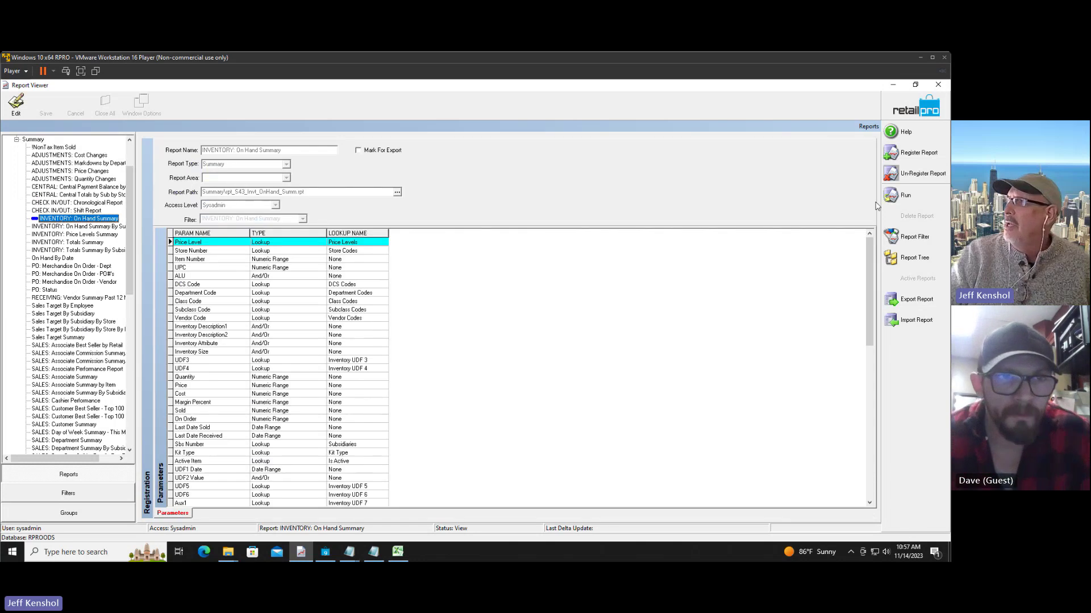
pyautogui.click(904, 195)
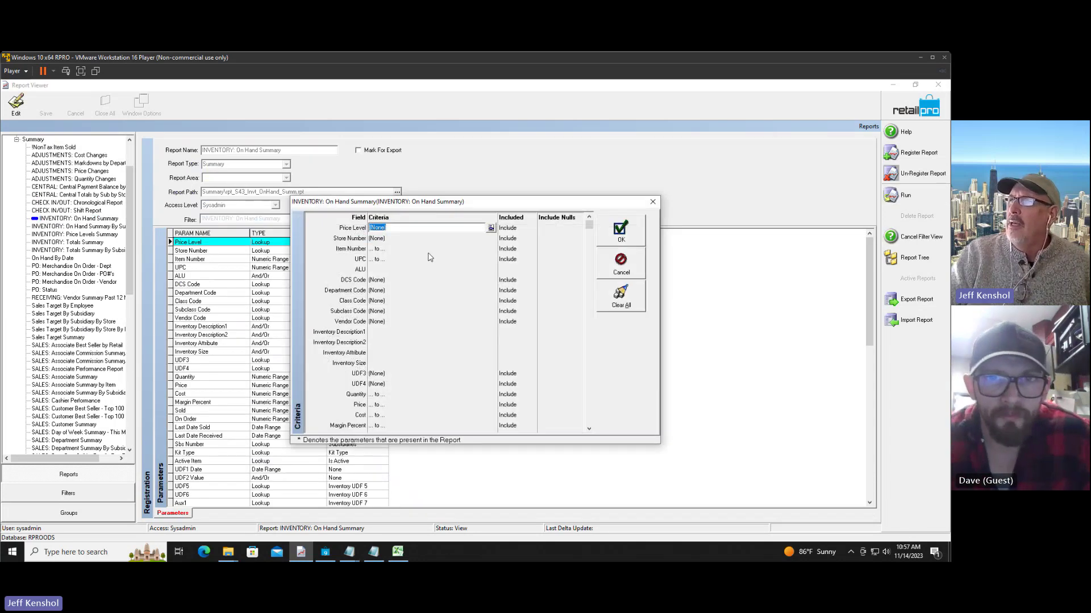
# Step: Set the report's DCS Code criterion to MENTOPPOL for the ALASKA RIVERWAY subsidiary
pyautogui.click(390, 281)
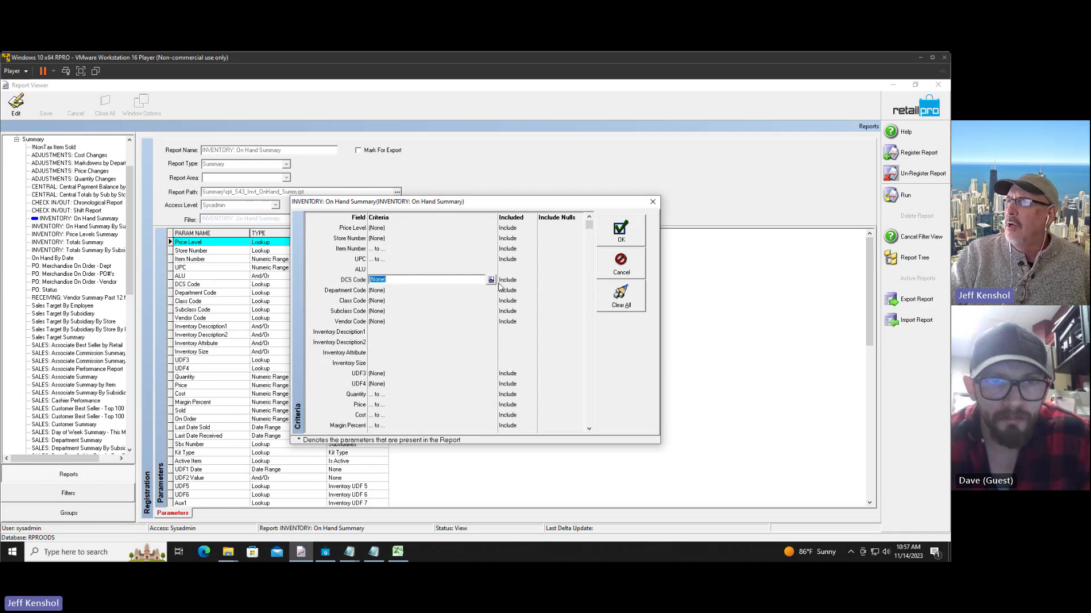
pyautogui.click(491, 280)
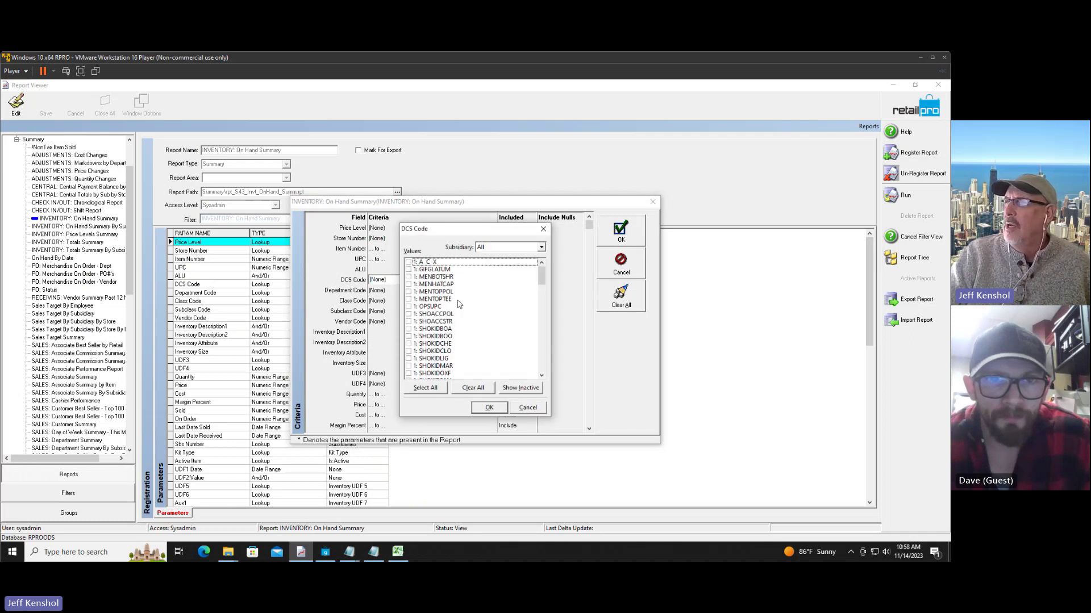
pyautogui.click(495, 248)
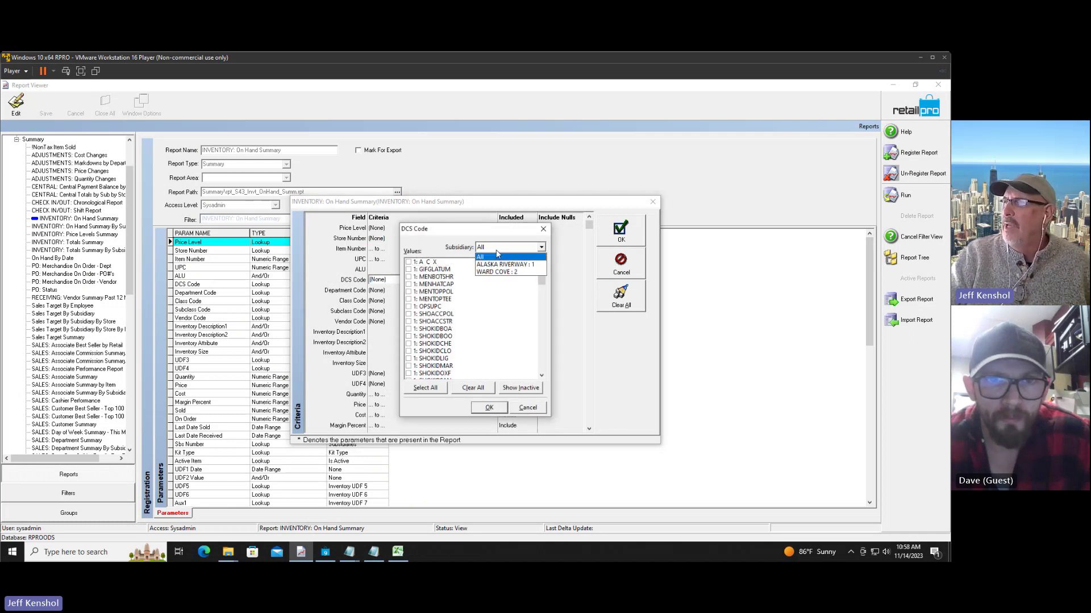
pyautogui.click(498, 266)
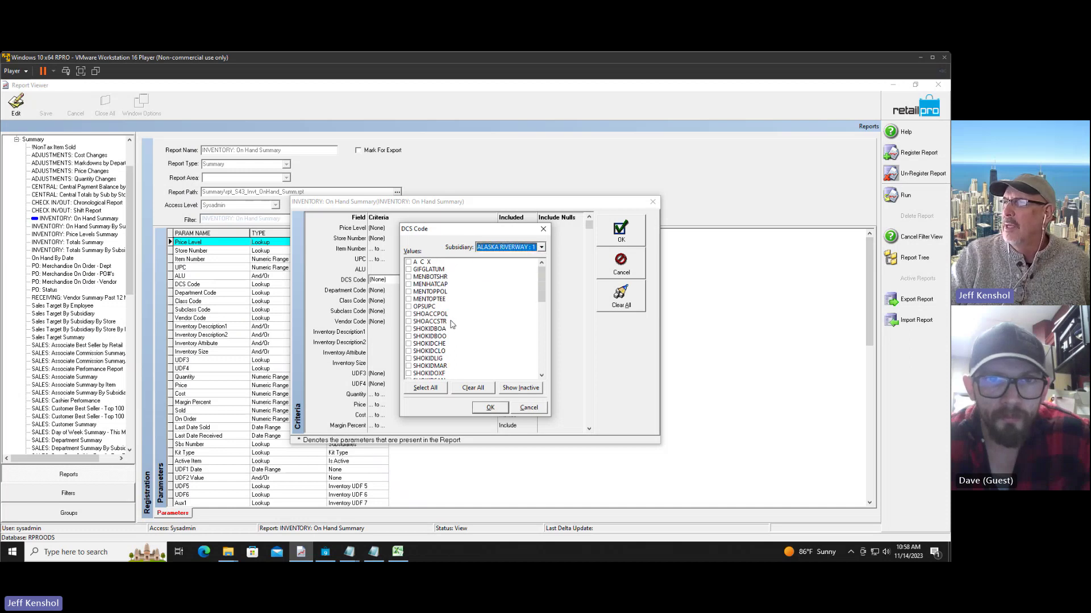
pyautogui.click(424, 291)
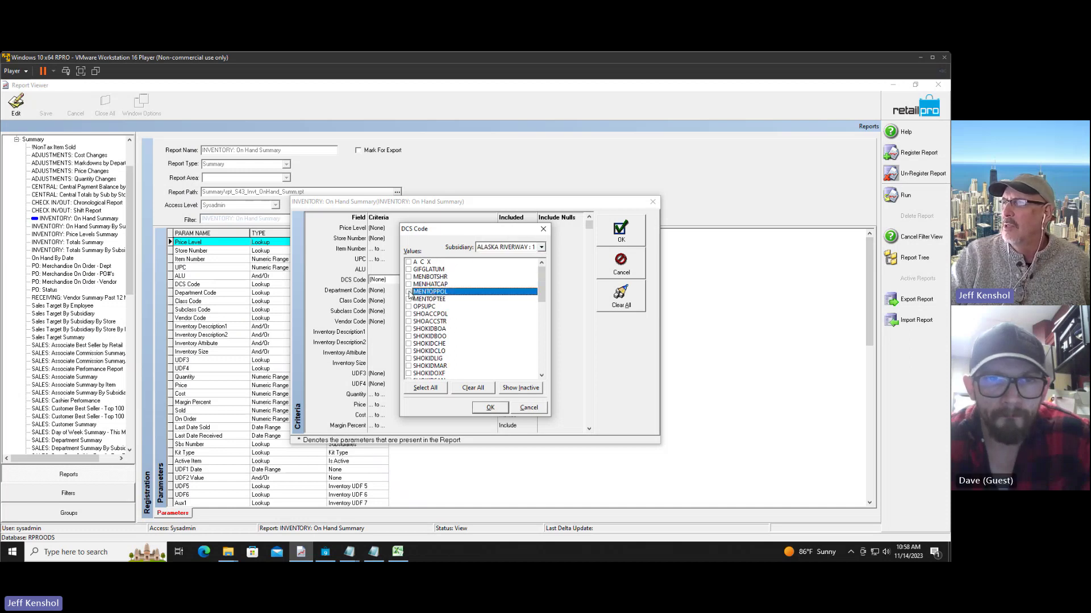
pyautogui.click(480, 409)
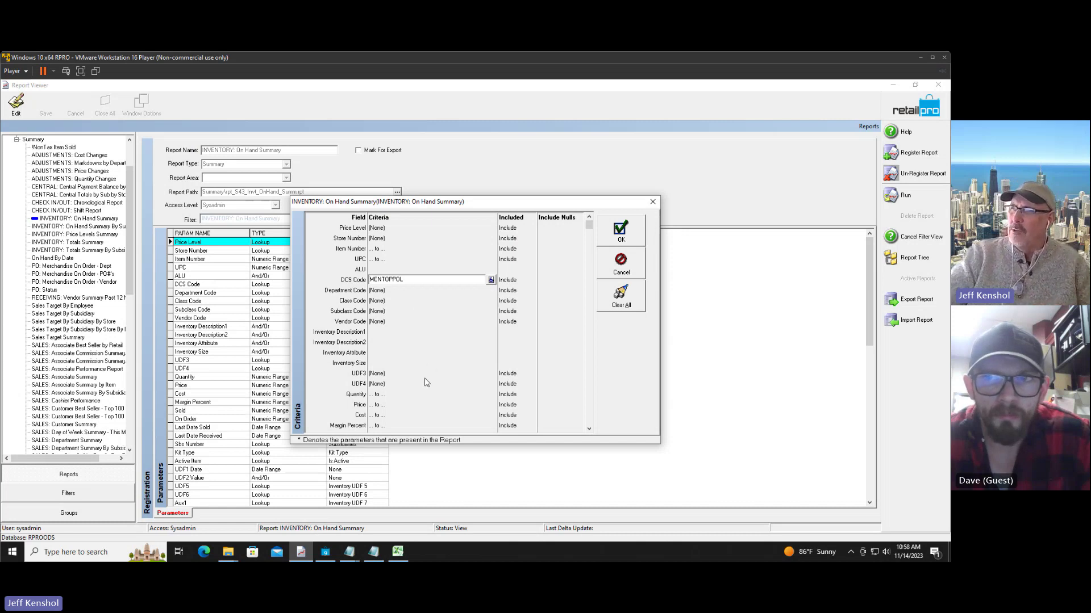
# Step: Set the Quantity criterion to exclude 0 to 0 and run the on-hand summary report
pyautogui.click(402, 396)
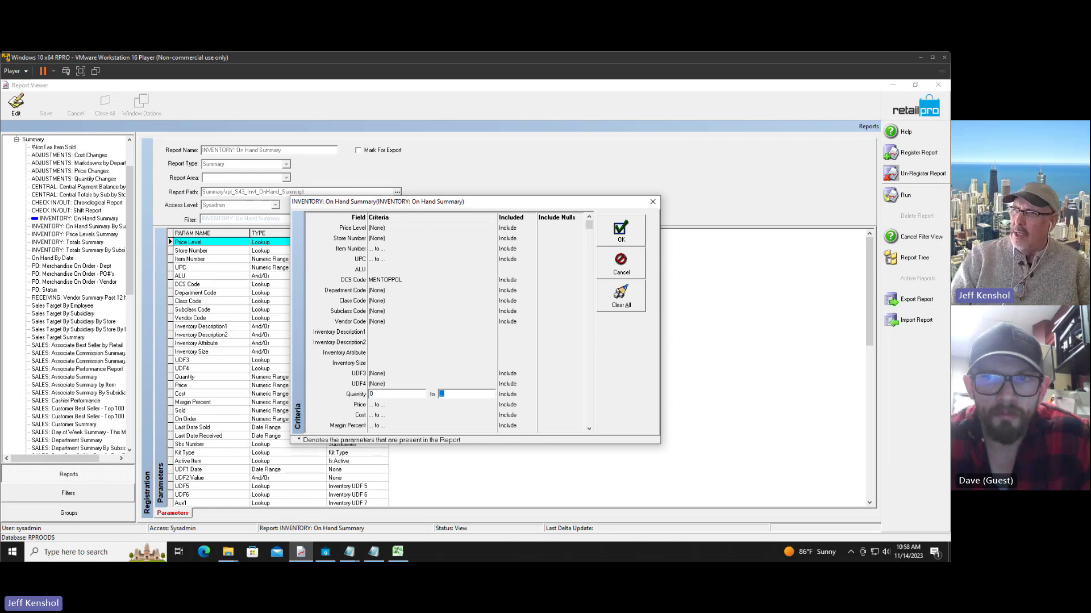
pyautogui.press('Tab')
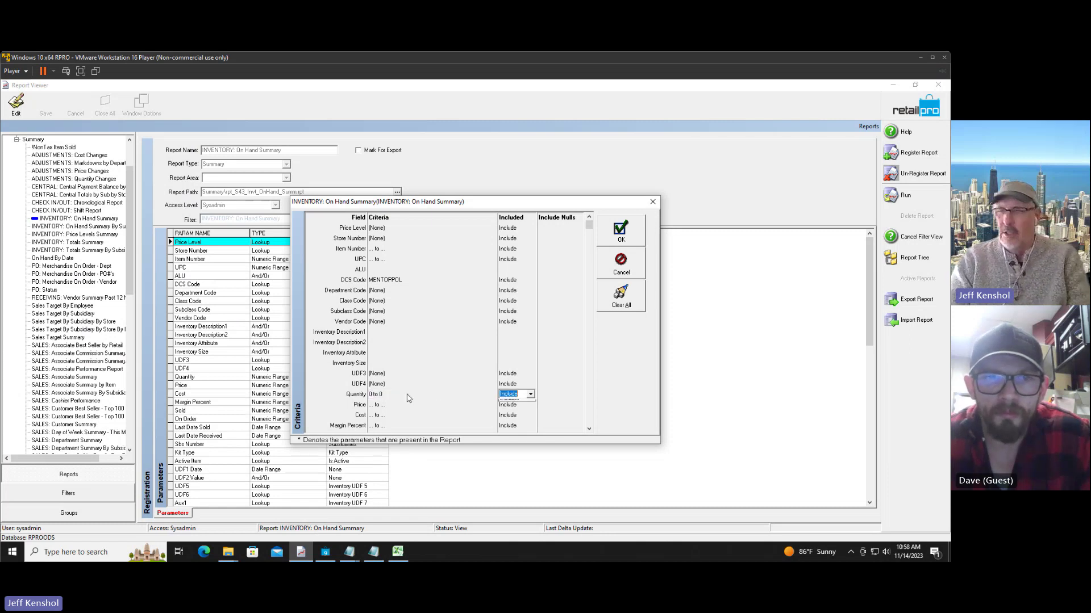
pyautogui.press('Down')
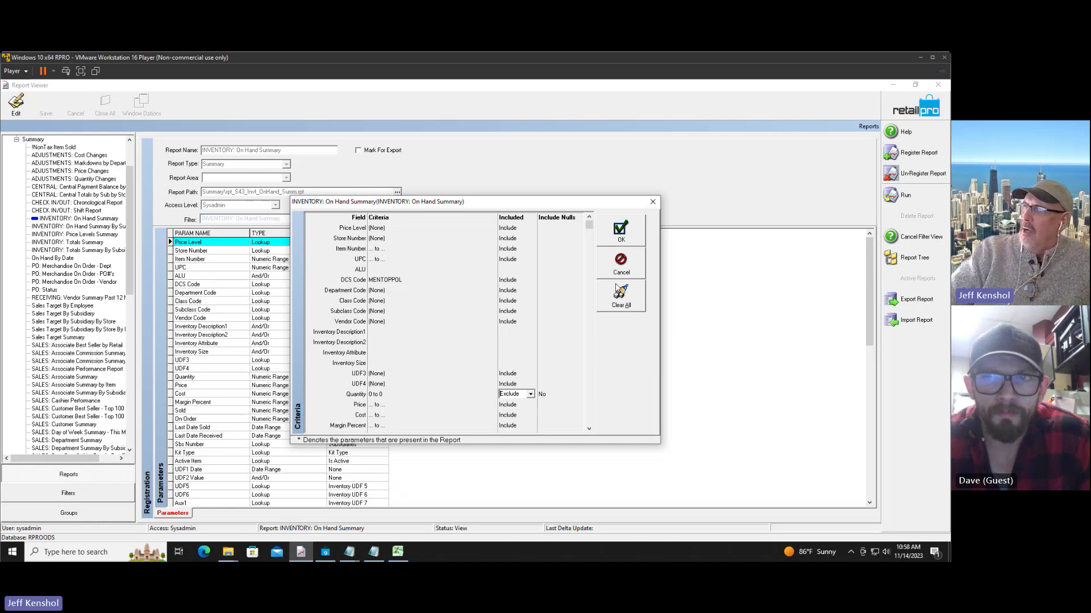
pyautogui.click(620, 233)
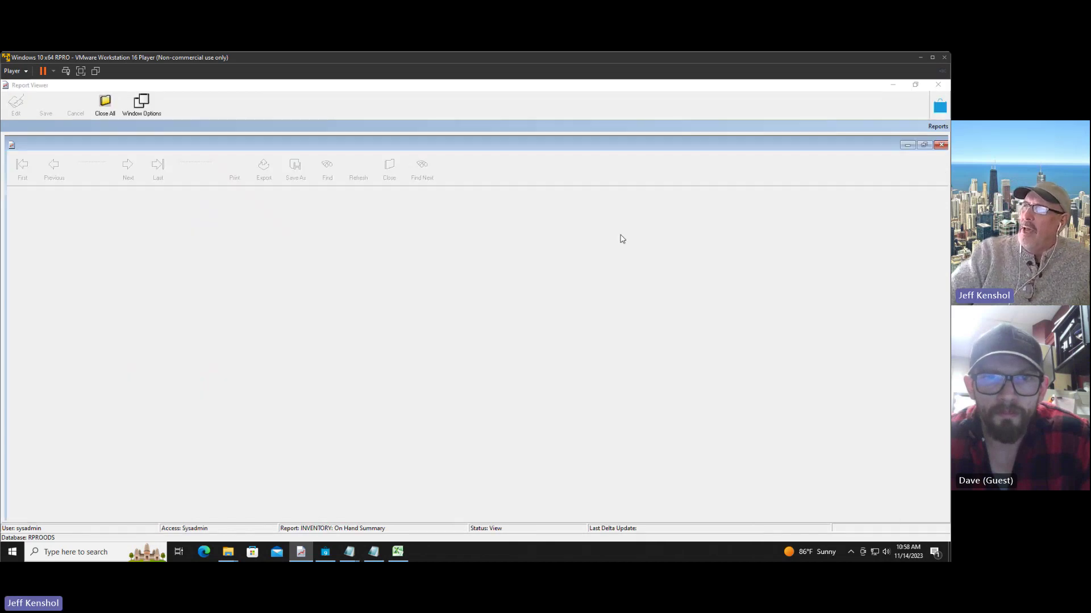
pyautogui.click(454, 339)
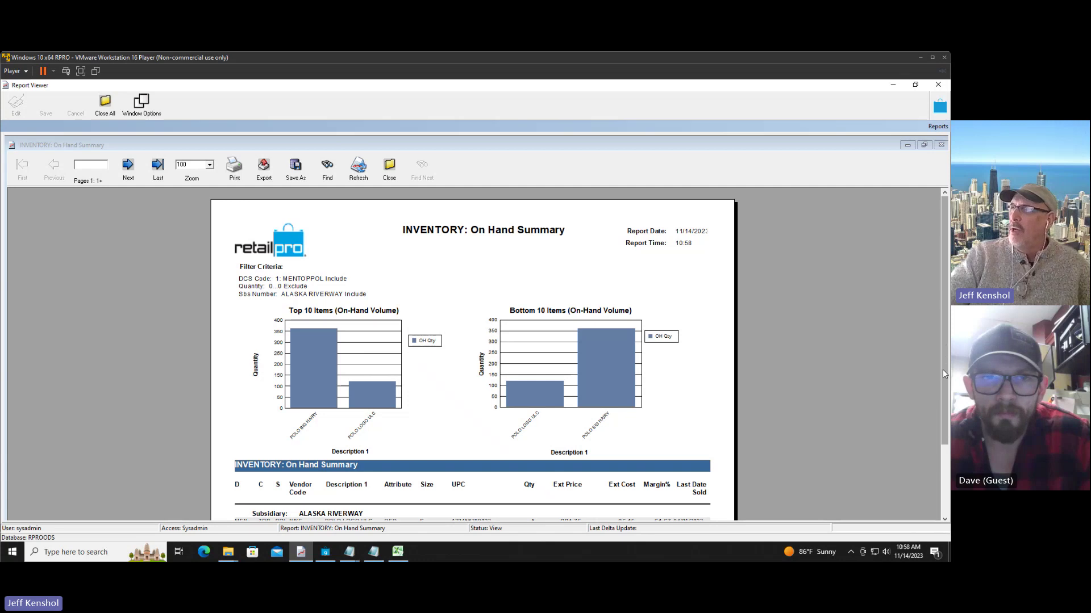
# Step: Review the on-hand summary report through its last page, including the item rows and grand total, and close it
pyautogui.moveTo(942, 373); pyautogui.dragTo(940, 501)
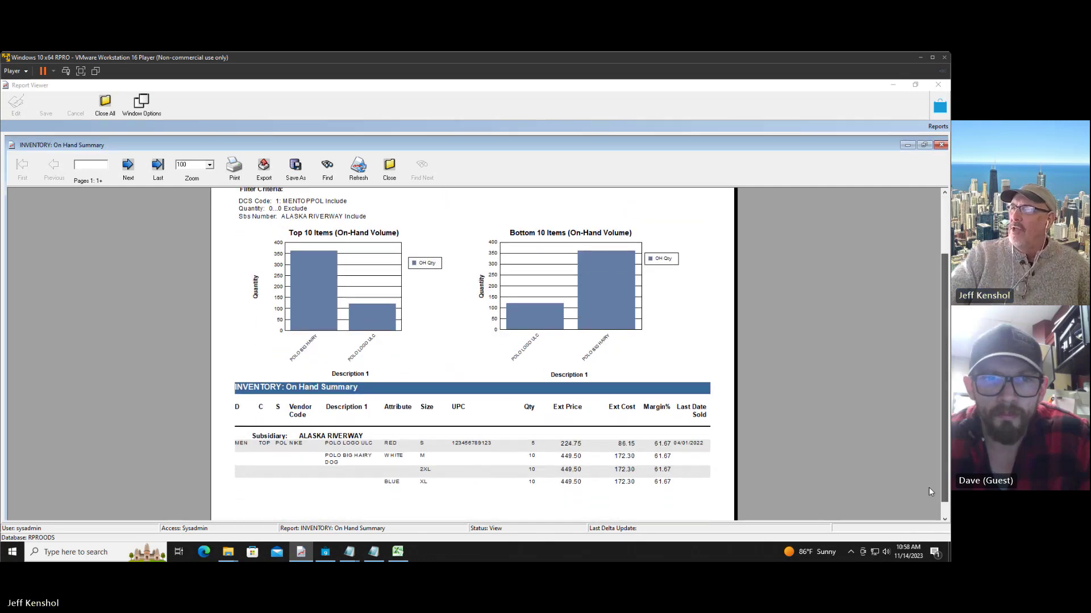
pyautogui.click(131, 170)
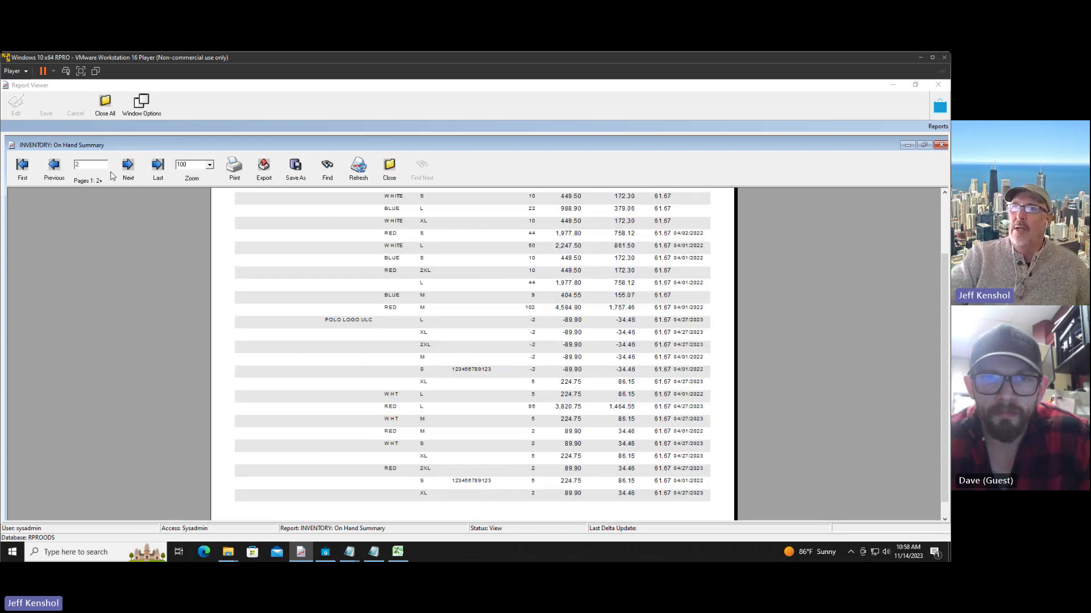
pyautogui.click(128, 170)
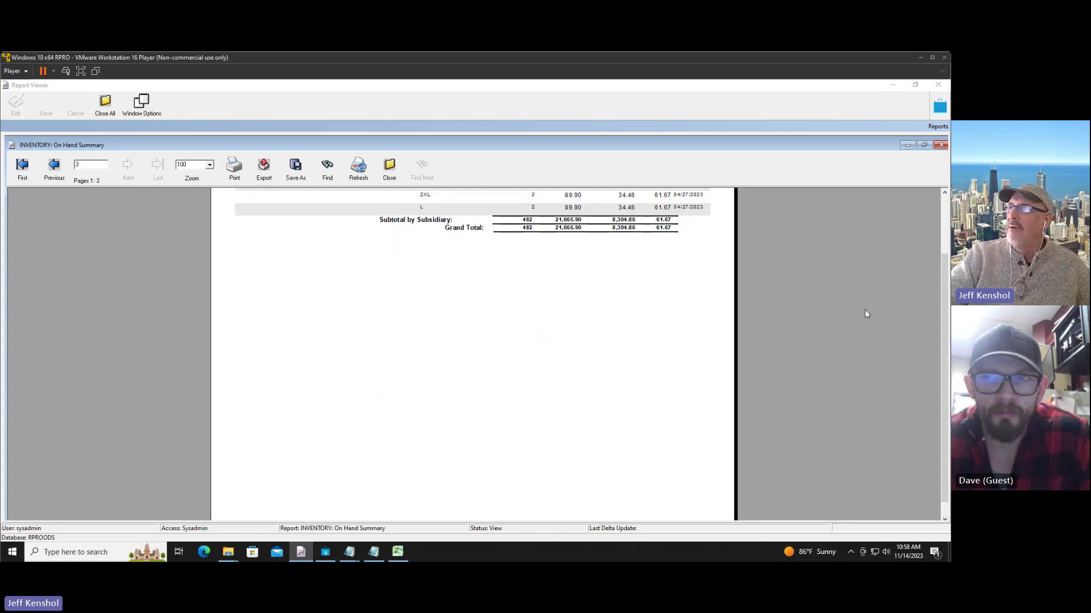
pyautogui.moveTo(945, 342); pyautogui.dragTo(945, 298)
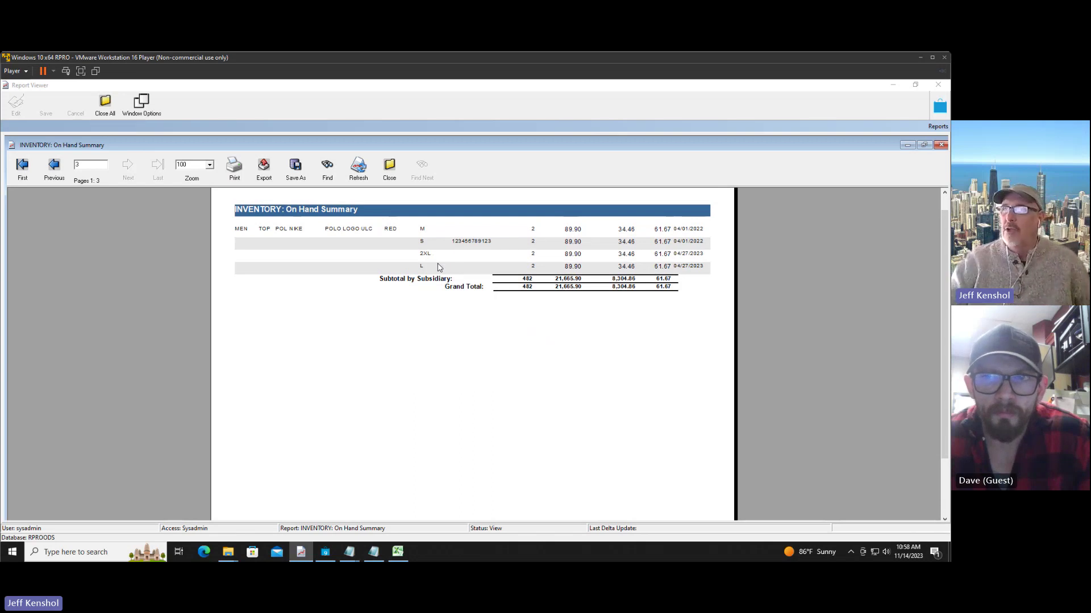
pyautogui.click(389, 166)
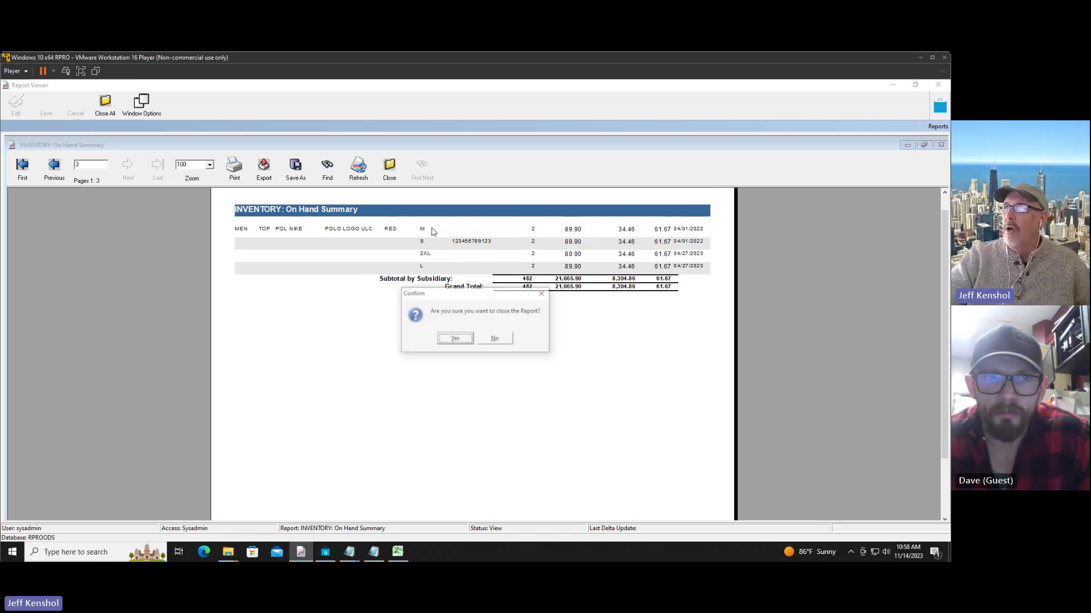
pyautogui.click(453, 339)
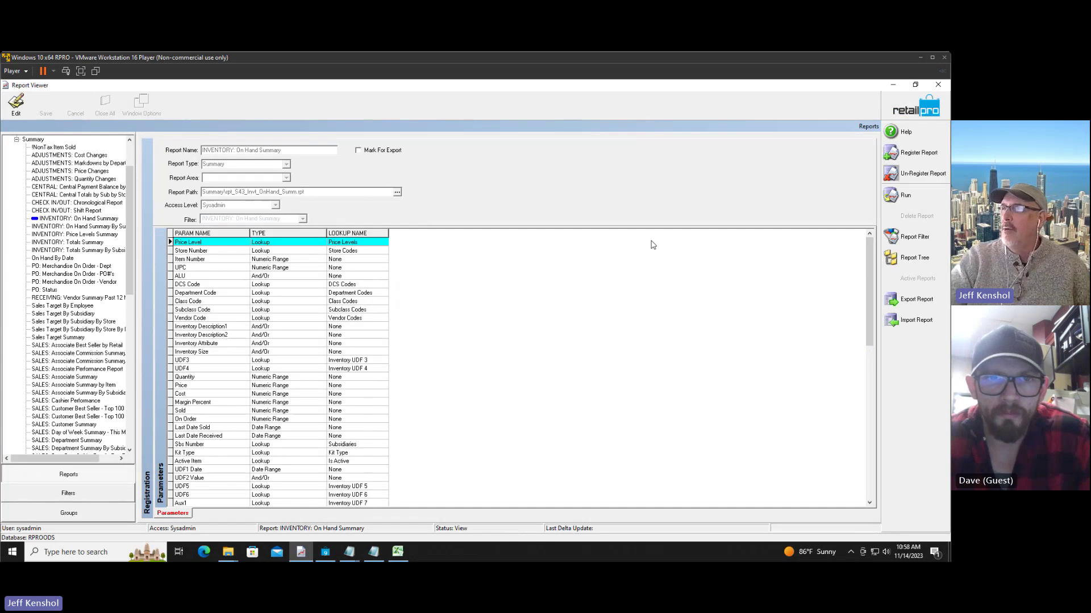
# Step: Switch to Retail Pro and start a new store physical inventory named cycle for store S1
pyautogui.click(325, 551)
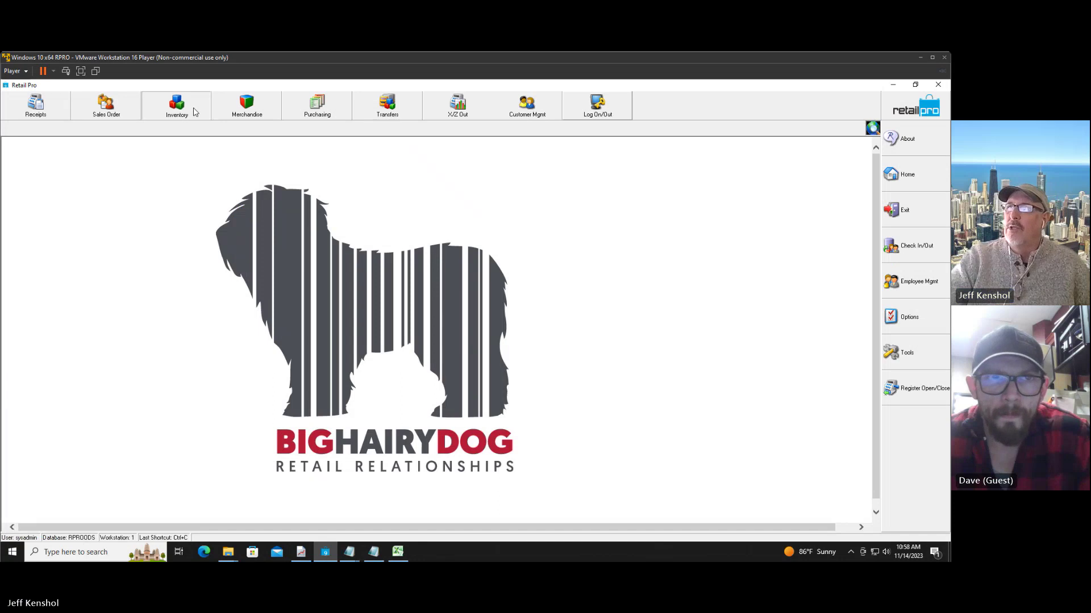
pyautogui.click(193, 118)
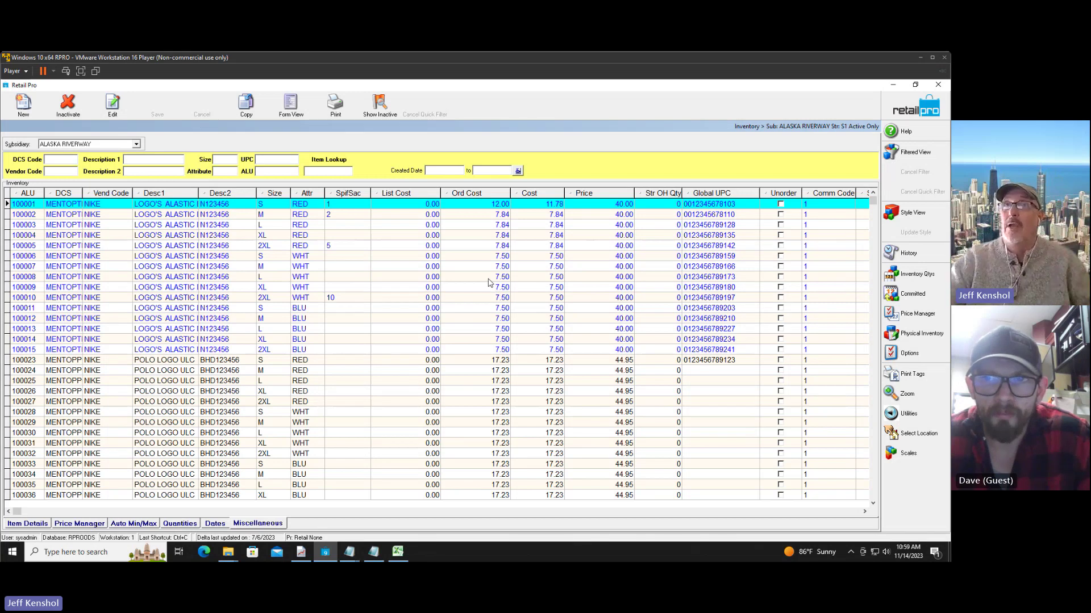
pyautogui.click(912, 334)
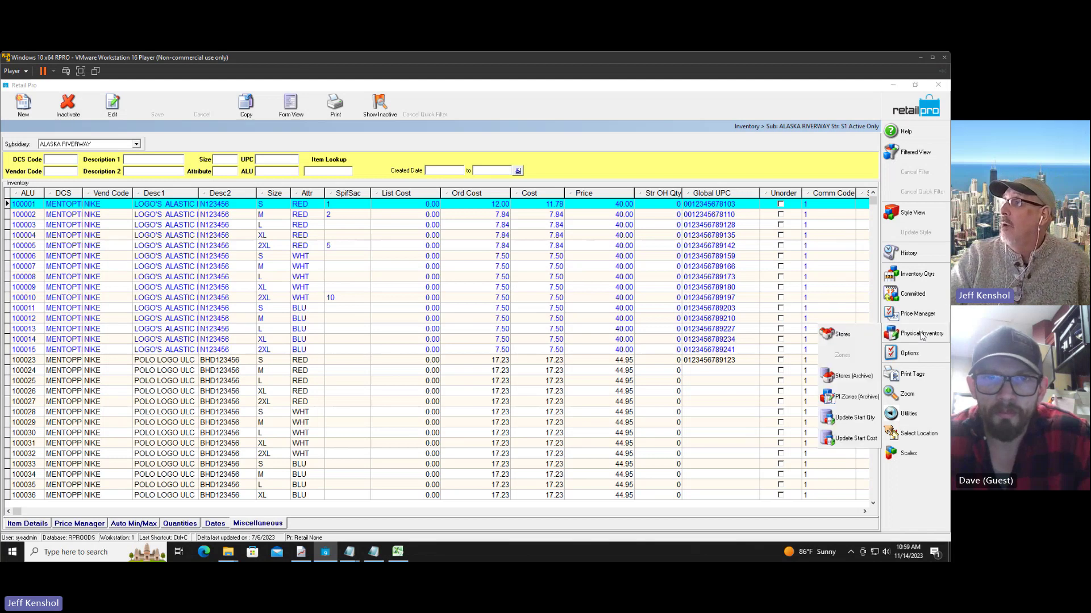
pyautogui.click(842, 336)
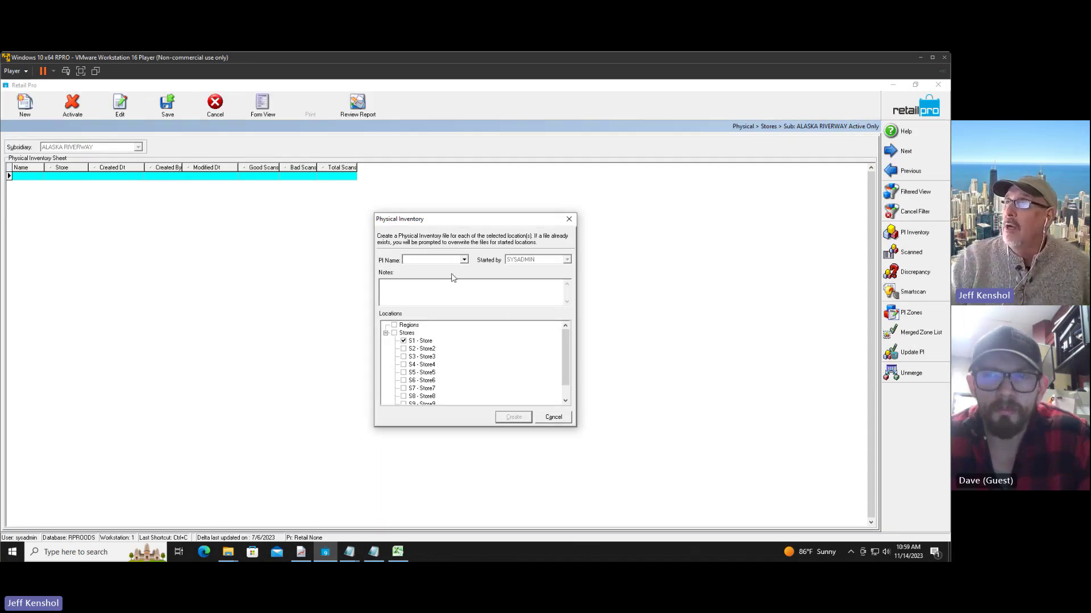
pyautogui.click(464, 259)
pyautogui.click(442, 260)
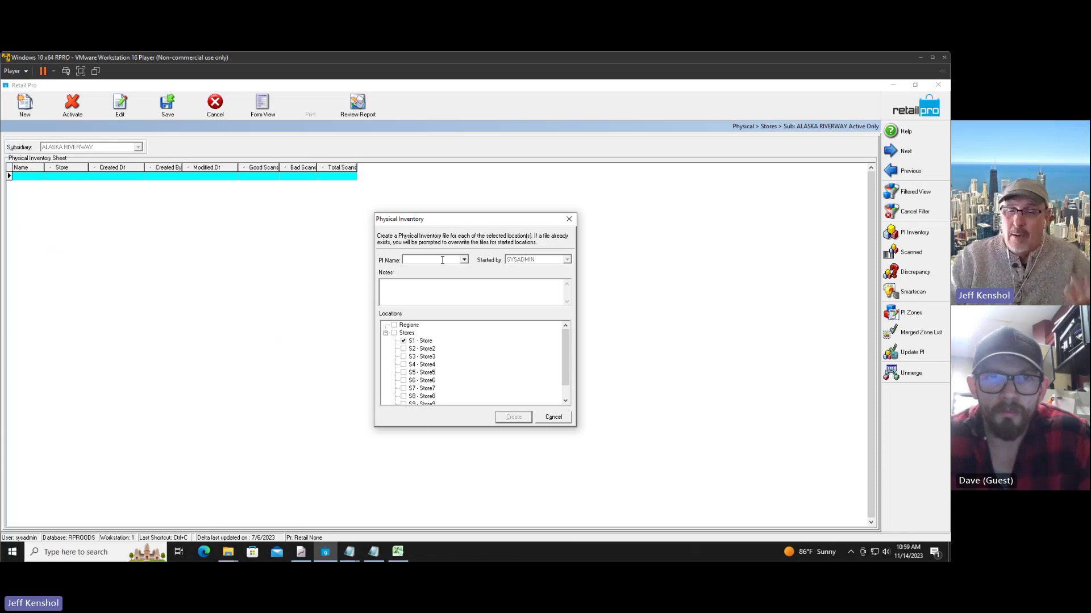
pyautogui.write('cycle')
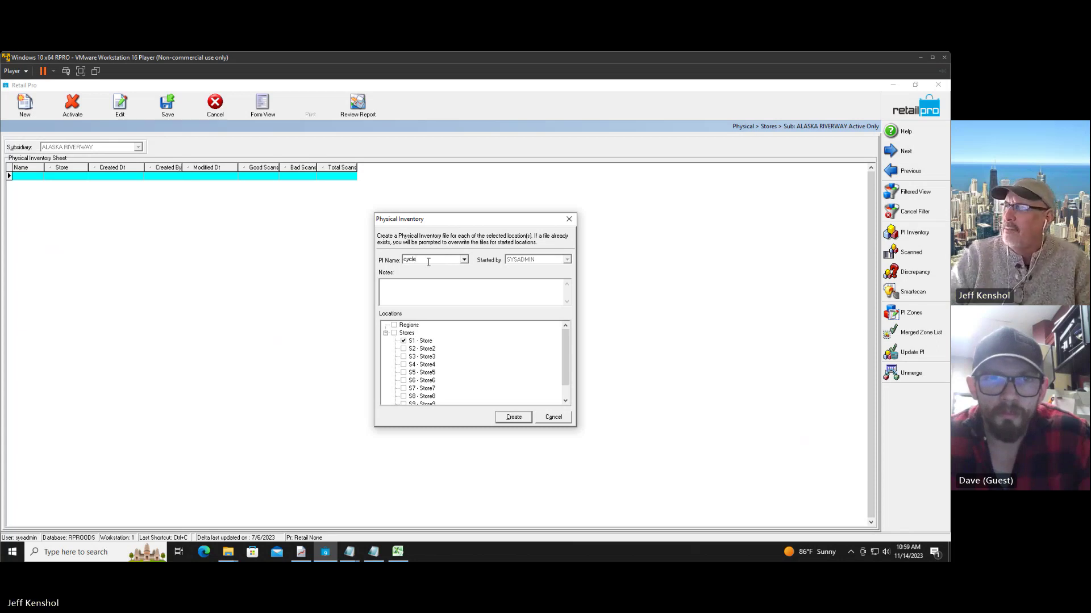
pyautogui.click(525, 416)
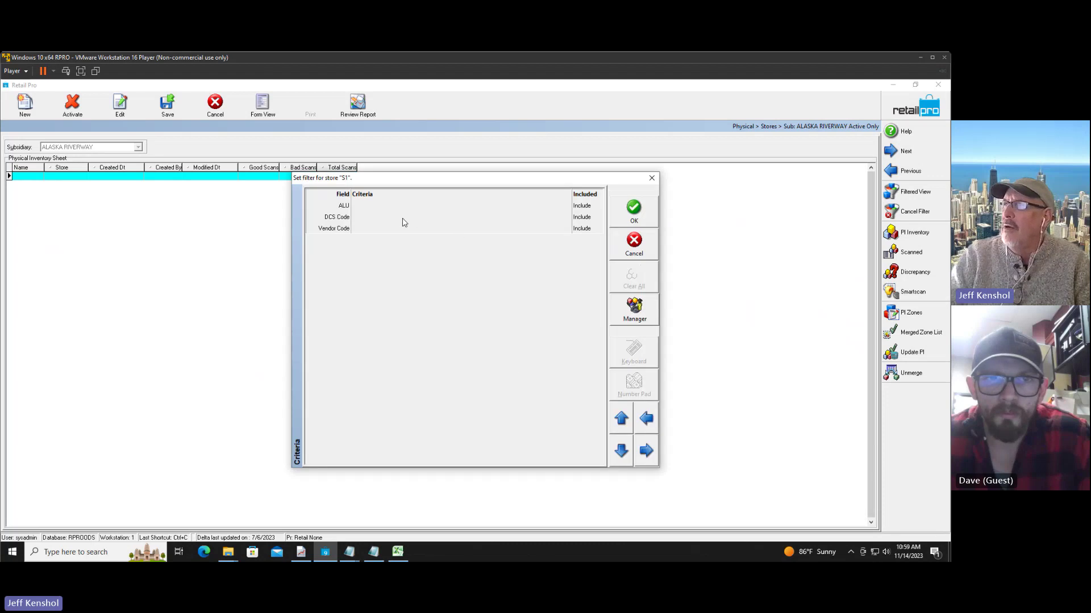
# Step: Filter the S1 physical inventory to DCS code MENTOPPOL (men's tops polos) and finish creating the sheet
pyautogui.click(406, 218)
pyautogui.click(563, 217)
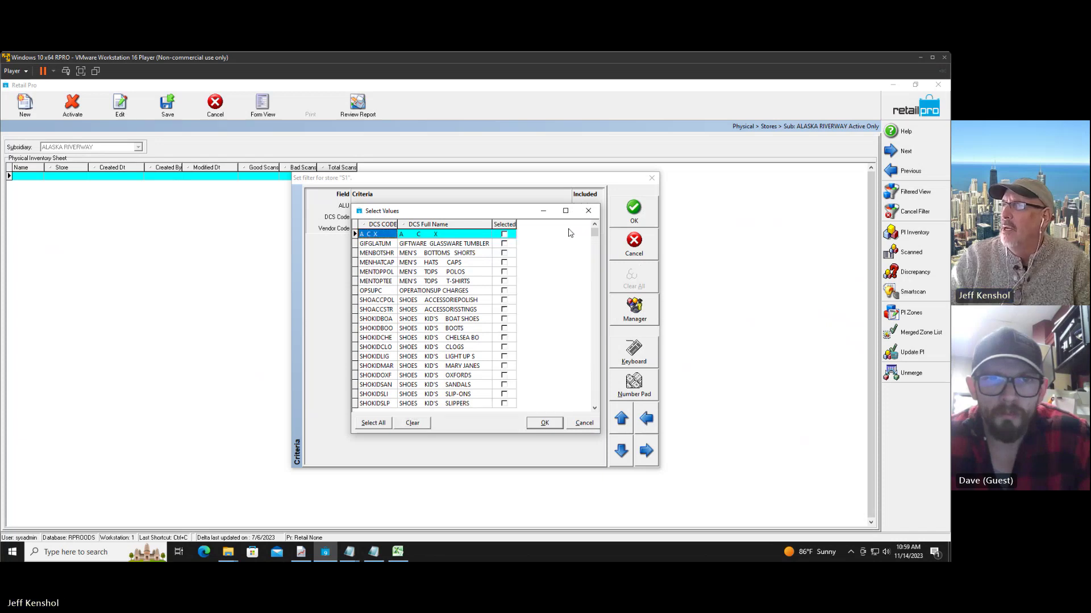
pyautogui.click(504, 272)
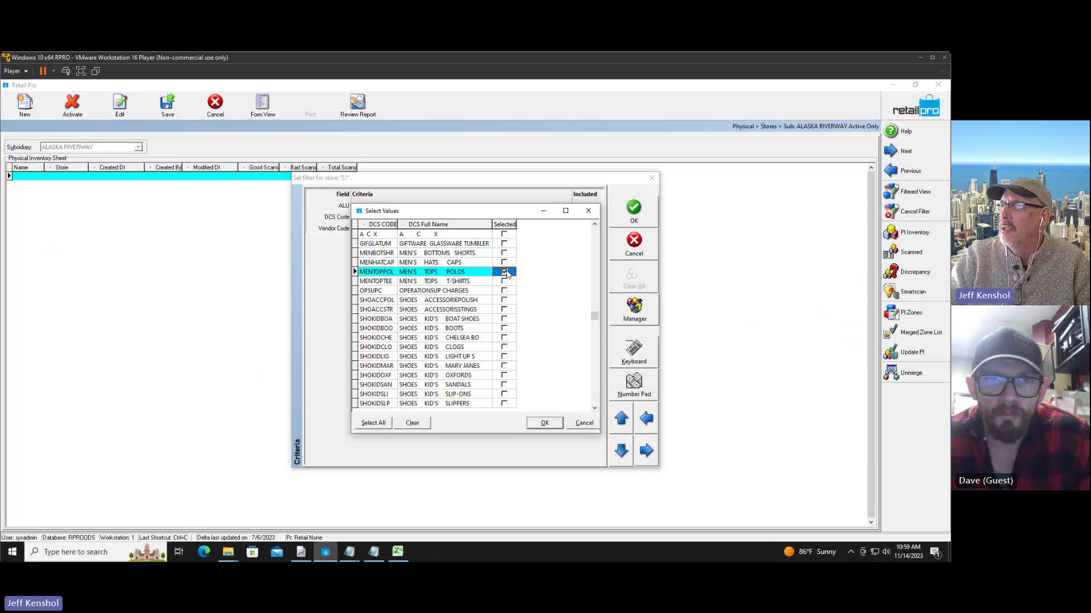
pyautogui.click(543, 423)
pyautogui.click(635, 211)
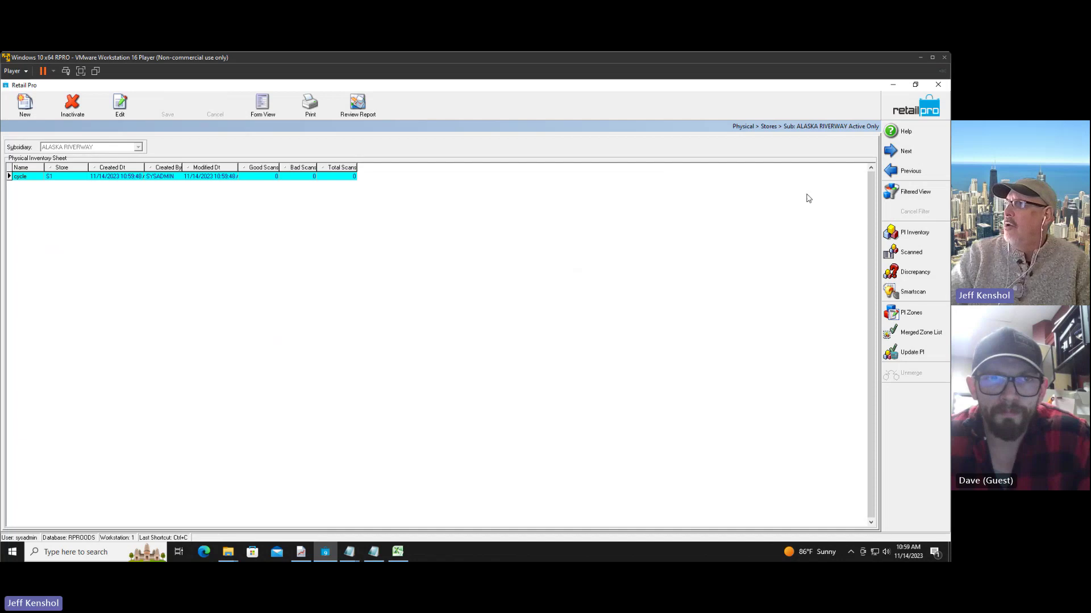
# Step: Open the cycle sheet's PI inventory list and widen the DCS column to show the full codes
pyautogui.click(913, 232)
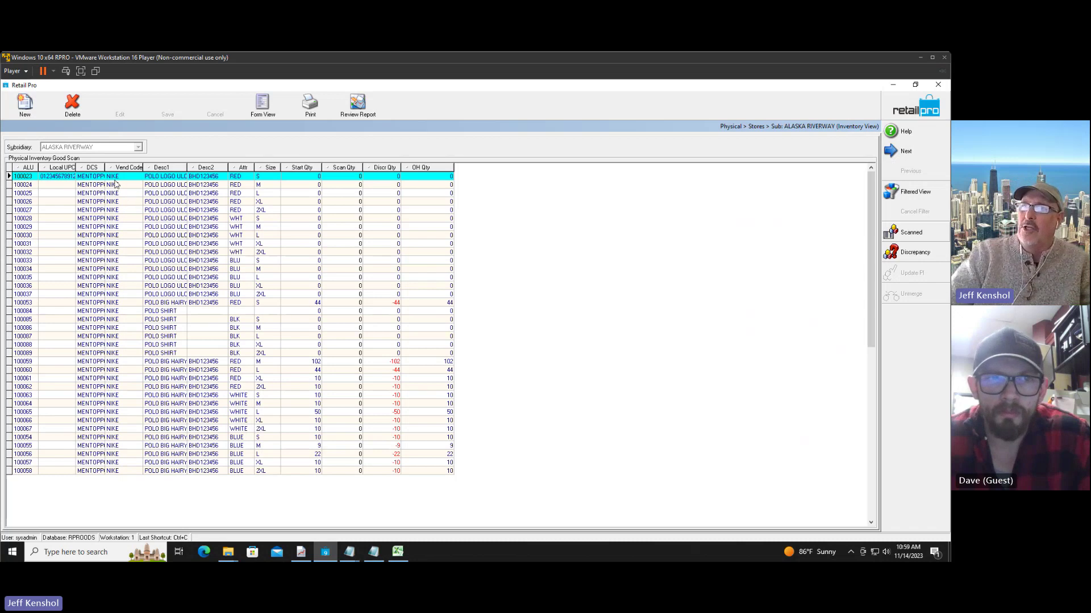
pyautogui.moveTo(105, 167); pyautogui.dragTo(125, 167)
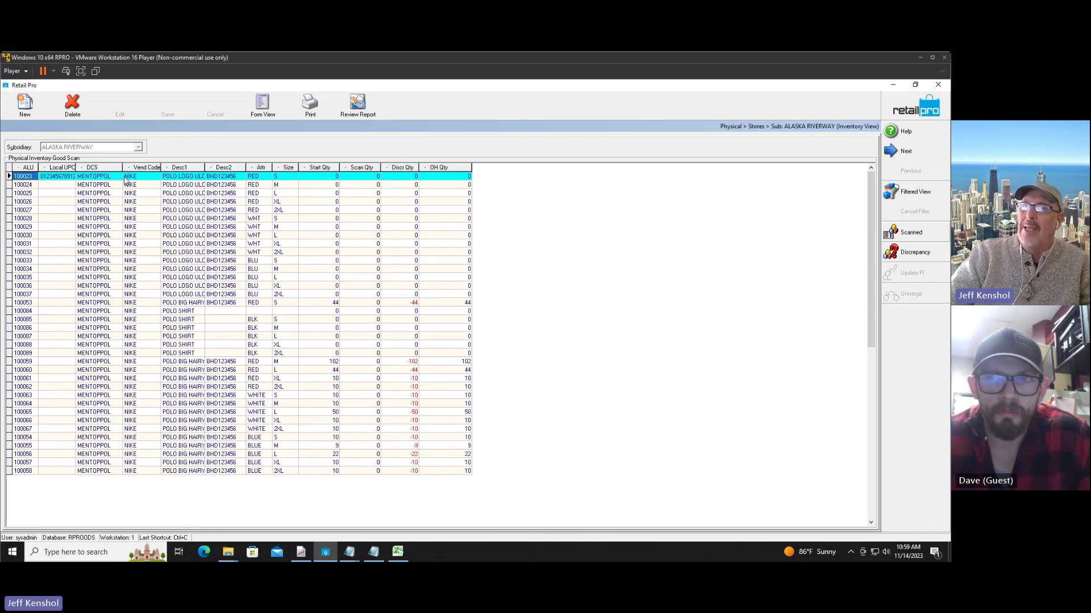
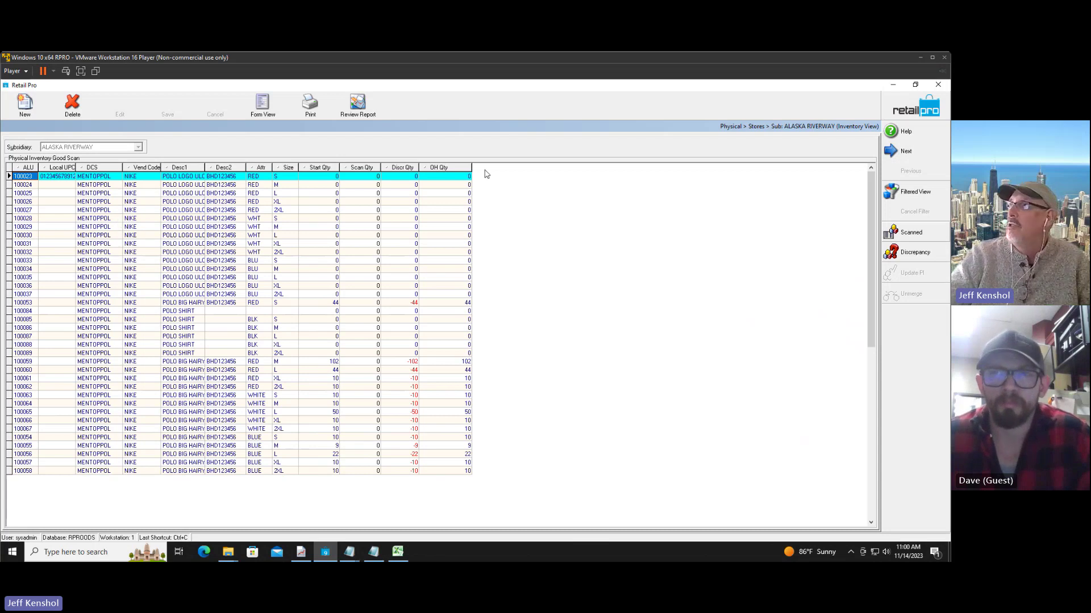
# Step: Close the S1 cycle sheet's item list and return to the main inventory list
pyautogui.click(932, 113)
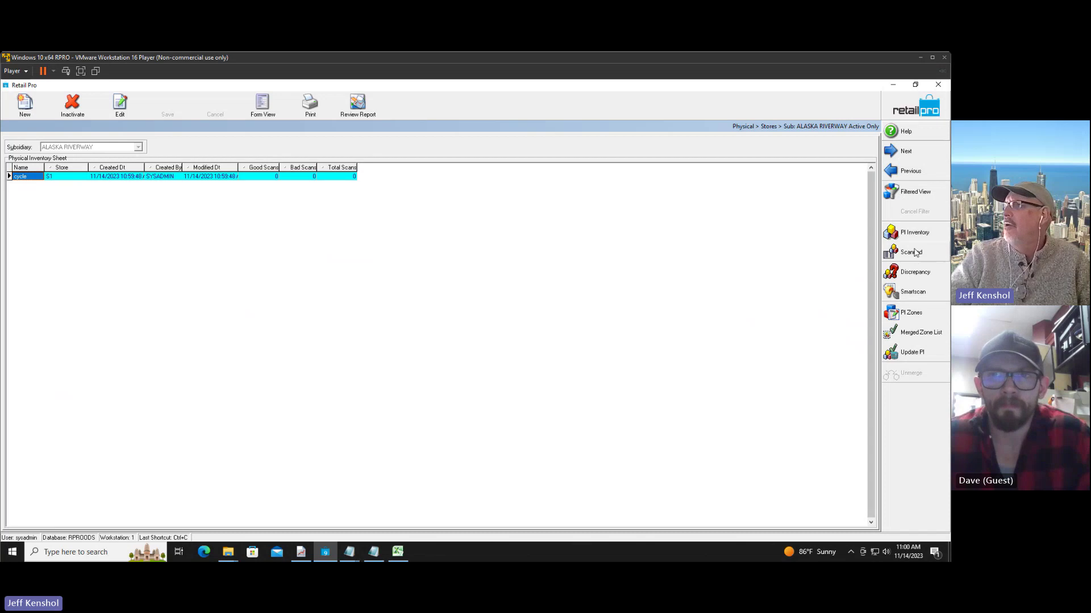
pyautogui.click(263, 176)
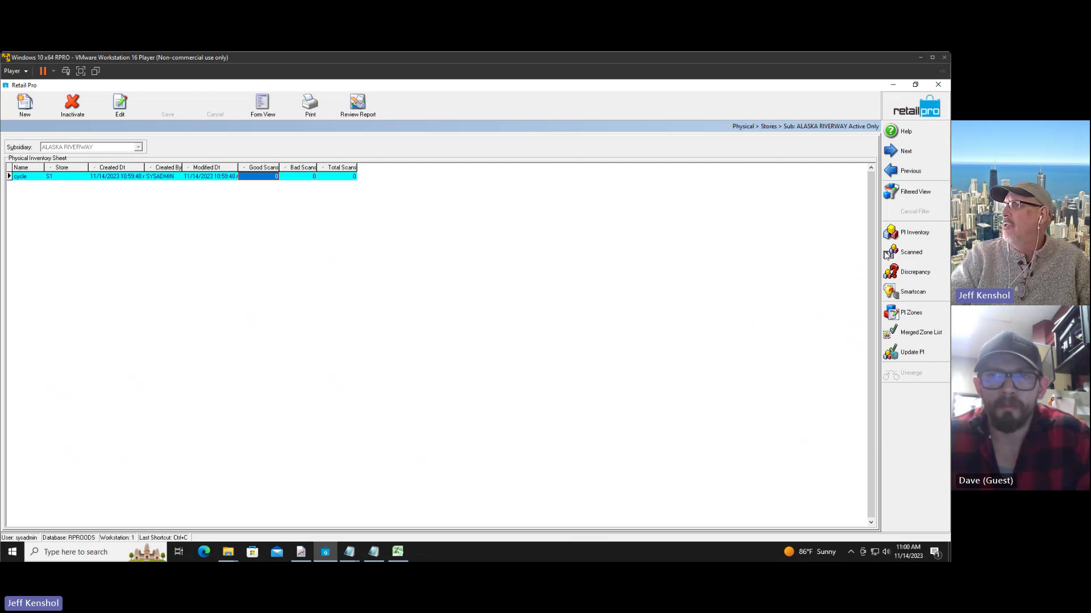
pyautogui.click(909, 233)
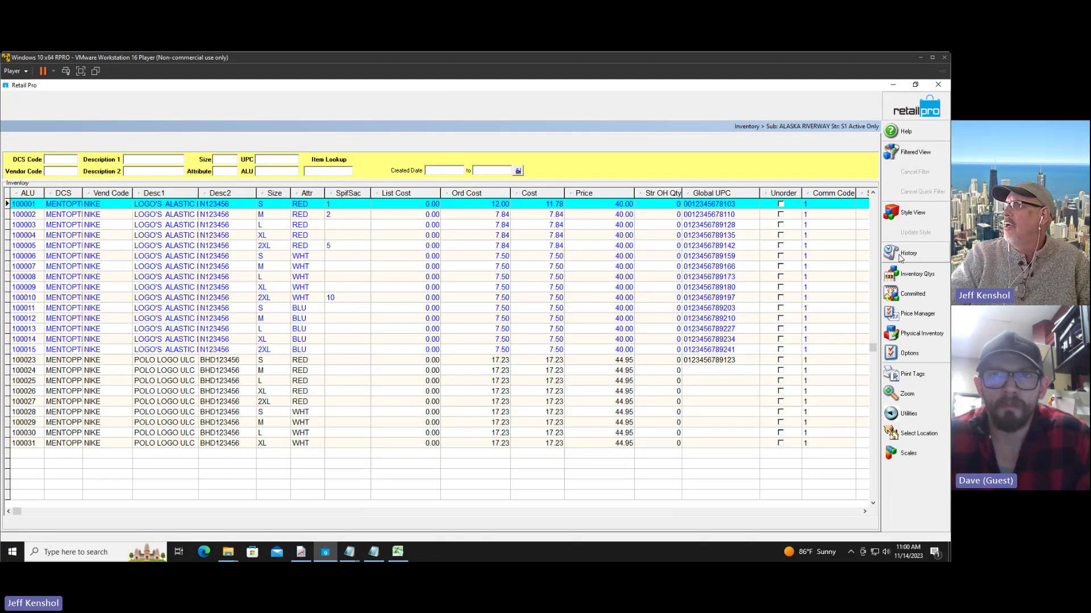
# Step: View the bad scan list under the physical inventory zones and return to the main inventory list
pyautogui.click(907, 338)
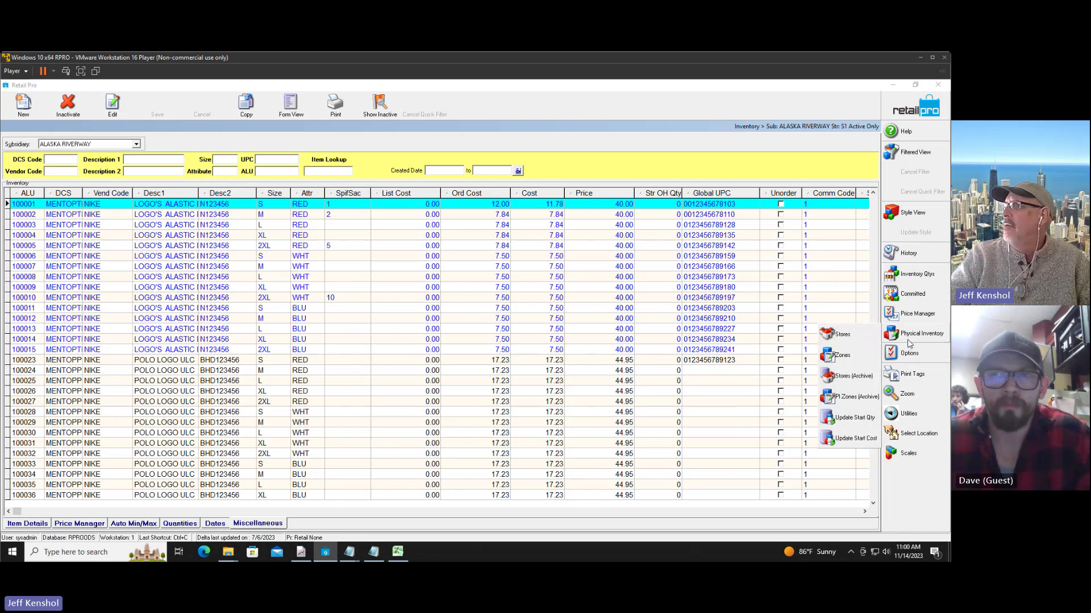
pyautogui.click(838, 357)
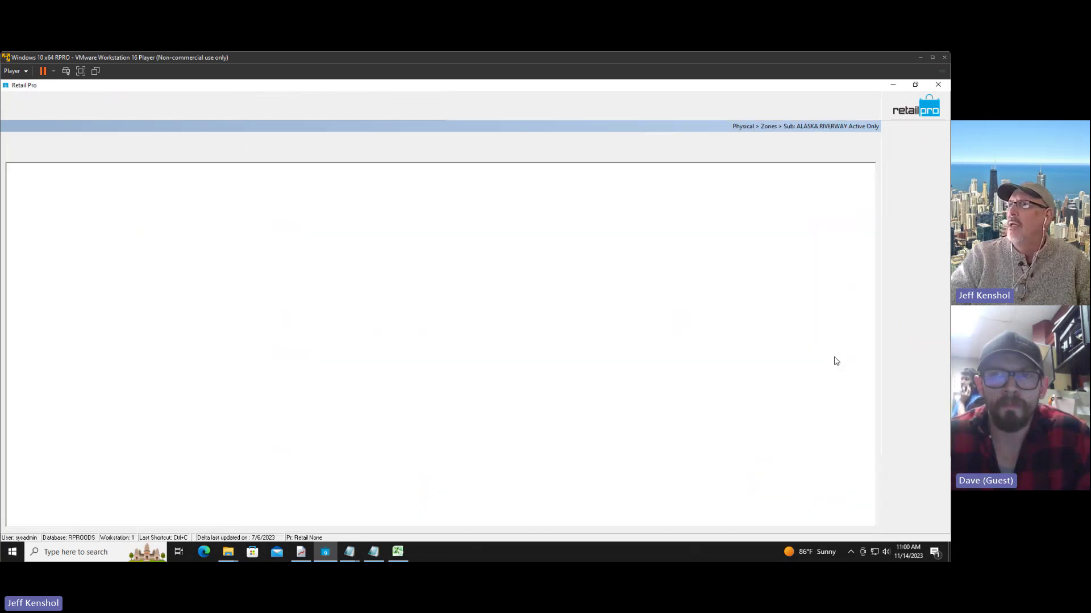
pyautogui.click(921, 293)
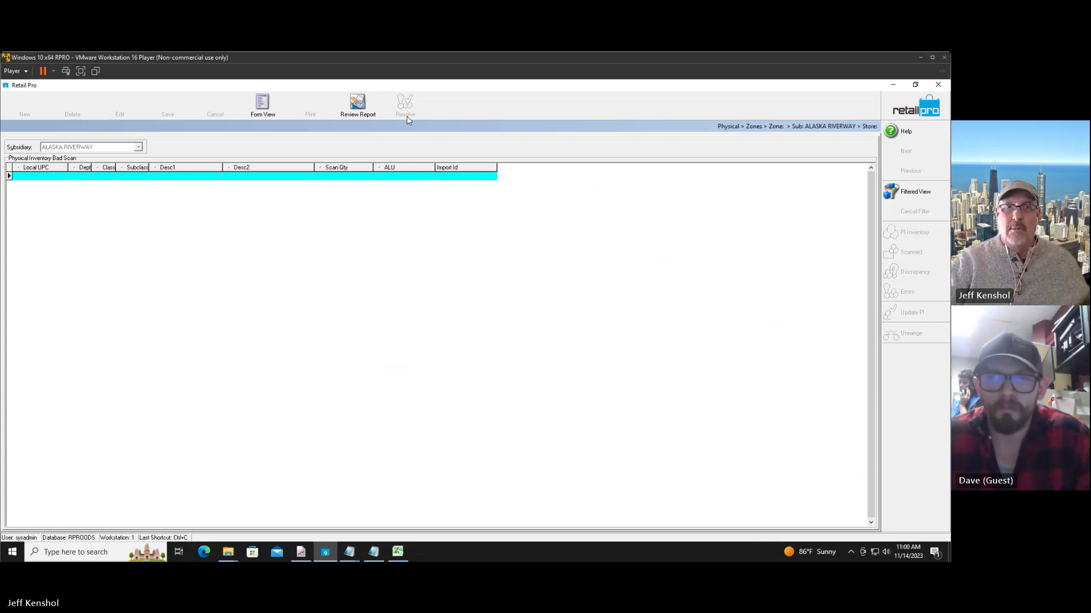
pyautogui.click(889, 108)
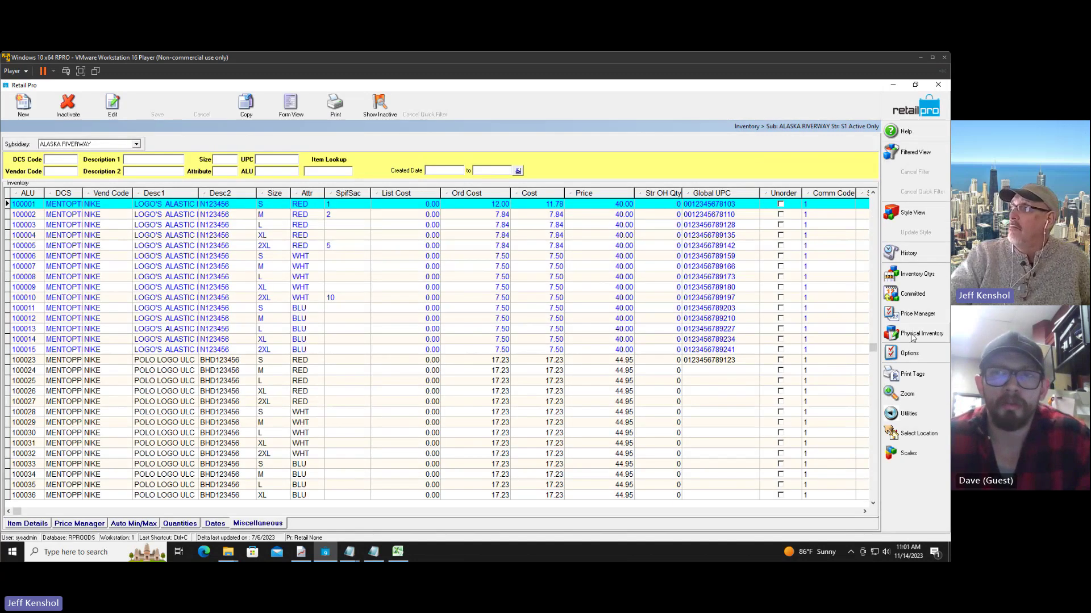
# Step: Create another store physical inventory under the existing name cycle, for store S2 instead of S1
pyautogui.click(913, 335)
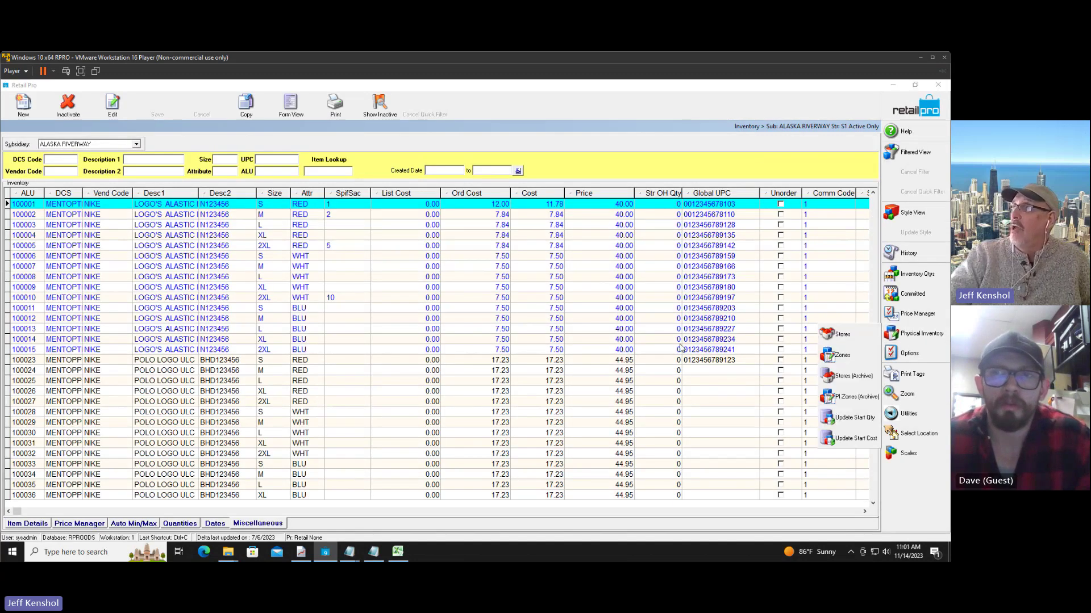
pyautogui.click(841, 334)
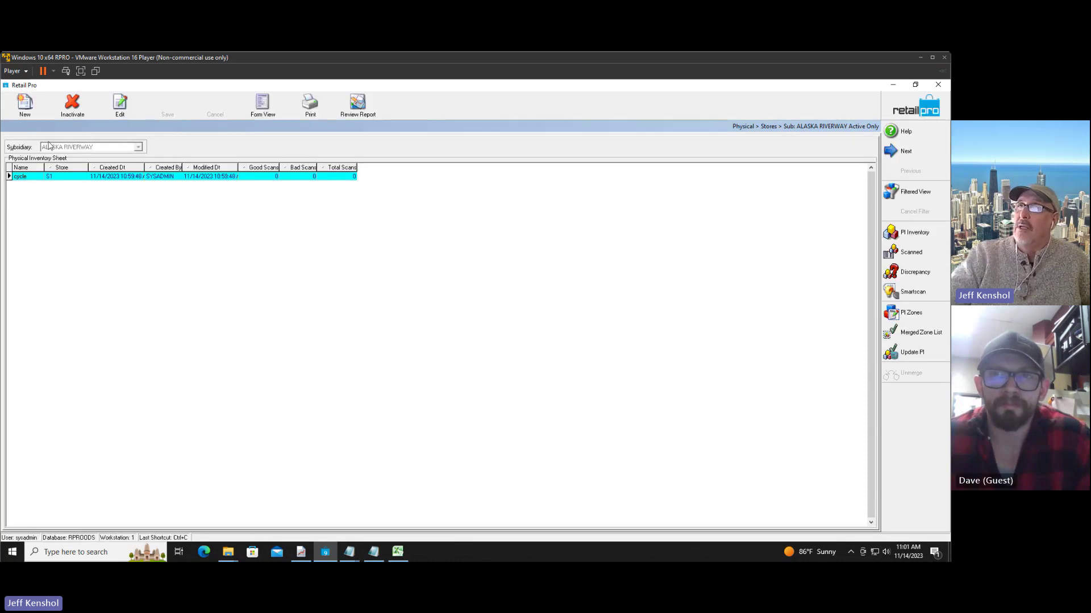
pyautogui.click(25, 106)
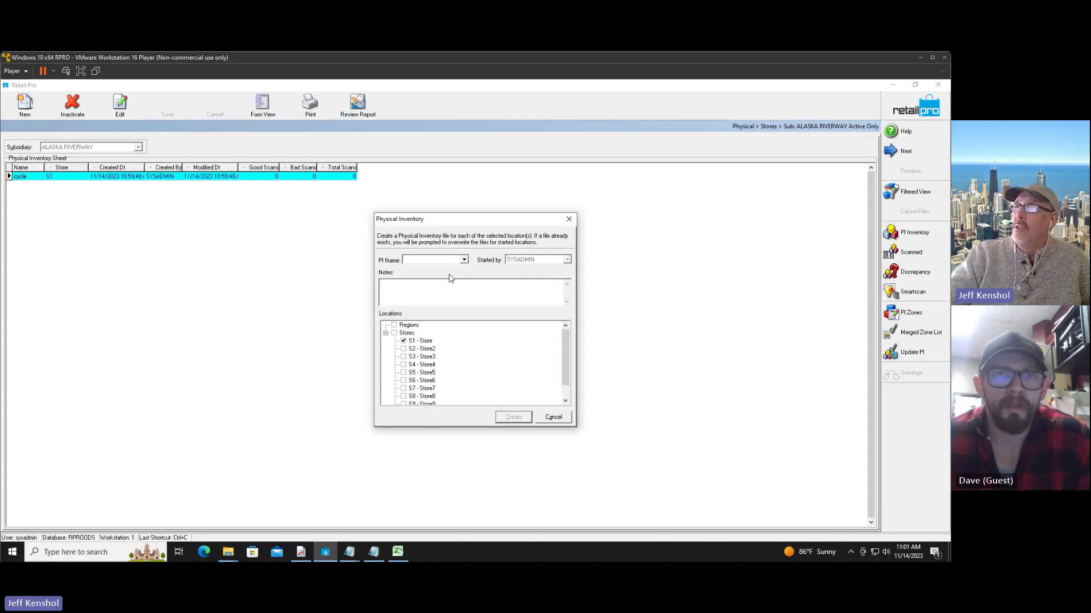
pyautogui.click(464, 260)
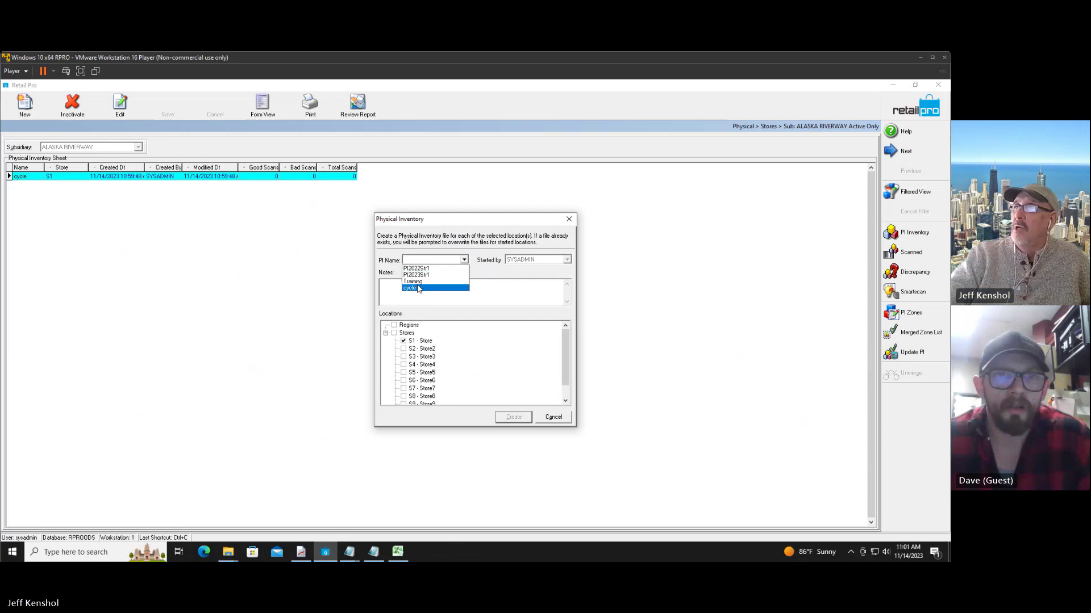
pyautogui.click(425, 288)
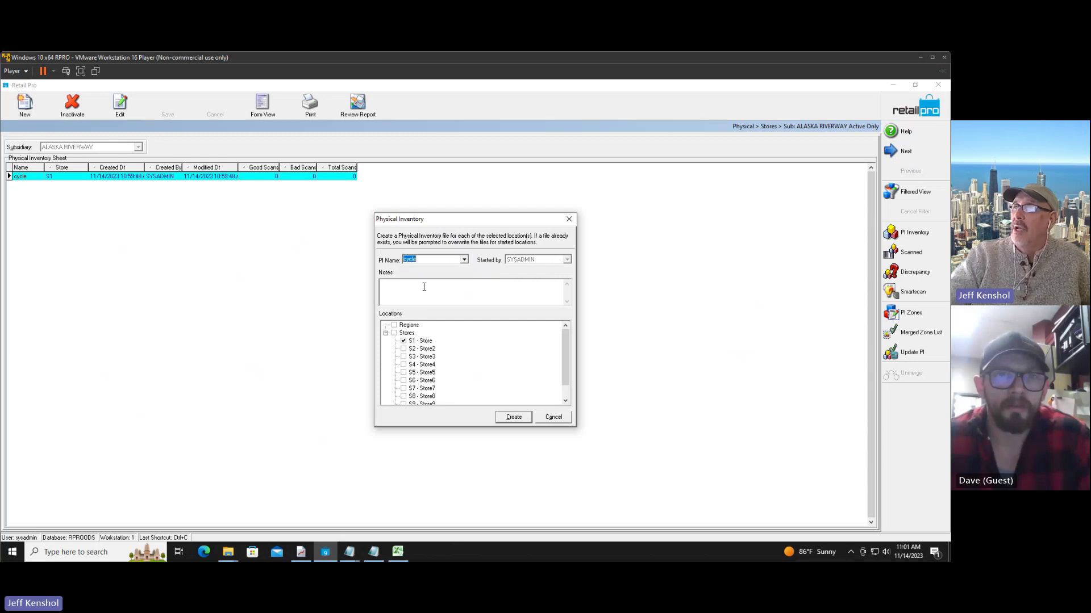
pyautogui.click(403, 341)
pyautogui.click(403, 348)
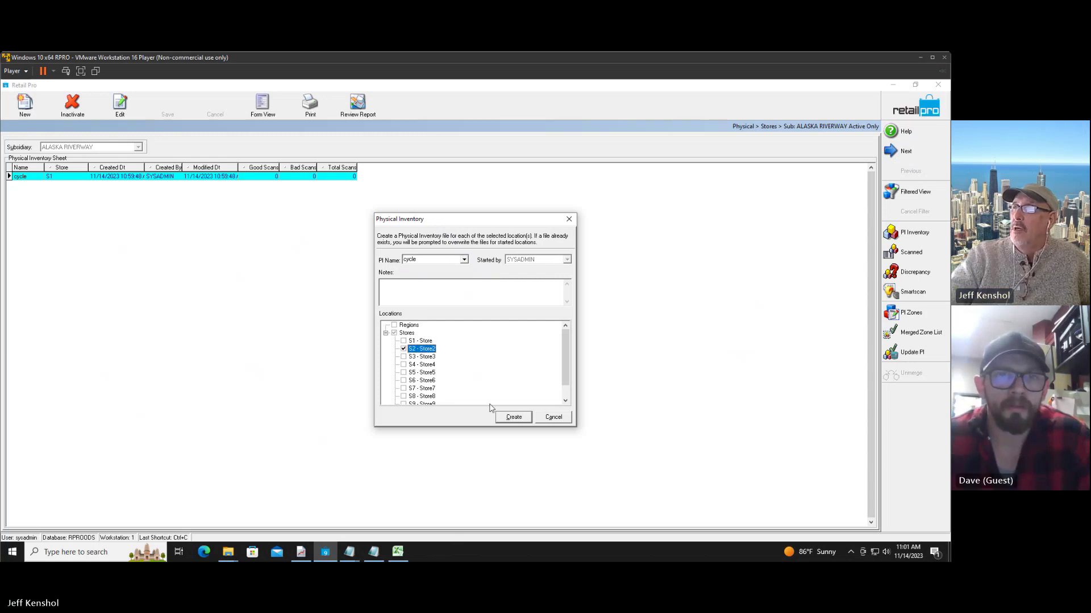
pyautogui.click(513, 417)
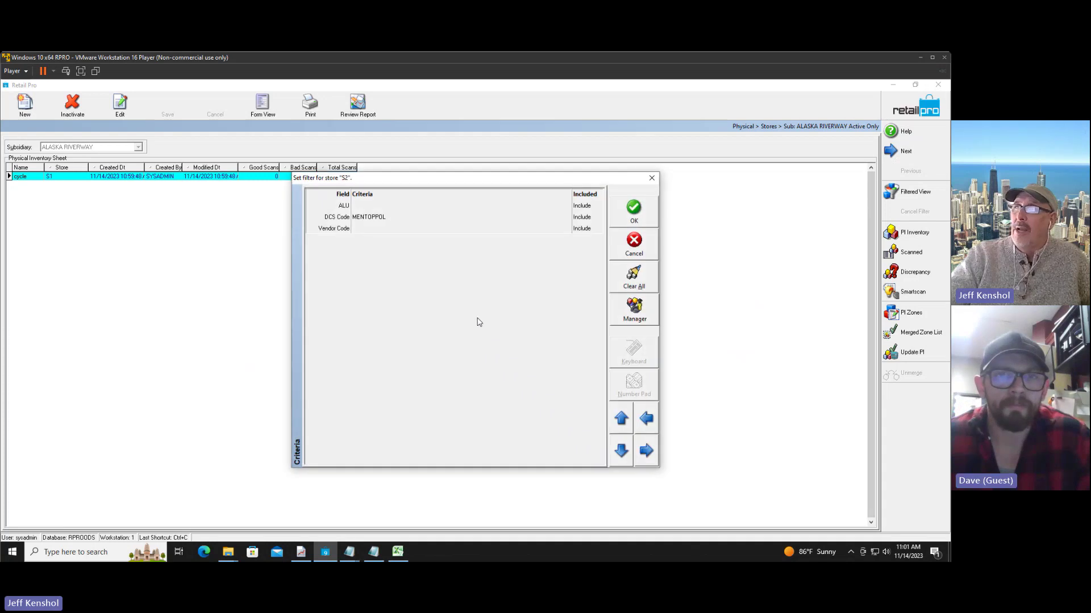
# Step: Open the S2 sheet's filter design and look through the available filter elements
pyautogui.rightClick(478, 319)
pyautogui.click(503, 326)
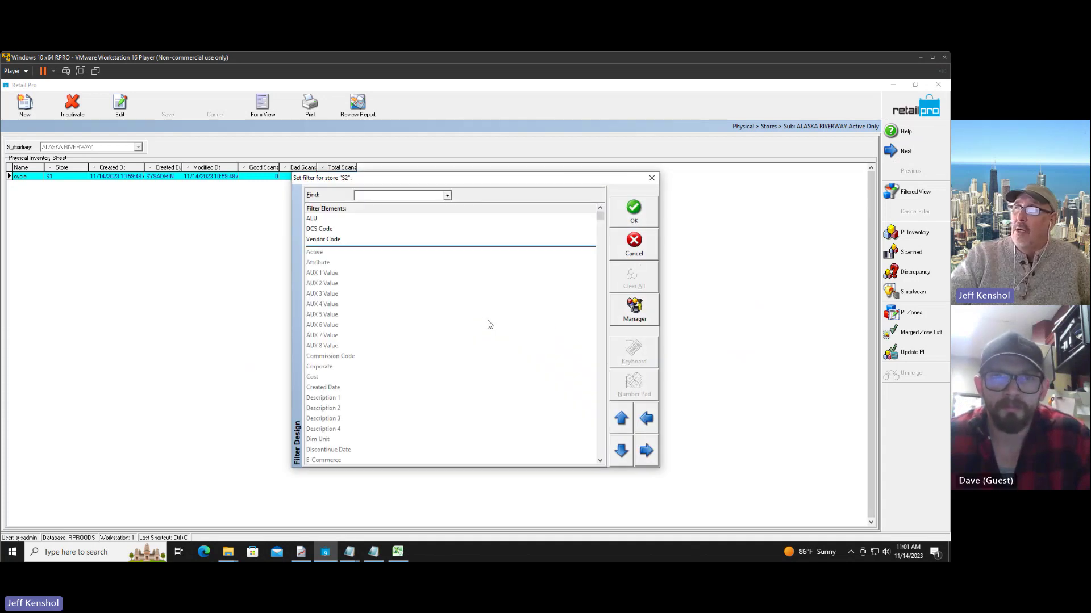
pyautogui.click(600, 448)
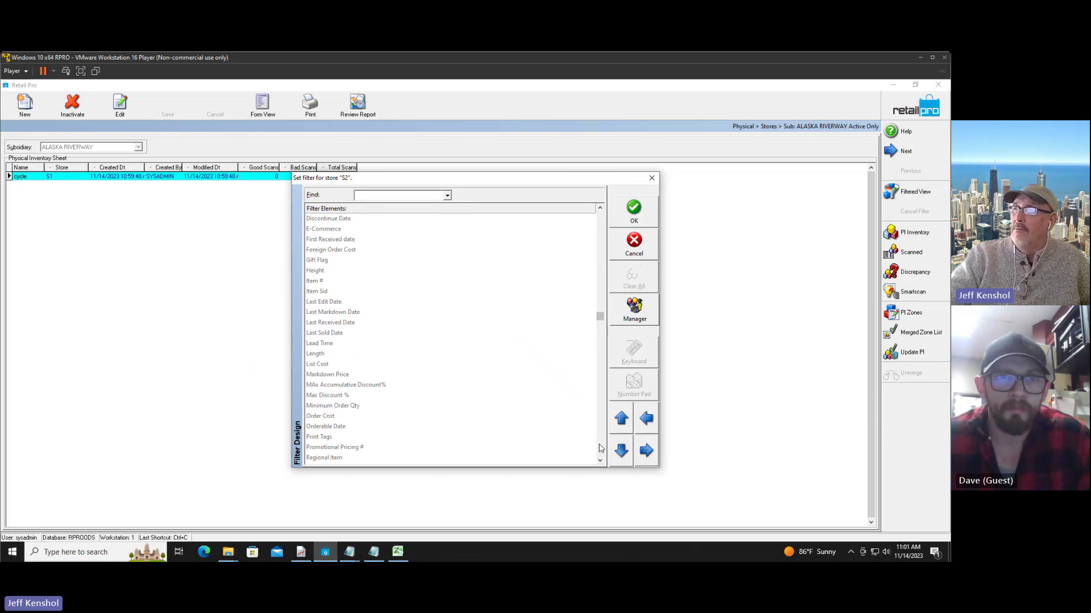
pyautogui.click(601, 448)
pyautogui.click(600, 448)
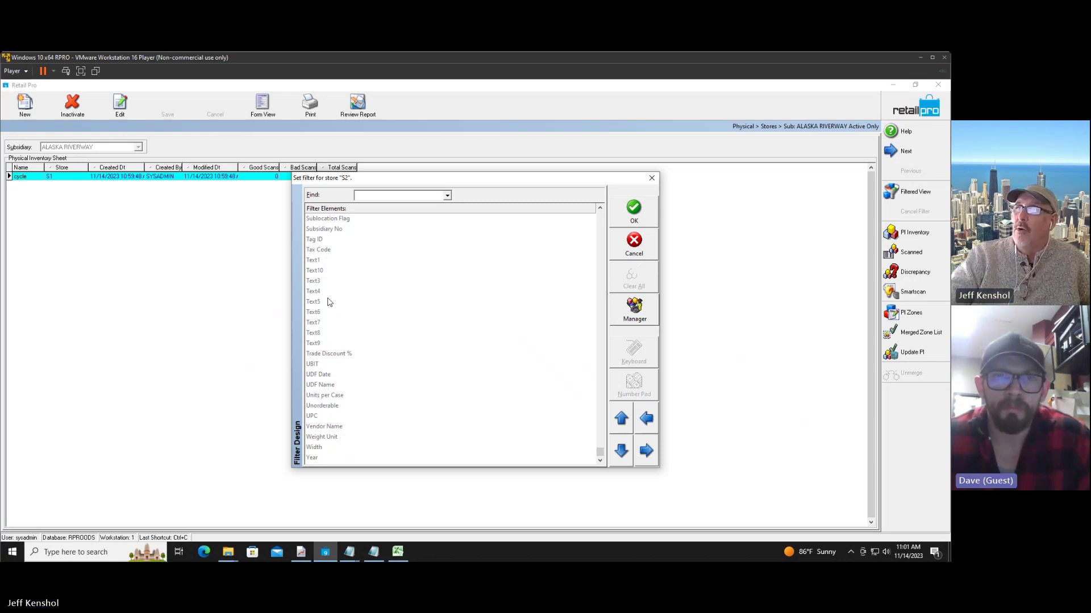
pyautogui.scroll(20, 597, 236)
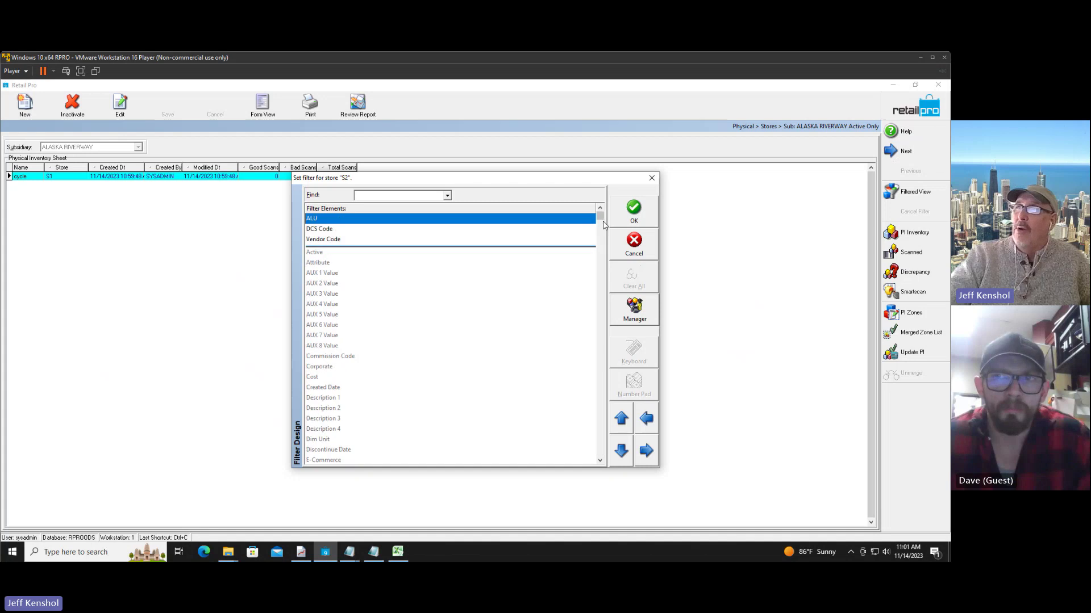
pyautogui.click(460, 293)
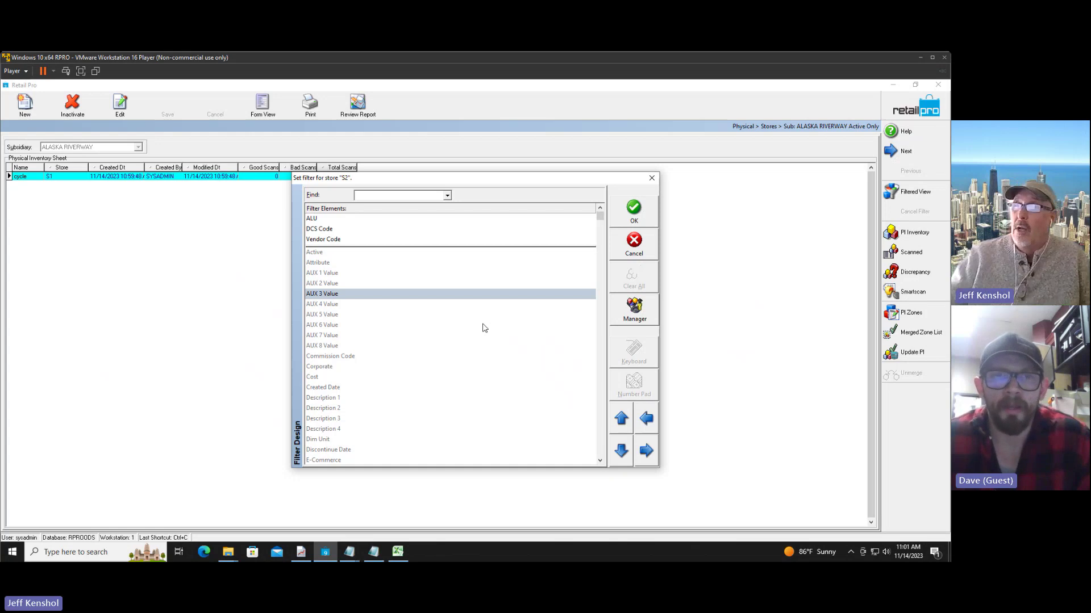
# Step: Add Description 2 as a filter element for store S2 and return to the filter criteria
pyautogui.click(333, 409)
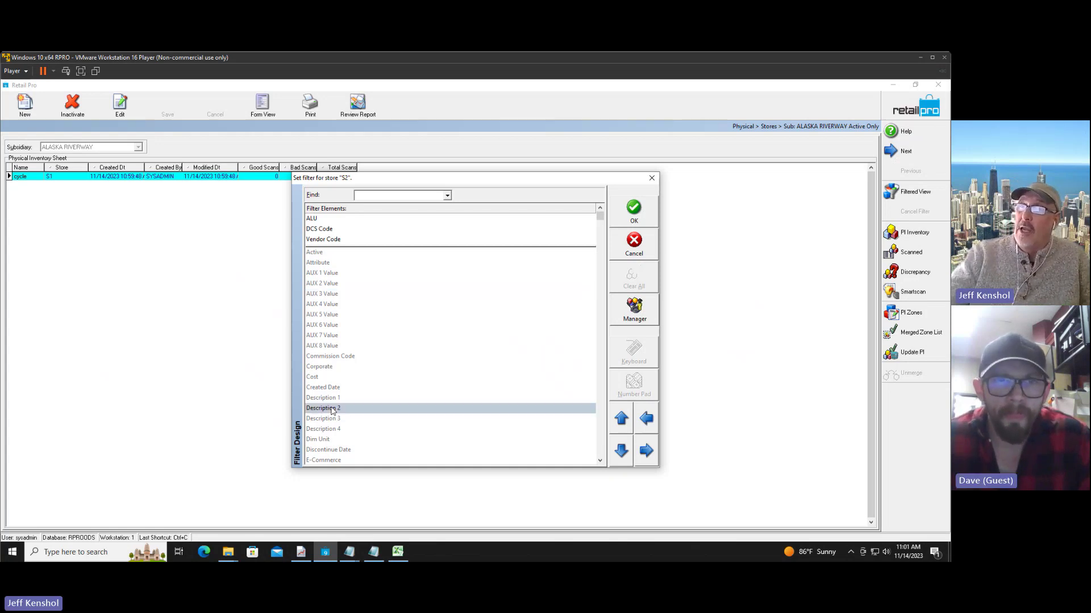
pyautogui.doubleClick(335, 409)
pyautogui.rightClick(401, 309)
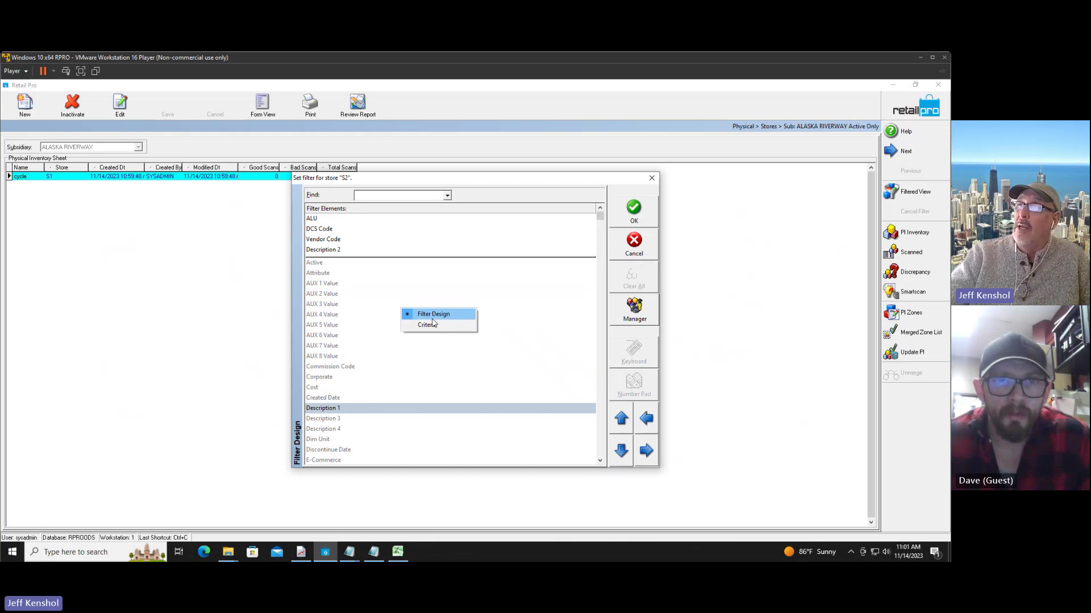
pyautogui.click(441, 325)
# Step: Try entering "nulo" or "this one" as Description 2 criteria, cancel the values and close the S2 filter window
pyautogui.click(367, 239)
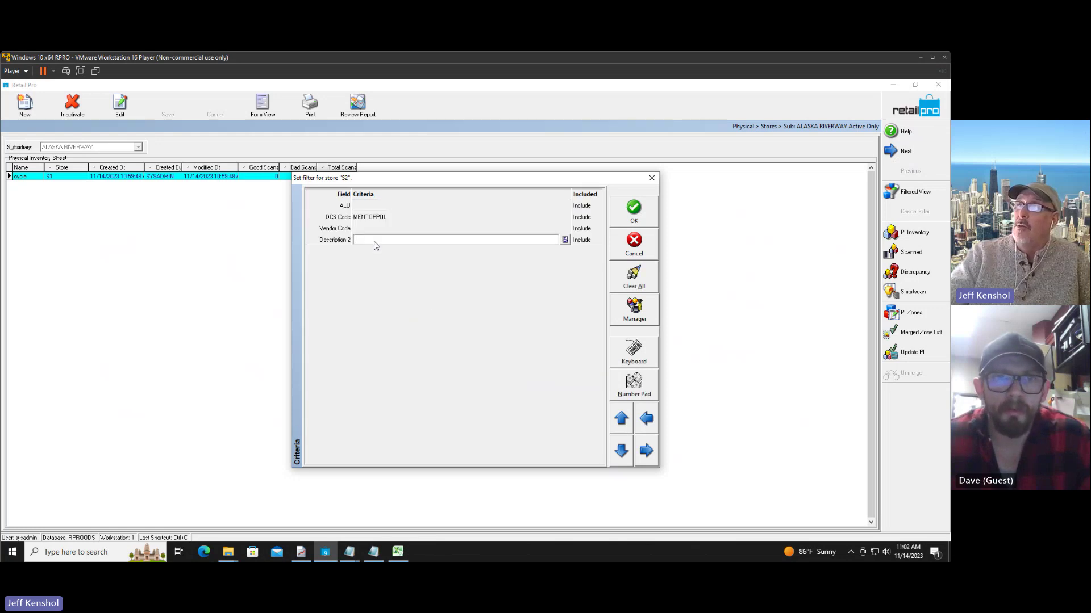
pyautogui.click(564, 240)
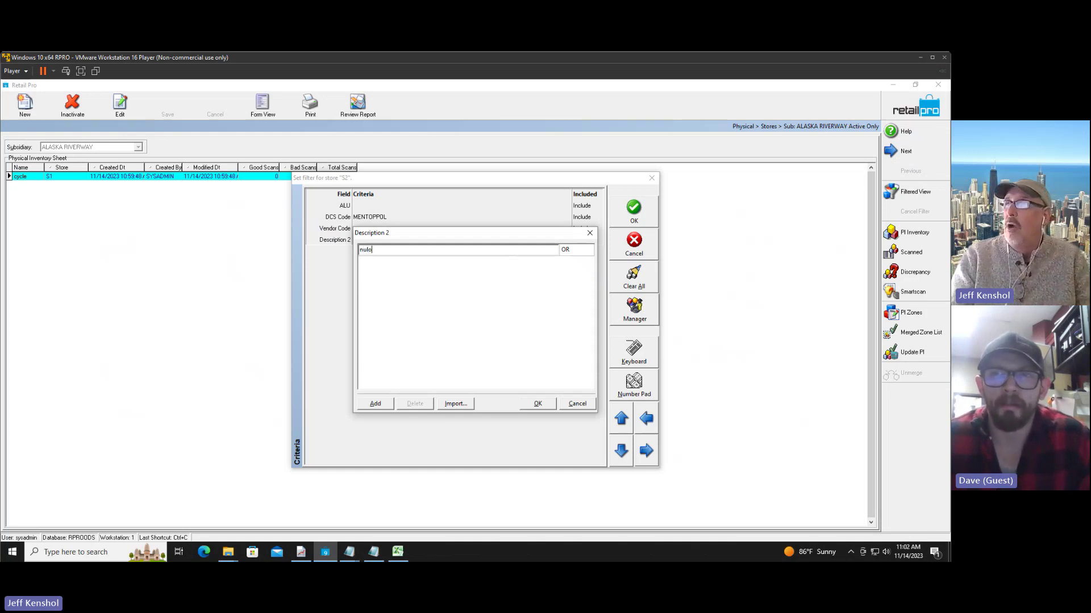
pyautogui.write('nulo')
pyautogui.press('Return')
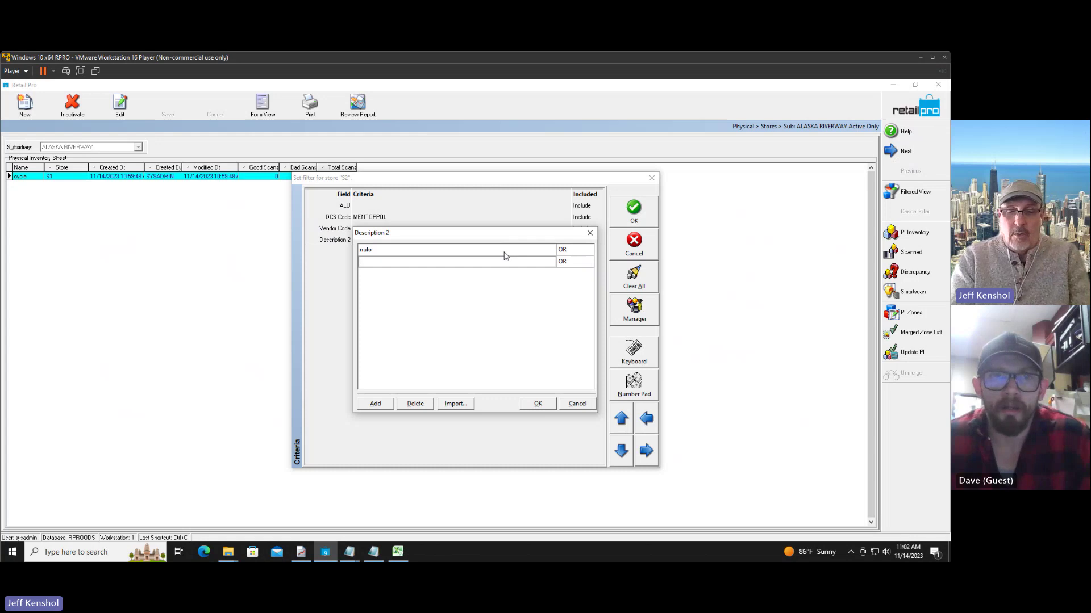
pyautogui.write('this one')
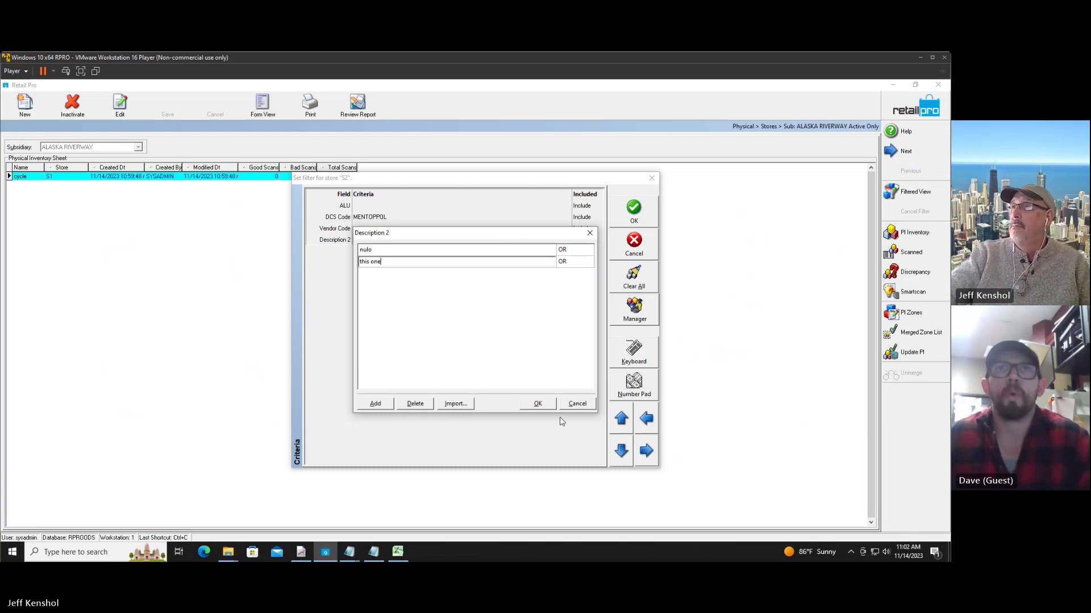
pyautogui.click(576, 405)
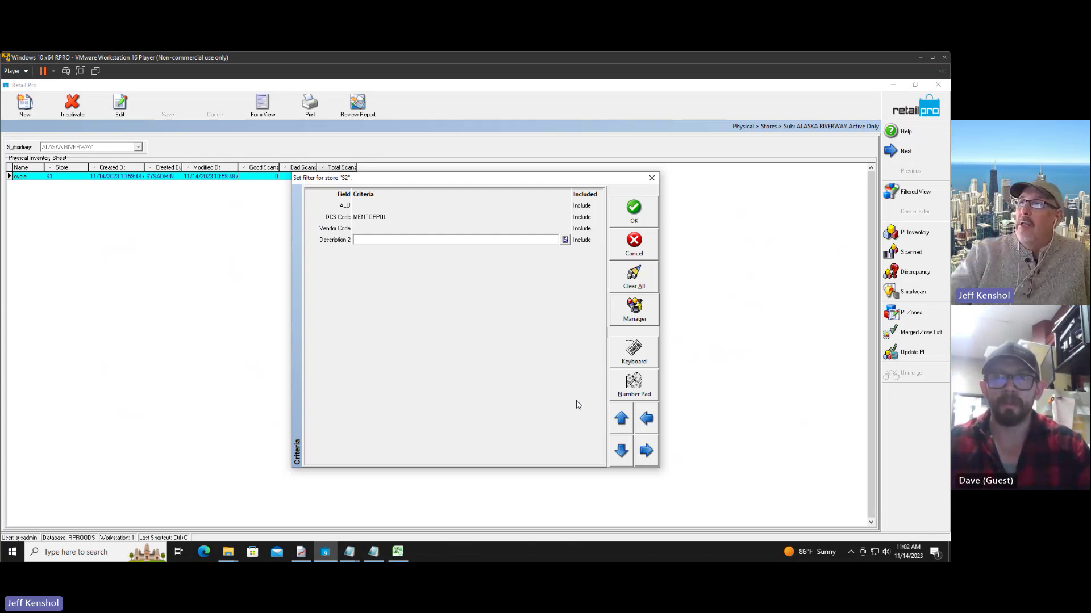
pyautogui.click(652, 178)
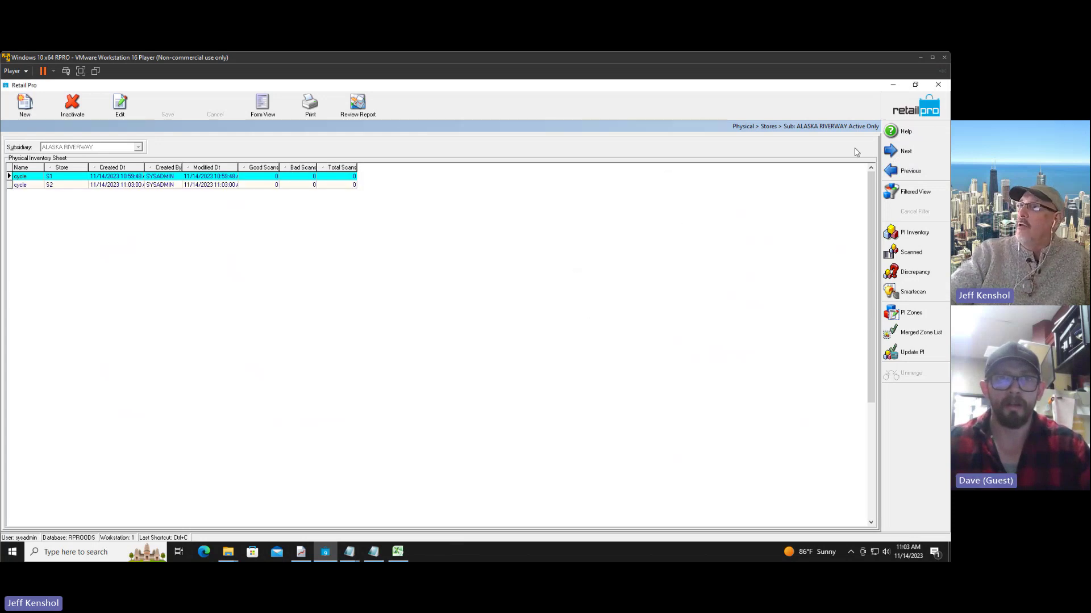
# Step: Leave physical inventory for the home screen and open the local merchandise Adjustments page in System Preferences
pyautogui.click(916, 111)
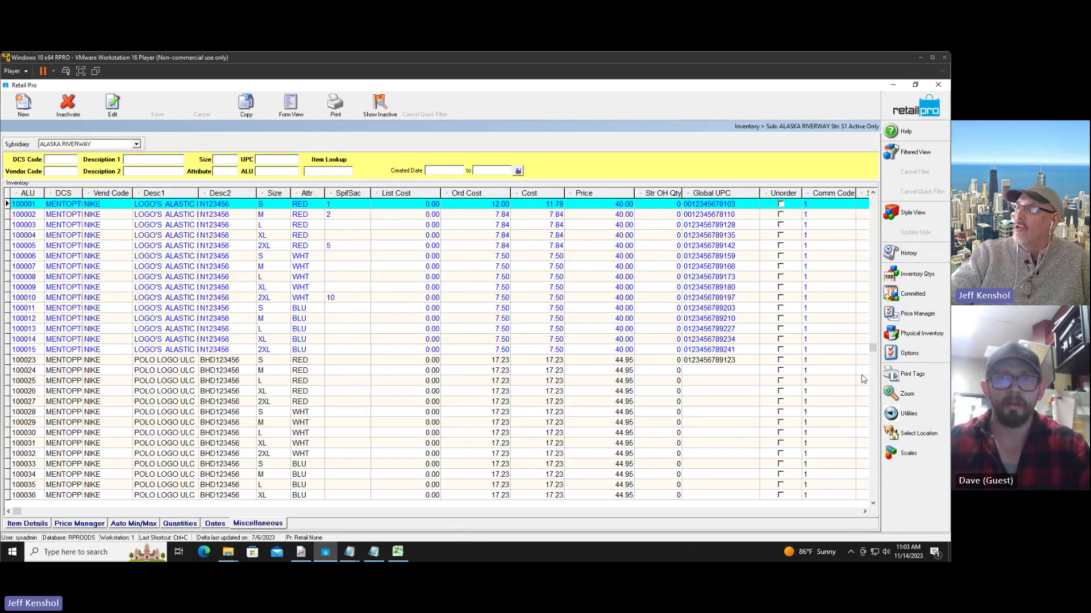
pyautogui.click(925, 116)
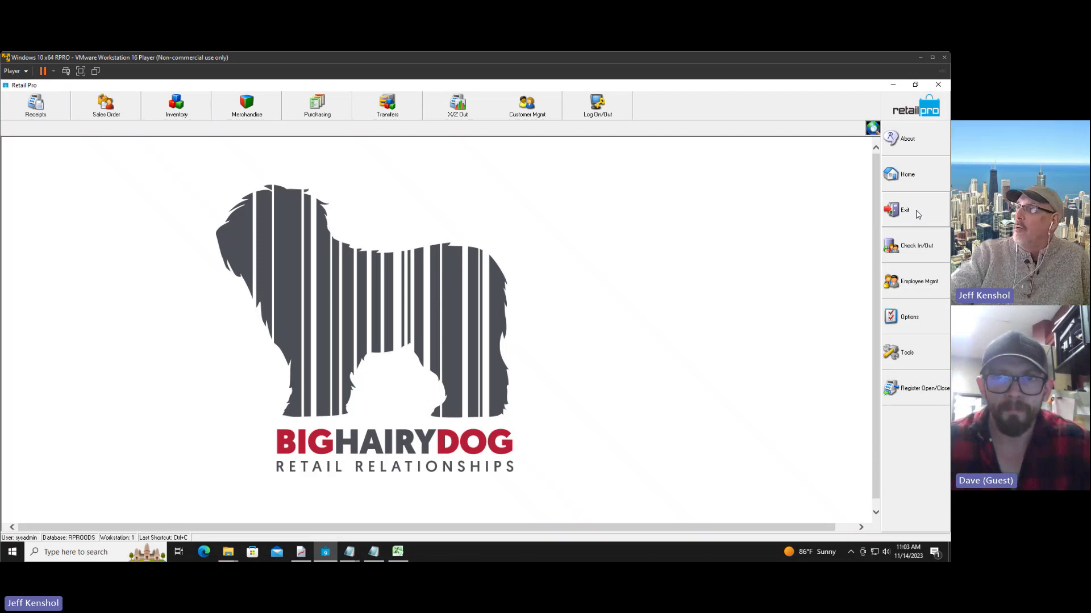
pyautogui.click(904, 317)
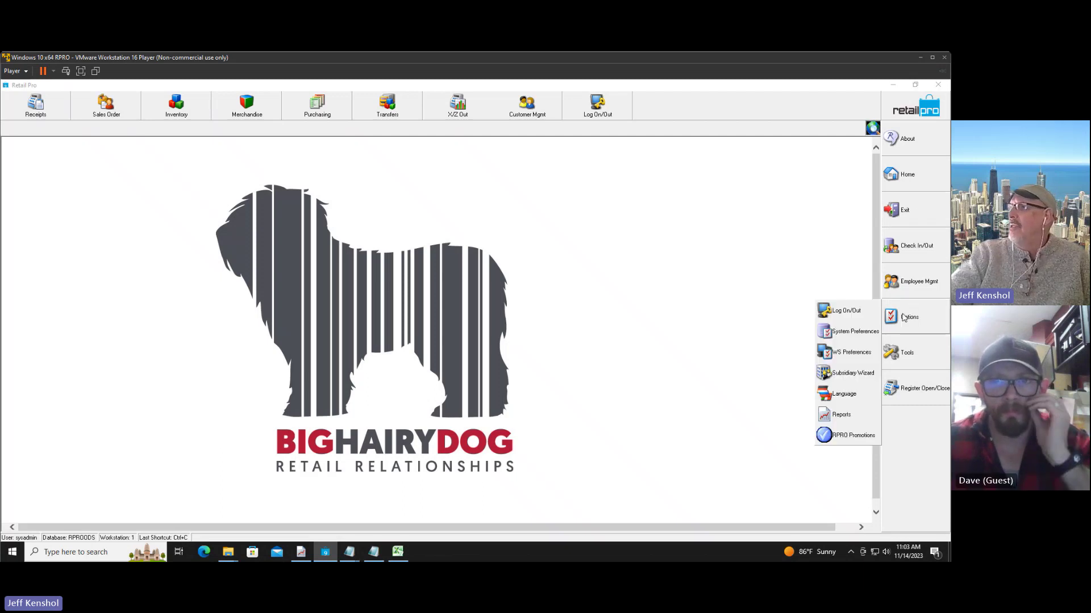
pyautogui.click(846, 331)
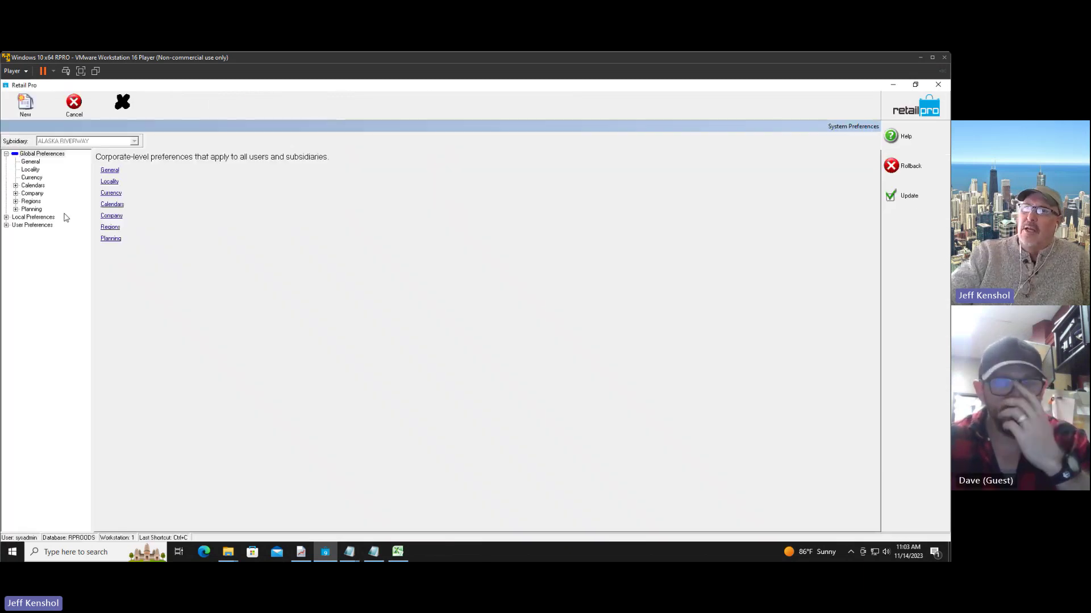
pyautogui.click(7, 217)
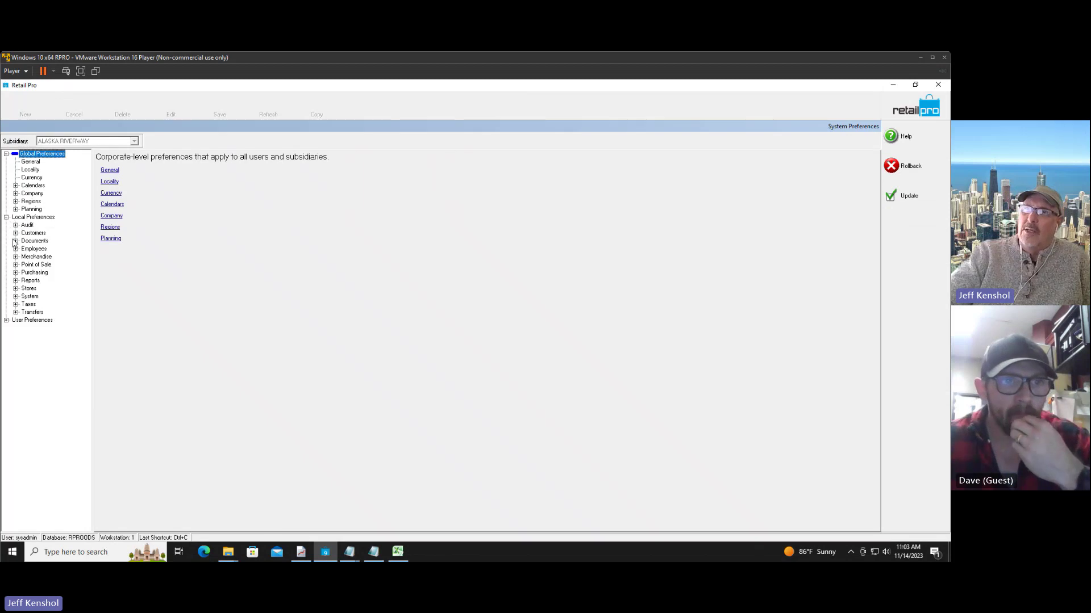
pyautogui.click(15, 257)
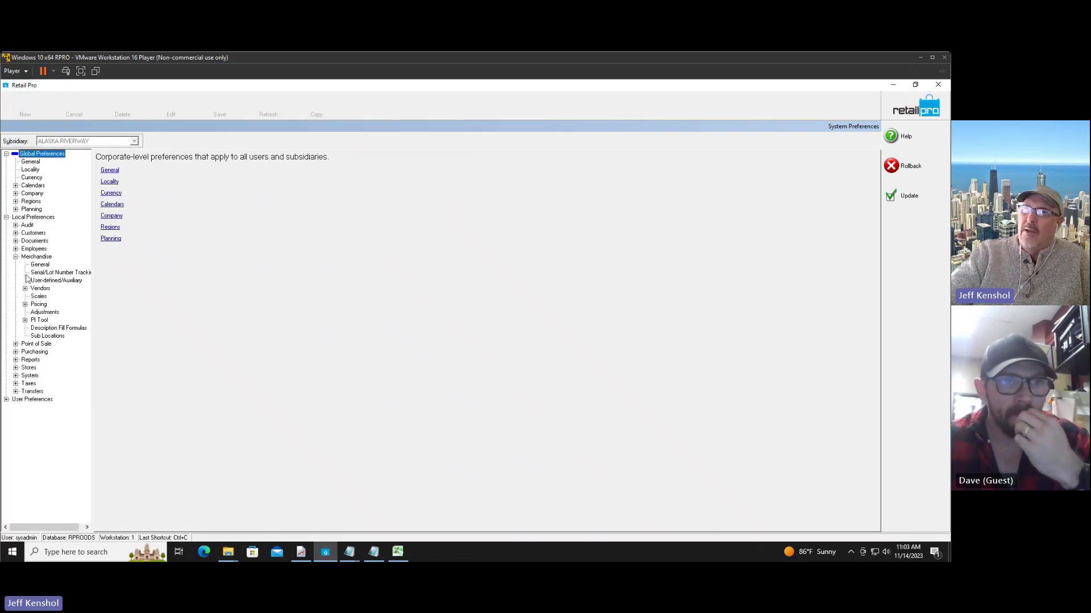
pyautogui.click(41, 313)
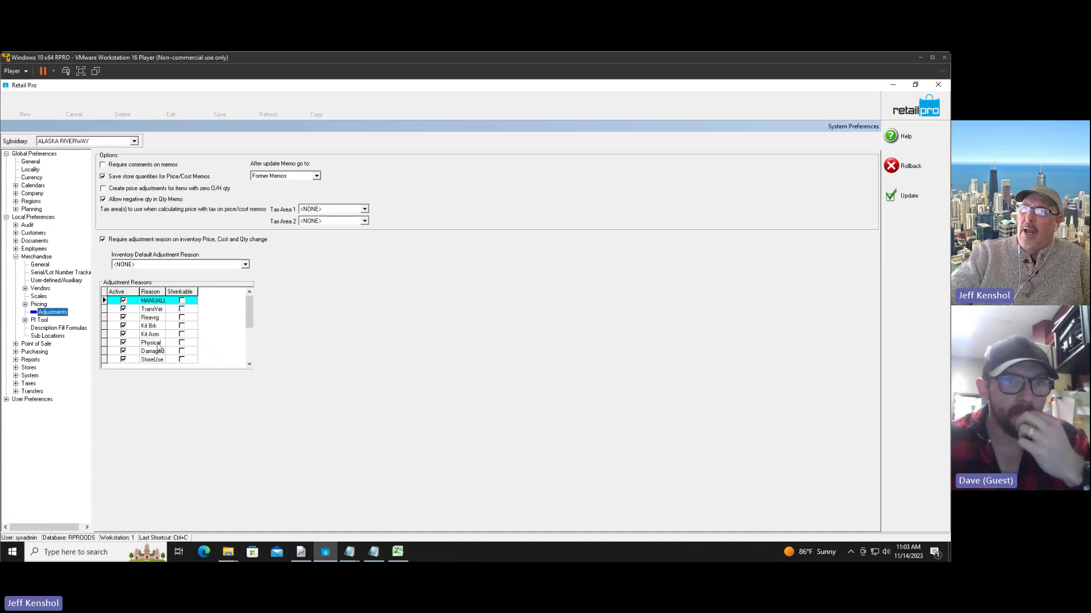
# Step: Add "Cycle Ct" as a new active adjustment reason after PriceChg in the Adjustment Reasons list
pyautogui.click(157, 343)
pyautogui.press('Down')
pyautogui.press('Down')
pyautogui.press('Down')
pyautogui.press('Down')
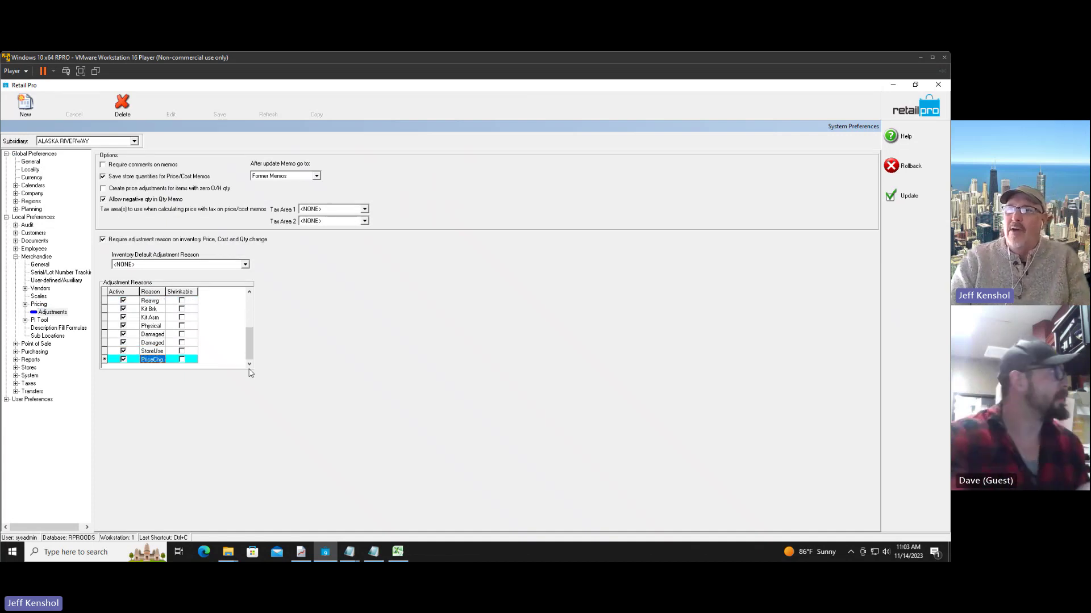
pyautogui.write('C')
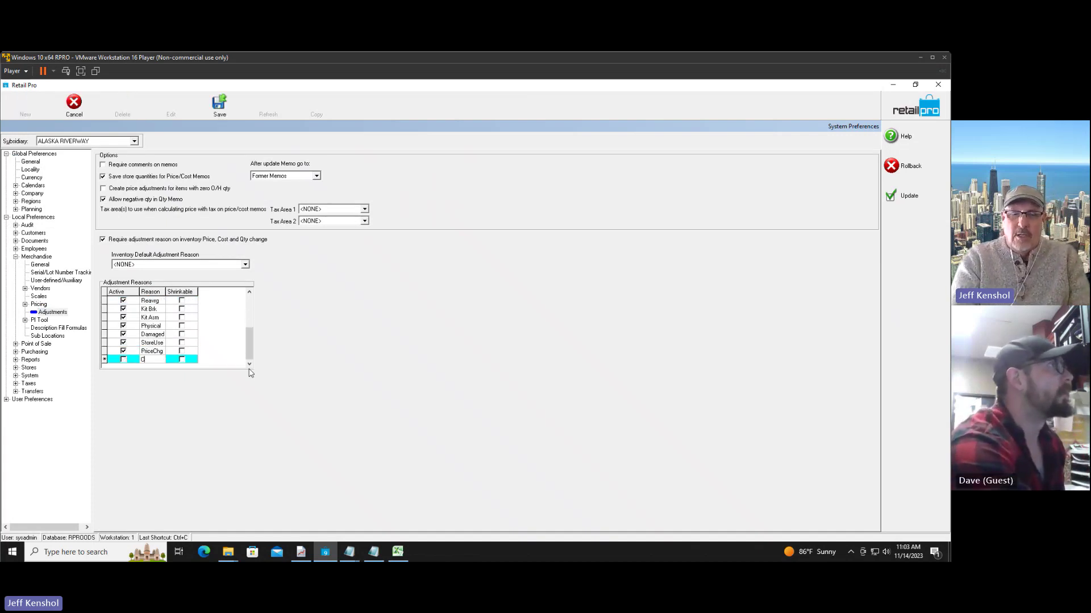
pyautogui.write('ycle')
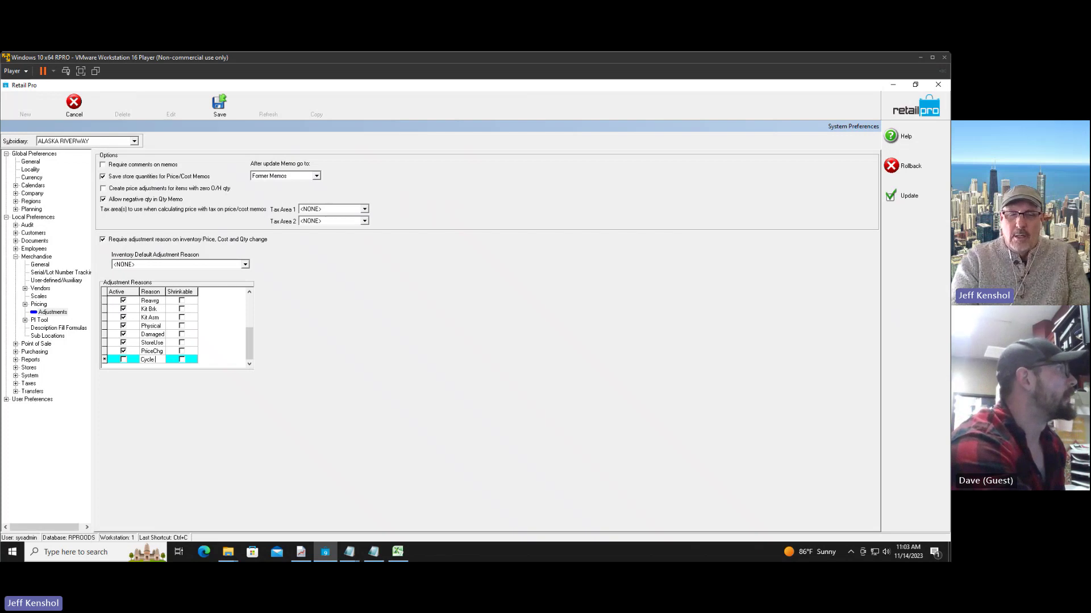
pyautogui.write(' CT')
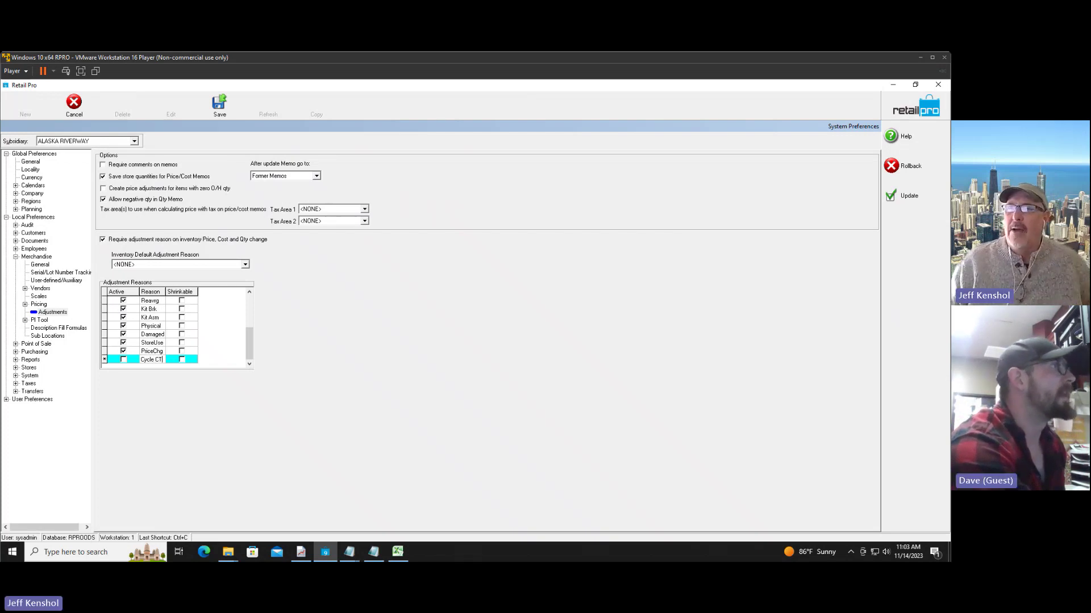
pyautogui.press('BackSpace')
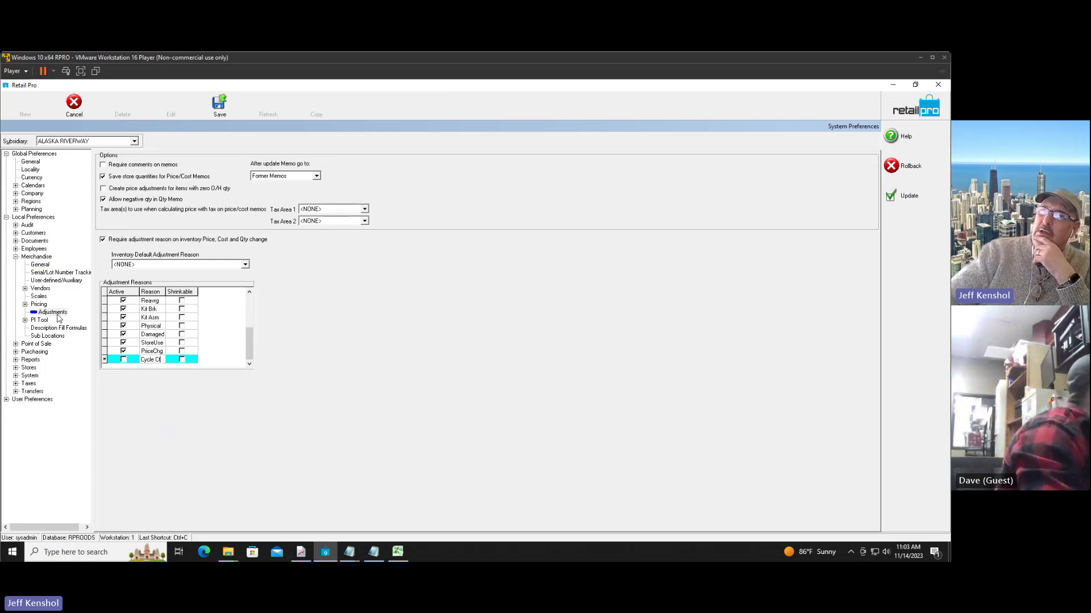
pyautogui.click(158, 360)
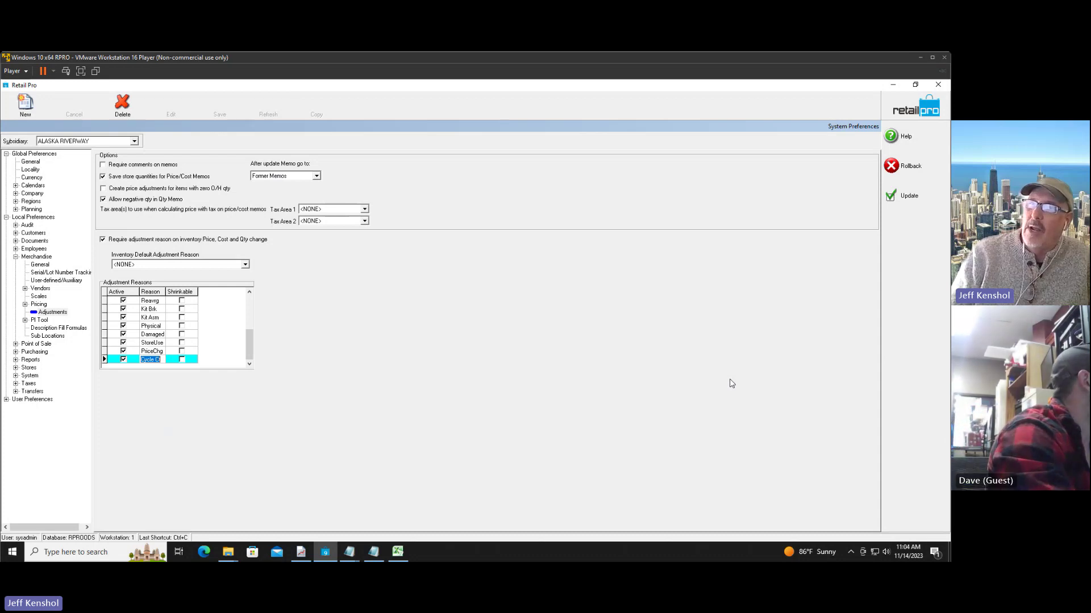
pyautogui.press('Down')
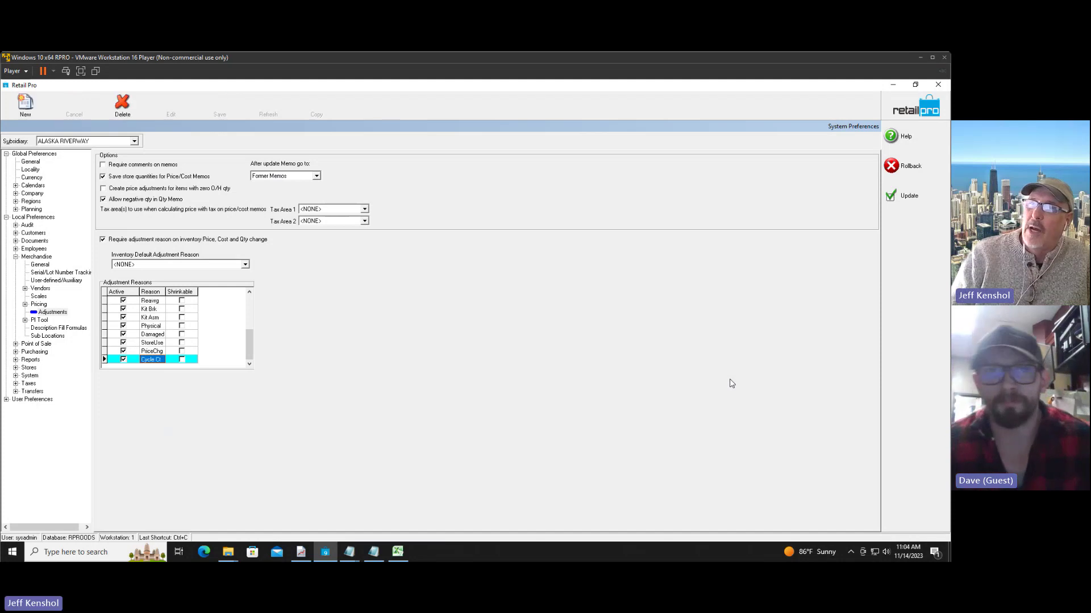
pyautogui.press('Up')
pyautogui.press('Up')
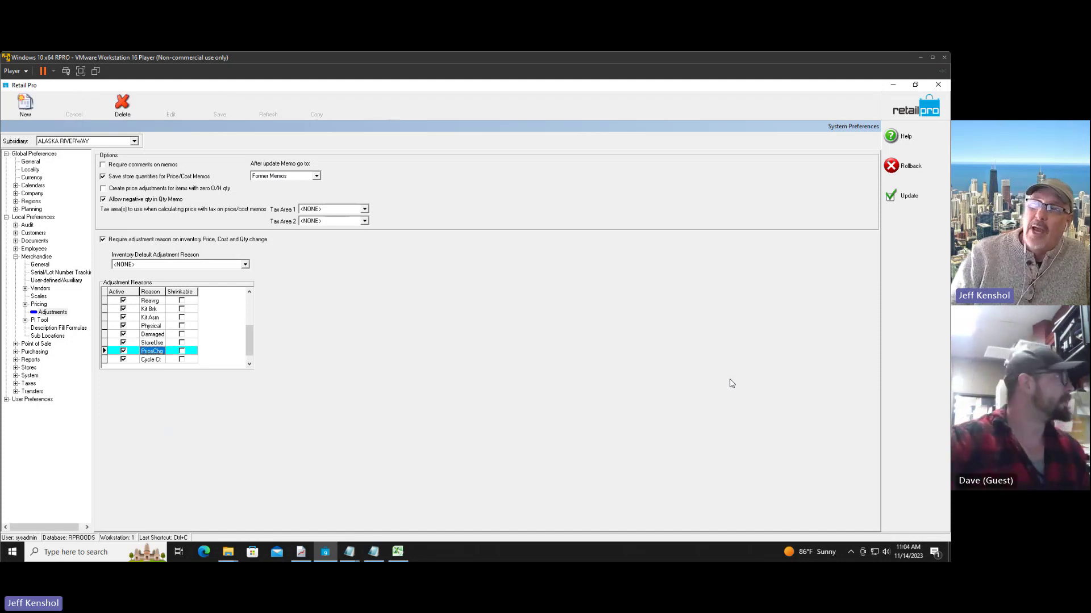
pyautogui.press('Down')
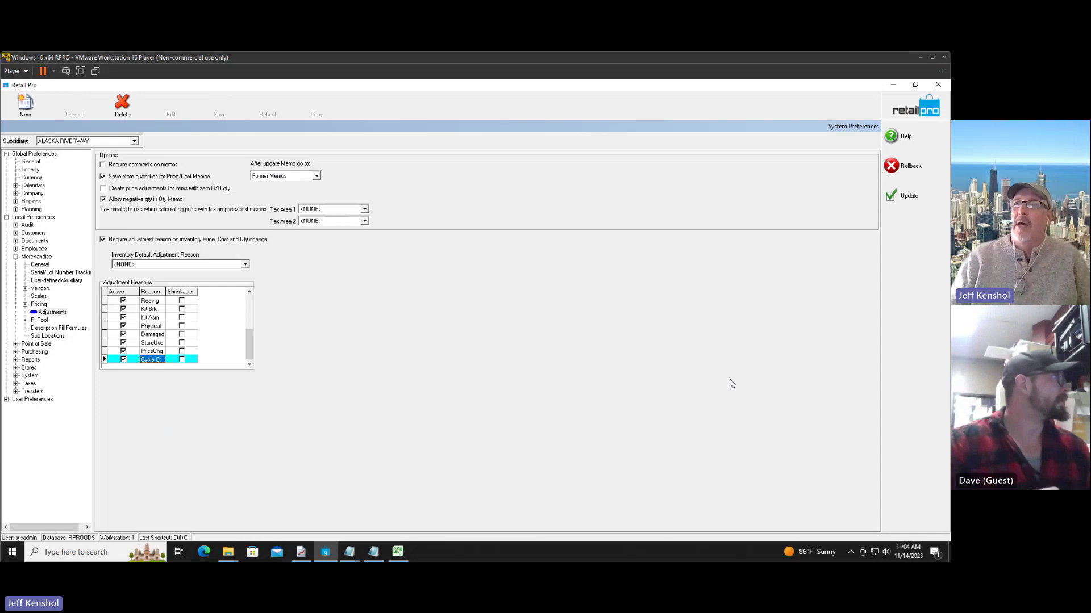